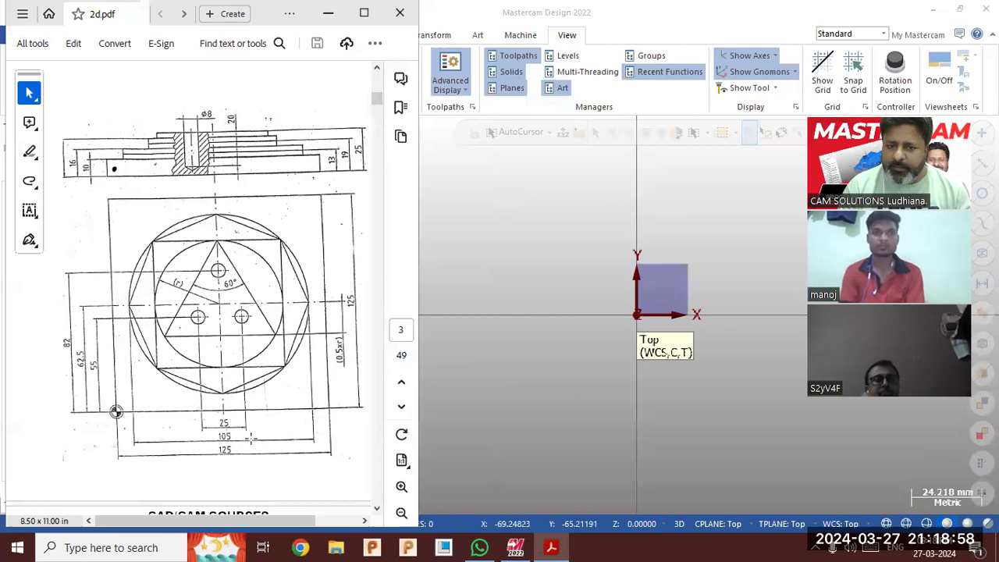
Sketch a rectangle anchored at its center on the origin, about 126 mm wide and 59 mm high.
left_click(524, 331)
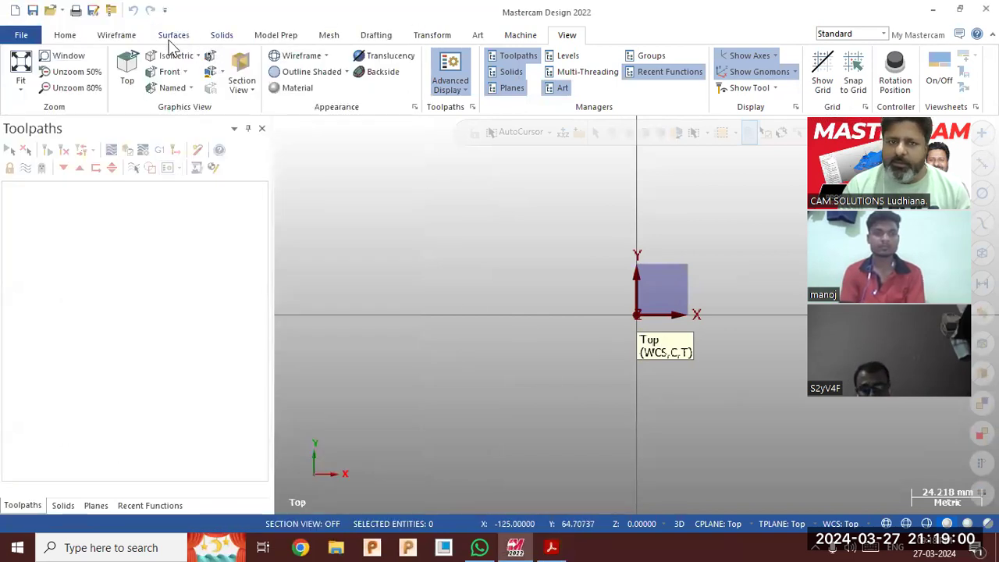
left_click(119, 36)
left_click(452, 55)
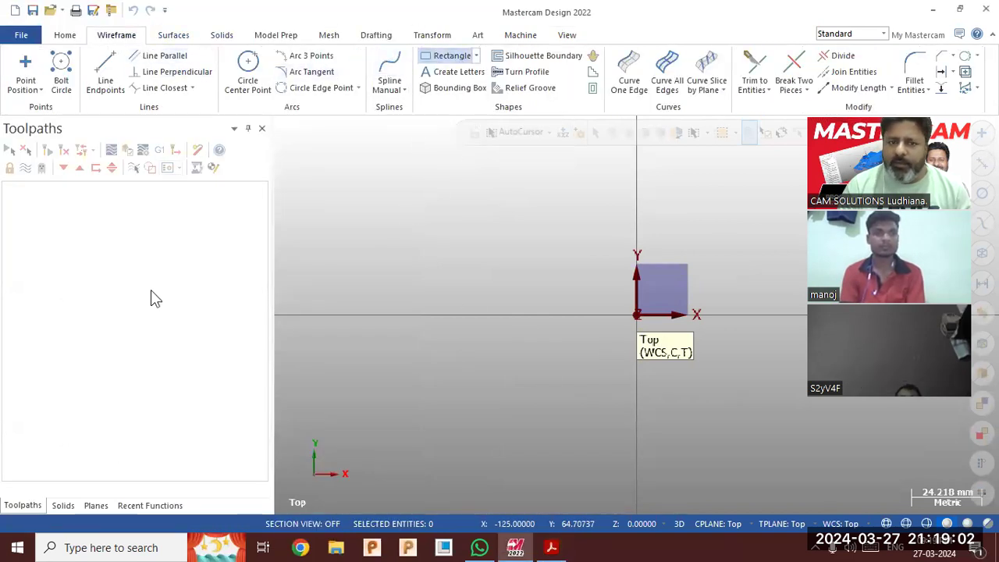
left_click(36, 331)
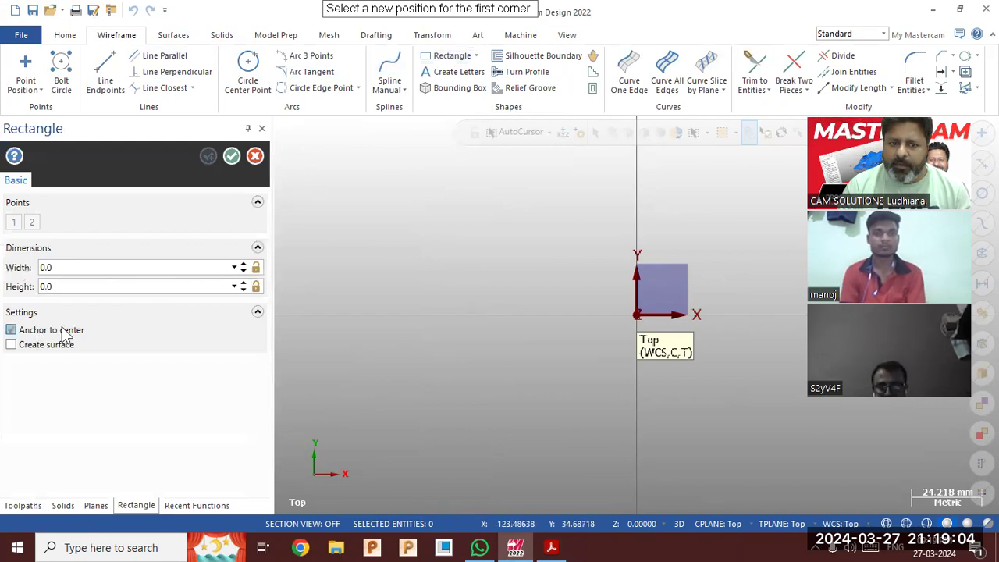
left_click(637, 315)
left_click(454, 401)
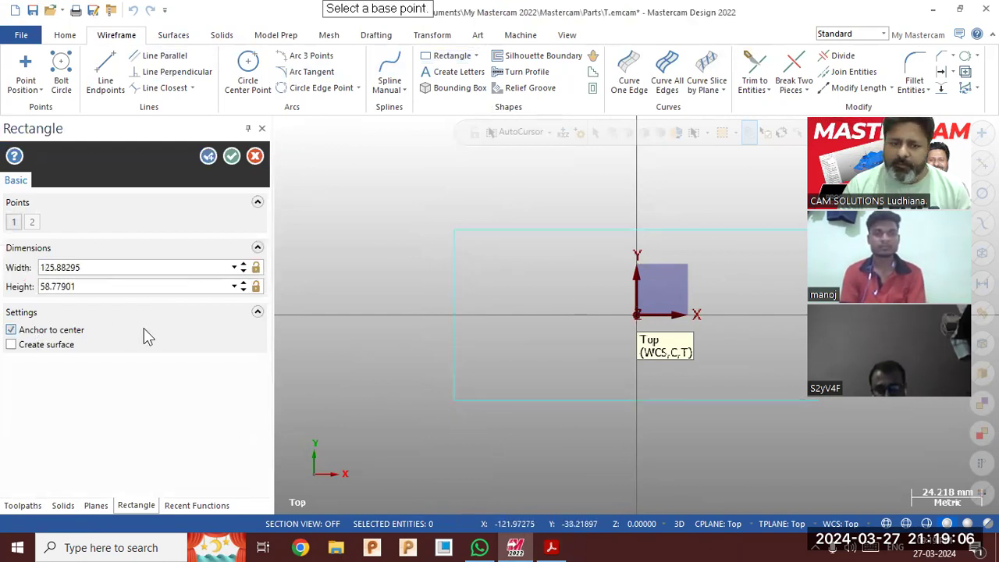
Set the rectangle's height and width to 125 mm each and finish it.
left_click(127, 288)
type("12")
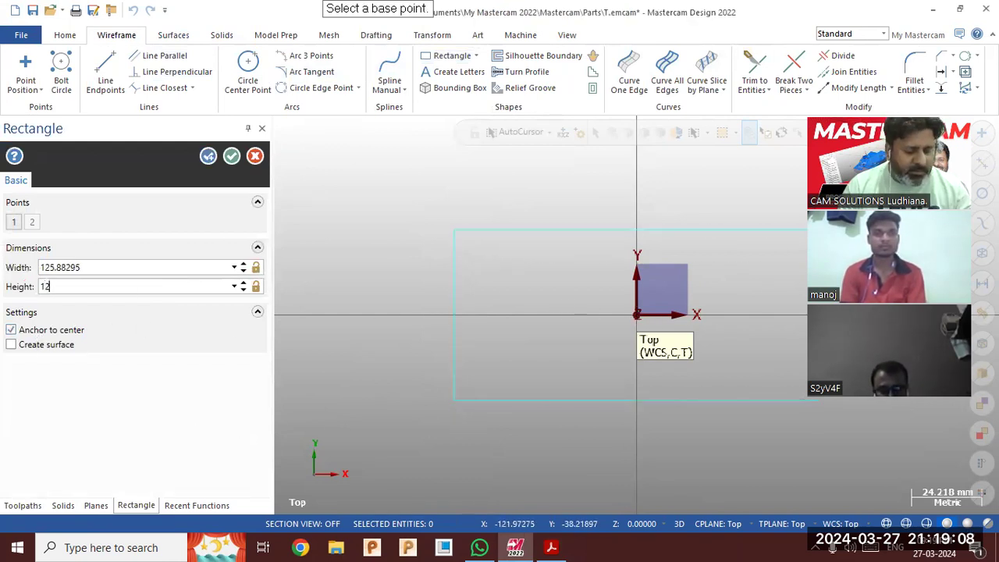
type("5")
key("Return")
left_click(119, 268)
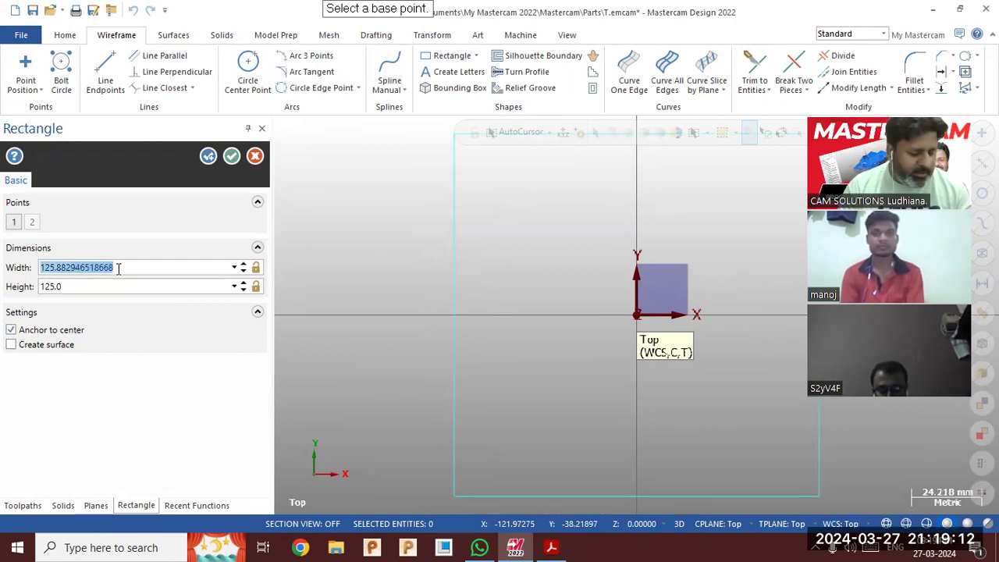
type("125")
key("Return")
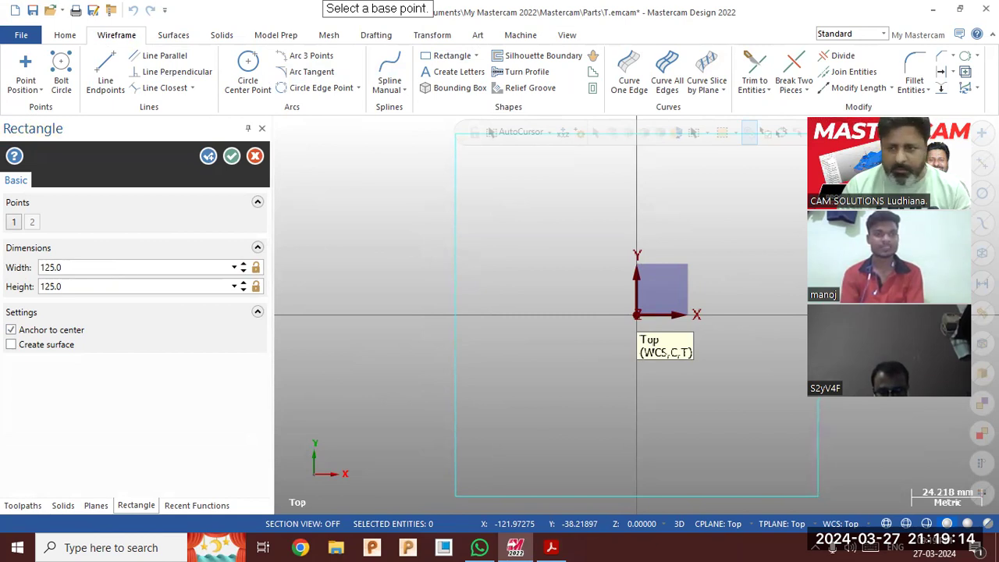
scroll(418, 335, "down", 2)
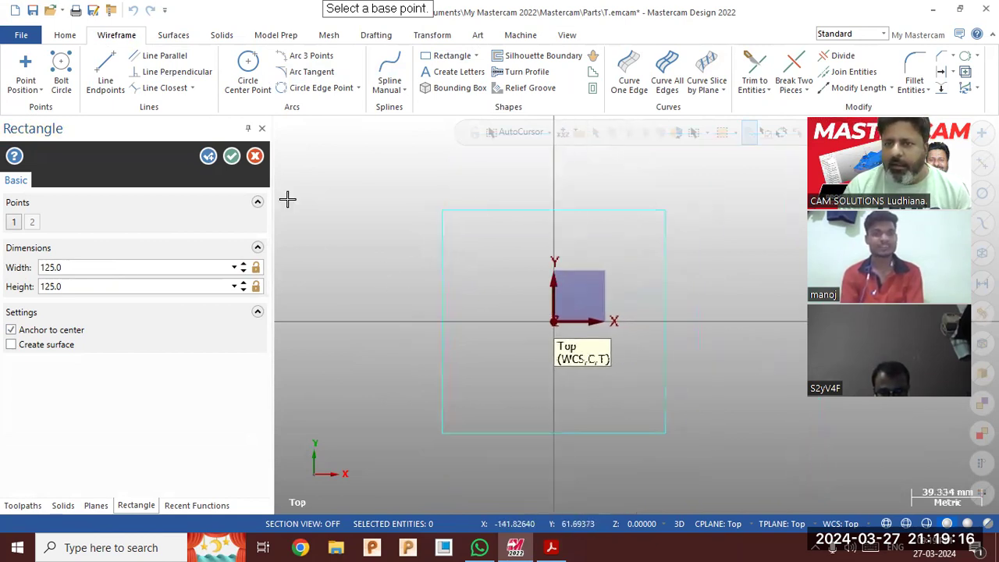
left_click(232, 157)
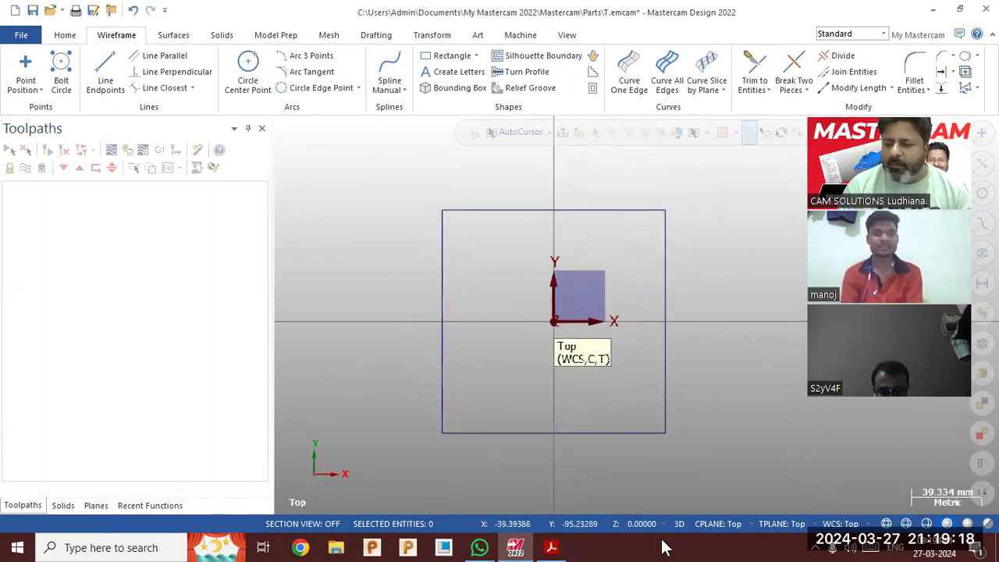
Check the reference drawing and draw a circle of diameter 105 mm centered on the origin.
left_click(560, 546)
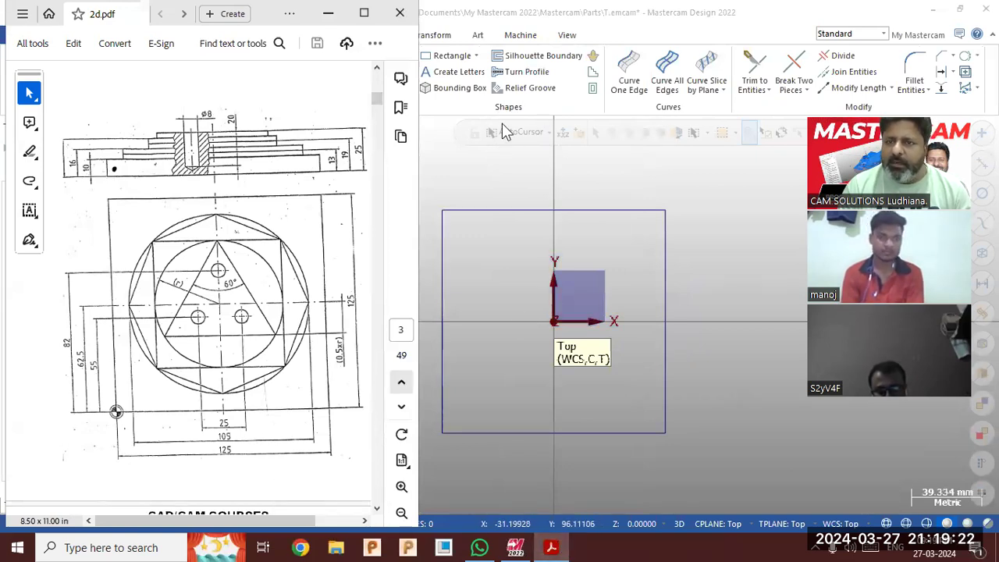
left_click(327, 14)
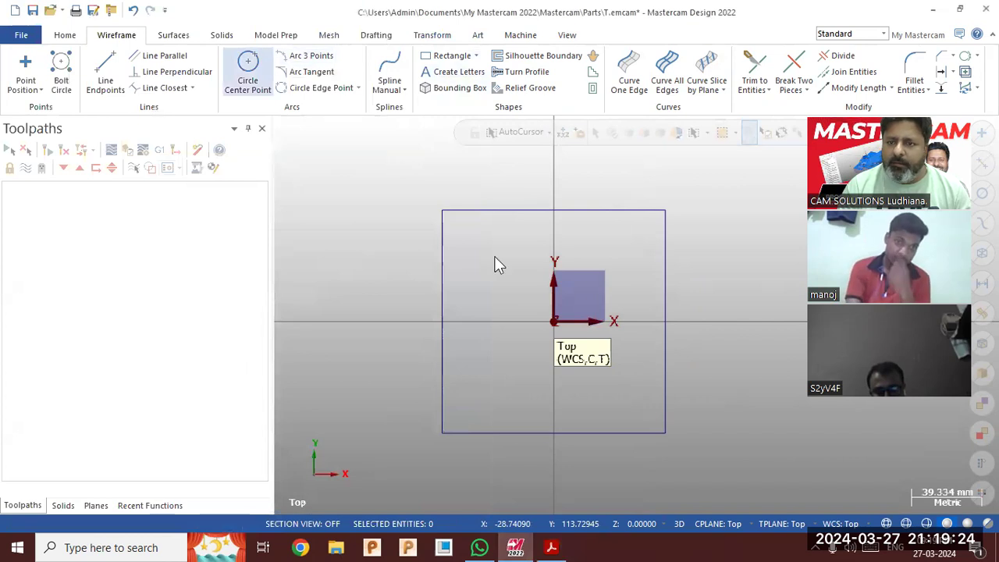
left_click(554, 321)
left_click(533, 269)
double_click(109, 344)
type("1")
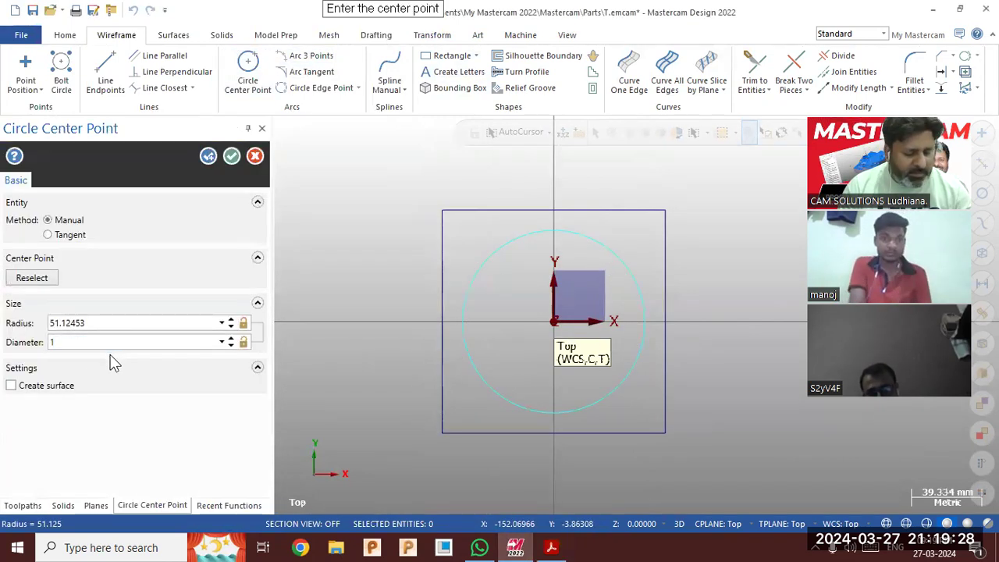
type("05")
key("Return")
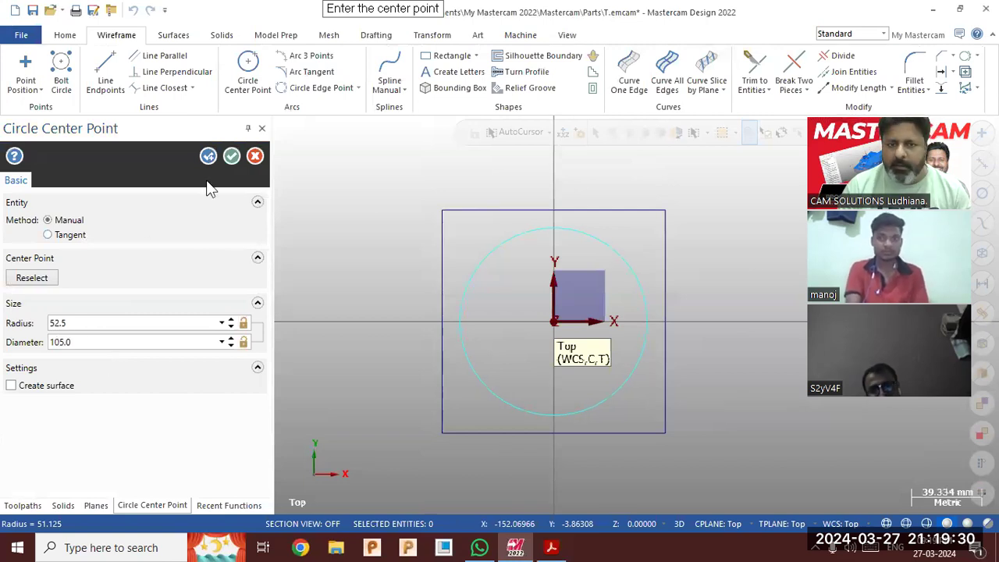
left_click(231, 156)
Start an 8-sided polygon based on the origin, with its radius measured to the corners, after checking the reference drawing.
left_click(551, 547)
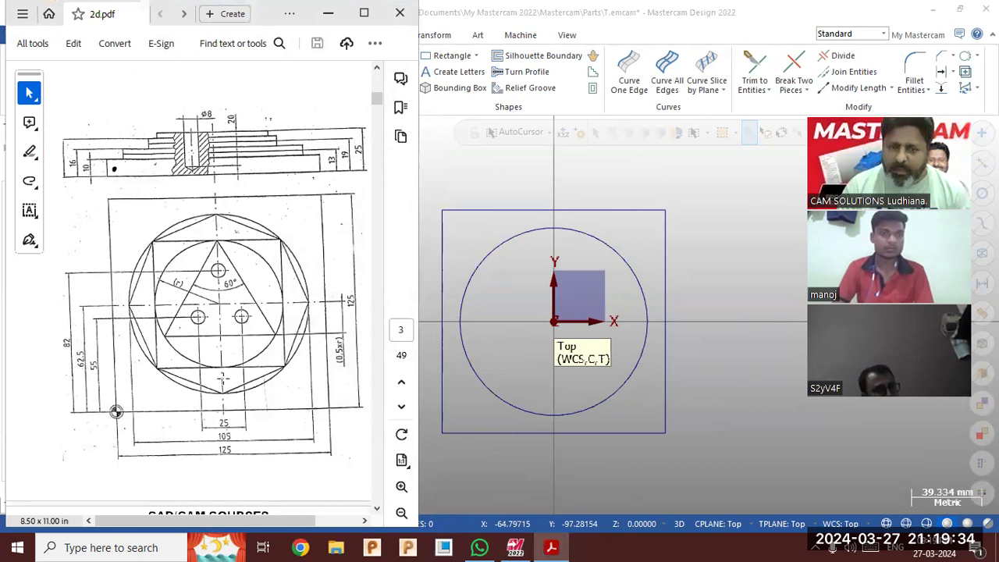
left_click(327, 13)
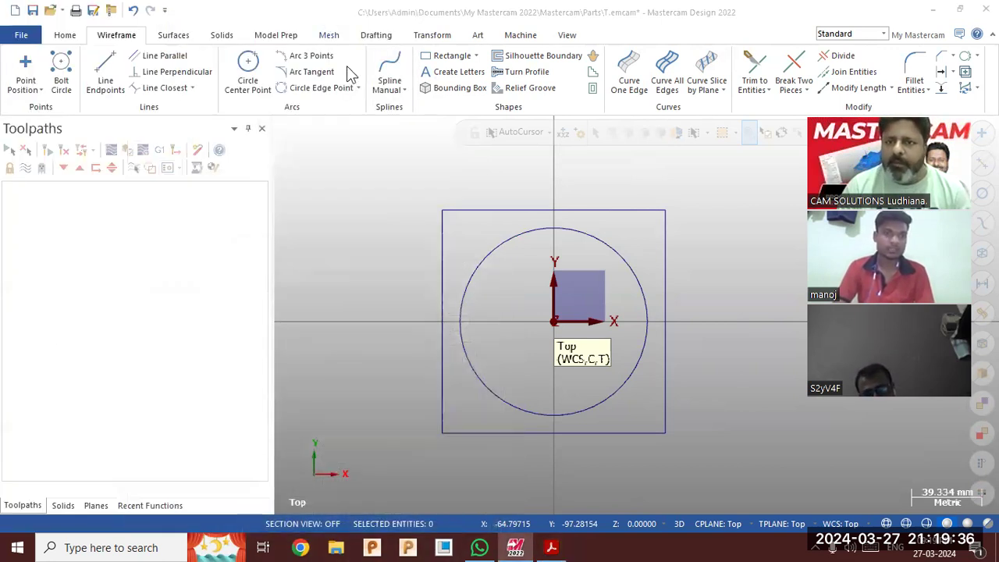
left_click(472, 55)
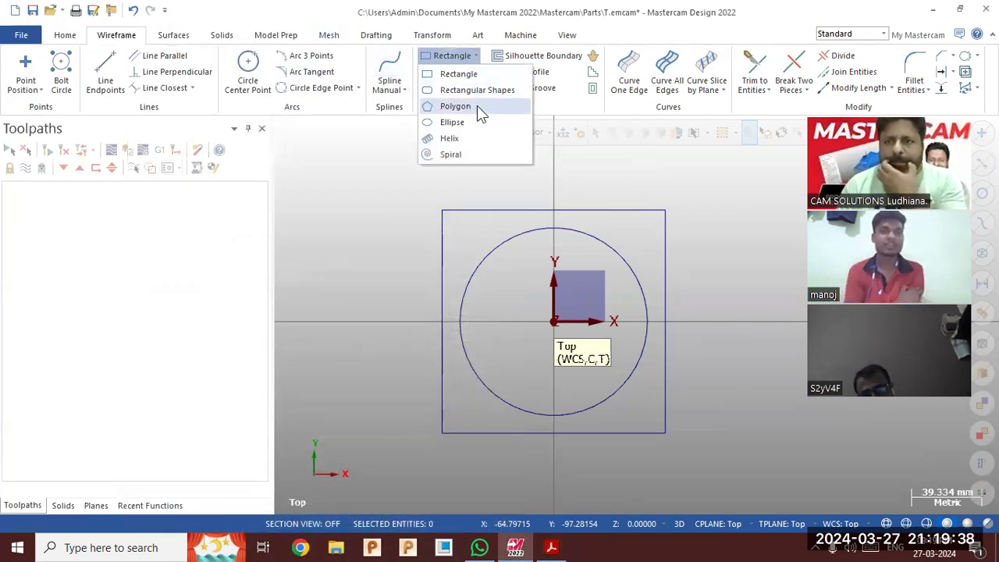
left_click(477, 105)
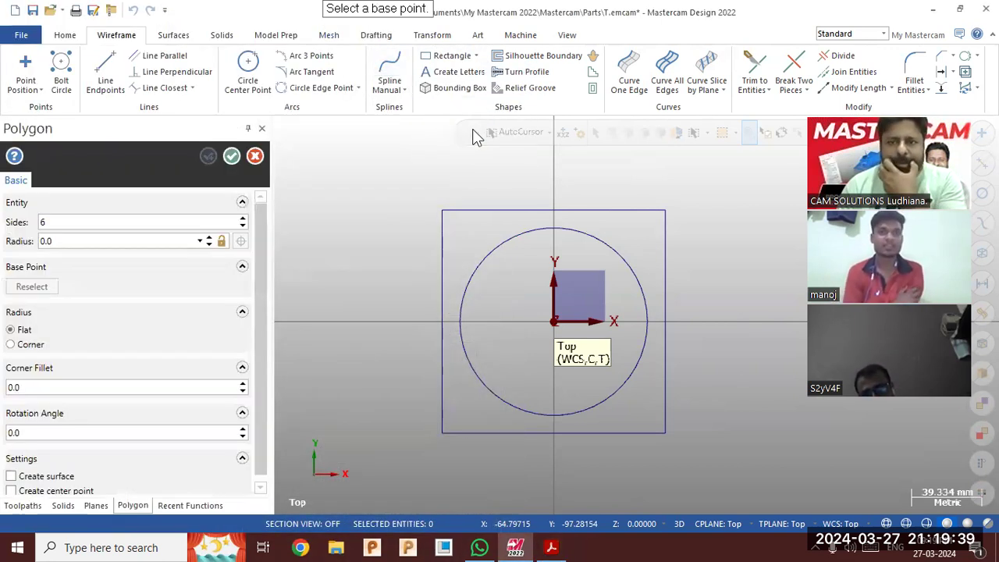
left_click(551, 547)
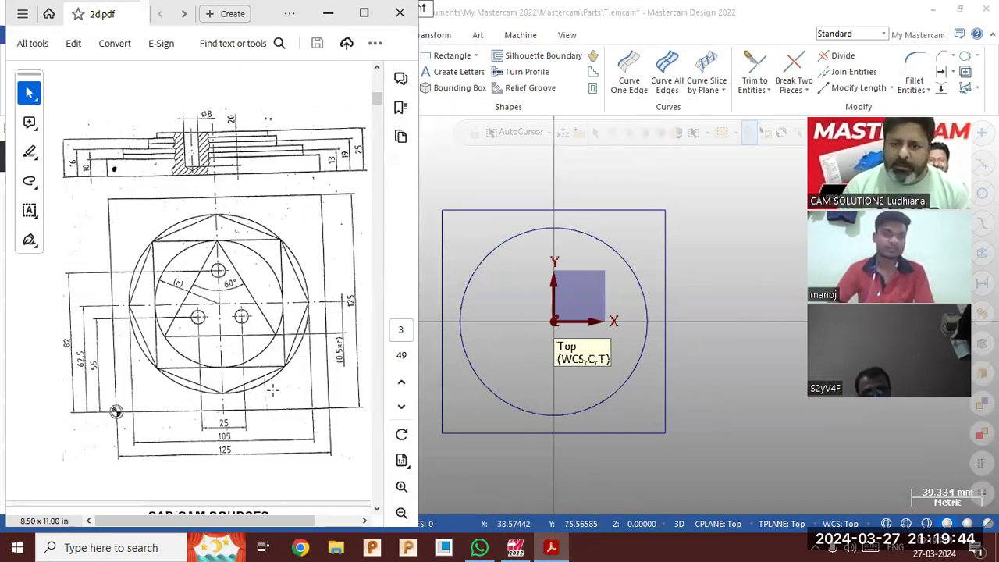
left_click(329, 12)
left_click(80, 223)
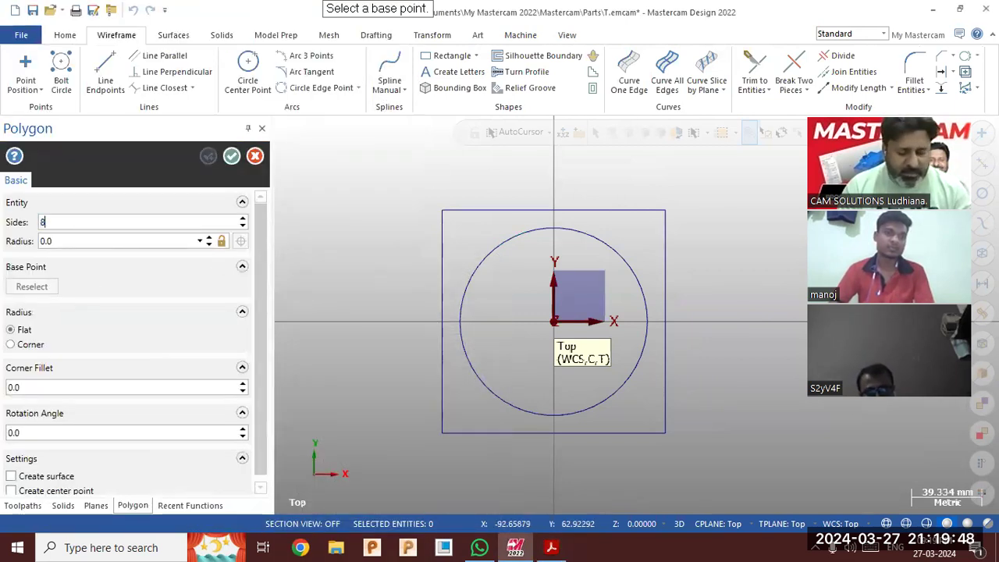
left_click(555, 321)
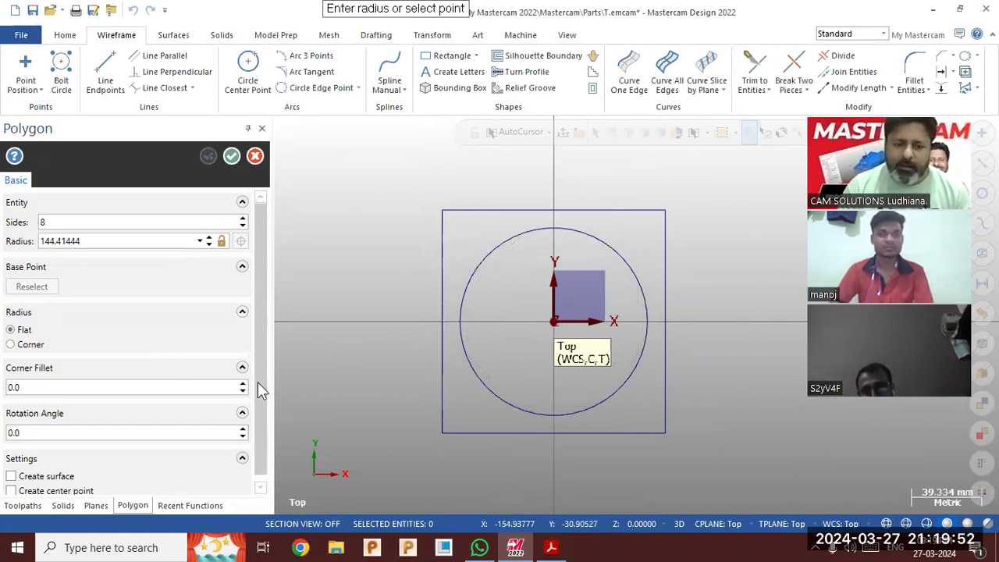
left_click(29, 347)
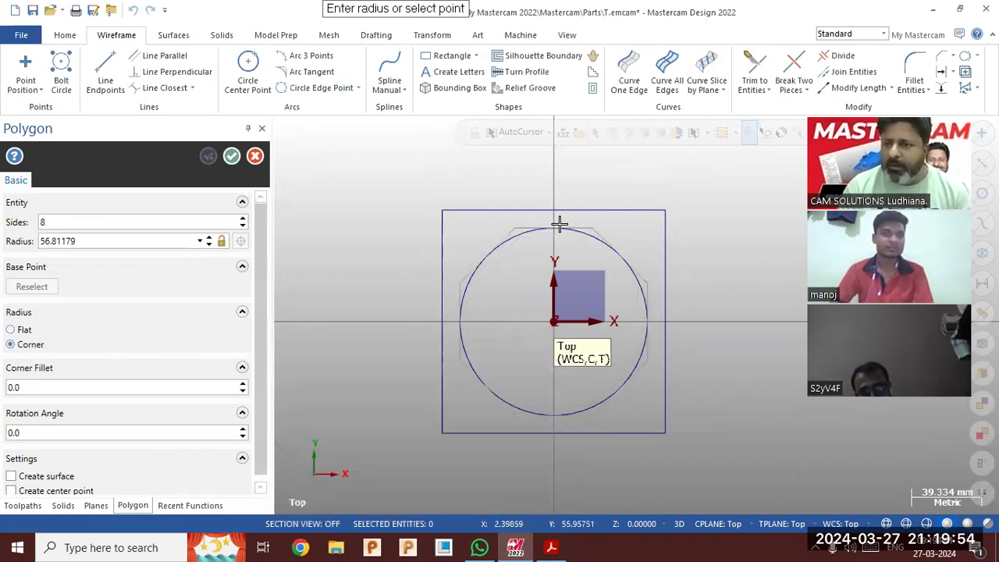
Set the octagon's radius to 52.5 mm so its corners lie on the circle.
left_click(119, 241)
type("105")
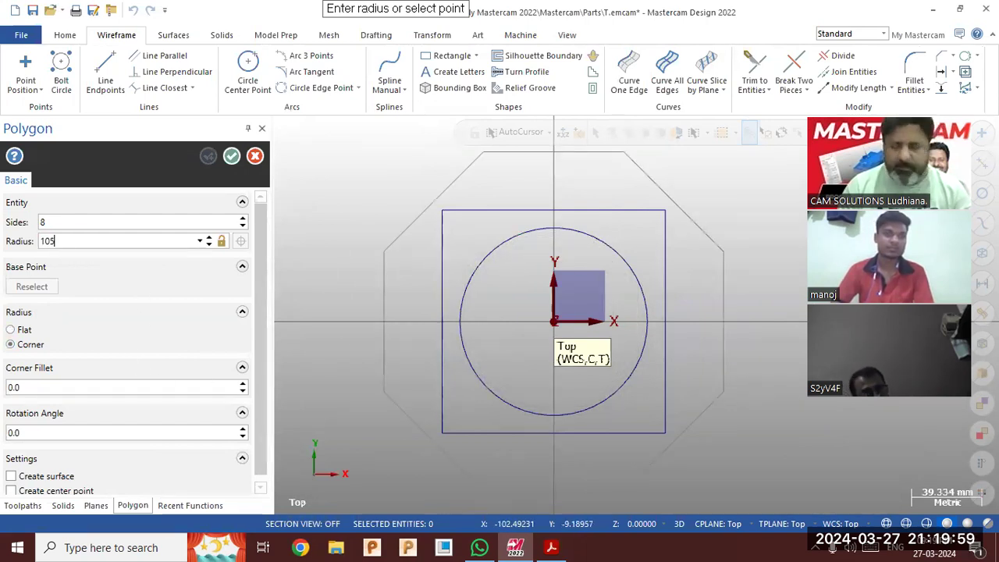
key("Return")
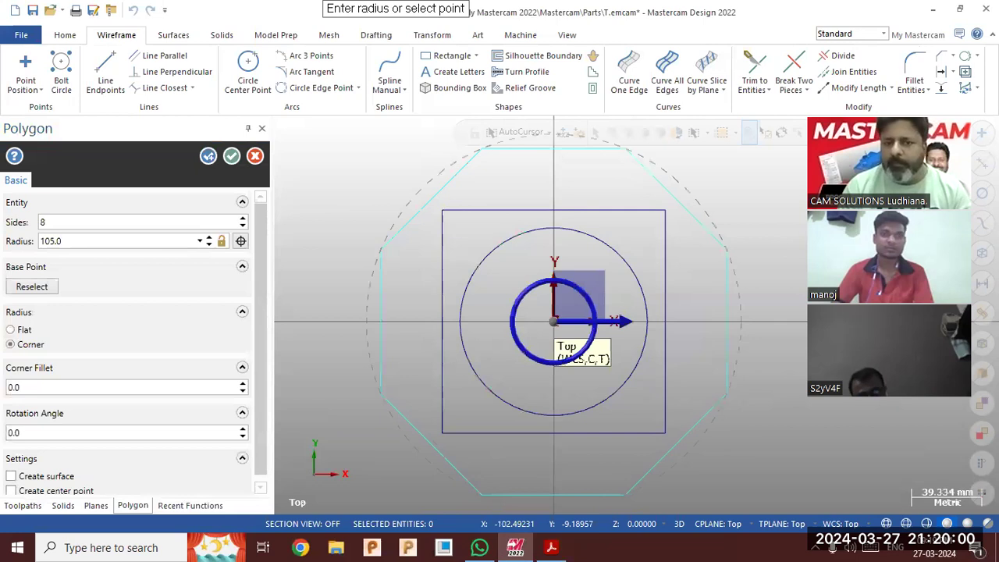
left_click(117, 242)
left_click(111, 241)
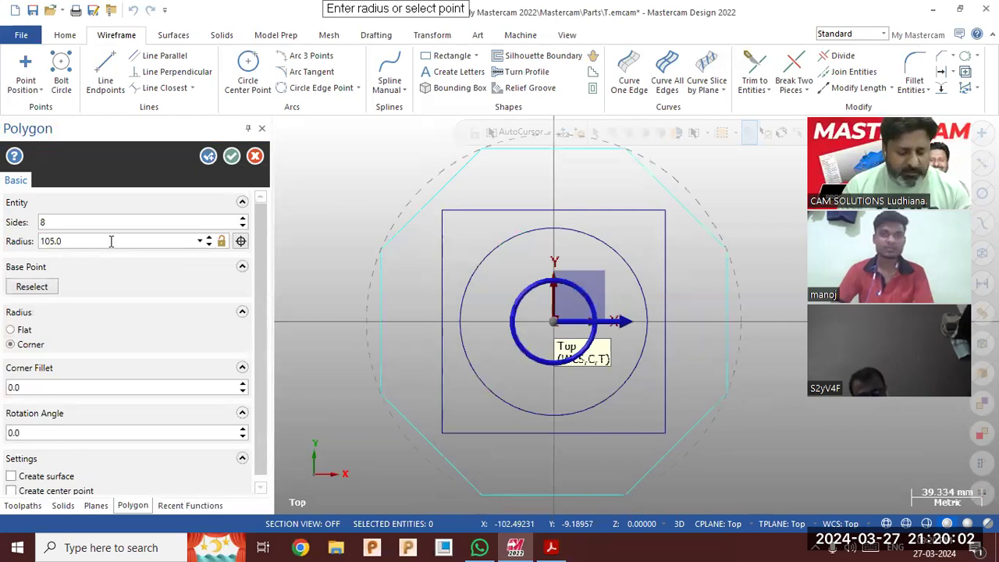
key("Return")
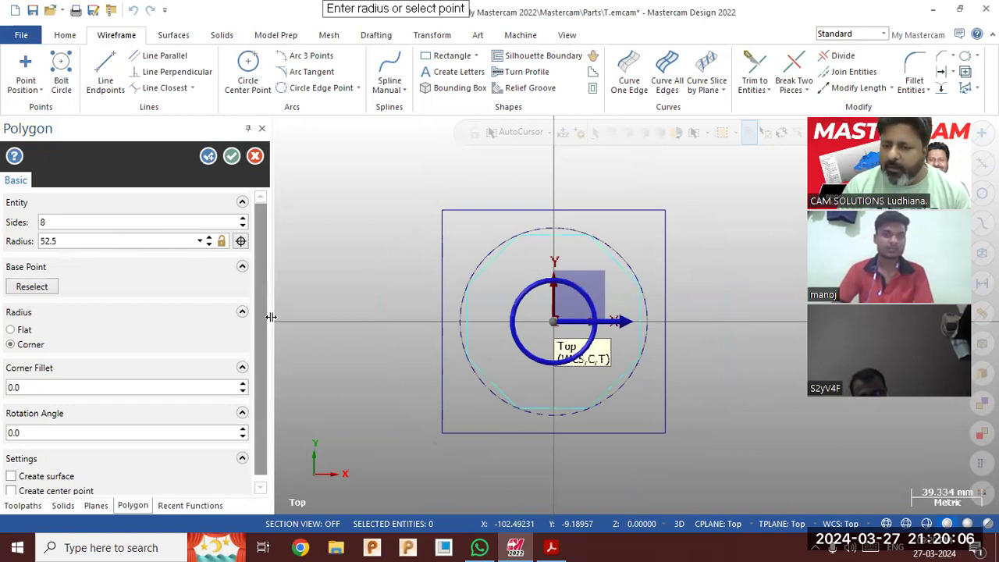
Compare the octagon with the reference drawing, set its rotation angle to 22.5 degrees and finish it.
left_click(551, 547)
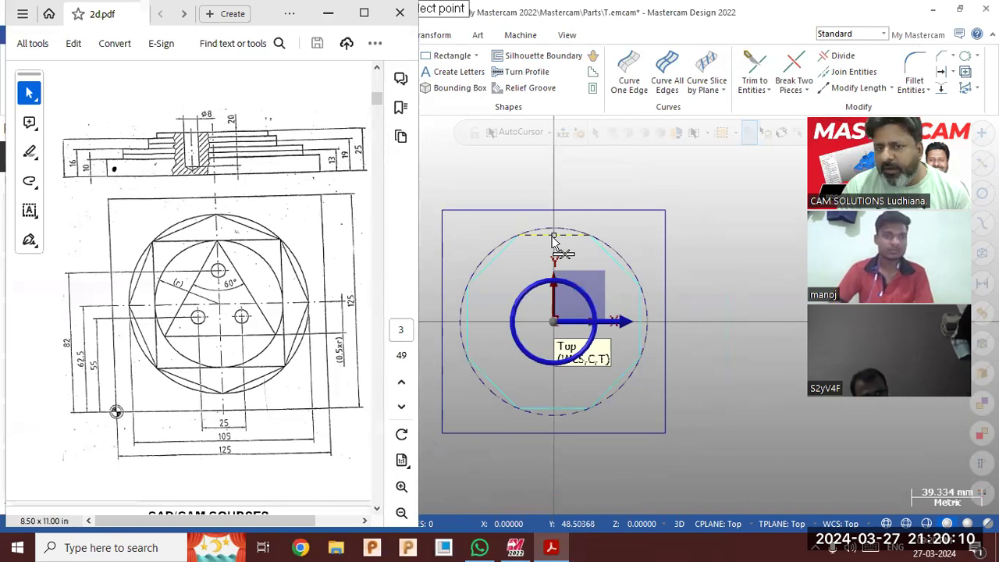
left_click(328, 14)
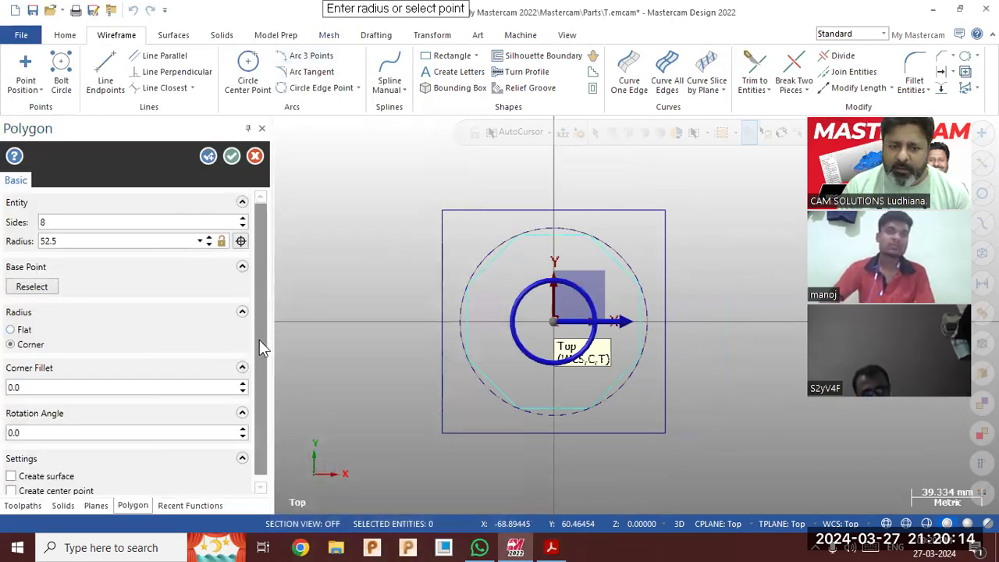
scroll(259, 339, "down", 1)
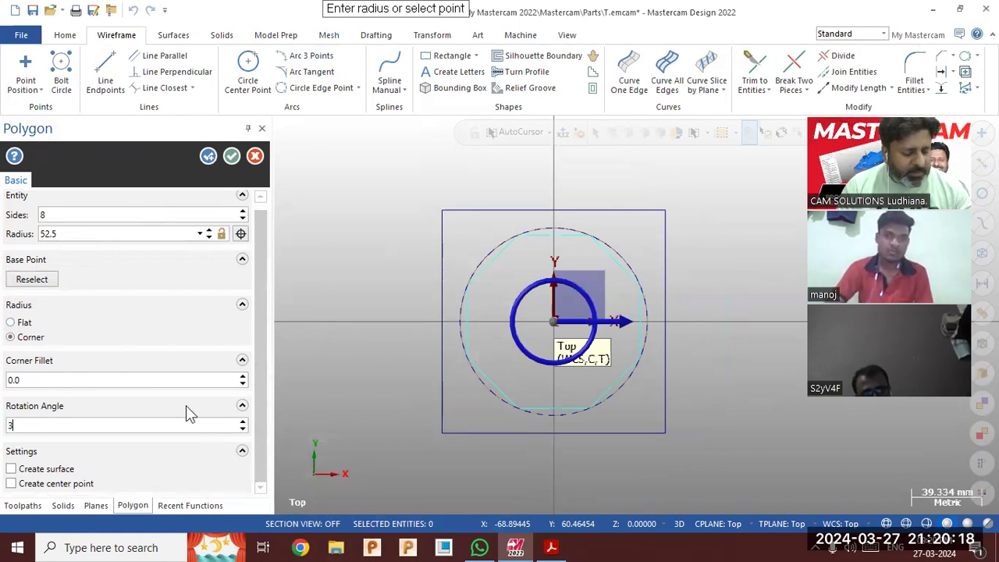
type("8")
key("Return")
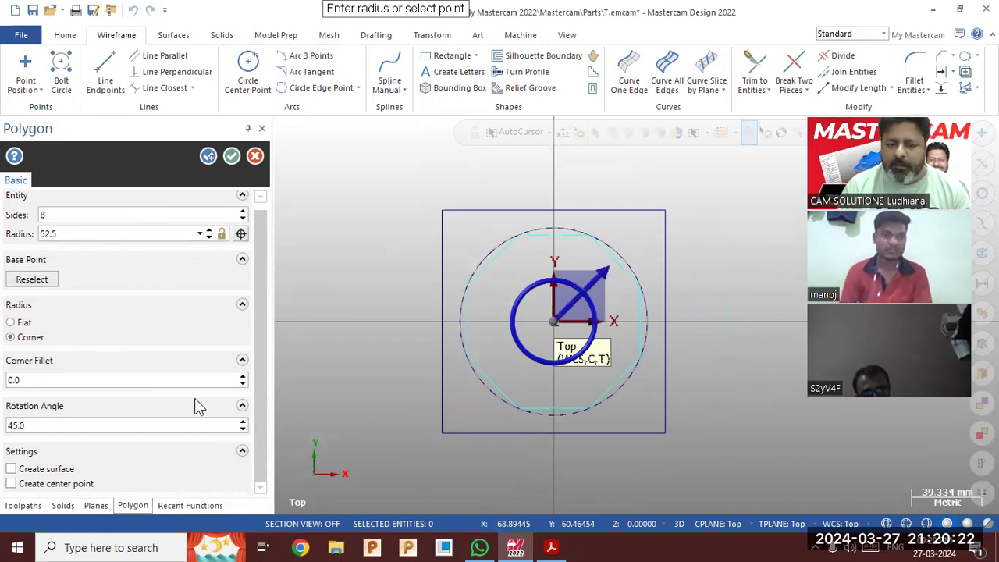
left_click(128, 427)
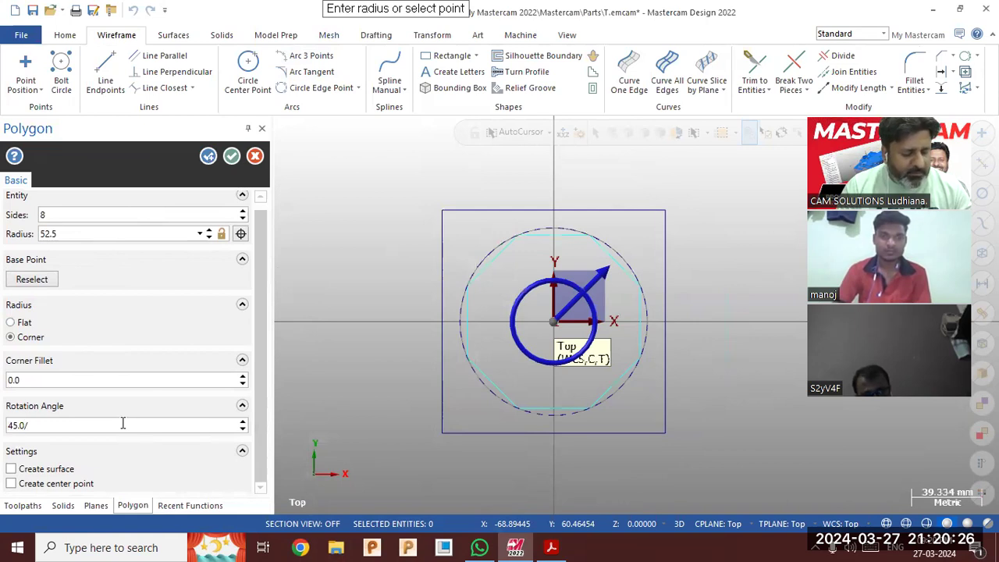
type("/2")
key("Return")
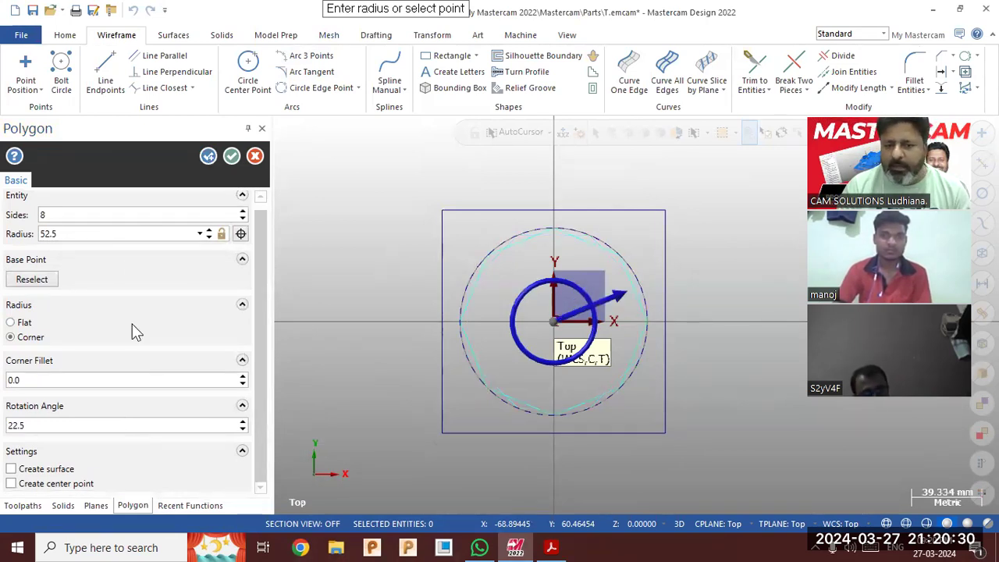
left_click(234, 155)
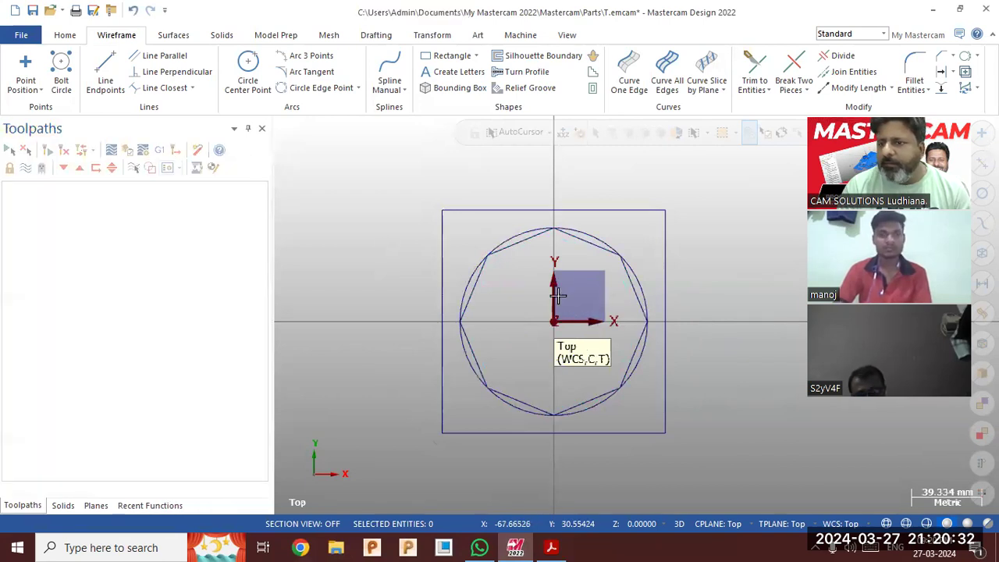
Check the reference drawing and draw a line joining the octagon's upper-left and upper-right corners.
scroll(729, 343, "up", 1)
left_click(552, 547)
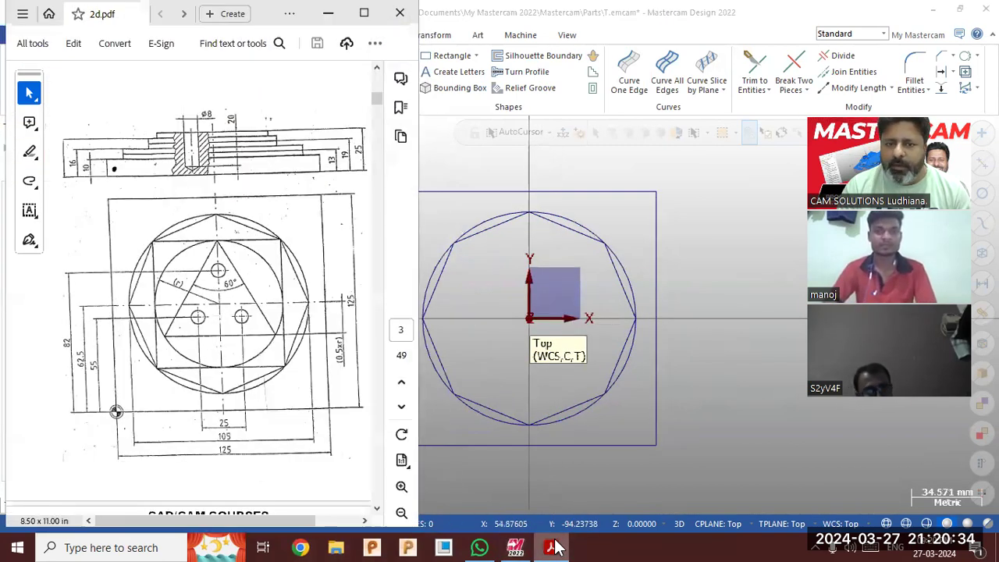
left_click(551, 547)
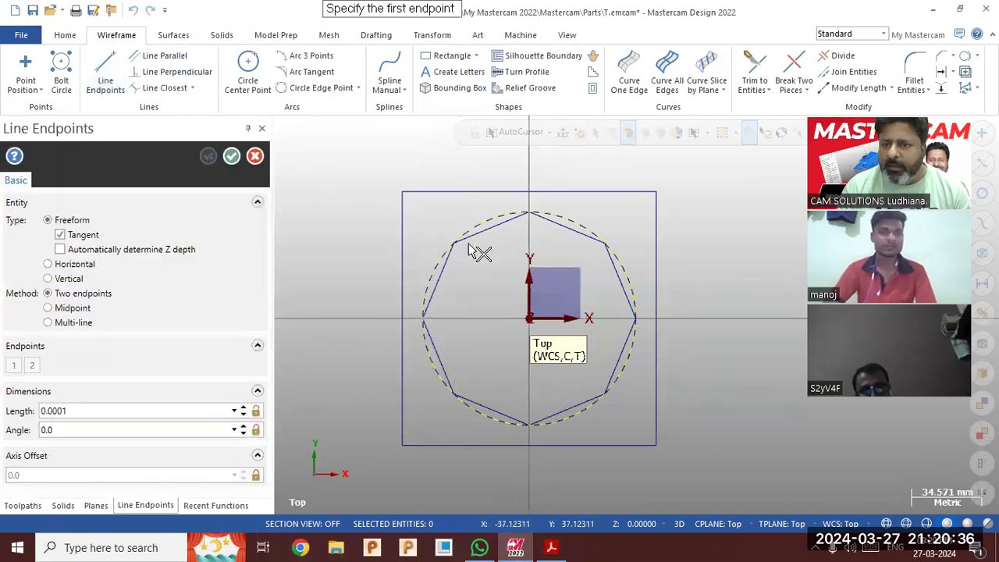
left_click(453, 244)
left_click(605, 244)
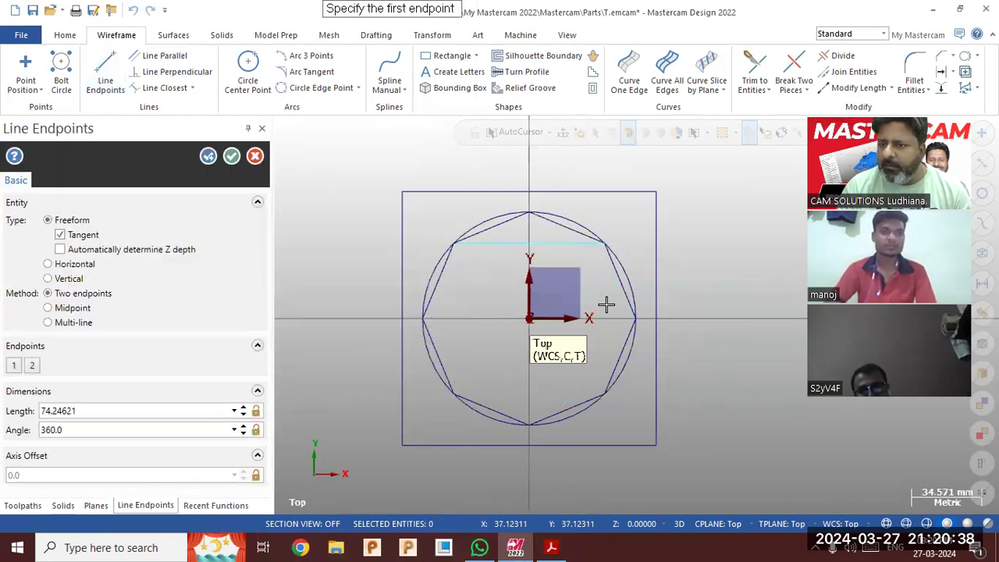
Complete the inner square with connected multi-line segments through the octagon's lower-right, lower-left and upper-left corners.
left_click(78, 323)
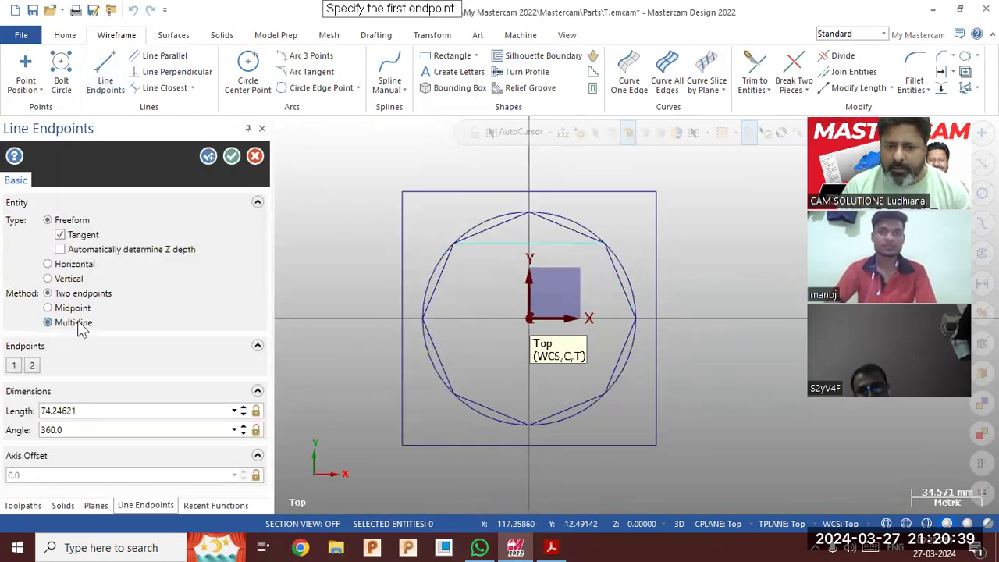
left_click(605, 244)
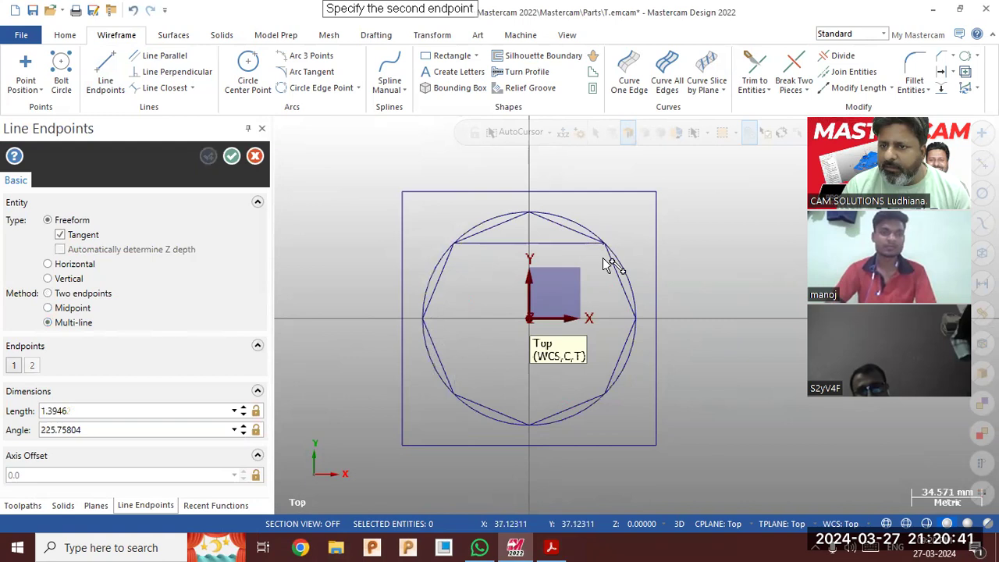
left_click(605, 394)
left_click(454, 394)
left_click(394, 248)
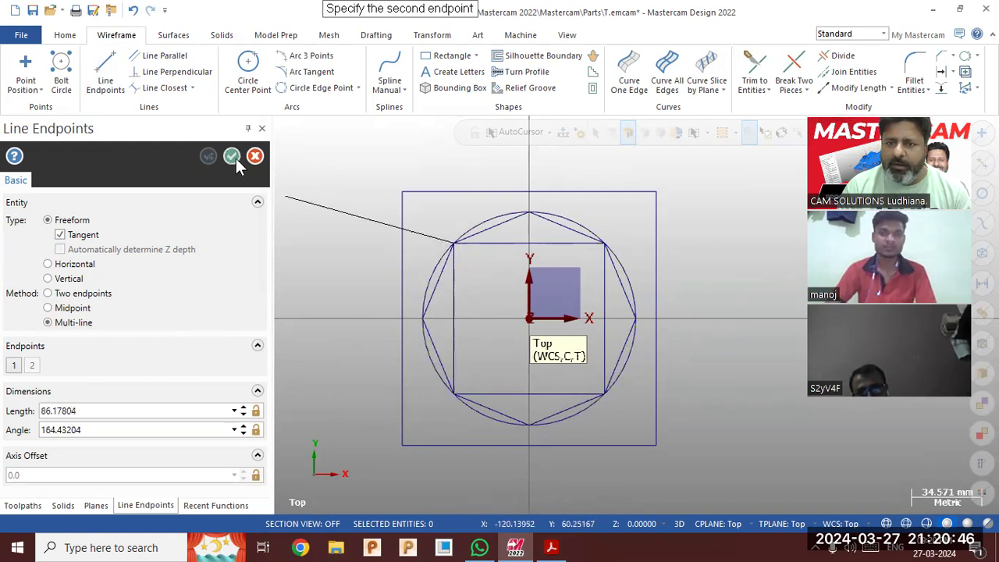
left_click(232, 156)
Check the reference drawing and draw a circle centered on the origin that touches the sides of the inner square.
left_click(551, 547)
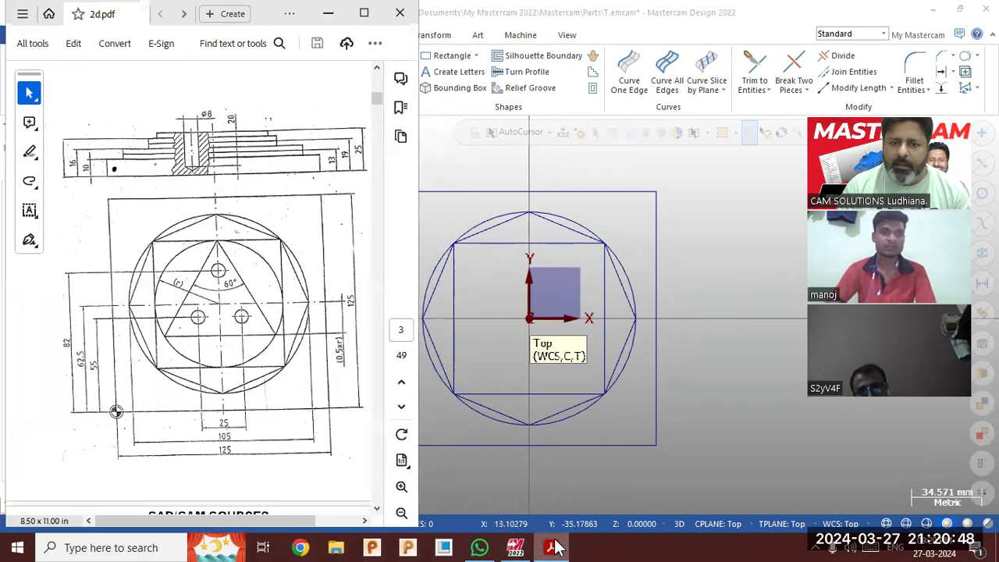
left_click(553, 547)
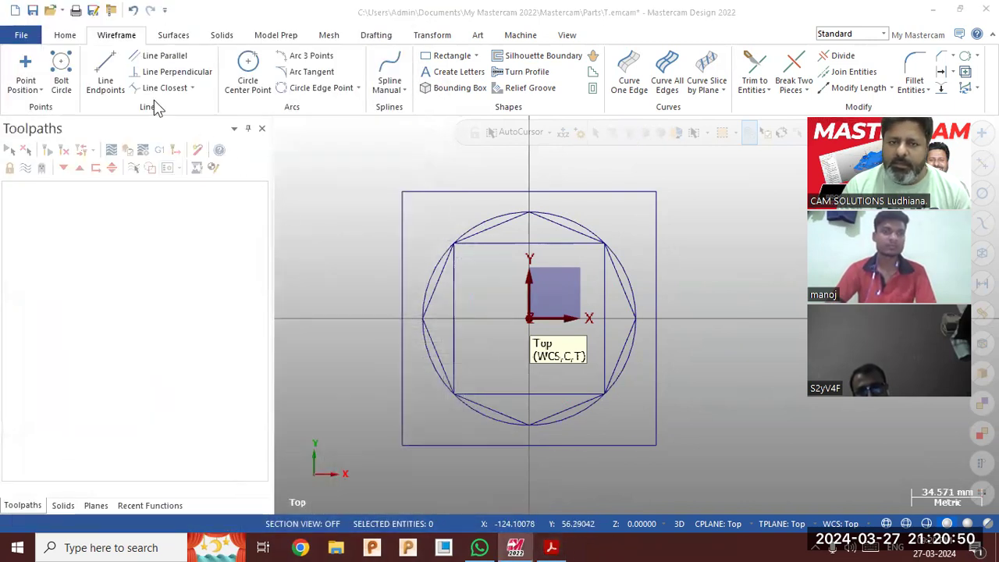
left_click(248, 74)
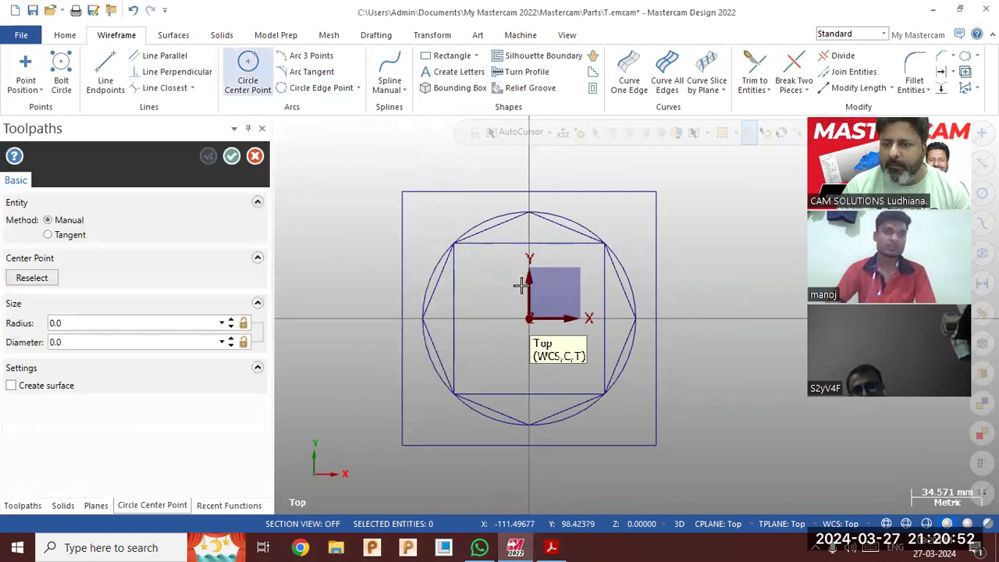
left_click(529, 318)
left_click(530, 242)
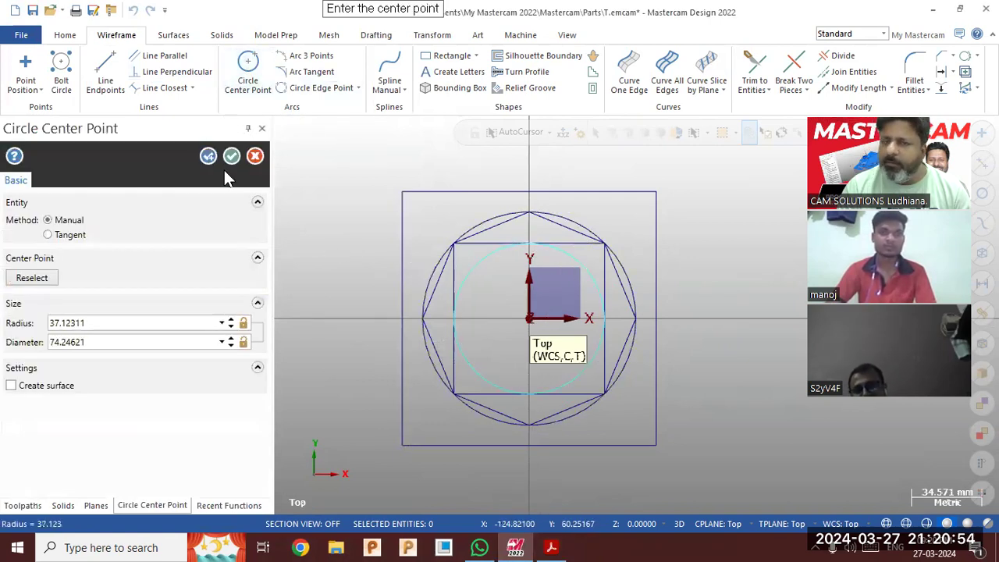
left_click(234, 158)
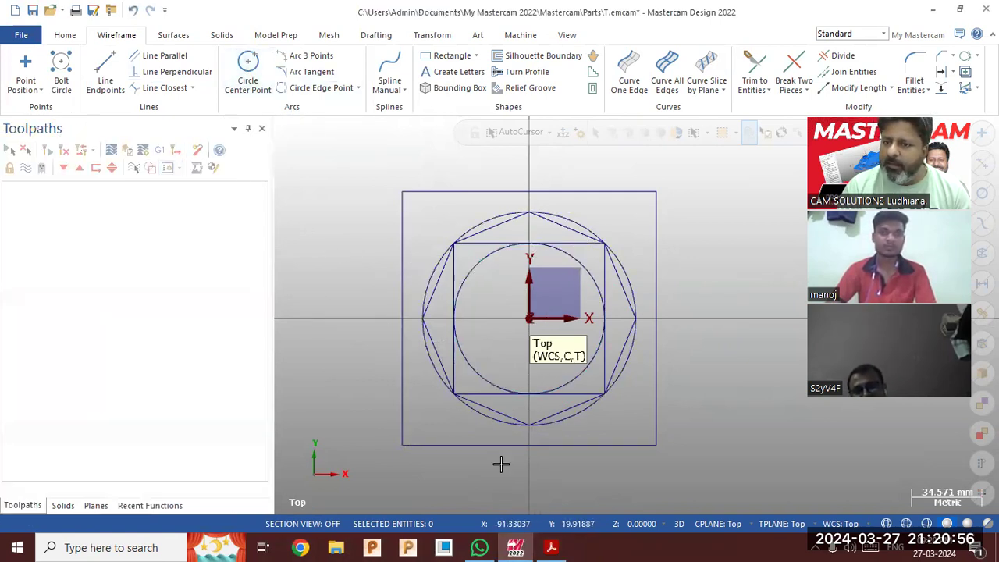
Check the reference drawing and add a circular dimension to the inner circle, showing its radius, outside the plate's lower-left side.
left_click(553, 547)
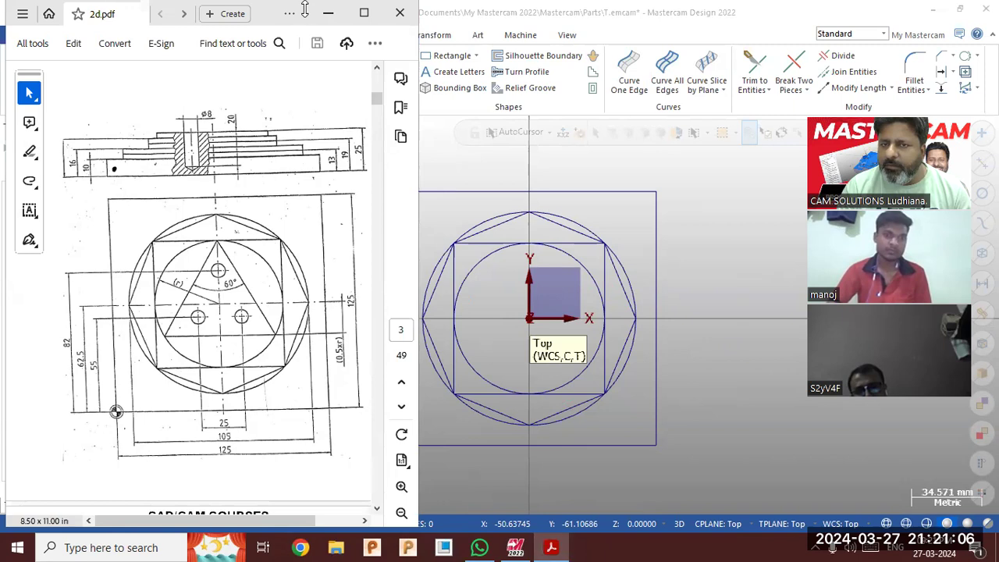
left_click(331, 13)
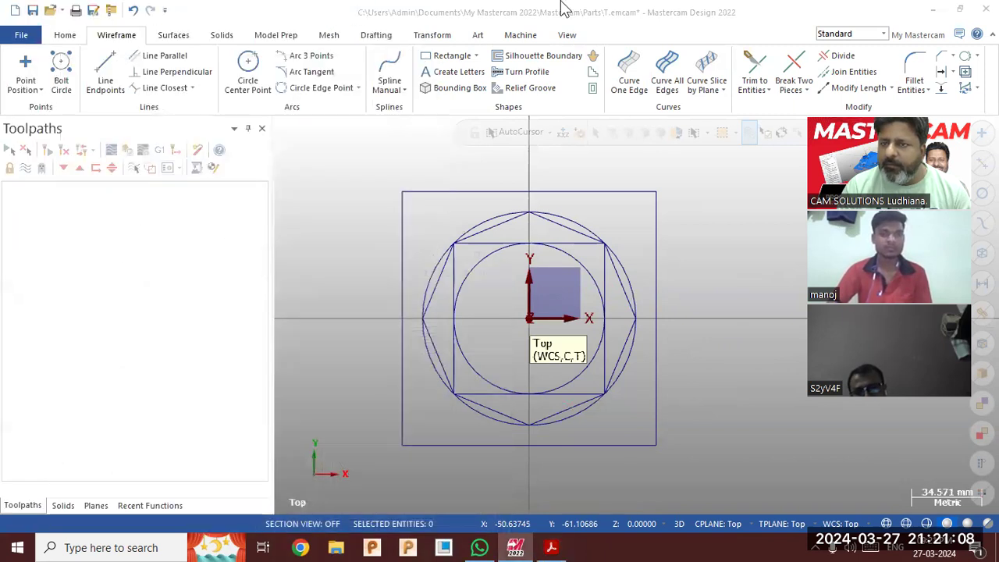
left_click(368, 35)
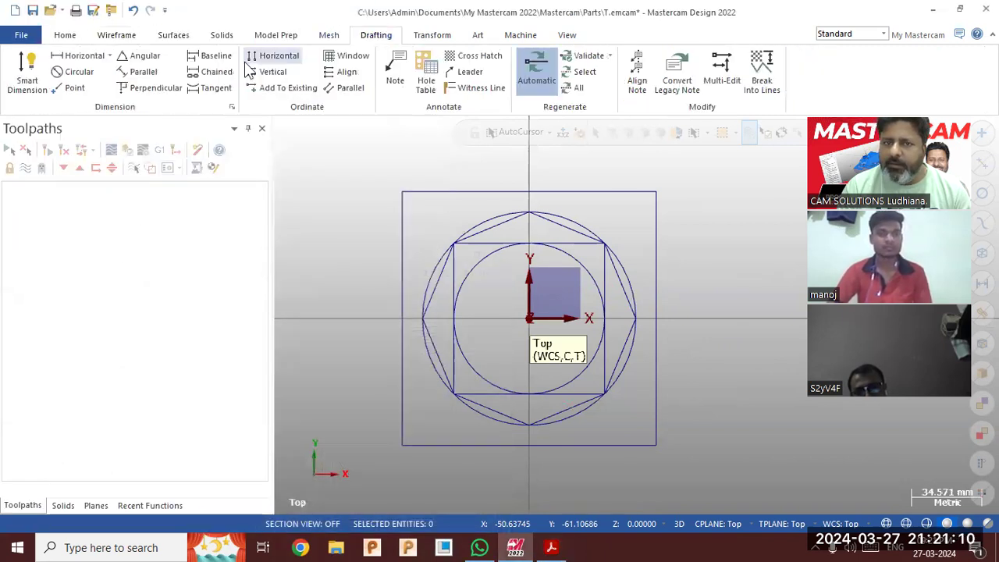
left_click(88, 78)
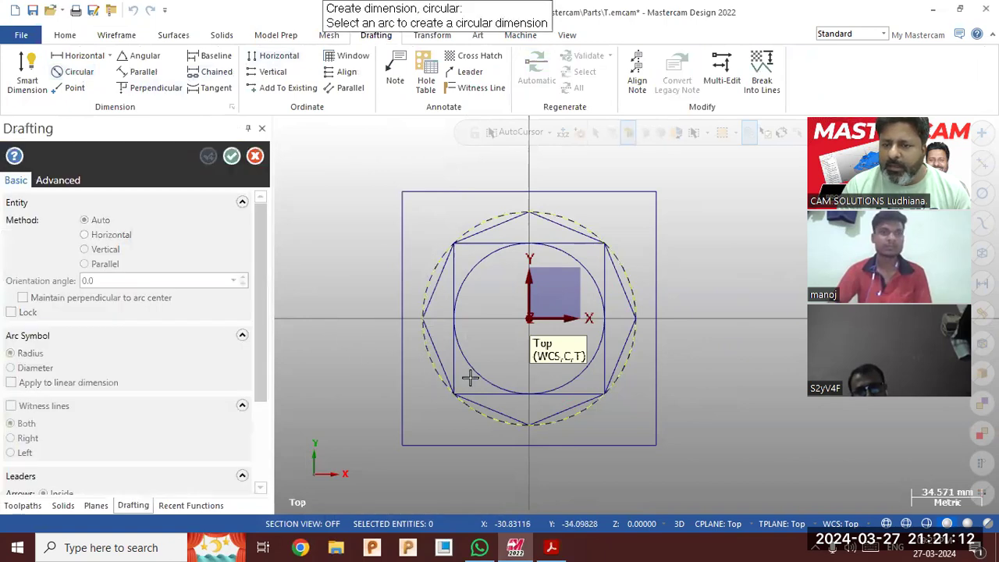
left_click(470, 365)
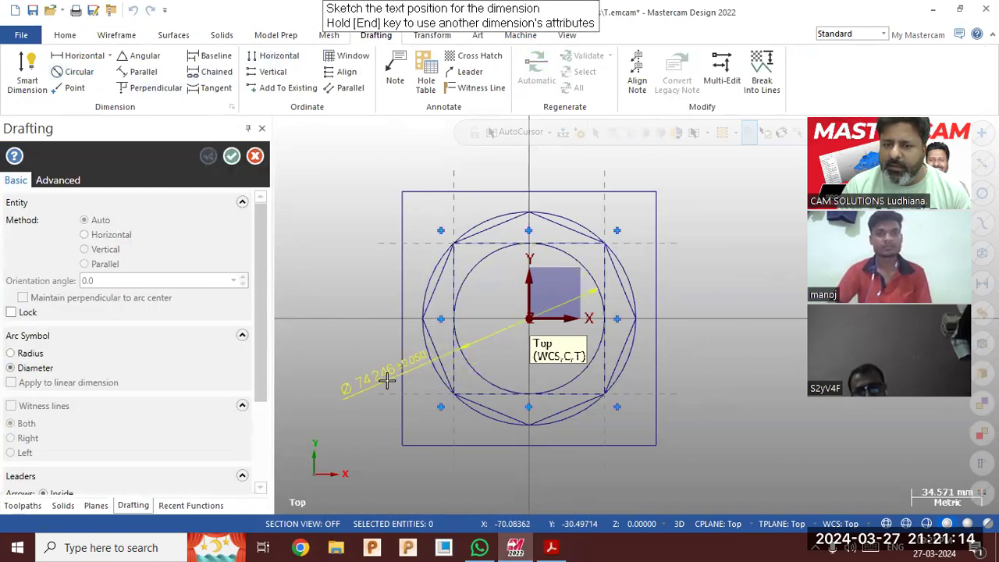
left_click(368, 386)
left_click(29, 353)
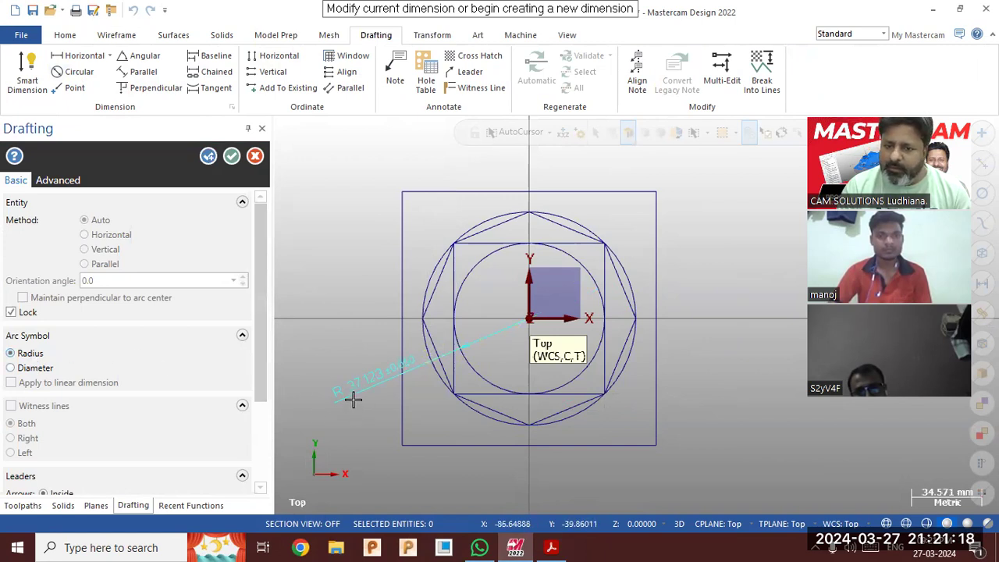
left_click(254, 158)
Draw a horizontal construction line across the inner circle through the origin, between its left and right quadrant points.
left_click(116, 35)
left_click(107, 63)
left_click(458, 329)
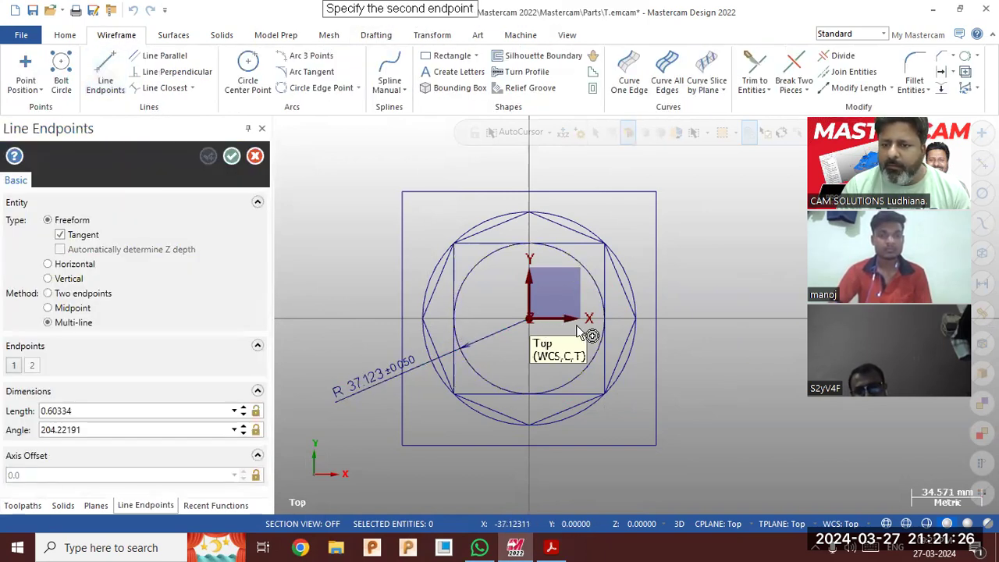
left_click(234, 158)
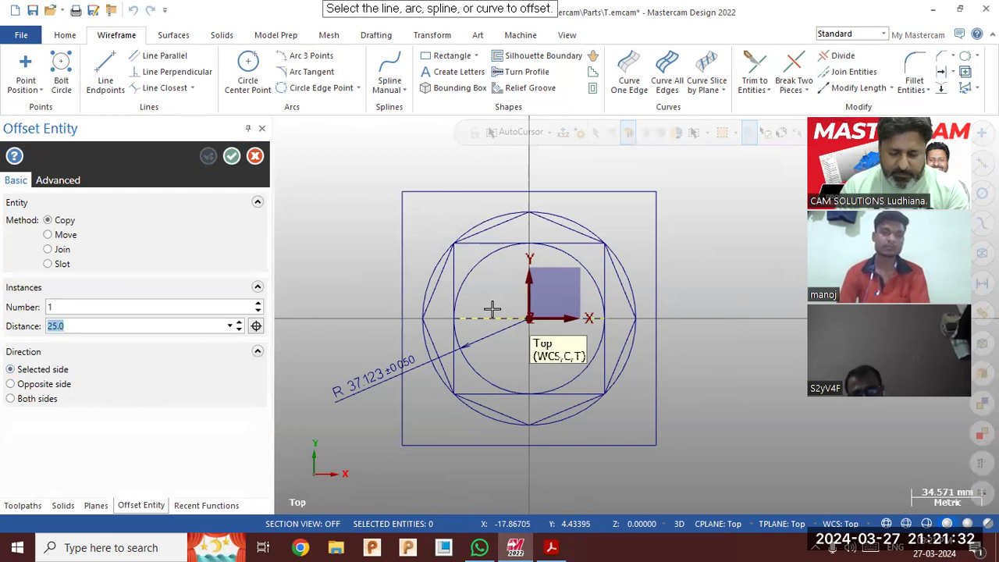
Offset one copy of the horizontal construction line downward by 18.5615 mm, half the inner circle's radius.
type("7.123/")
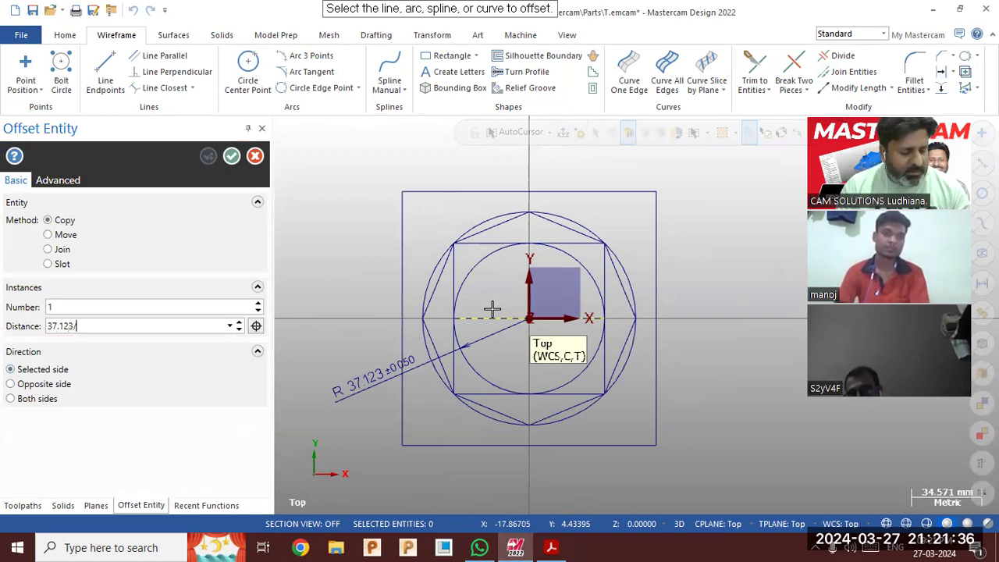
key("Return")
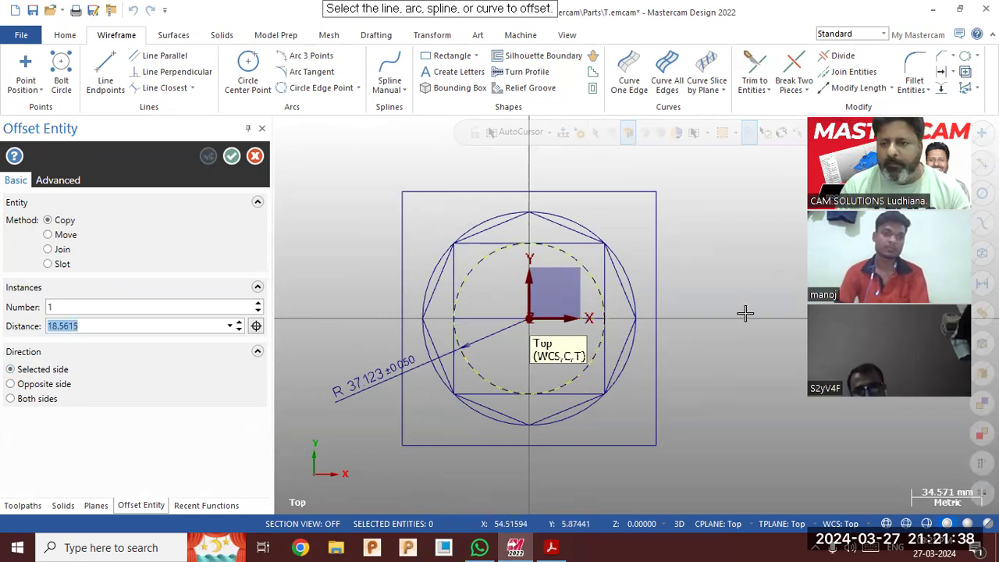
left_click(587, 320)
left_click(548, 334)
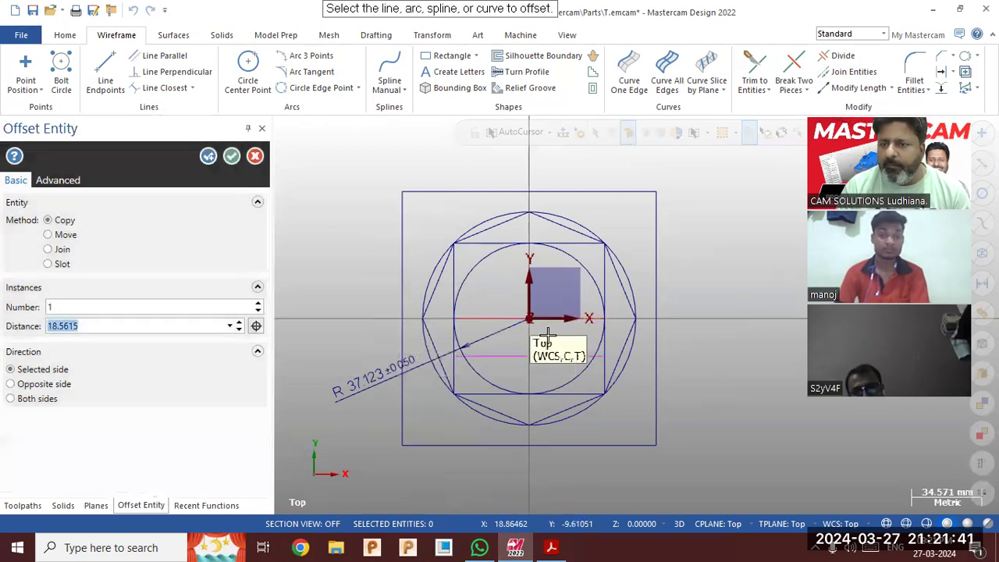
left_click(232, 156)
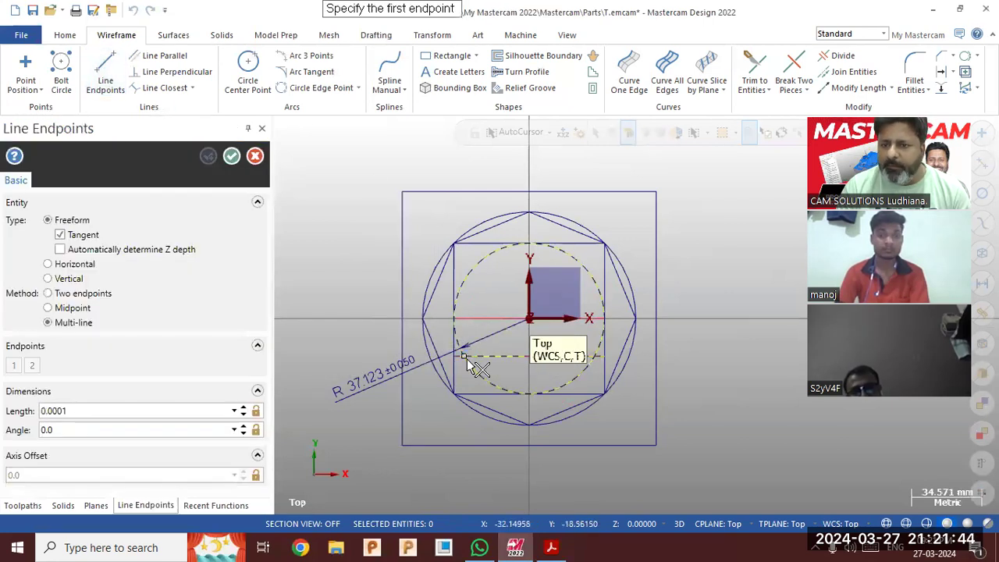
Draw the triangle's two slanted sides from the offset line's intersections with the inner circle to the circle's top point.
left_click(471, 357)
left_click(529, 248)
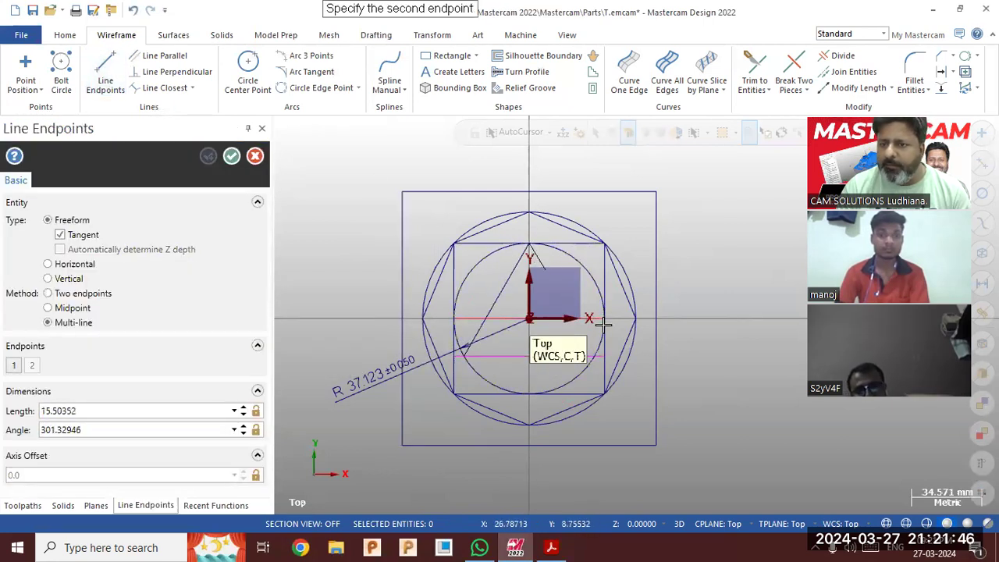
left_click(587, 355)
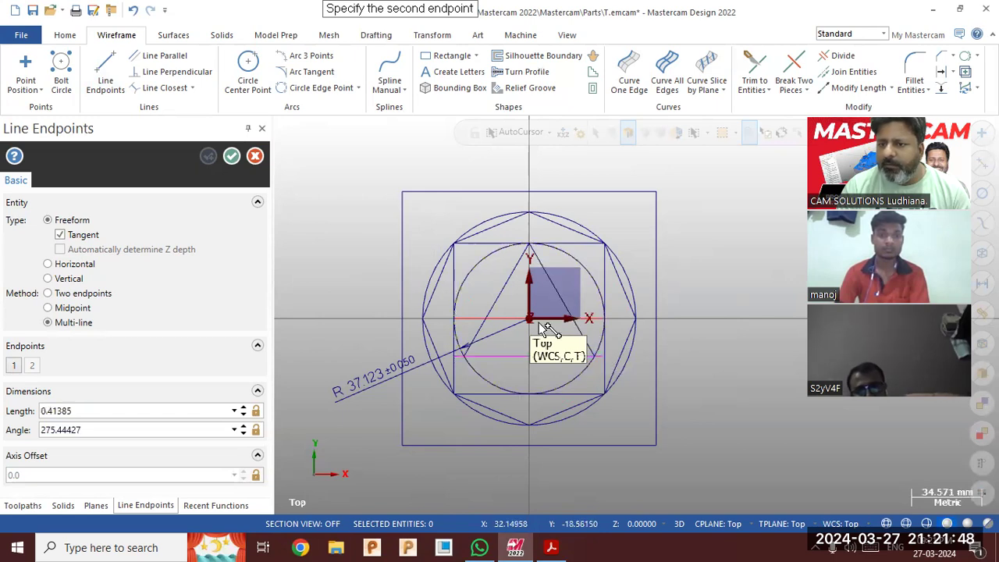
left_click(232, 156)
Delete the radius dimension and the horizontal construction line through the origin.
scroll(491, 396, "up", 1)
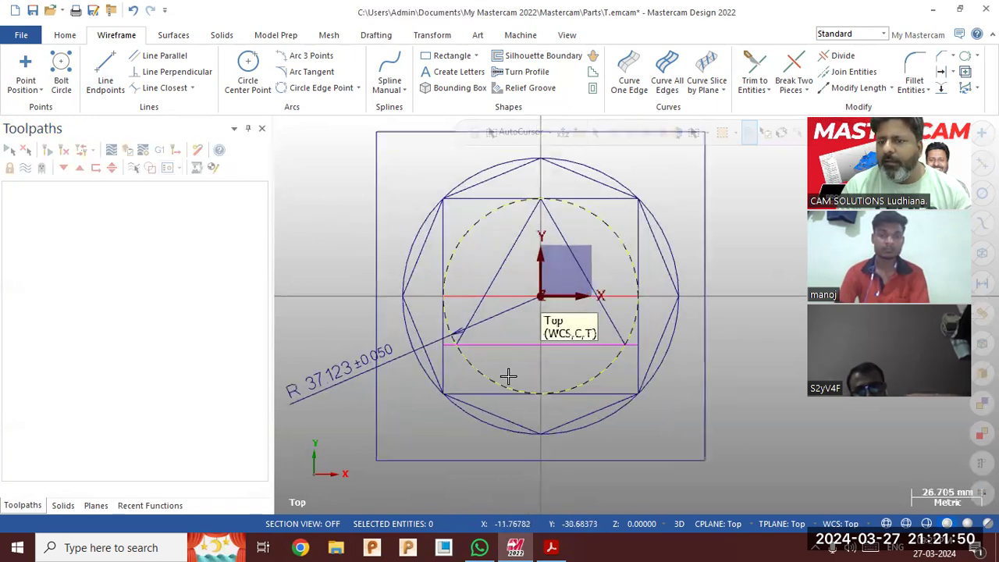
scroll(342, 307, "down", 2)
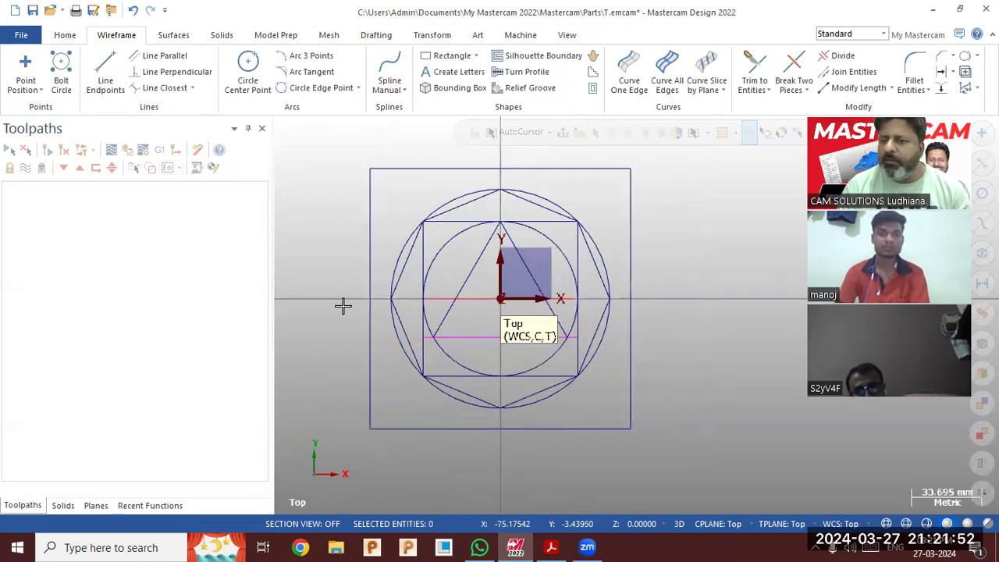
scroll(473, 300, "up", 1)
left_click(472, 300)
key("Delete")
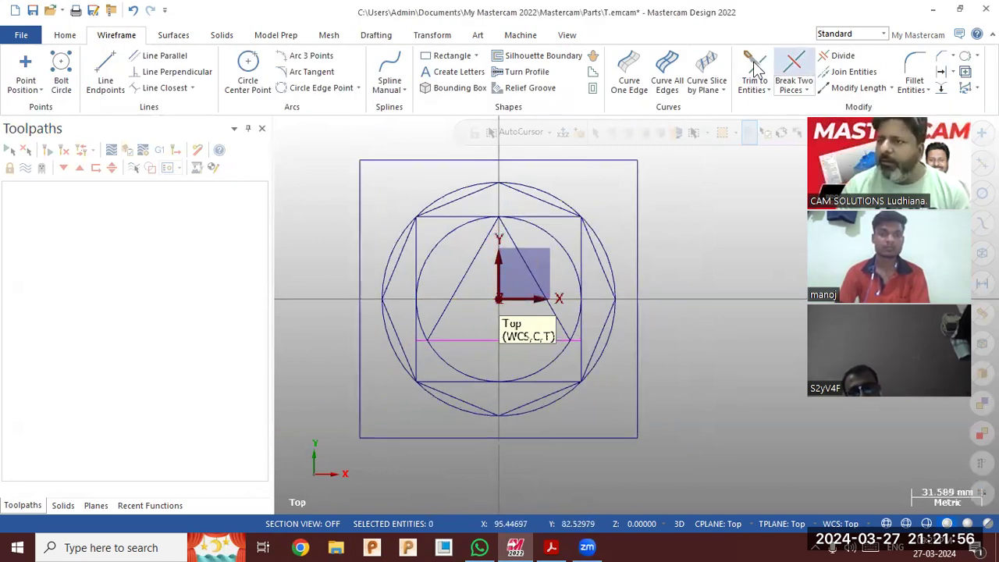
Trim the offset base line to the triangle's slanted sides with the Trim 2 entities method.
left_click(78, 278)
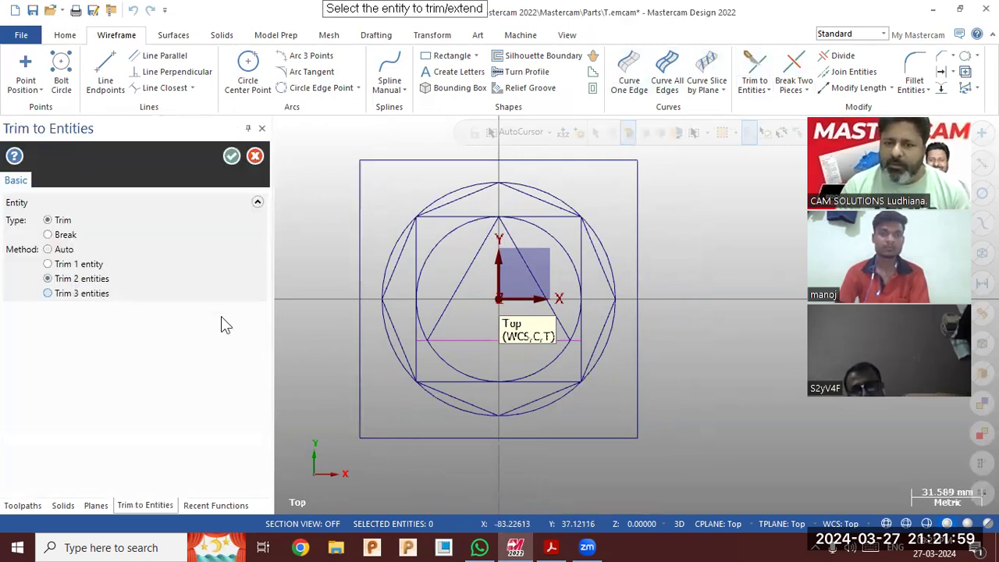
left_click(548, 326)
left_click(504, 349)
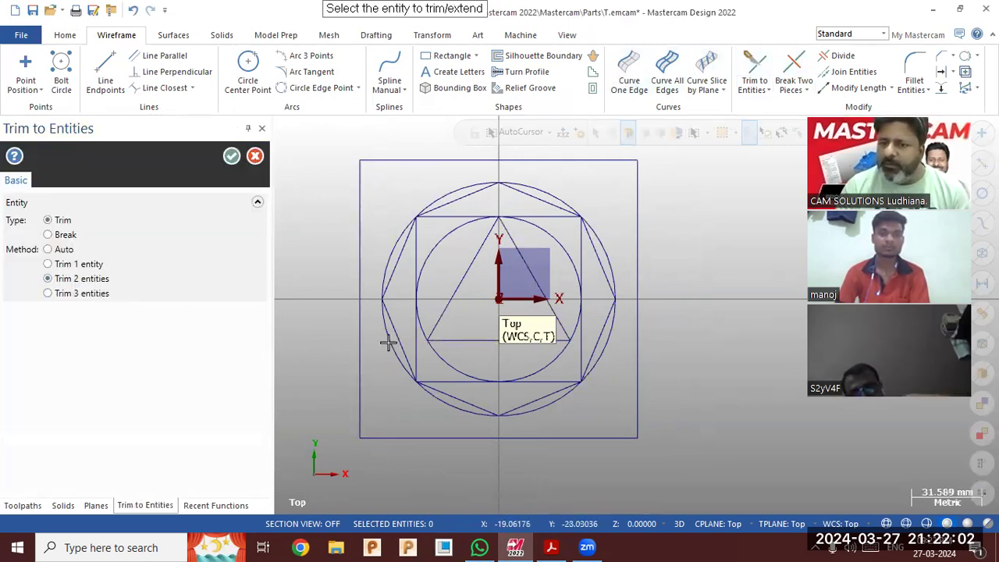
left_click(231, 156)
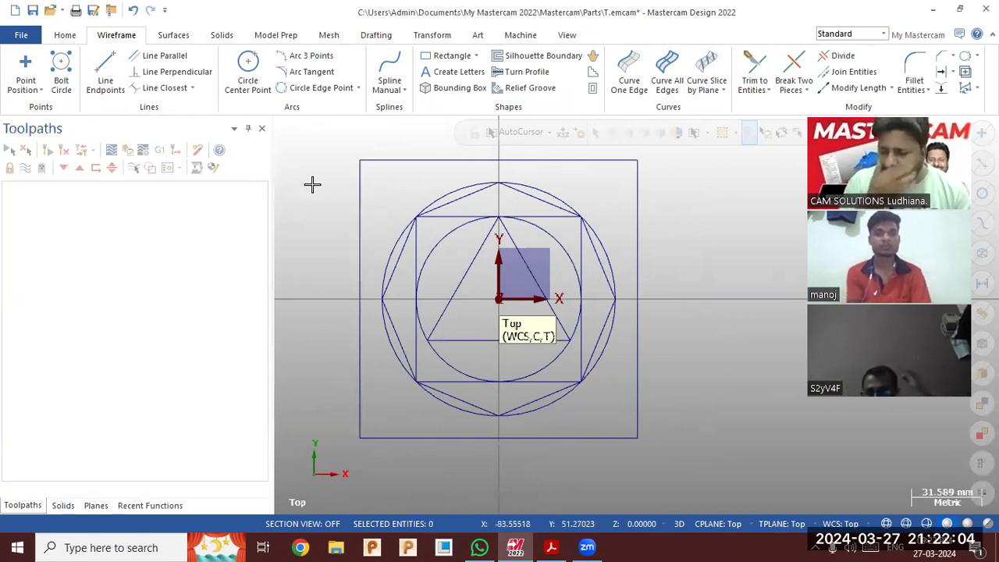
left_click(540, 548)
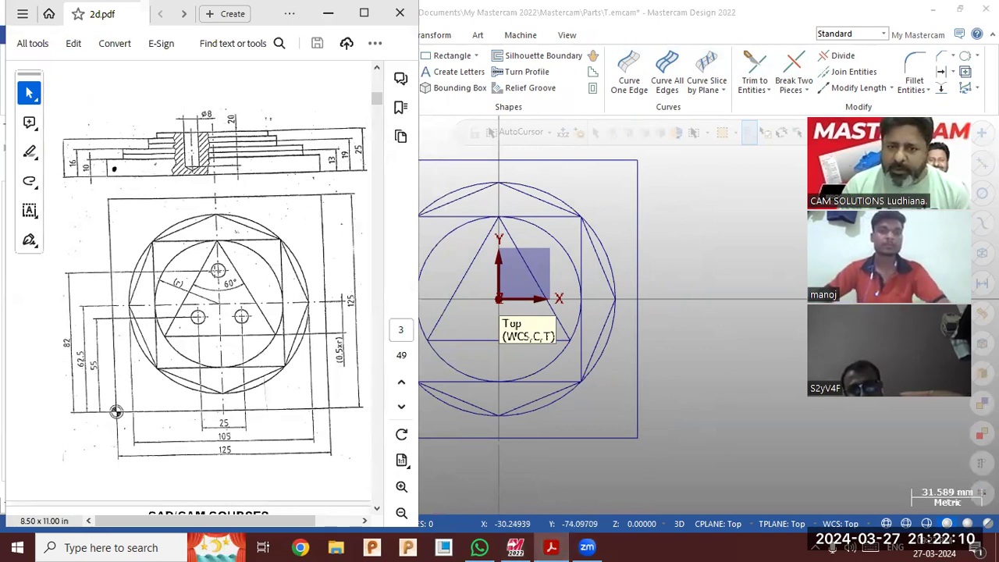
left_click(653, 236)
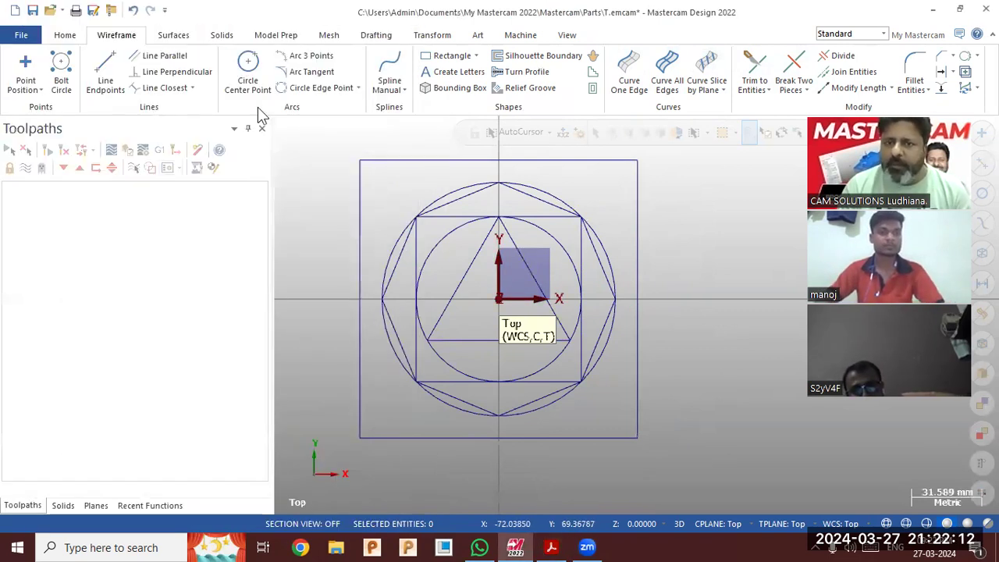
left_click(108, 70)
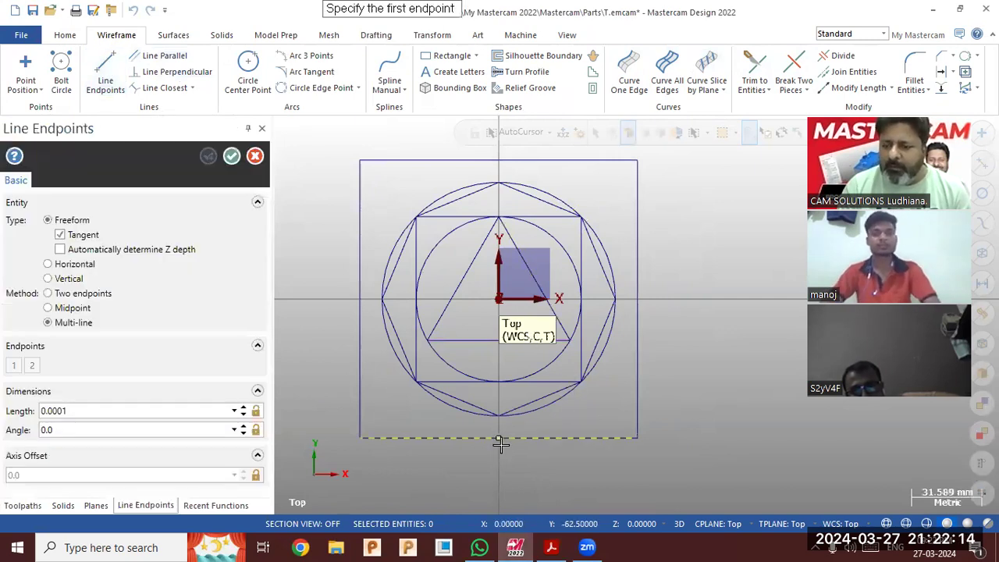
left_click(552, 547)
left_click(554, 548)
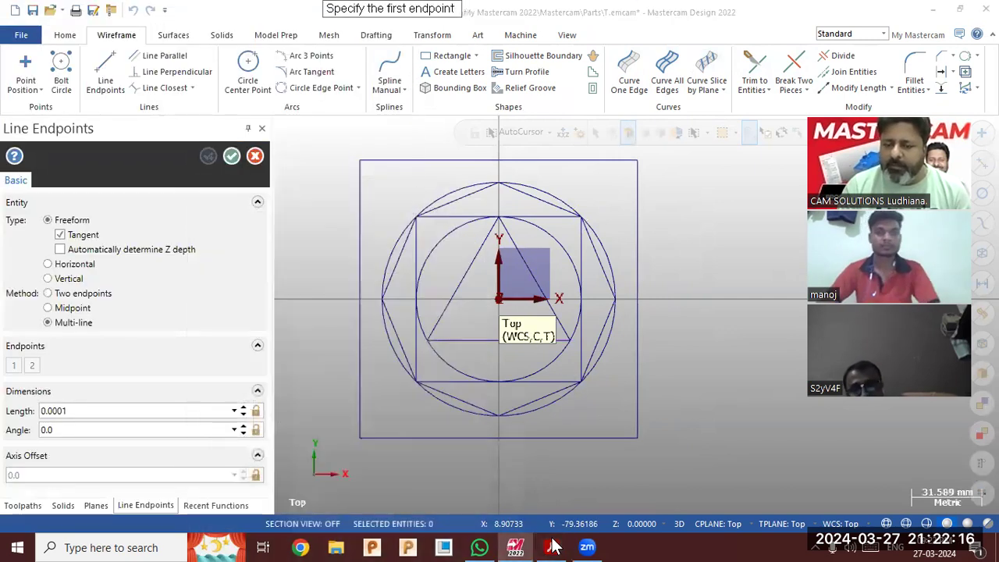
left_click(496, 271)
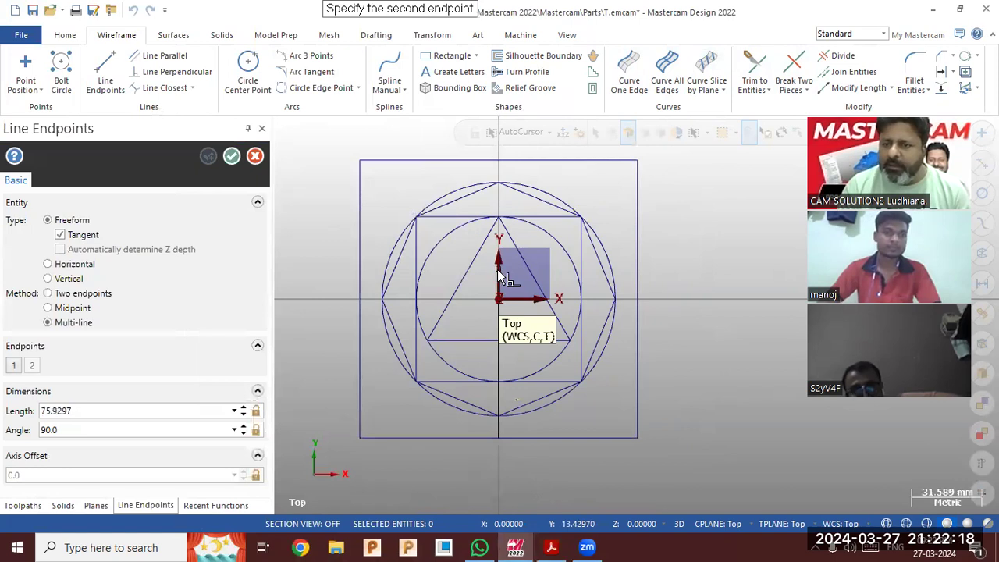
key("Escape")
key("Escape")
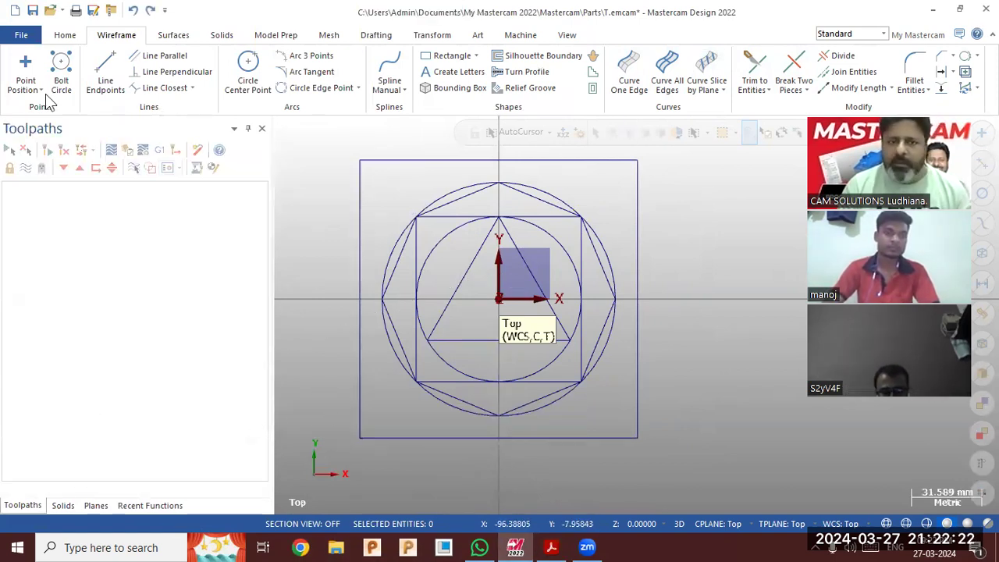
Draw a vertical line 82 mm long at 90° upward from the midpoint of the plate's bottom edge.
left_click(105, 74)
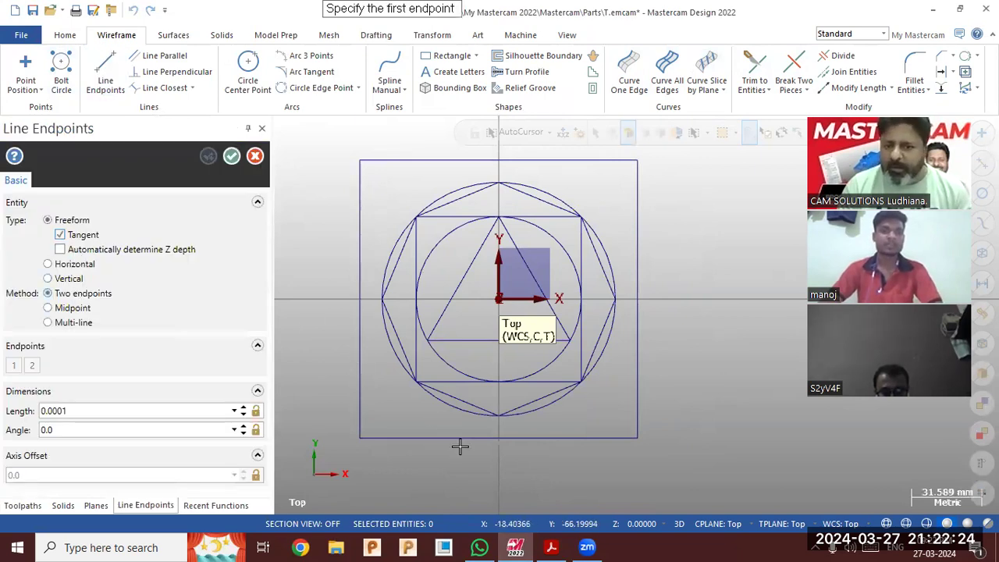
left_click(501, 426)
left_click(414, 298)
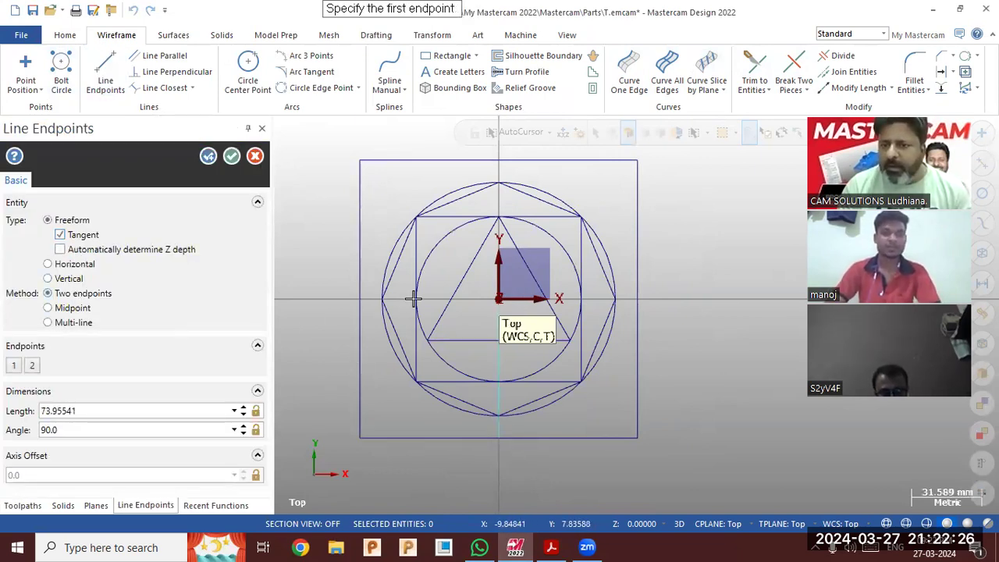
left_click(111, 416)
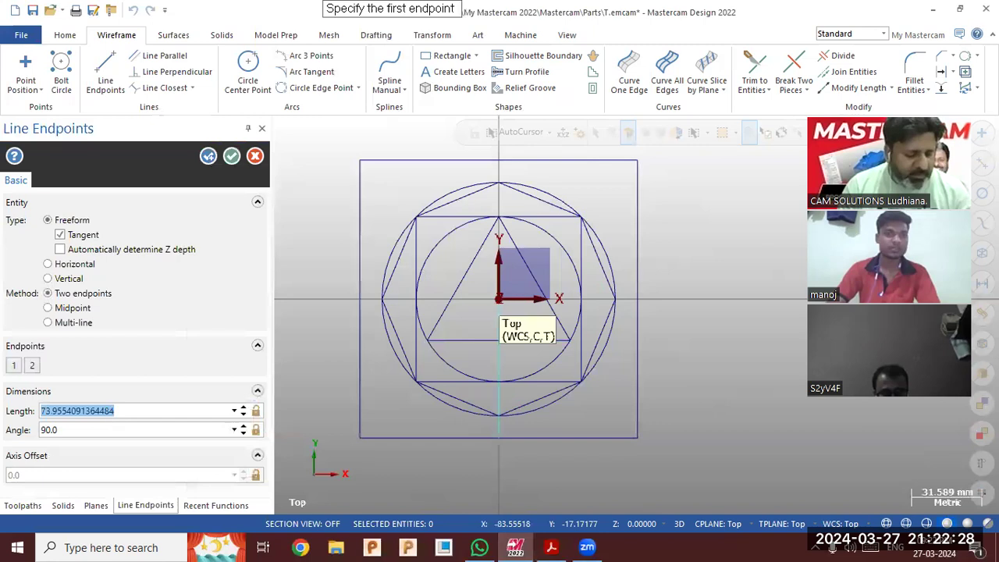
type("82.0")
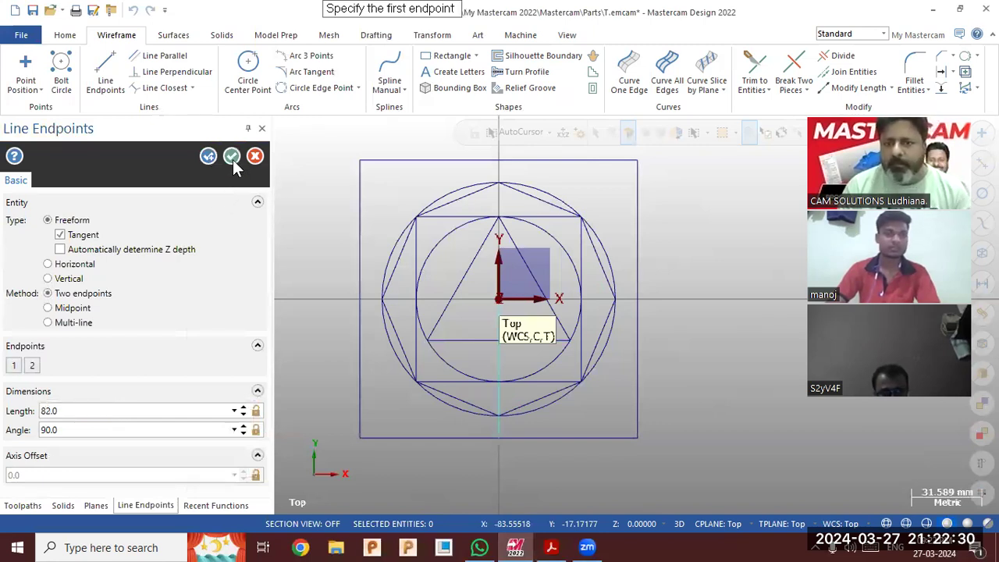
left_click(232, 158)
Turn on the display of entity endpoints for the wireframe geometry.
scroll(511, 264, "up", 1)
scroll(511, 264, "up", 2)
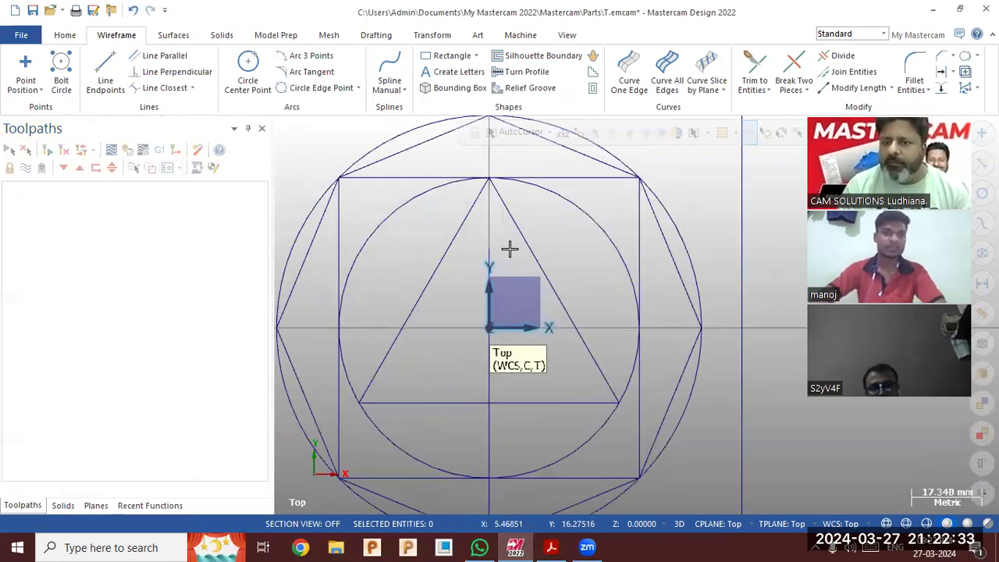
left_click(64, 35)
left_click(574, 72)
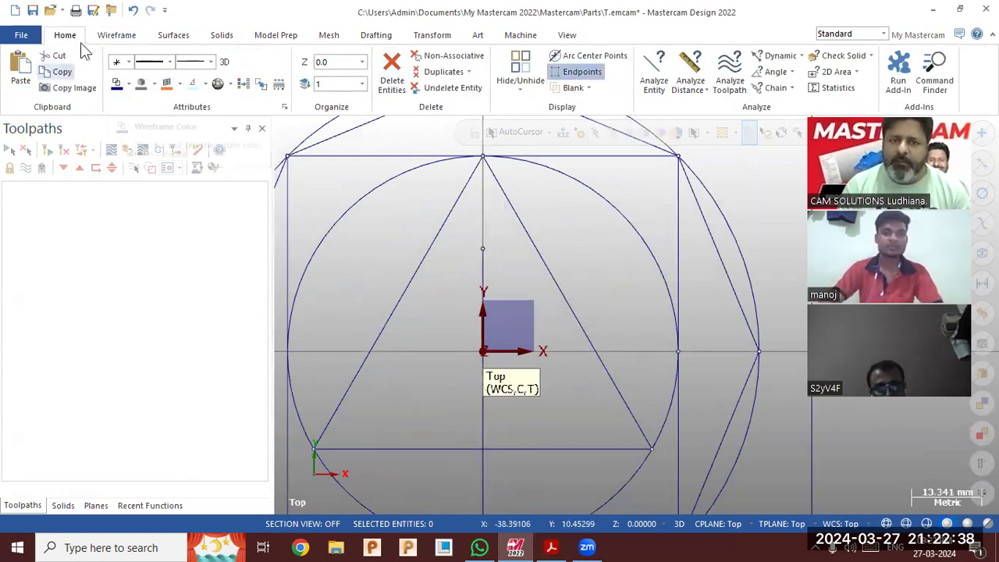
Draw an 8 mm diameter circle centred on the upper end of the 82 mm vertical line.
left_click(125, 36)
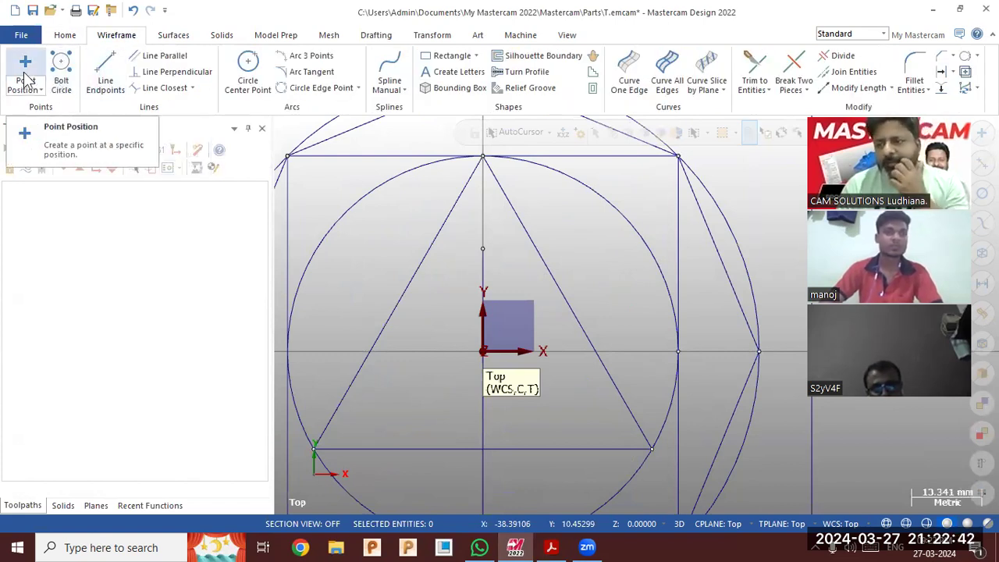
left_click(247, 71)
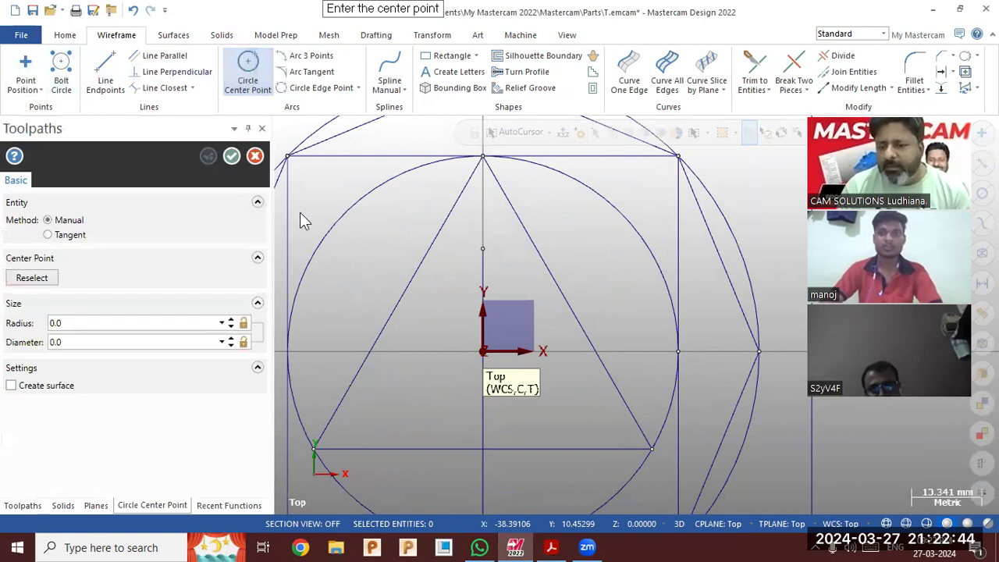
left_click(554, 547)
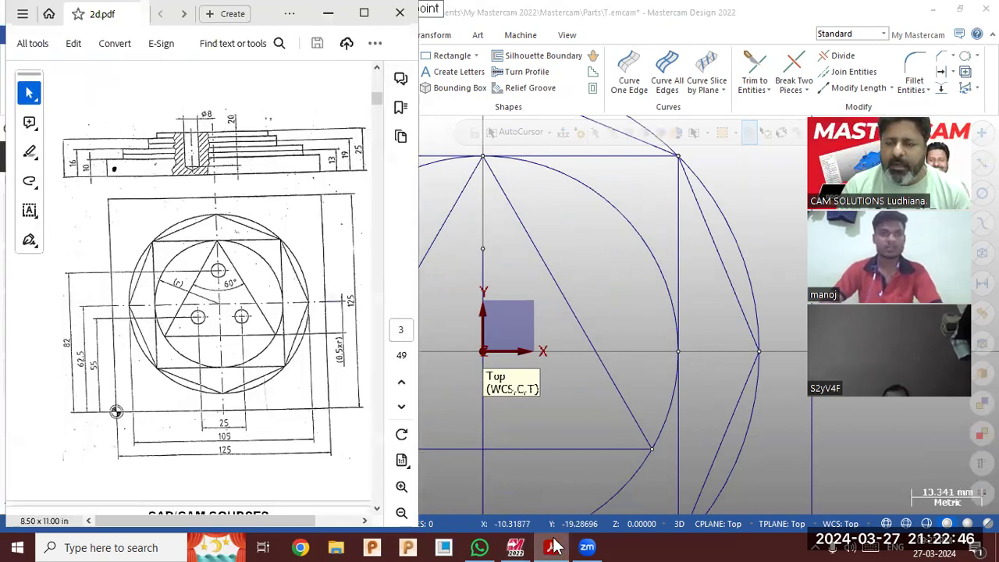
left_click(554, 547)
left_click(482, 249)
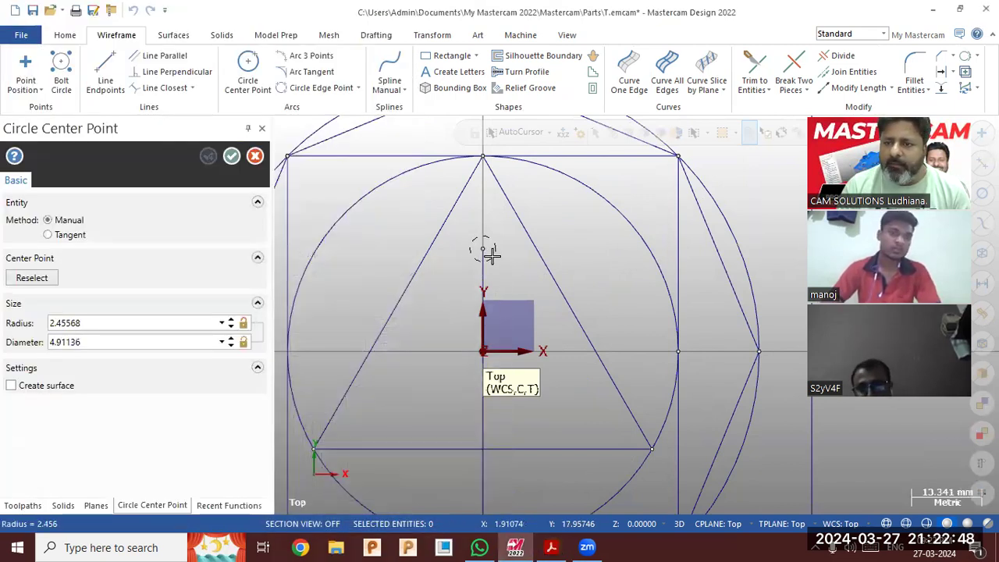
left_click(112, 342)
left_click(113, 327)
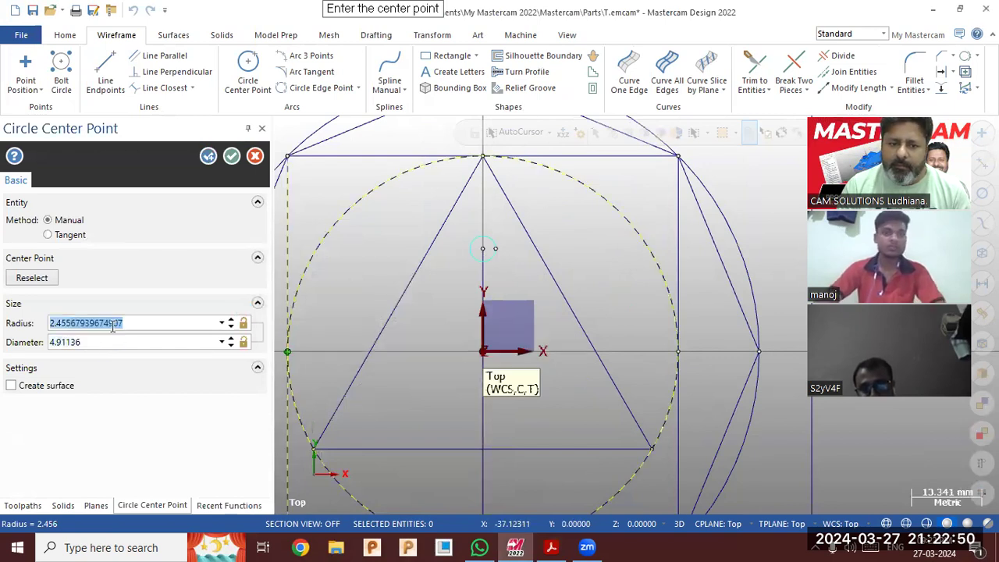
left_click(115, 342)
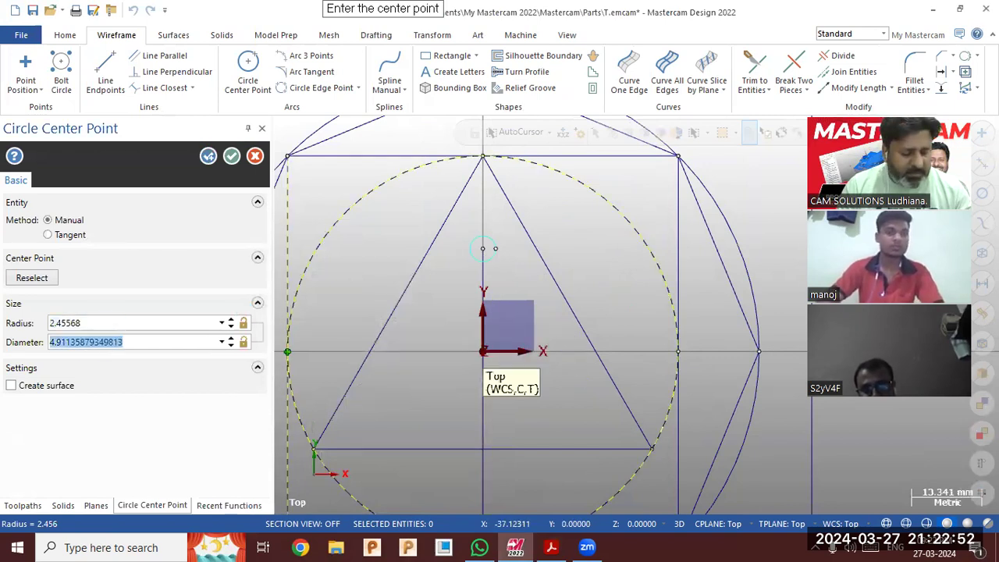
type("8")
left_click(232, 156)
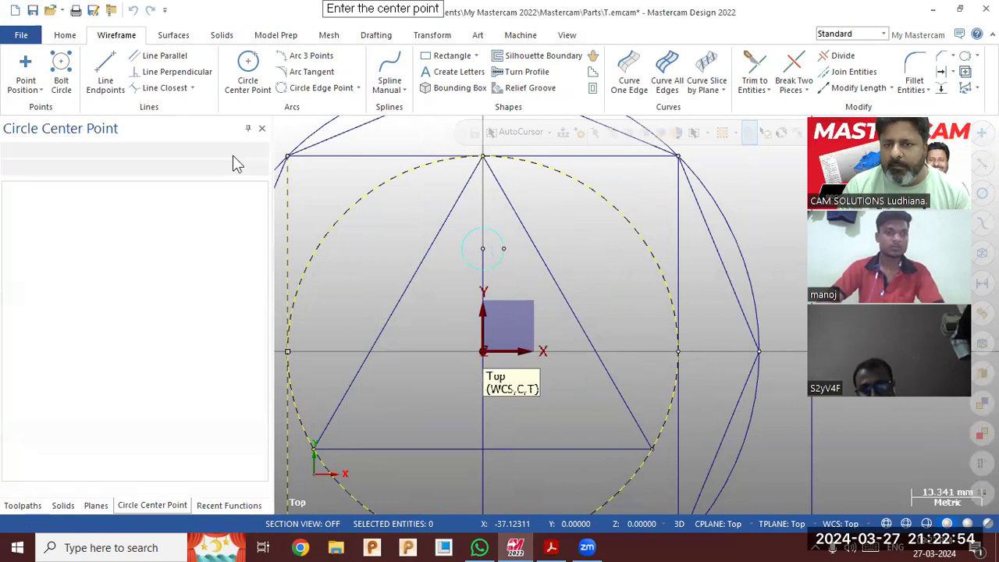
scroll(590, 442, "down", 1)
left_click(551, 547)
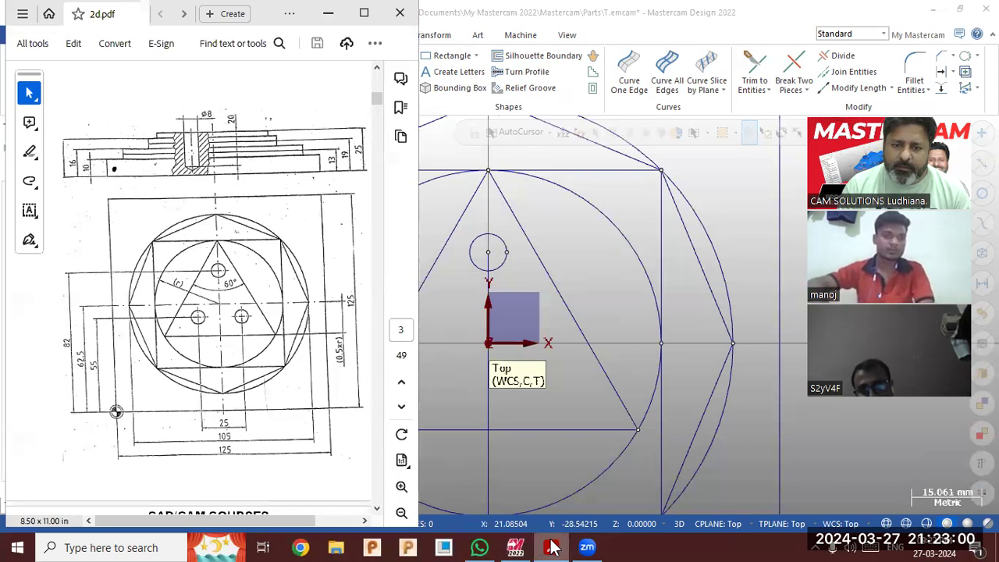
left_click(940, 73)
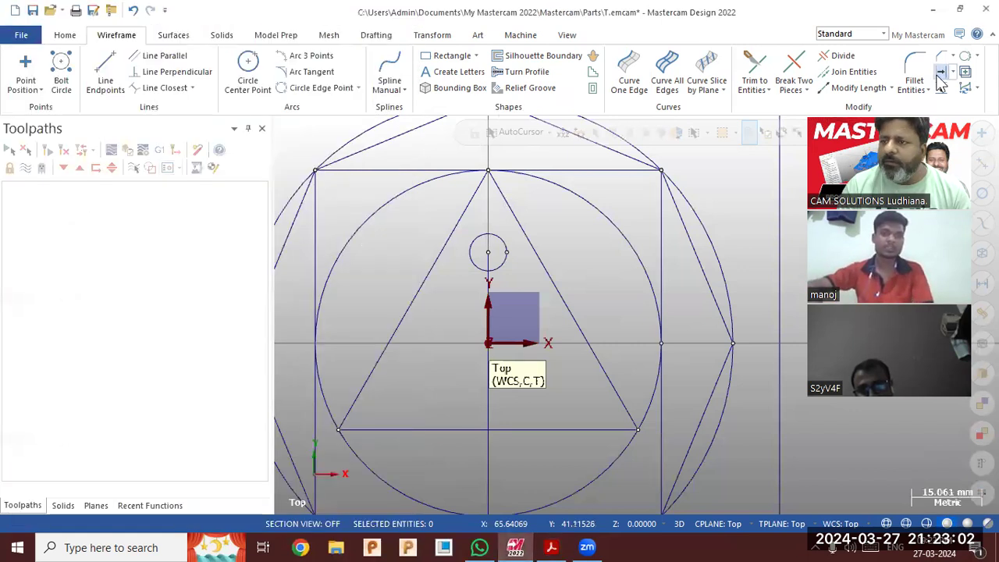
left_click(106, 73)
scroll(460, 281, "down", 4)
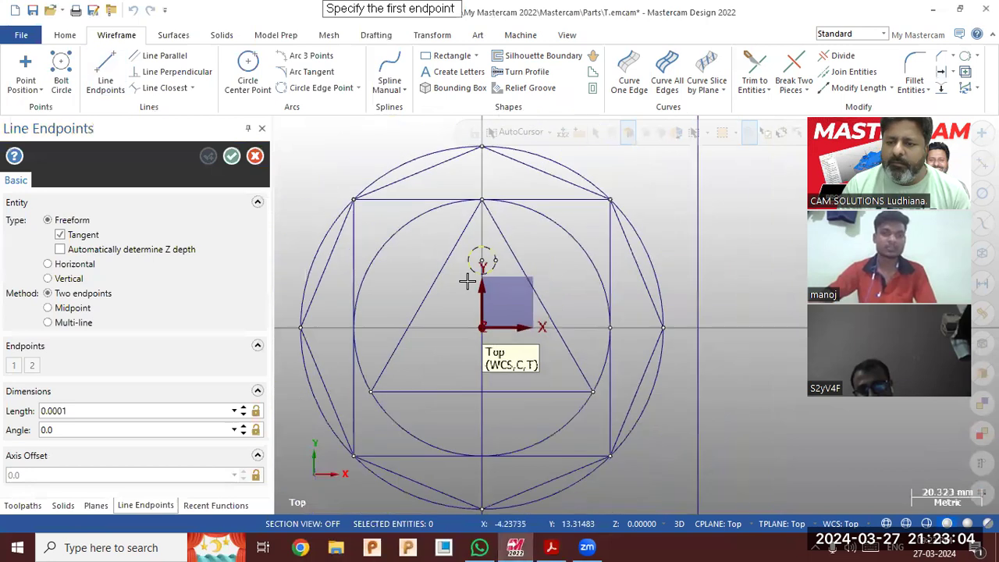
left_click(255, 156)
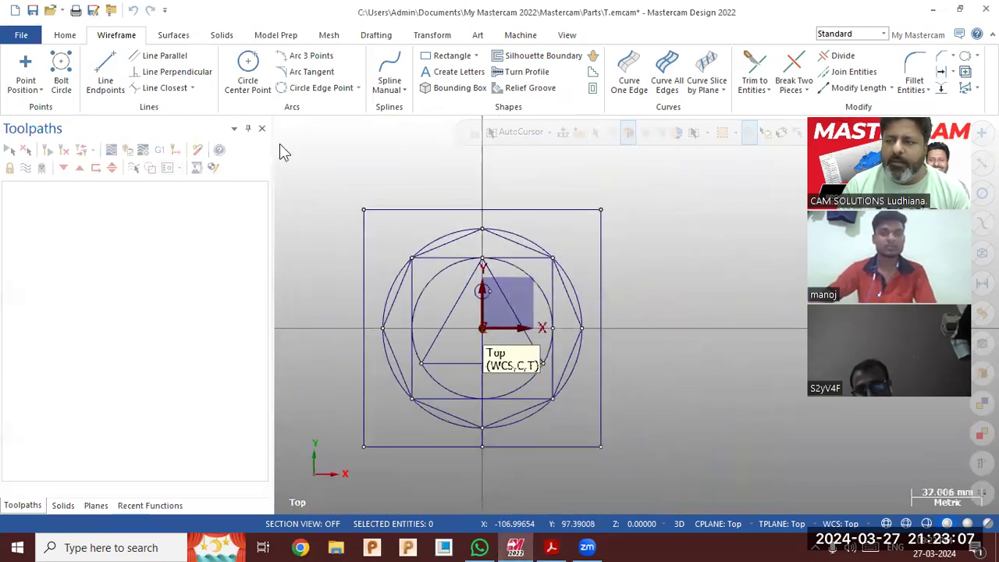
Offset one copy of the plate's bottom edge upward by 55 mm.
left_click(940, 73)
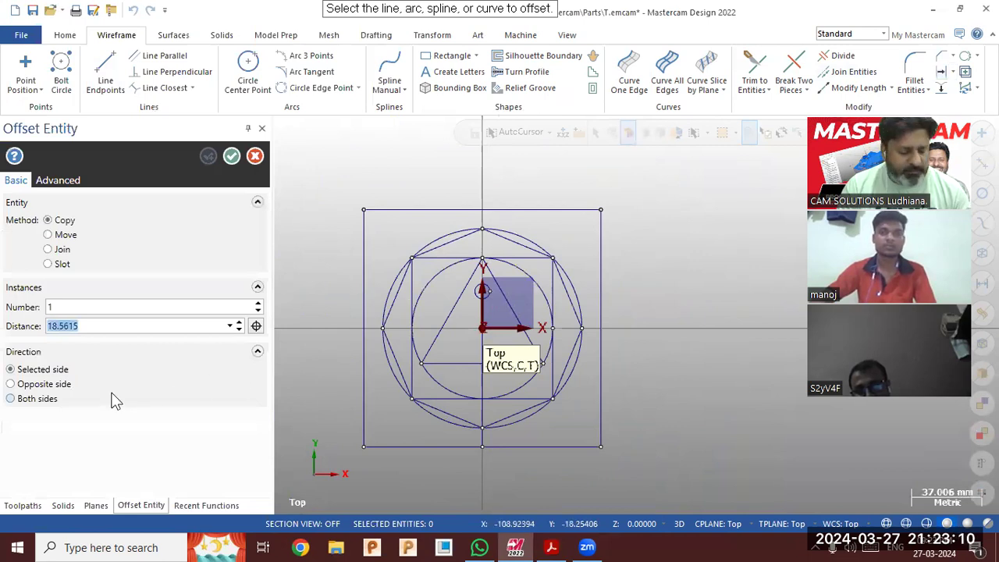
type("55")
key("Return")
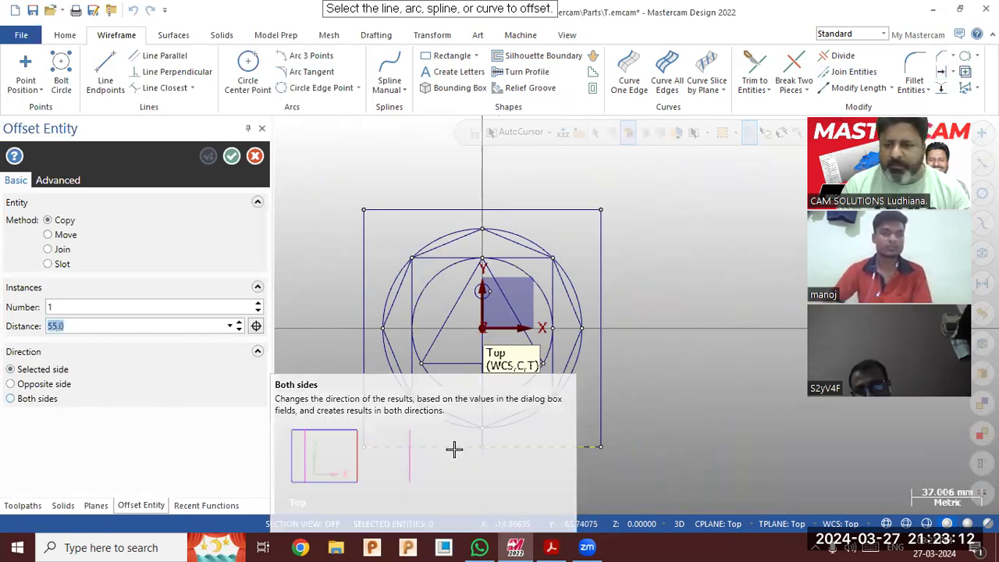
left_click(432, 446)
left_click(408, 388)
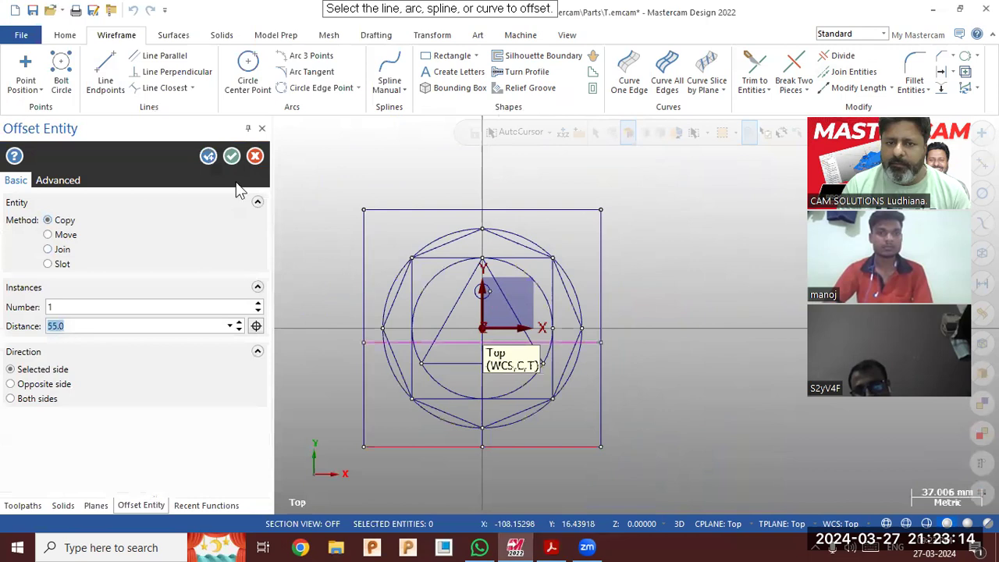
left_click(232, 157)
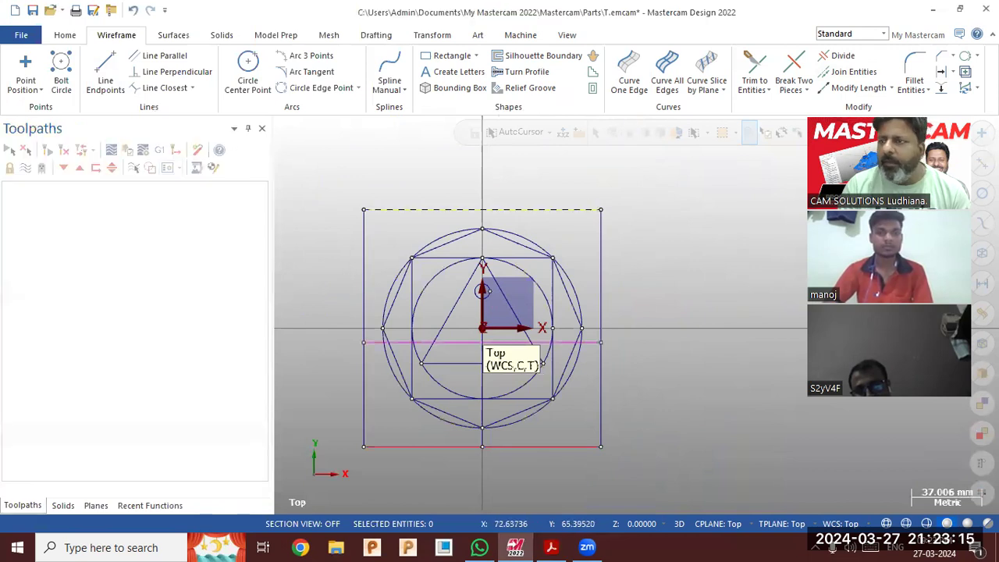
Offset copies of the vertical centre line to both sides by 12.5 mm, half of the 25 mm hole spacing.
left_click(940, 71)
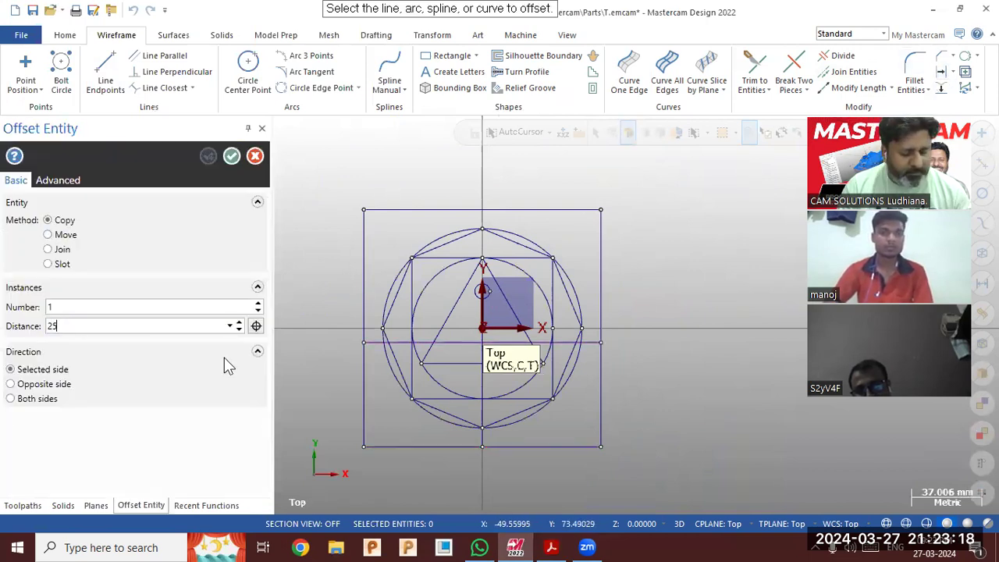
type("25")
key("Return")
left_click(23, 398)
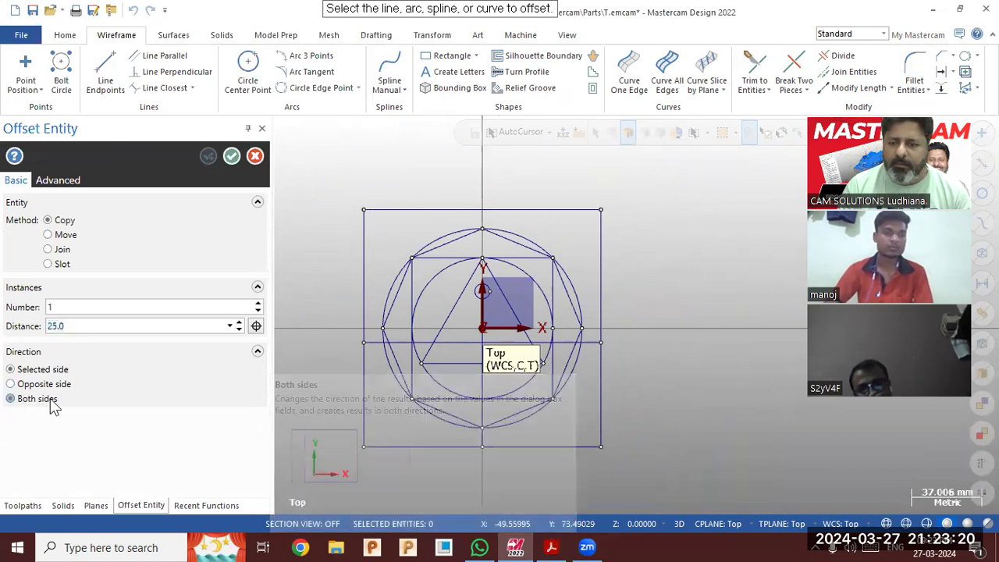
left_click(481, 388)
left_click(94, 328)
type("/2")
key("Return")
scroll(523, 289, "up", 2)
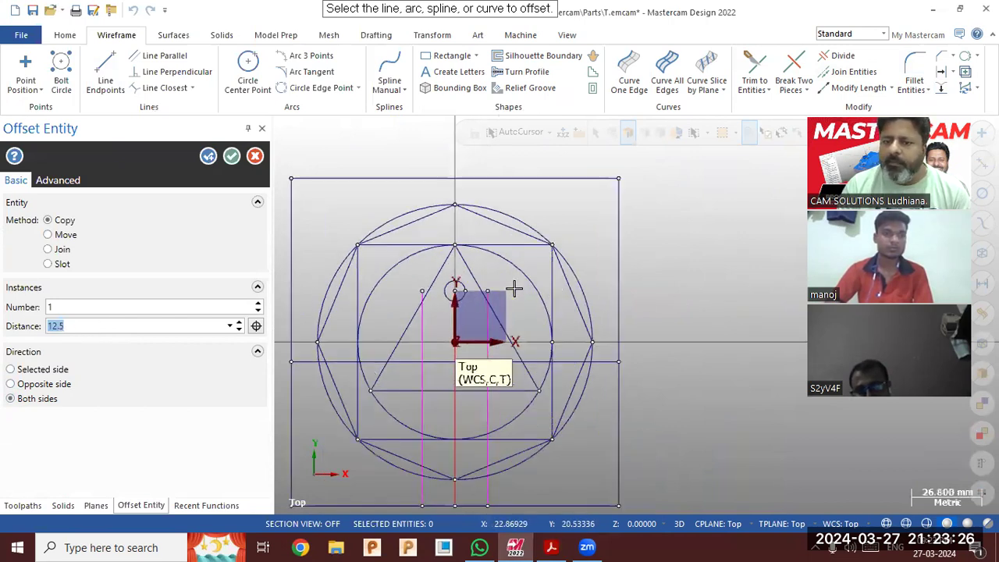
scroll(514, 289, "up", 1)
left_click(231, 156)
Draw 8 mm diameter circles, with the size locked, where the 55 mm offset line crosses the two vertical offset lines.
left_click(247, 78)
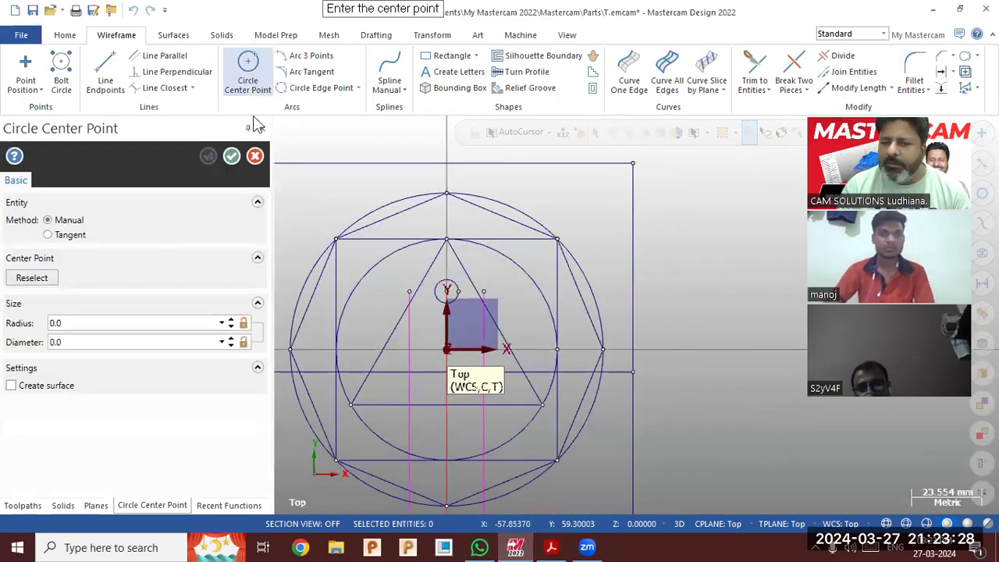
left_click(132, 339)
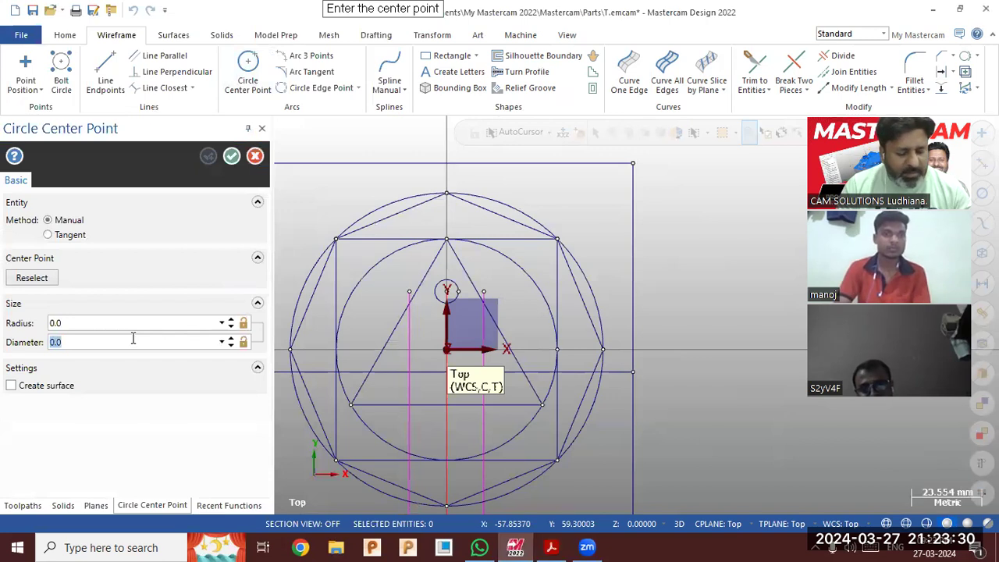
type("8")
key("Return")
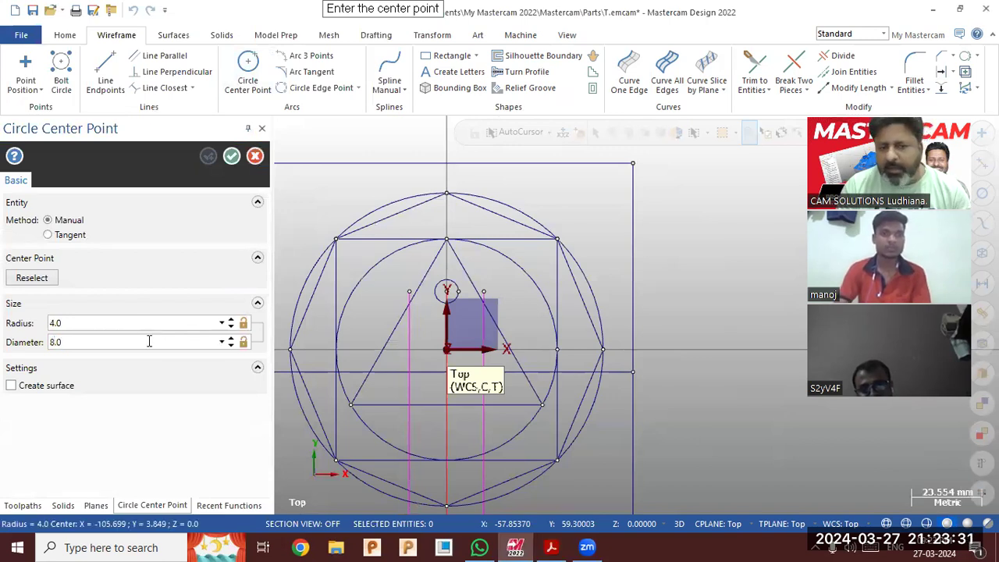
left_click(242, 344)
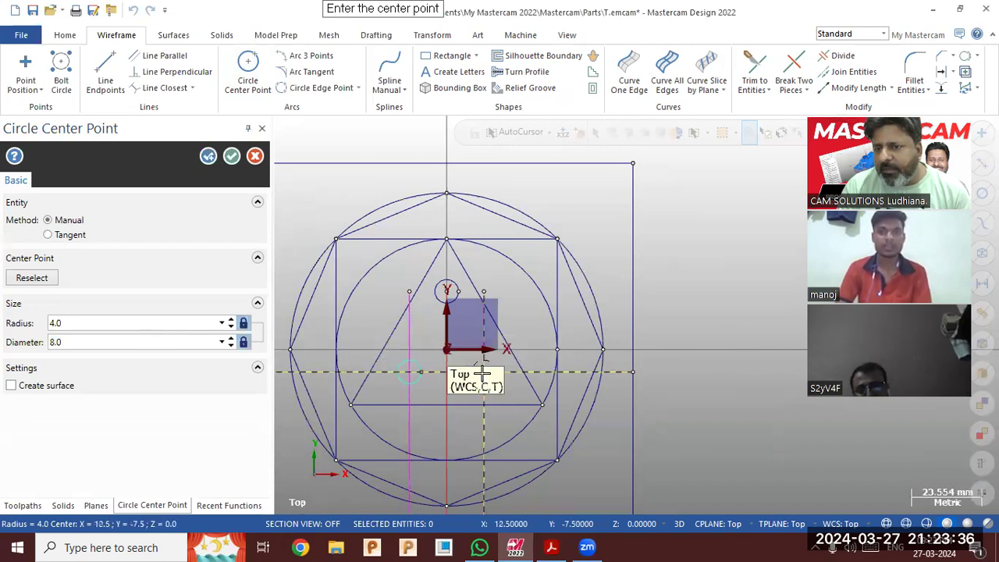
left_click(409, 371)
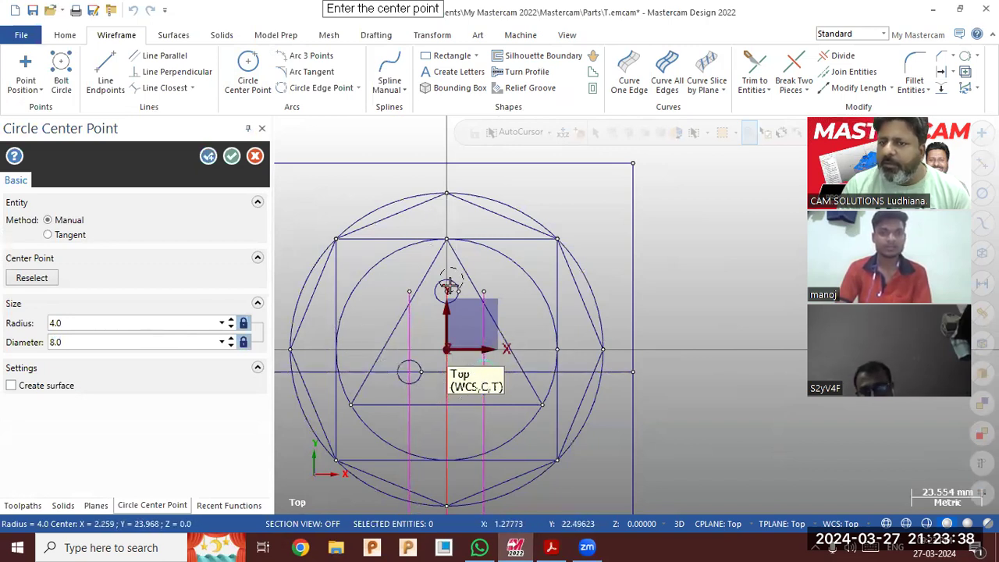
Finish the hole circles and delete the 55 mm offset line, the two vertical offset lines and the vertical centre line.
left_click(231, 157)
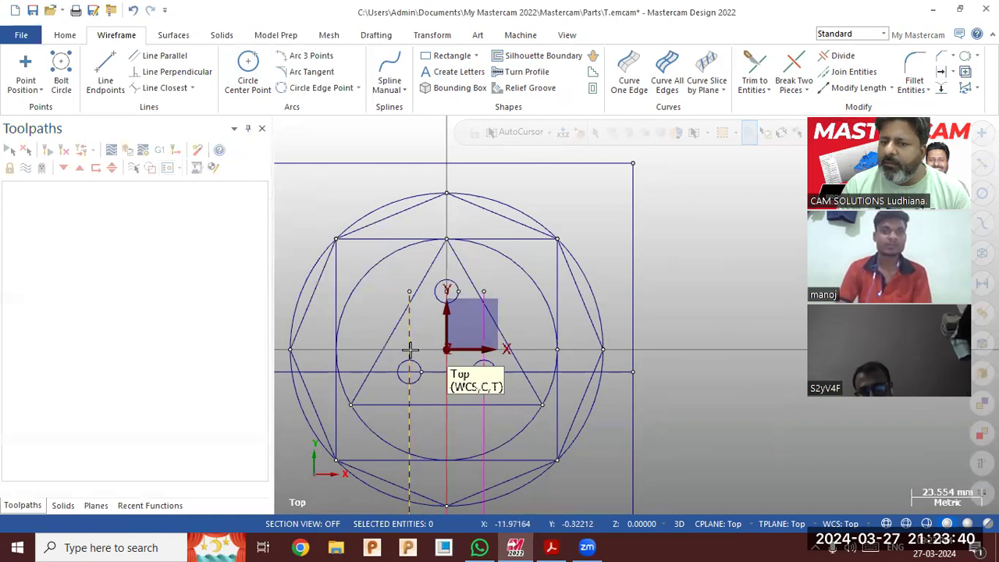
left_click(366, 375)
left_click(347, 373)
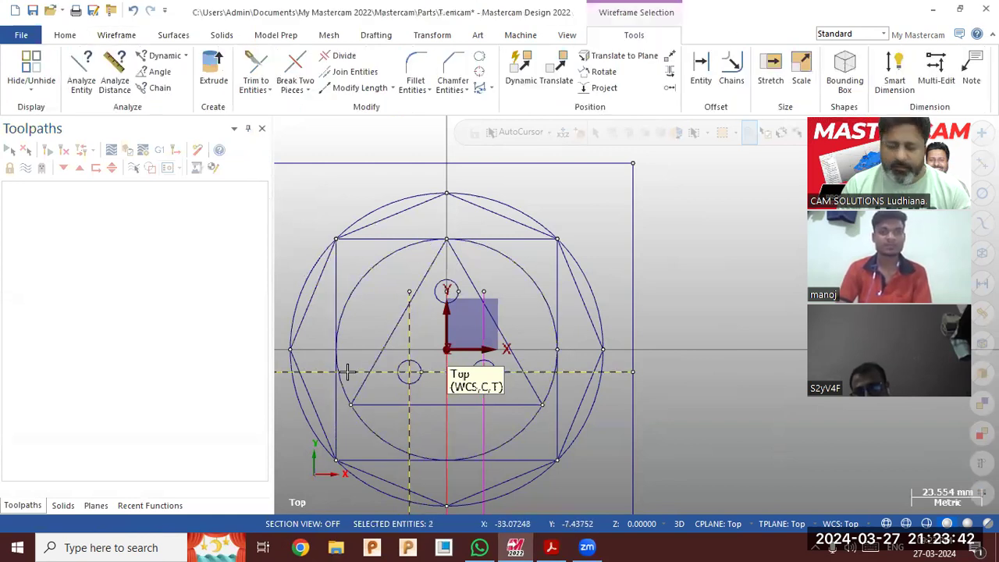
key("Delete")
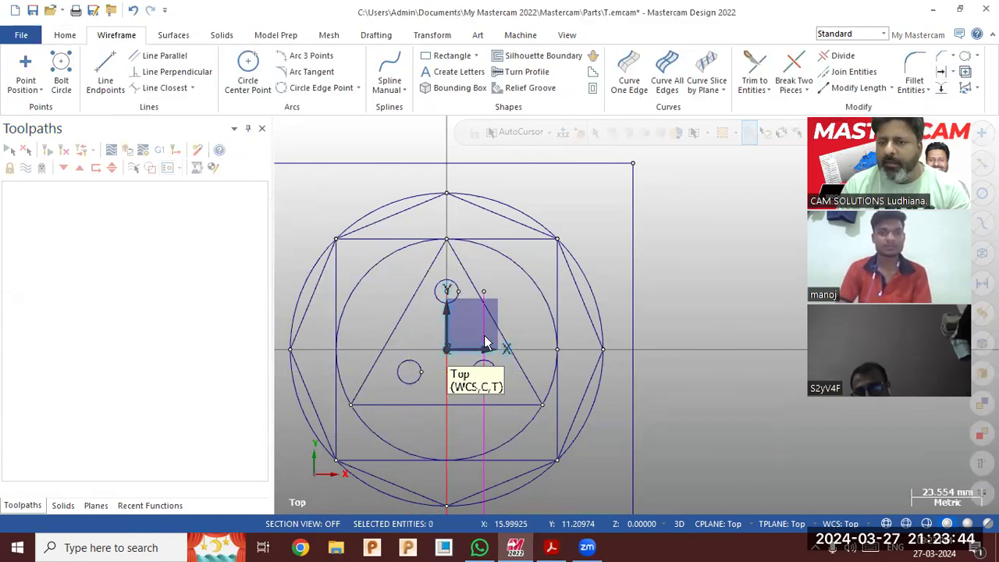
left_click(484, 414)
key("Delete")
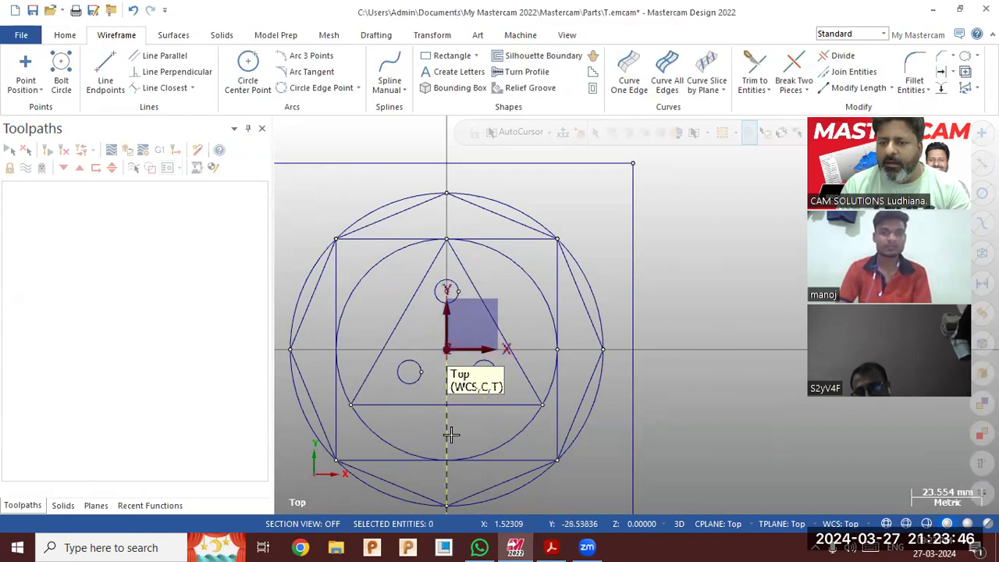
scroll(550, 304, "down", 2)
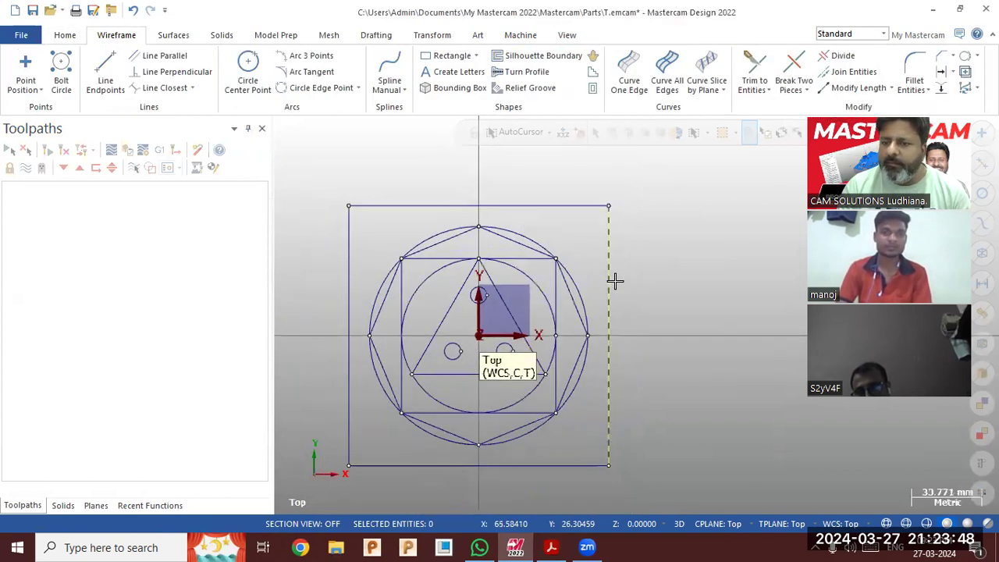
scroll(531, 356, "up", 1)
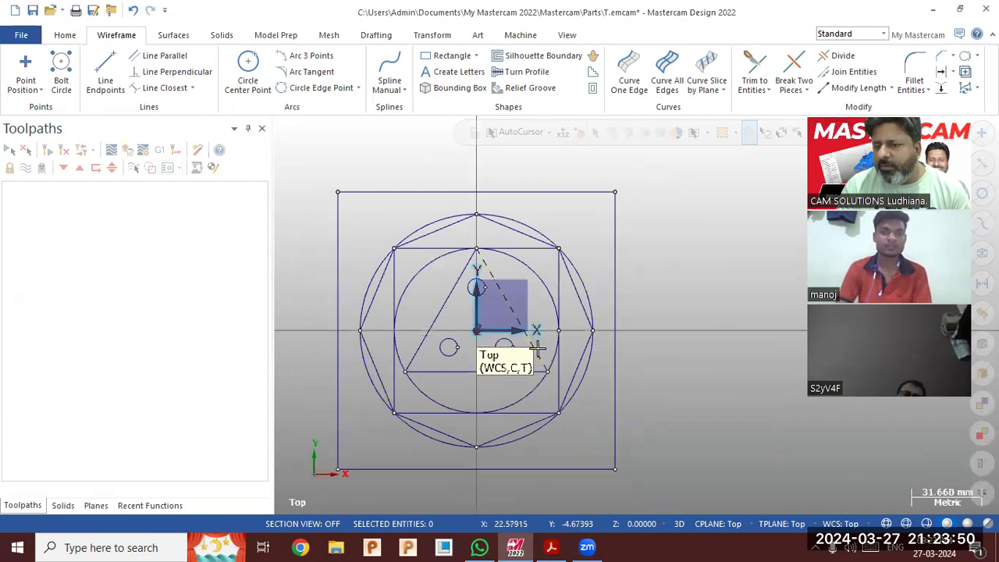
Turn off the display of plane names on the gnomons.
left_click(567, 36)
left_click(795, 71)
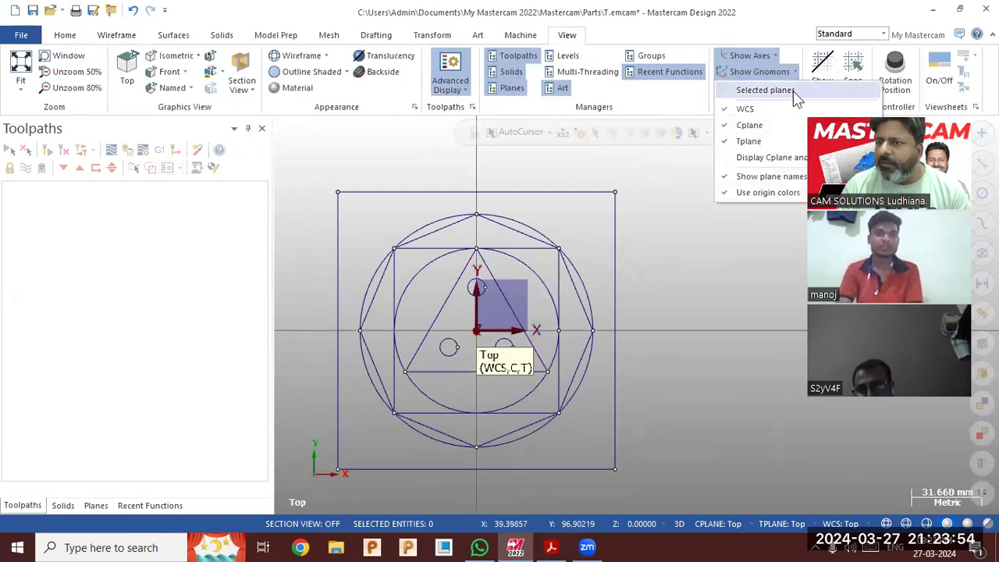
left_click(761, 177)
left_click(662, 318)
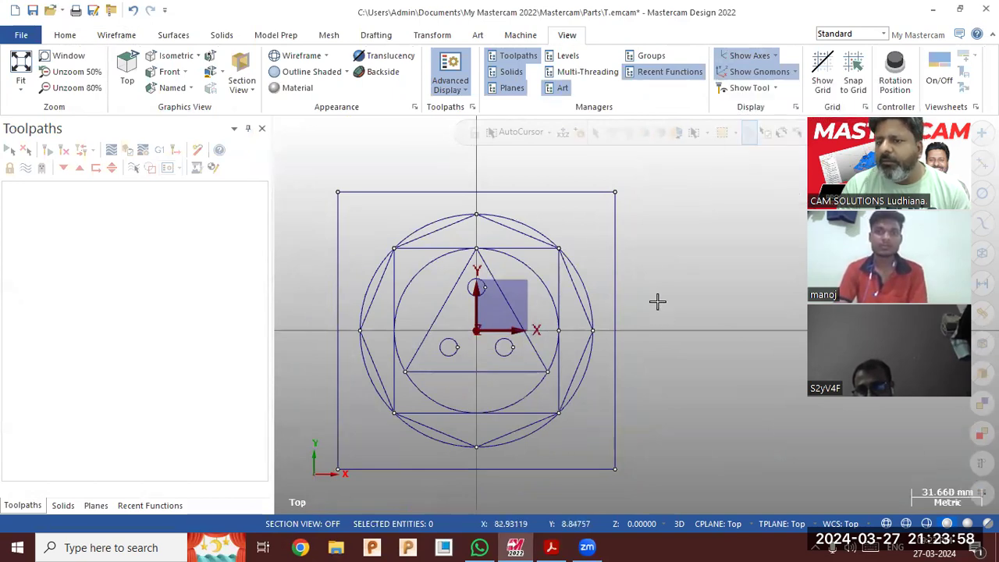
Switch the graphics view to isometric.
right_click(620, 169)
left_click(671, 301)
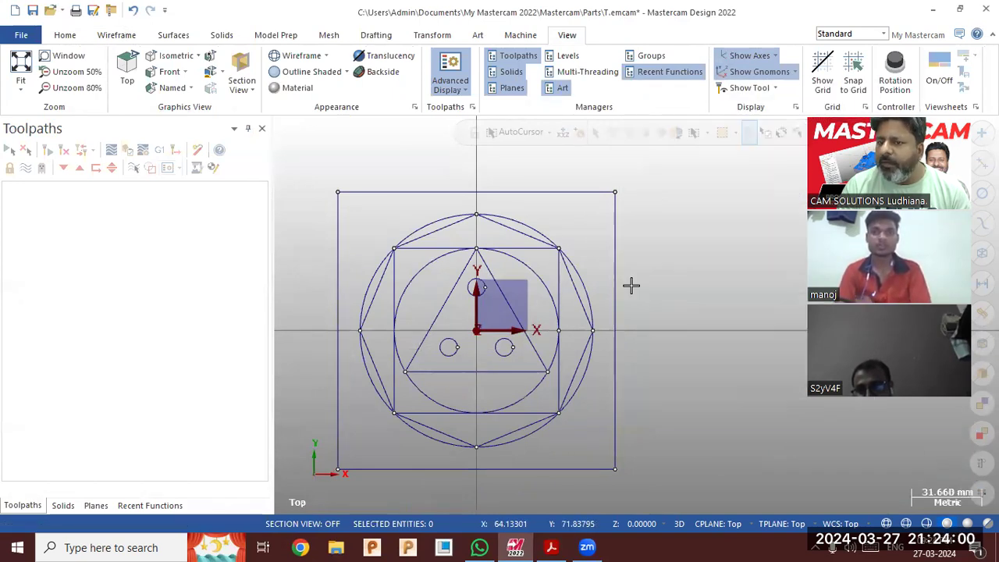
scroll(368, 204, "down", 1)
scroll(721, 265, "up", 1)
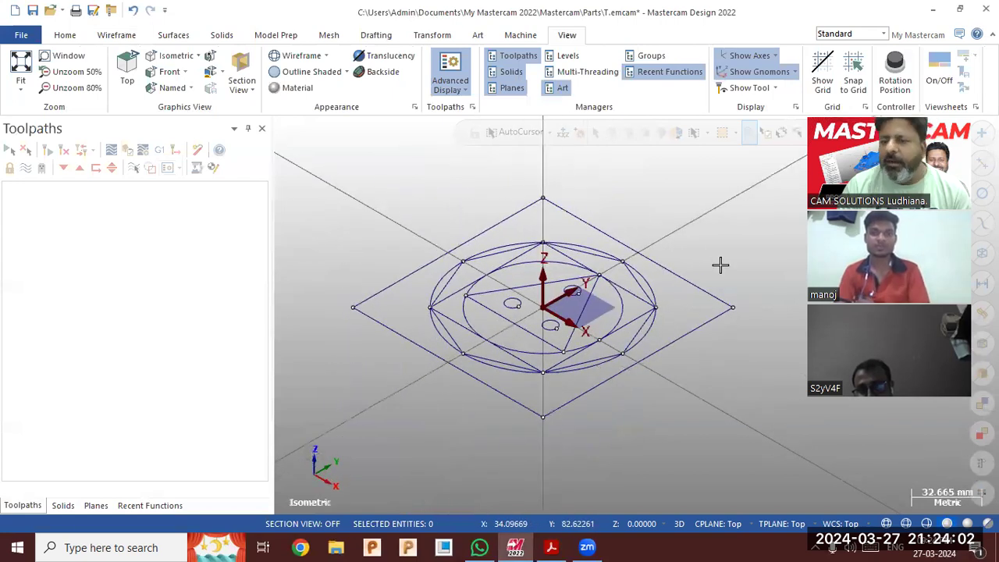
Consult the section heights in 2d.pdf and add the default mill as the machine for the part.
left_click(551, 547)
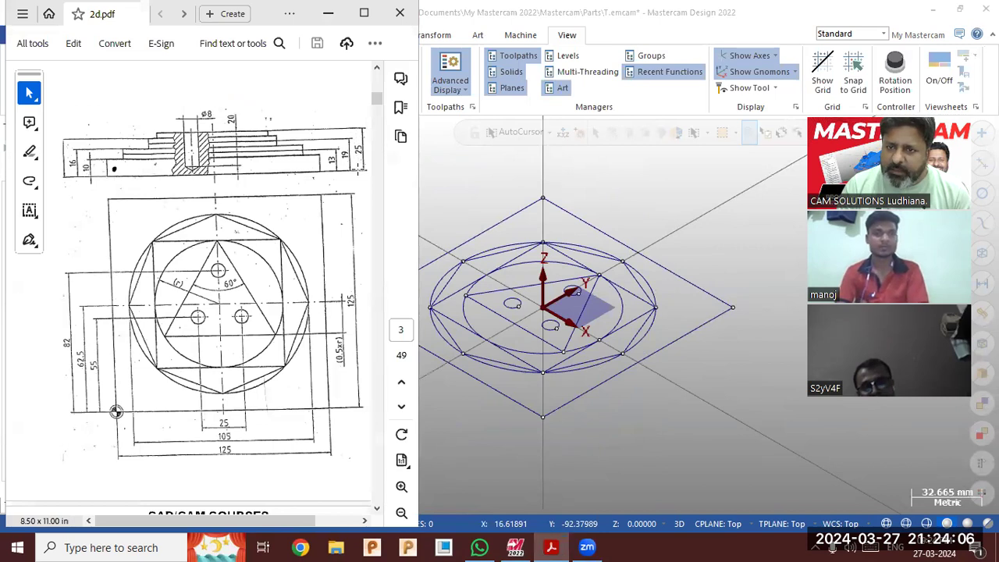
left_click(507, 196)
left_click(520, 36)
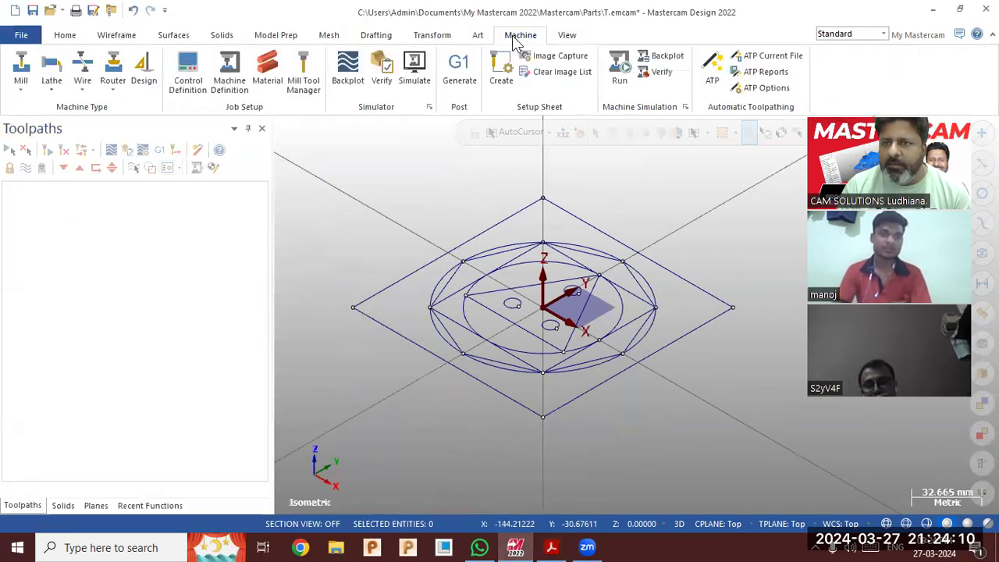
left_click(21, 78)
left_click(39, 105)
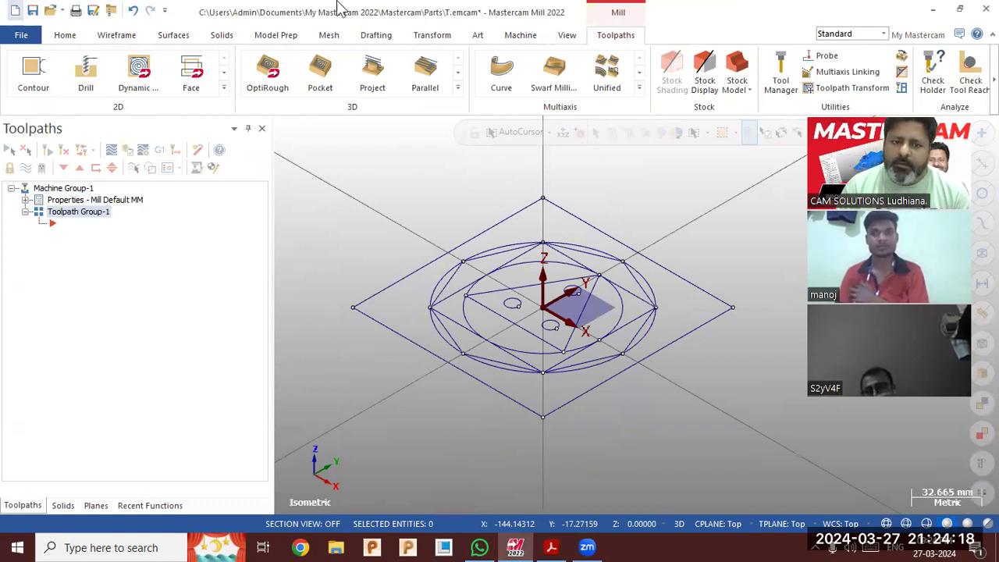
Define rectangular stock from all entities, 125 x 125 mm with a Z height of 25 mm, and display it as wireframe.
left_click(25, 200)
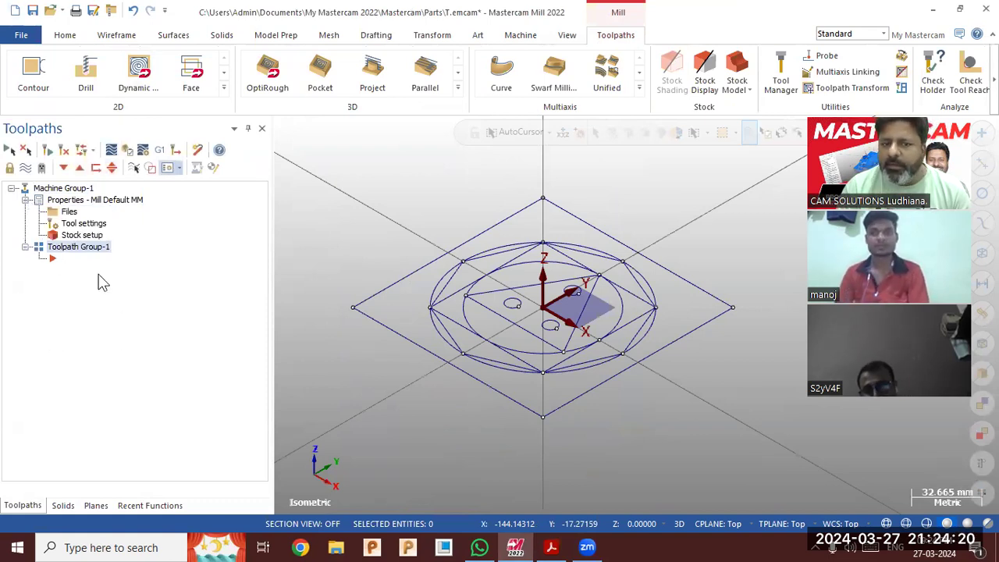
left_click(84, 236)
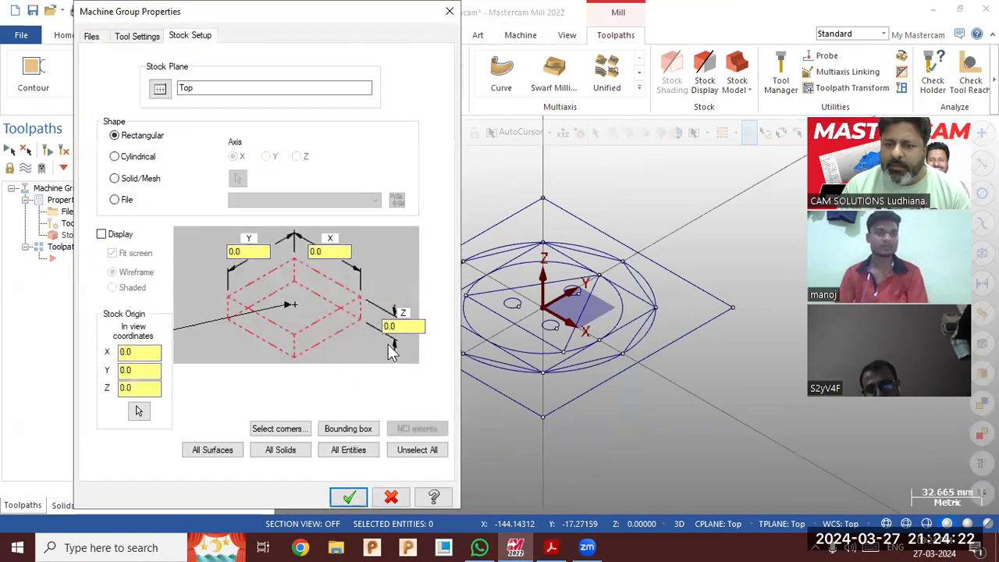
left_click(351, 446)
left_click(402, 328)
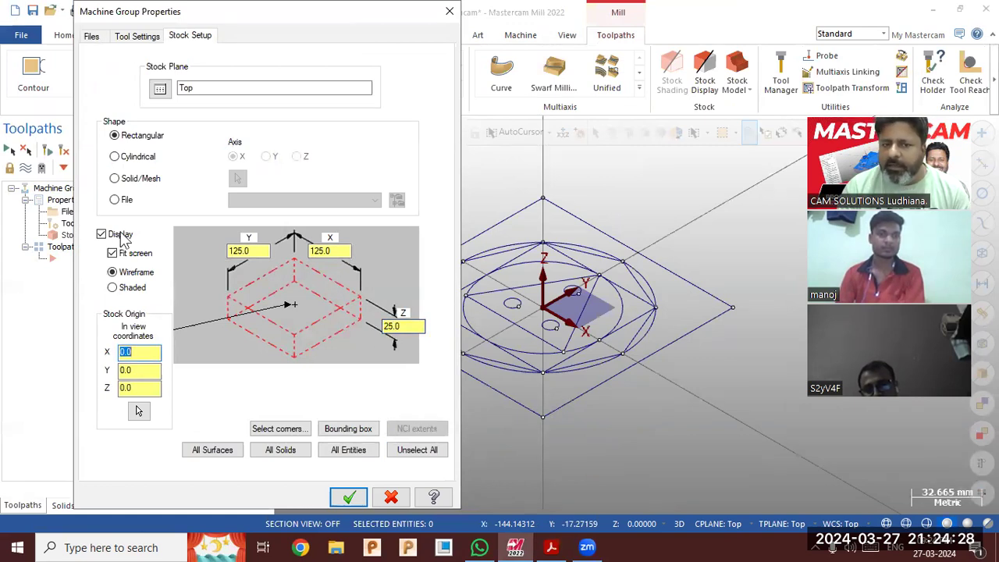
left_click(345, 497)
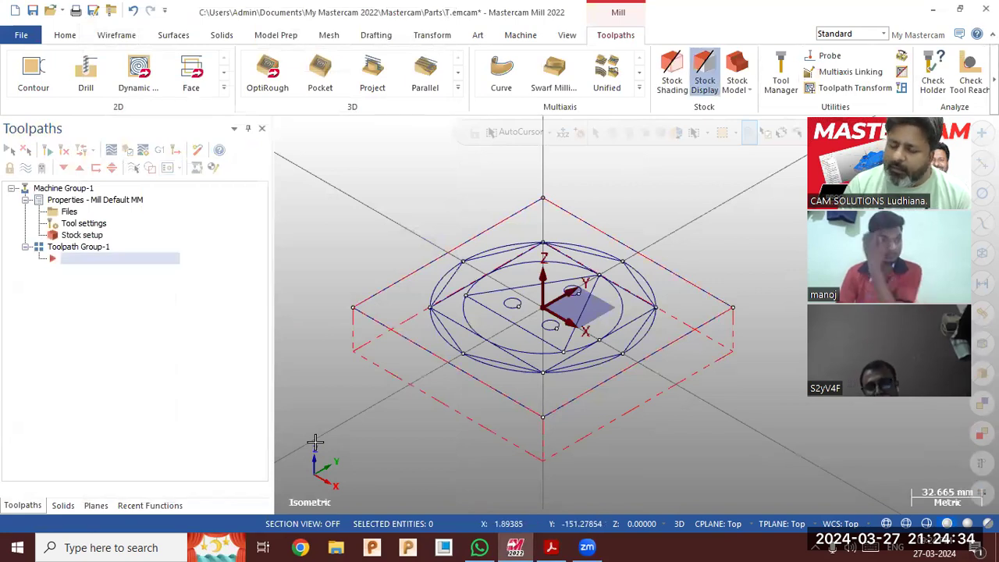
Consult 2d.pdf, start an Area Mill toolpath with the plate's square outline as the machining region, and preview the chains.
left_click(551, 547)
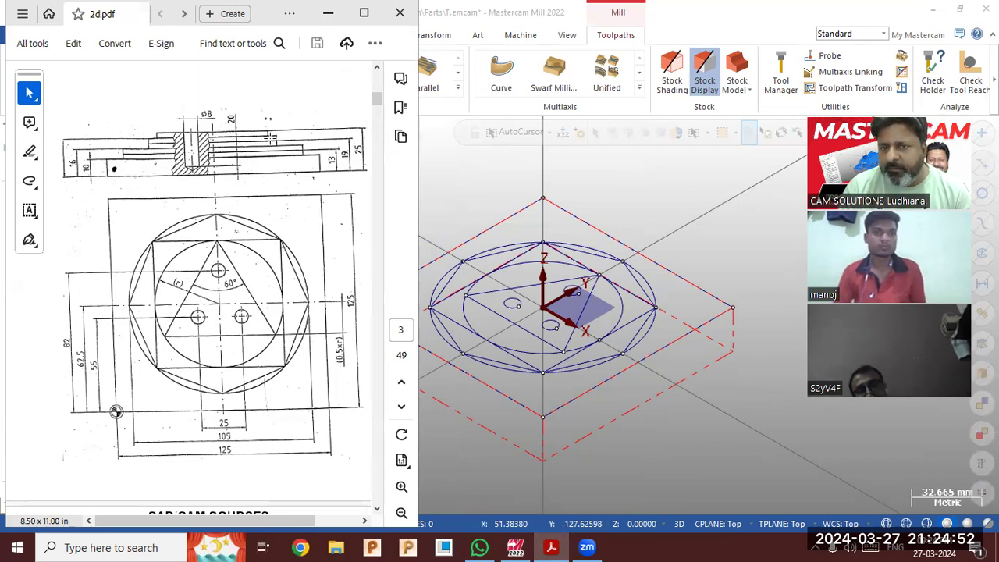
left_click(328, 14)
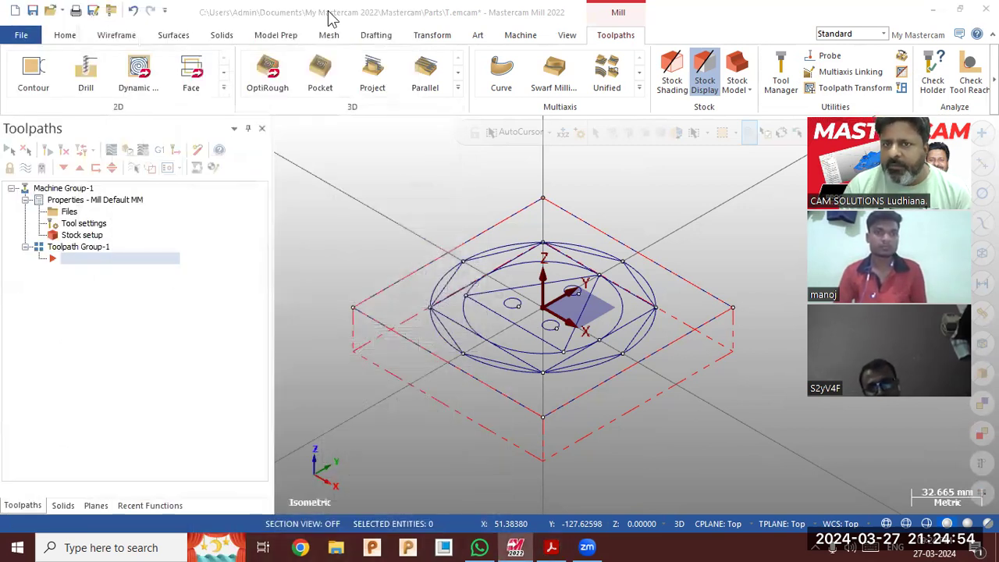
scroll(317, 229, "down", 1)
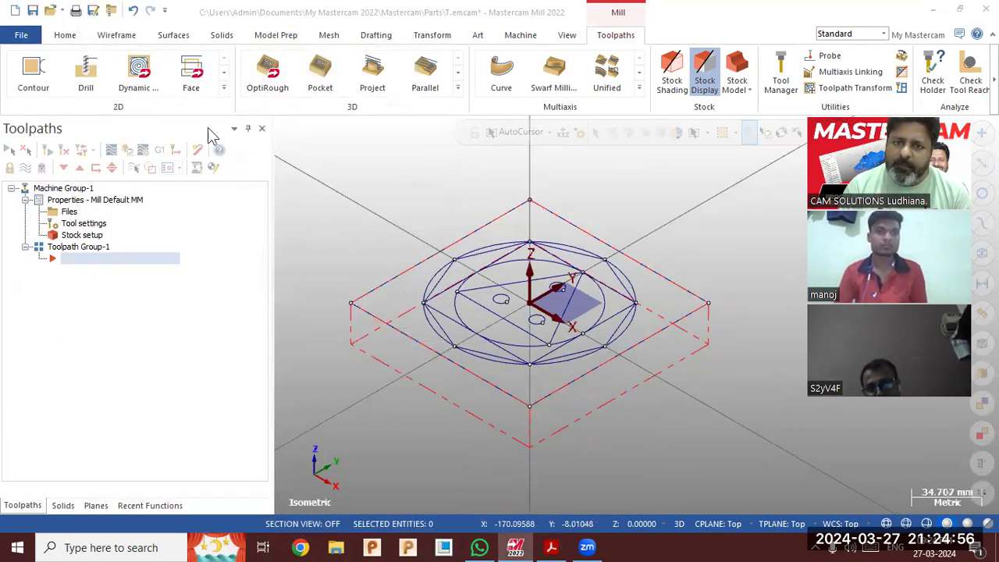
left_click(224, 88)
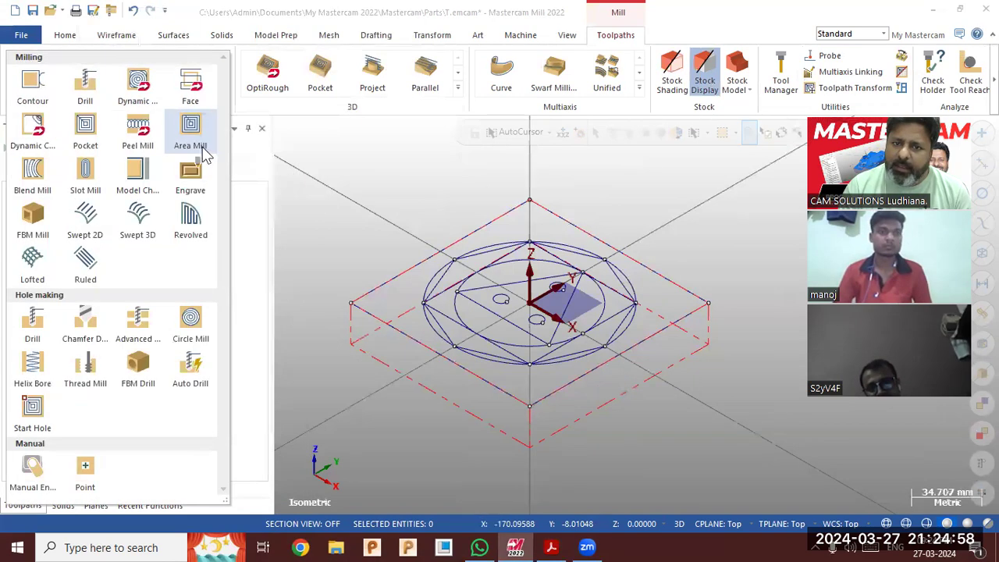
left_click(192, 134)
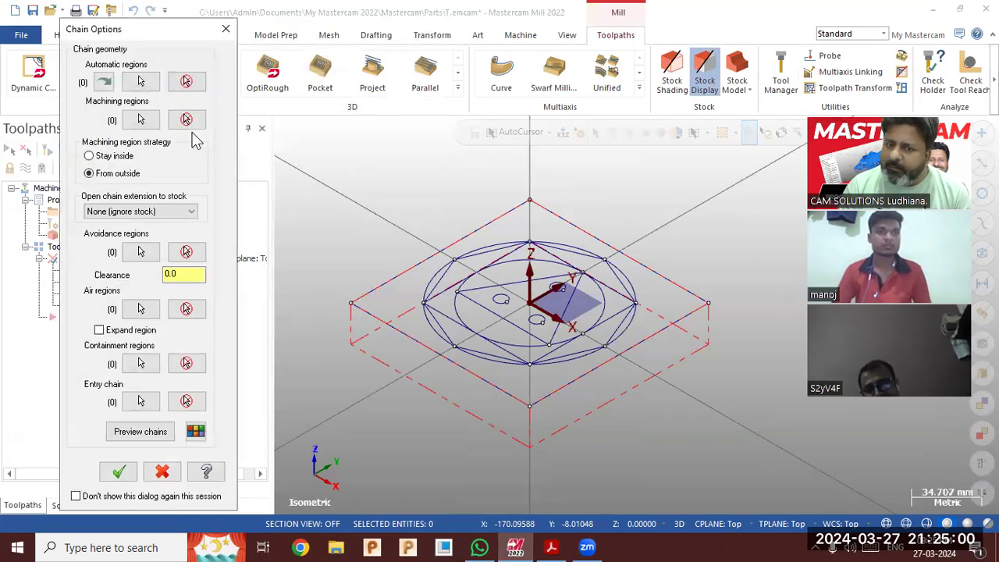
left_click(140, 118)
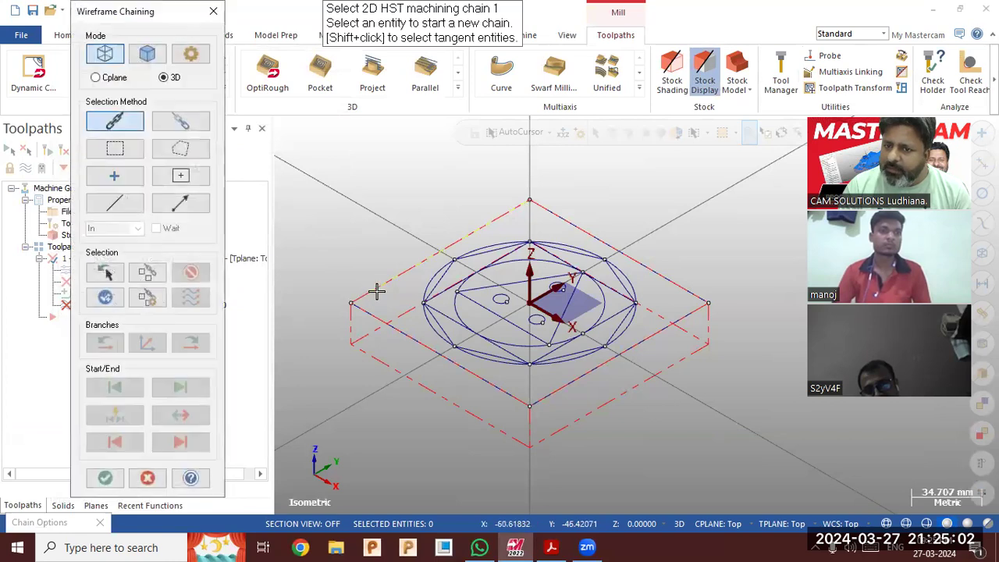
left_click(370, 292)
left_click(104, 477)
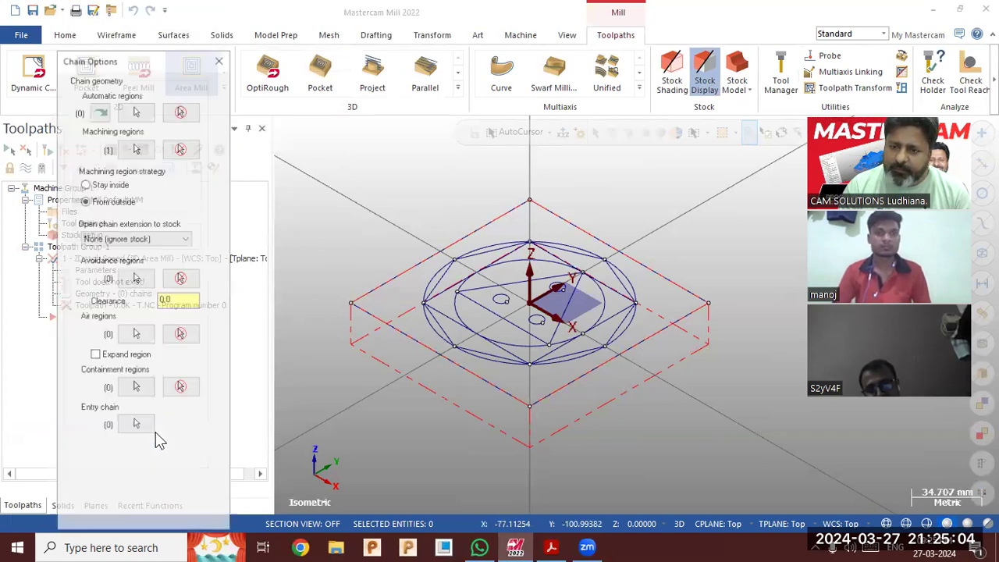
left_click(145, 434)
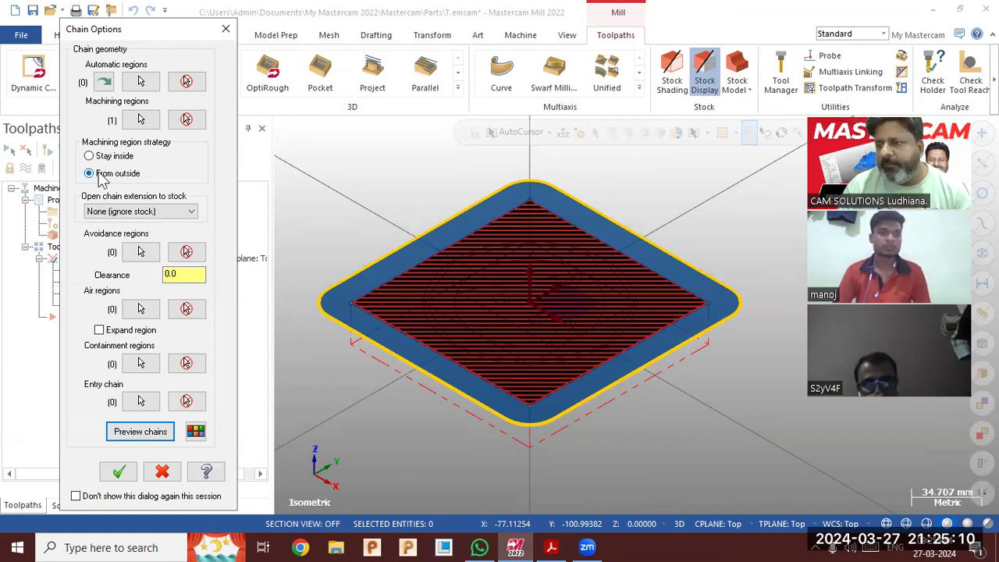
Set the triangle as the avoidance region, preview the chains and accept the chain options.
left_click(140, 251)
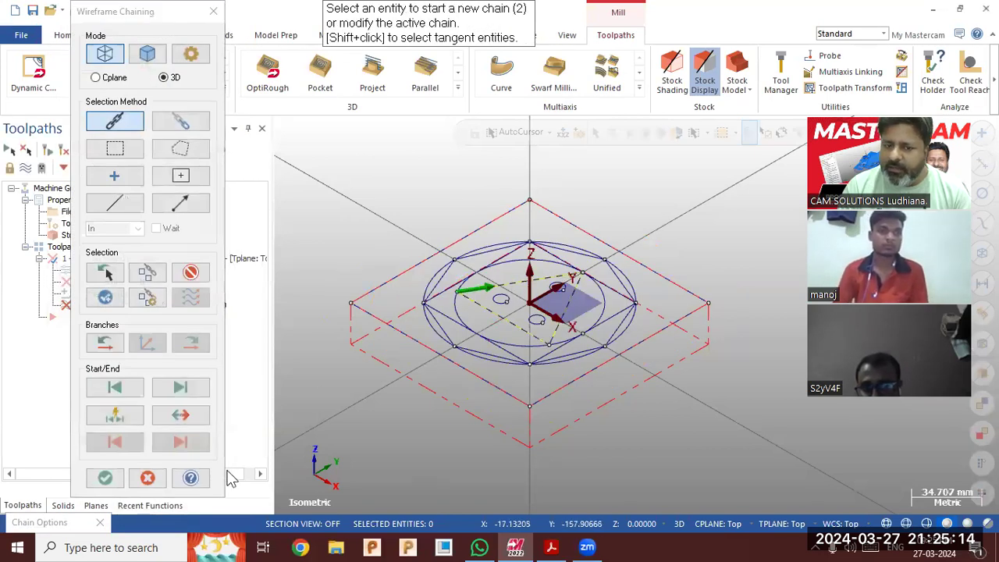
left_click(116, 480)
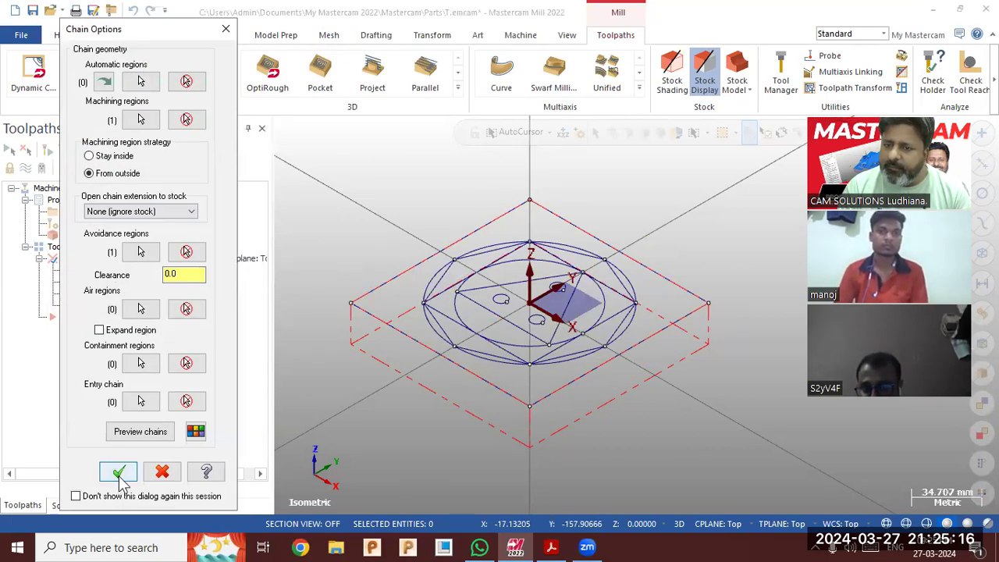
left_click(139, 434)
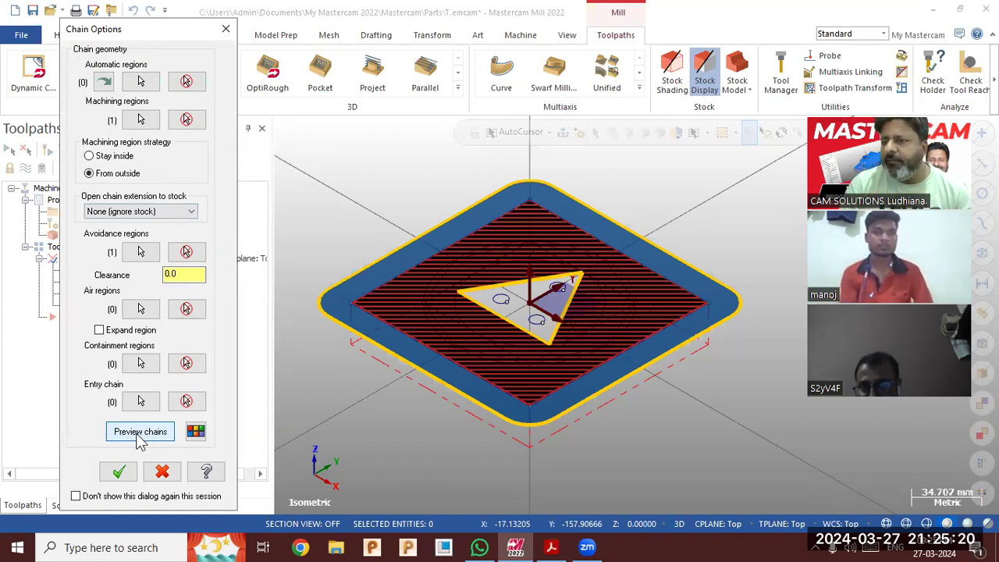
left_click(125, 472)
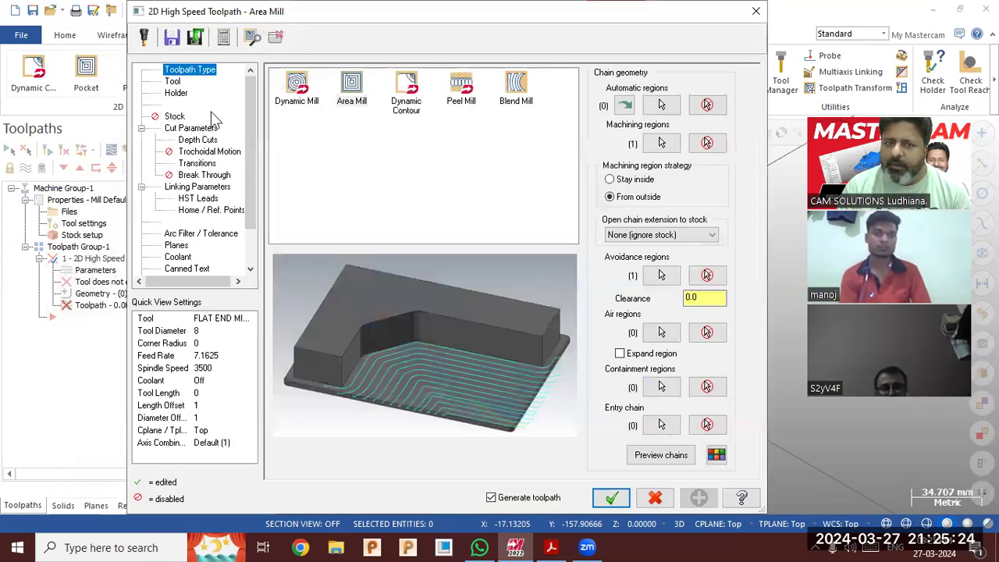
Choose the FLAT END MILL - 20 from the tool library and set its tool number to 1.
left_click(178, 82)
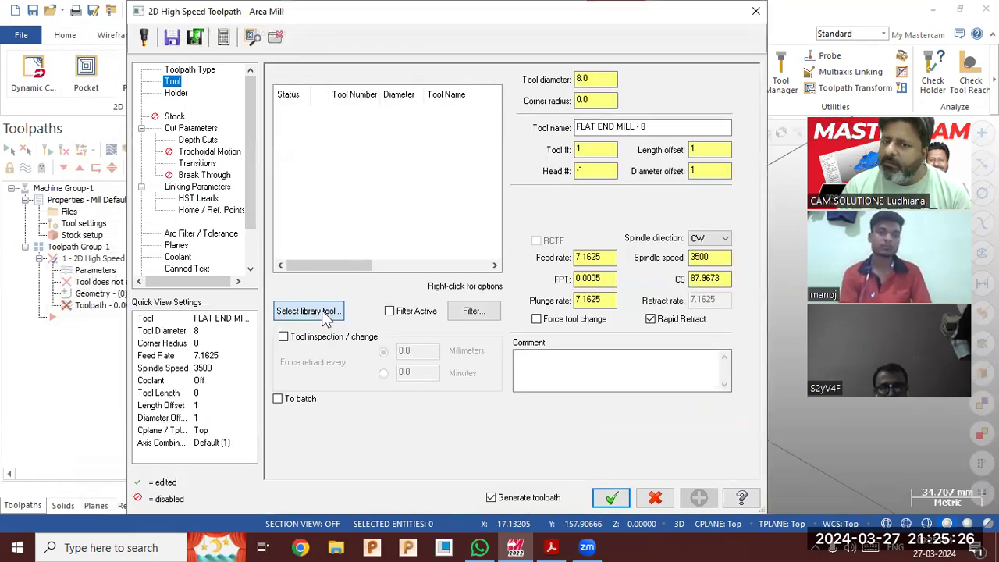
left_click(309, 310)
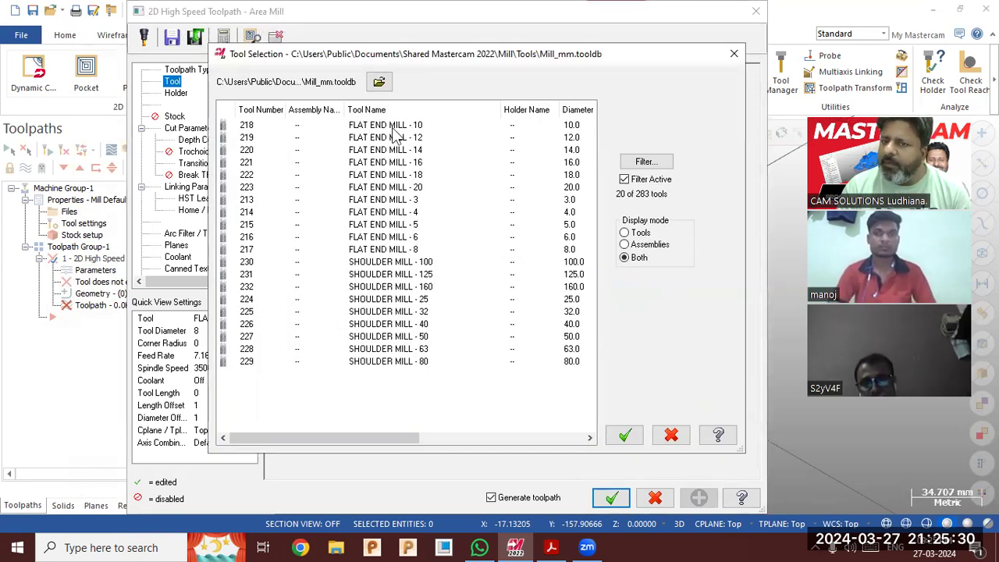
left_click(388, 179)
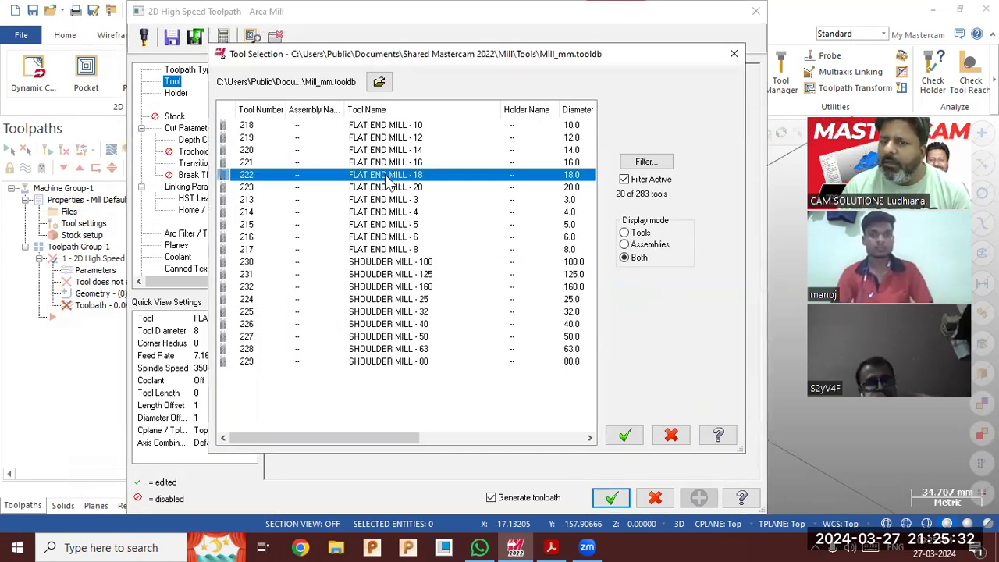
left_click(388, 188)
left_click(624, 435)
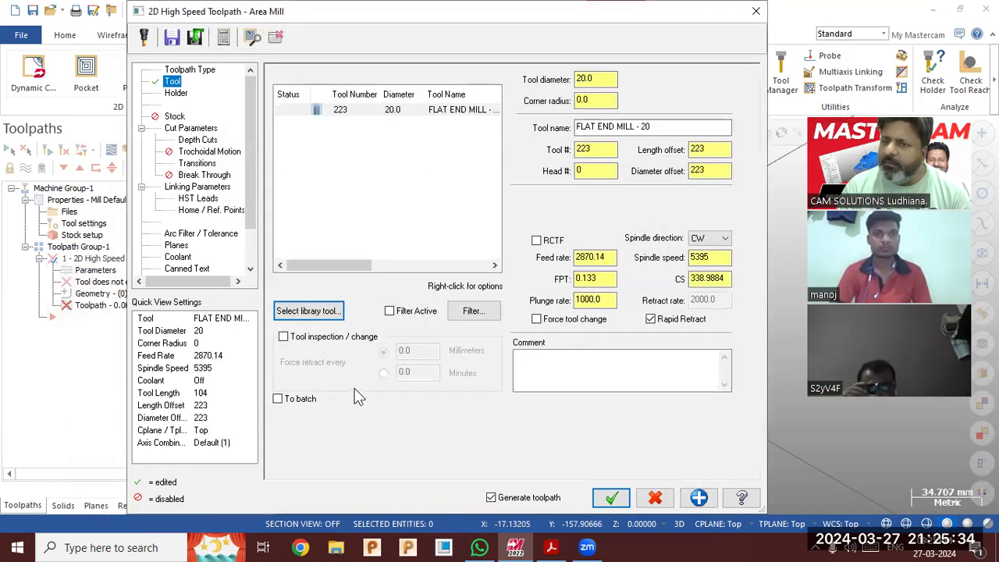
double_click(598, 150)
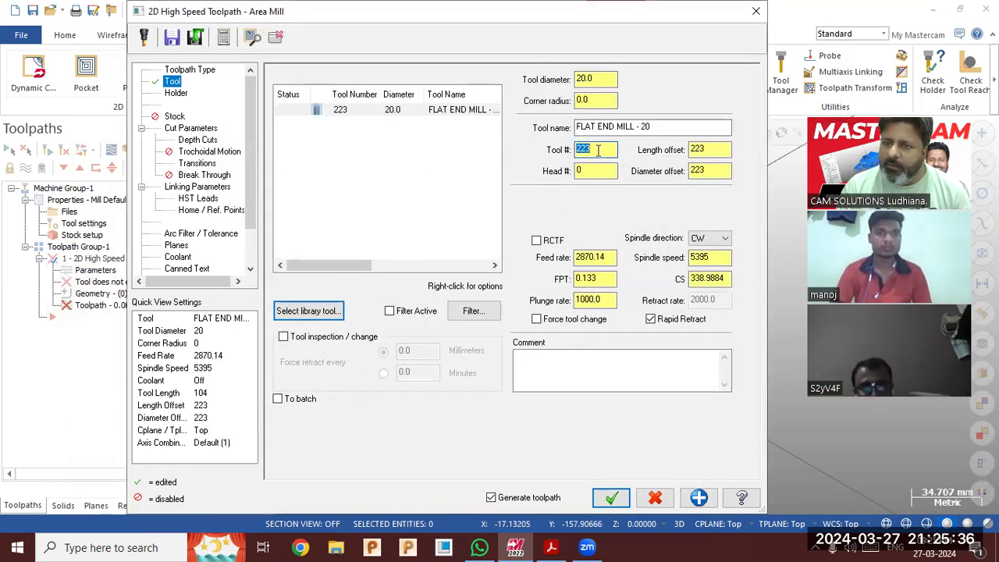
type("1")
key("Return")
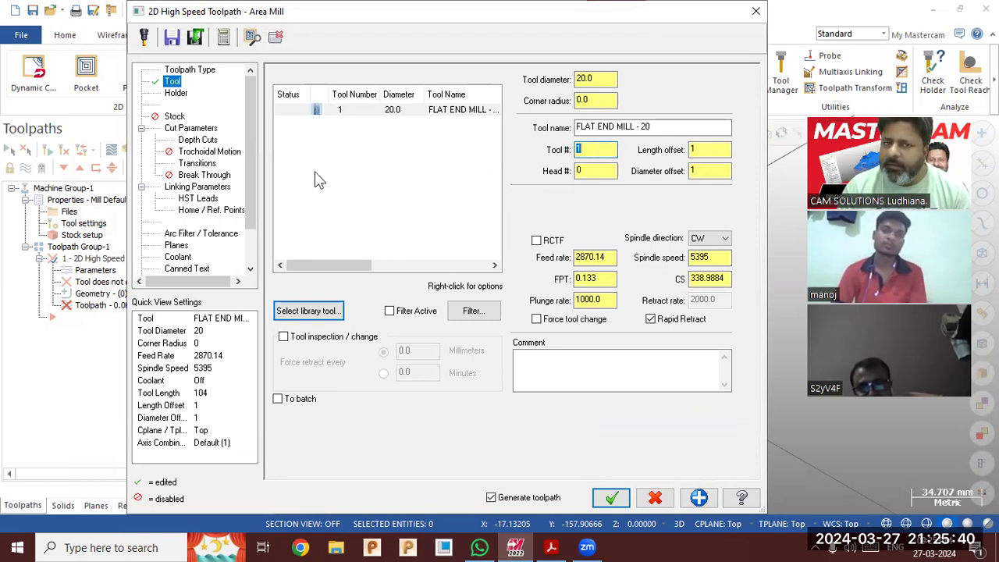
In the linking parameters, make the feed plane and depth absolute and set the depth to -3.0.
left_click(199, 187)
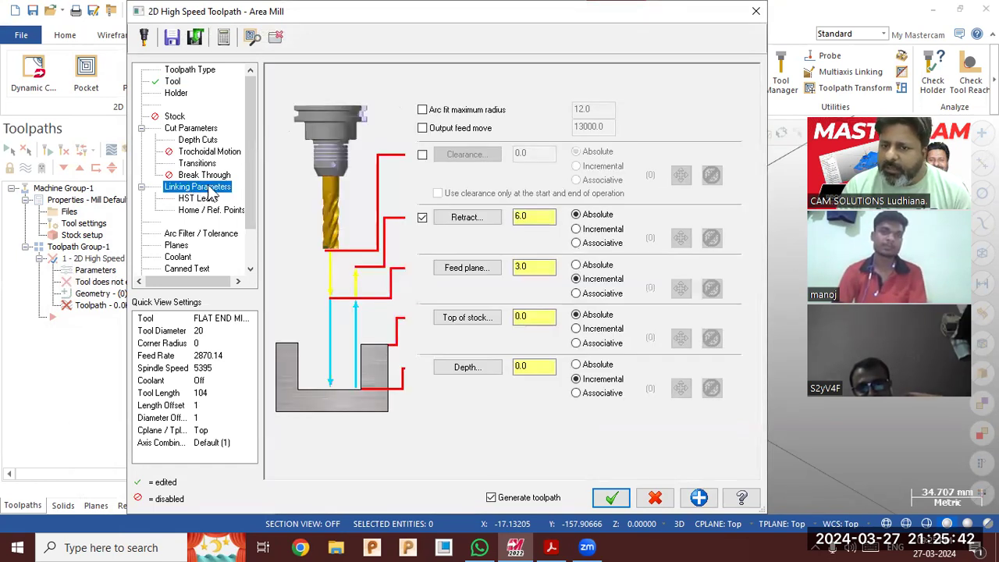
left_click(595, 366)
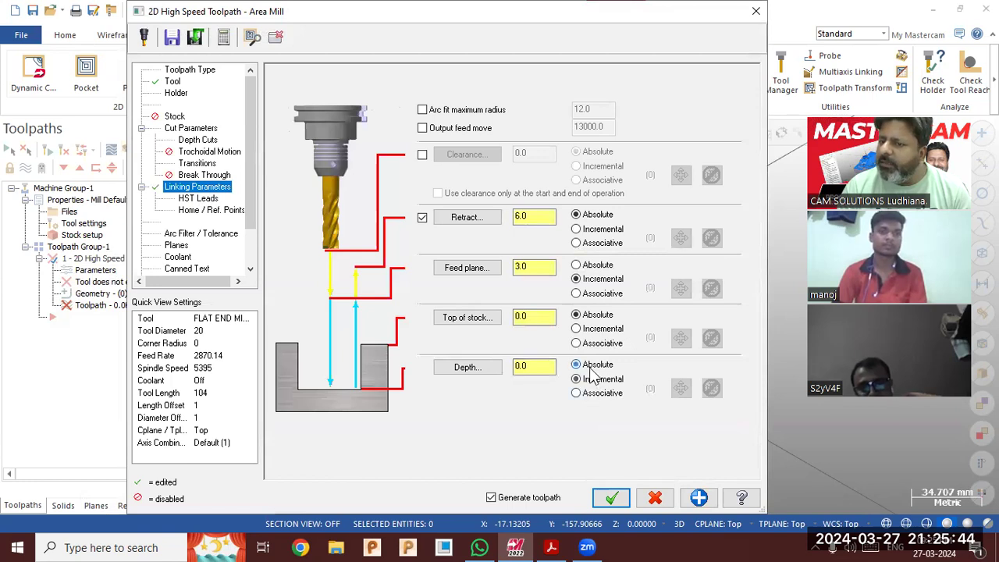
left_click(598, 266)
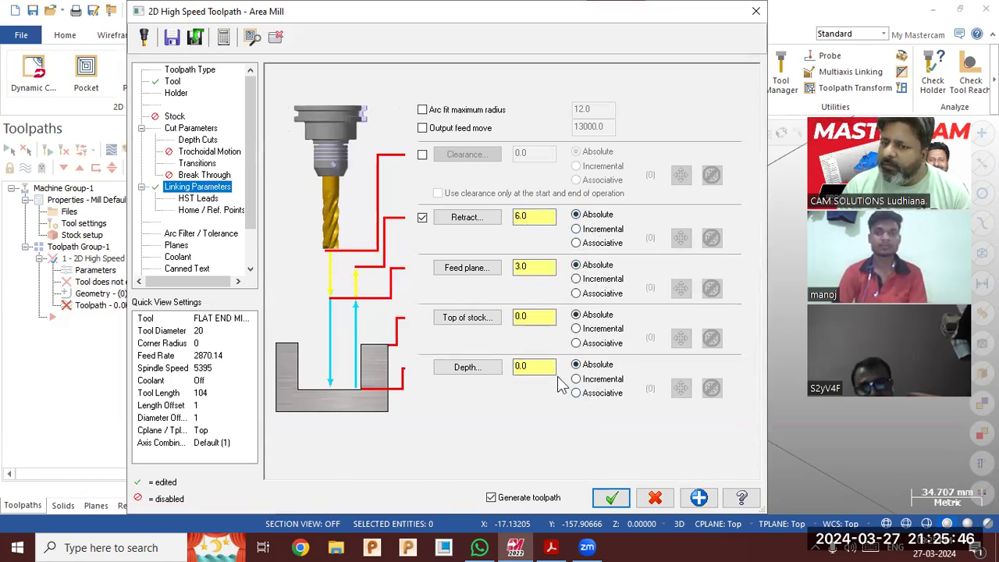
type("-3.0")
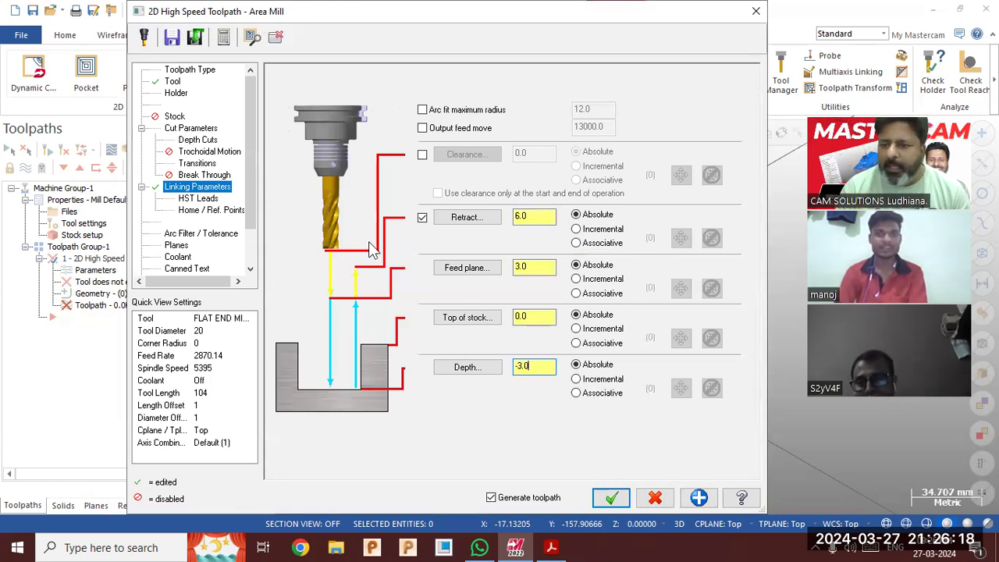
Check the 1.0 max rough step for depth cuts, choose the entry helix as entry method, and generate the toolpath.
left_click(198, 140)
double_click(408, 91)
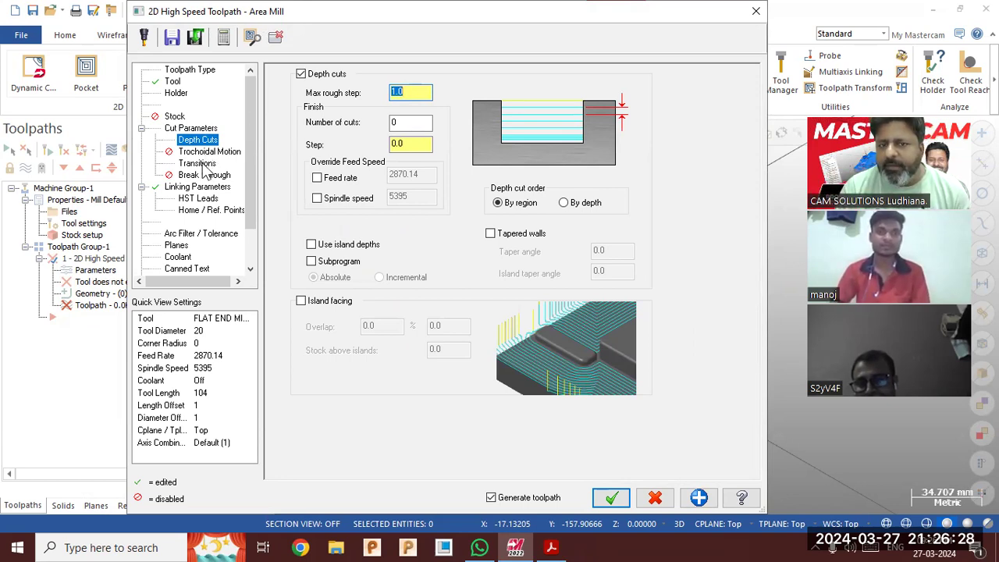
left_click(199, 163)
left_click(291, 119)
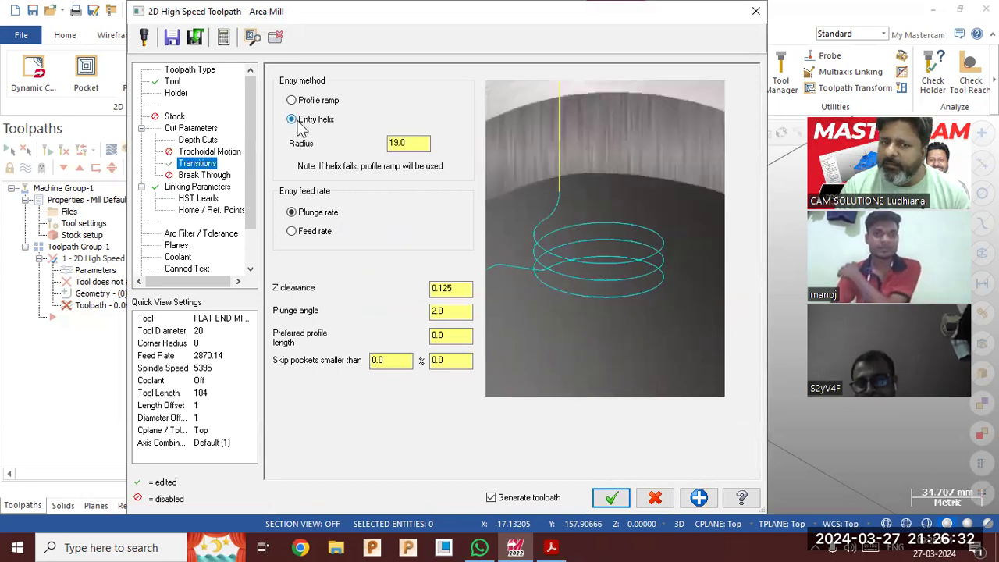
left_click(611, 498)
middle_click_drag(516, 451, 421, 403)
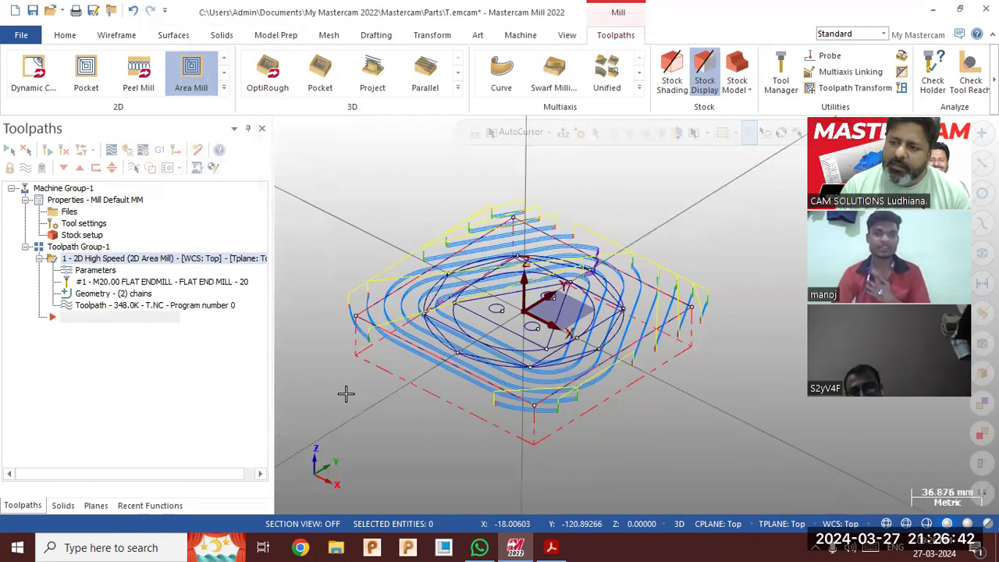
Verify the Area Mill operation by playing its material removal simulation.
left_click(126, 150)
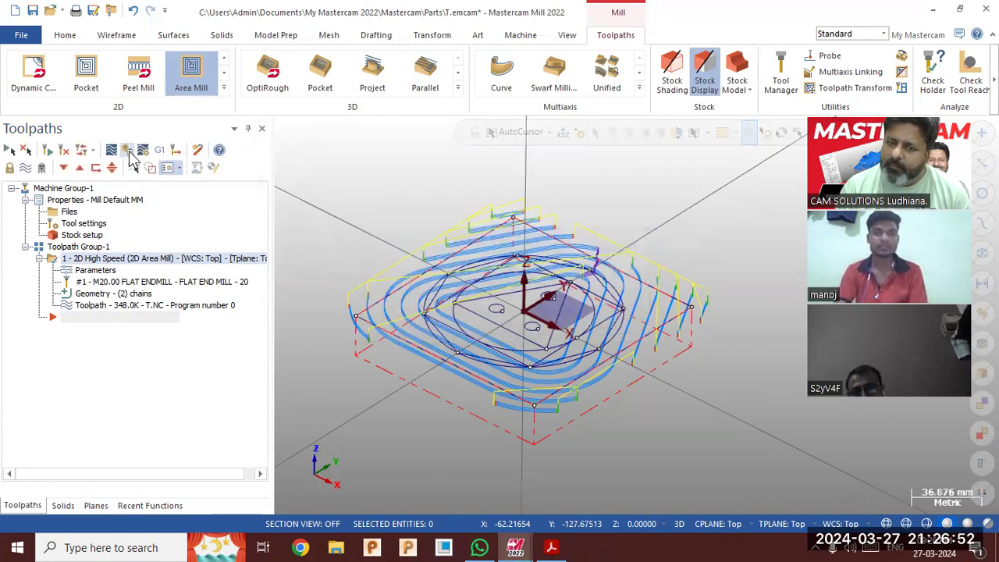
left_click(129, 152)
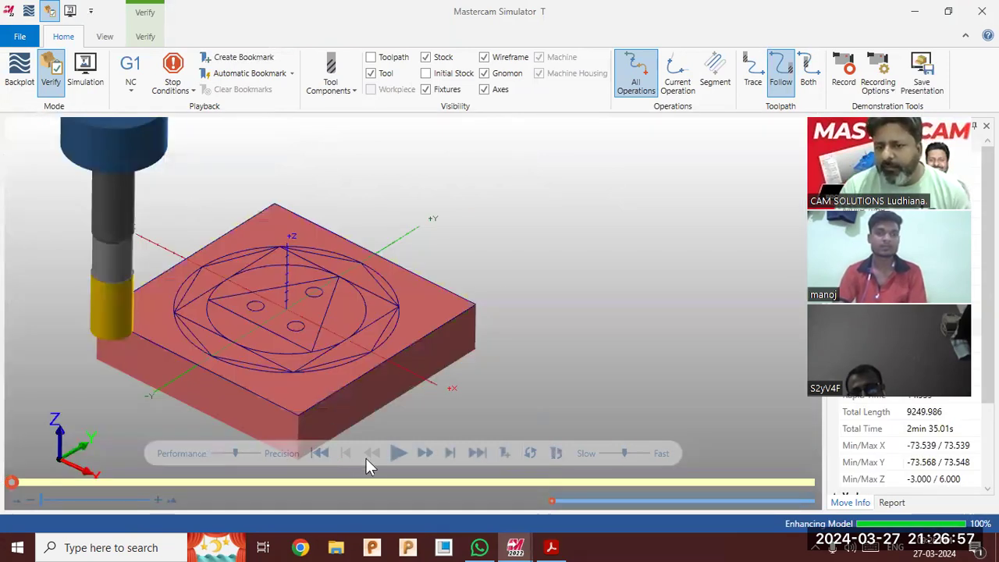
left_click(397, 457)
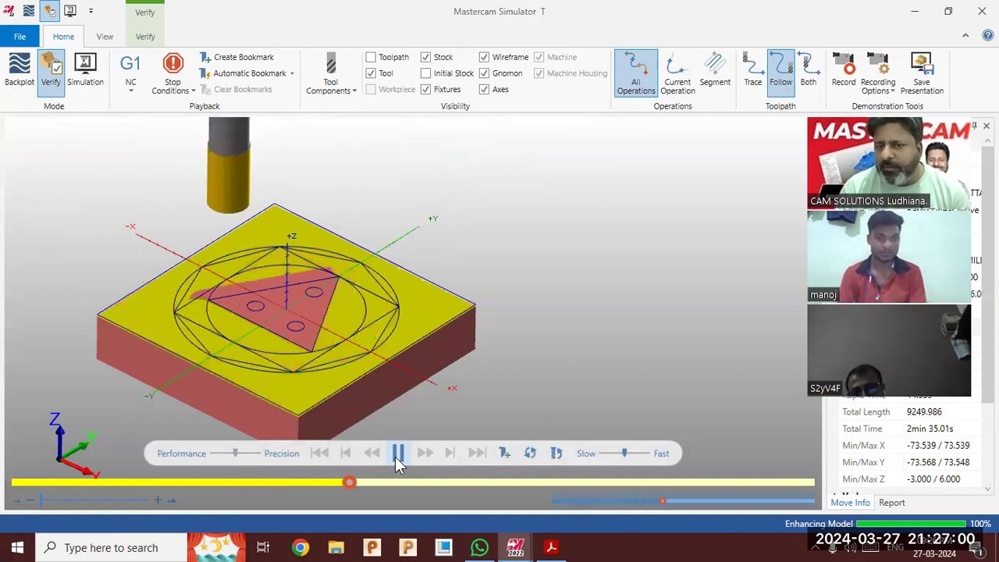
Show and hide the toolpath over the simulated stock, inspect the corner of the raised triangle, and close the simulator.
left_click(371, 58)
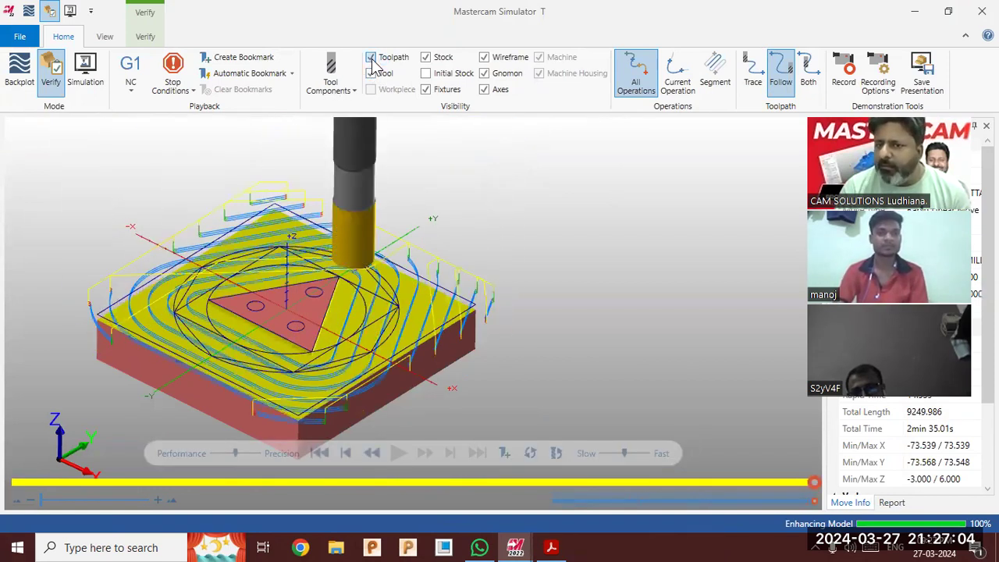
left_click(371, 59)
middle_click_drag(382, 237, 437, 272)
scroll(320, 301, "up", 8)
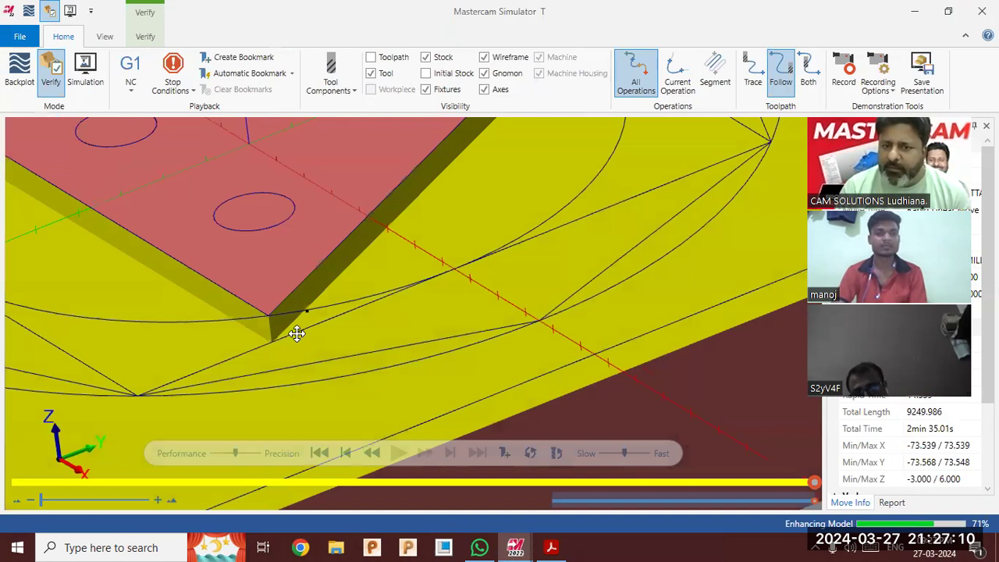
middle_click_drag(296, 334, 301, 334)
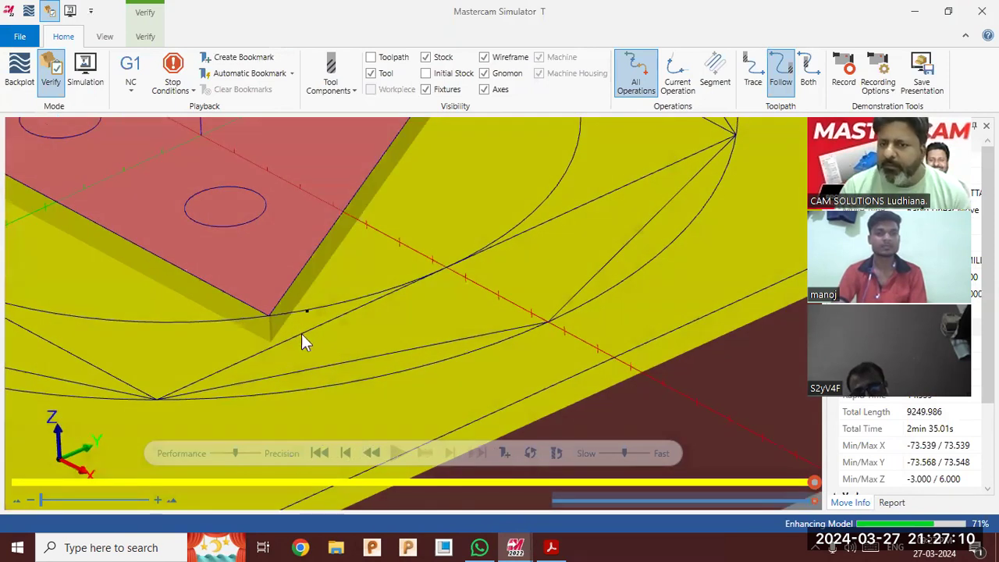
scroll(341, 311, "down", 5)
mouse_move(386, 264)
middle_mouse_down()
mouse_move(380, 294)
mouse_move(389, 273)
middle_mouse_up()
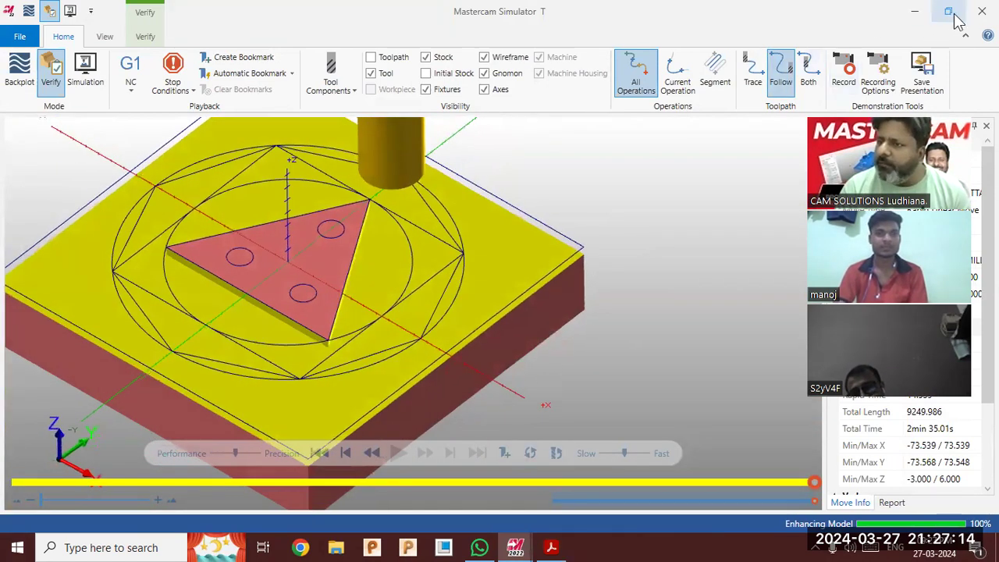
left_click(982, 11)
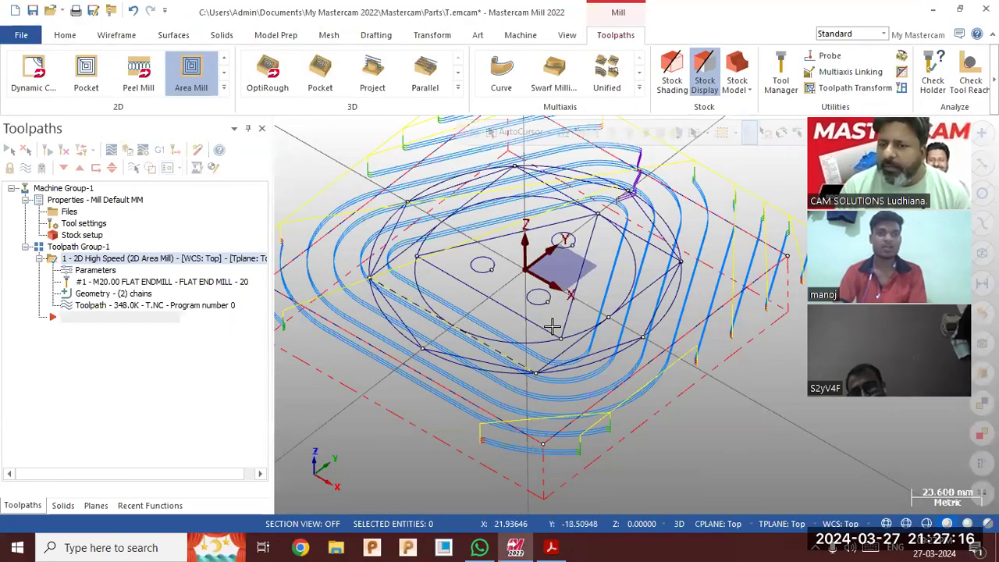
Replay the stock verification for the first Area Mill operation and return to the part.
scroll(551, 326, "down", 2)
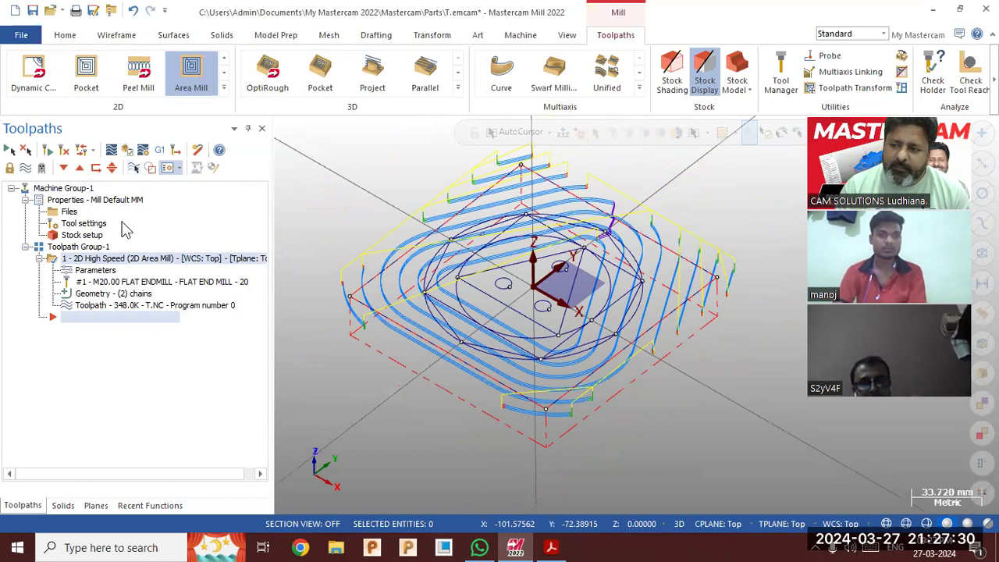
left_click(94, 307)
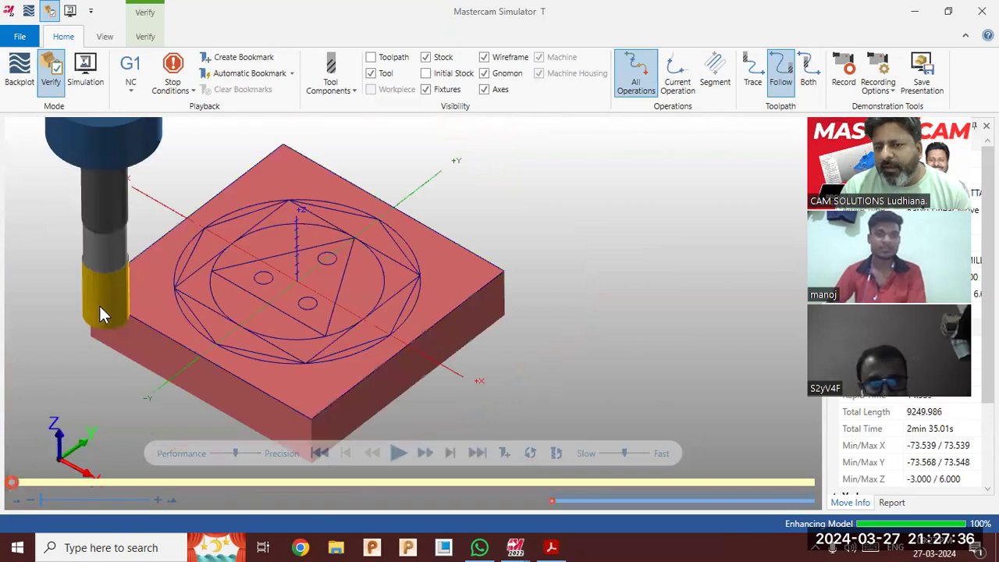
left_click(398, 453)
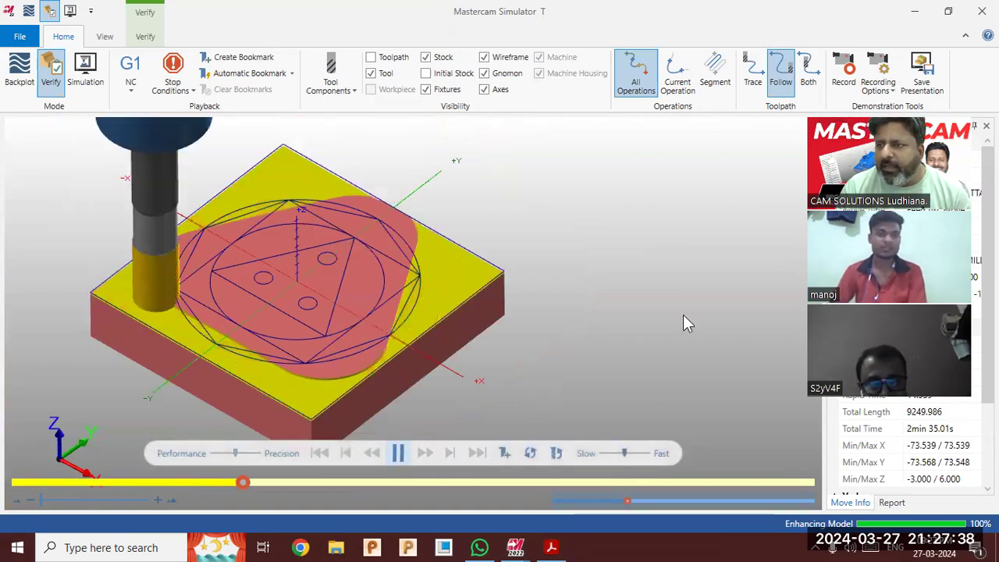
left_click(974, 16)
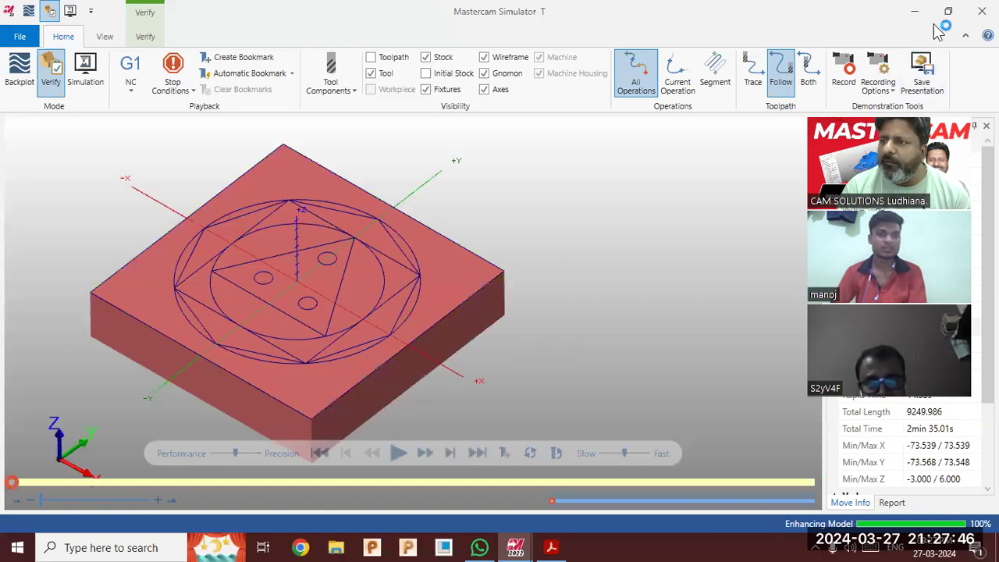
left_click(982, 10)
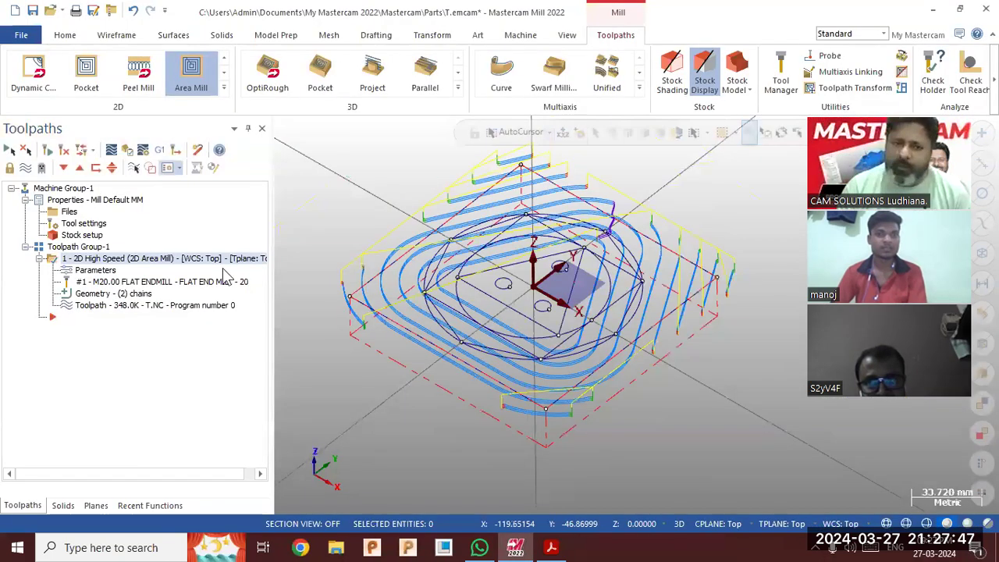
Backplot the first Area Mill toolpath to examine the cutter's motion, then leave the backplot.
left_click(166, 307)
left_click(283, 128)
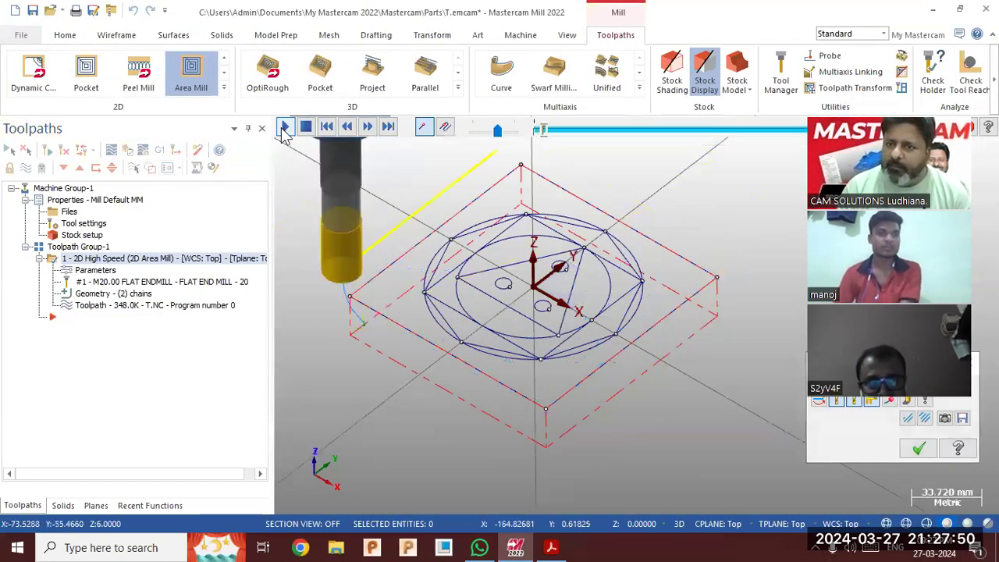
scroll(338, 377, "down", 1)
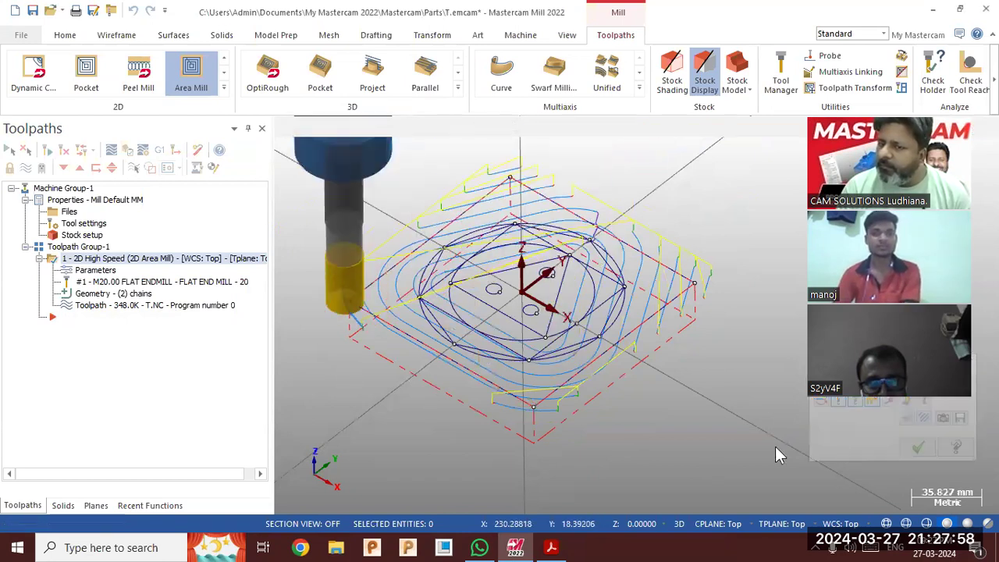
middle_click_drag(416, 390, 416, 383)
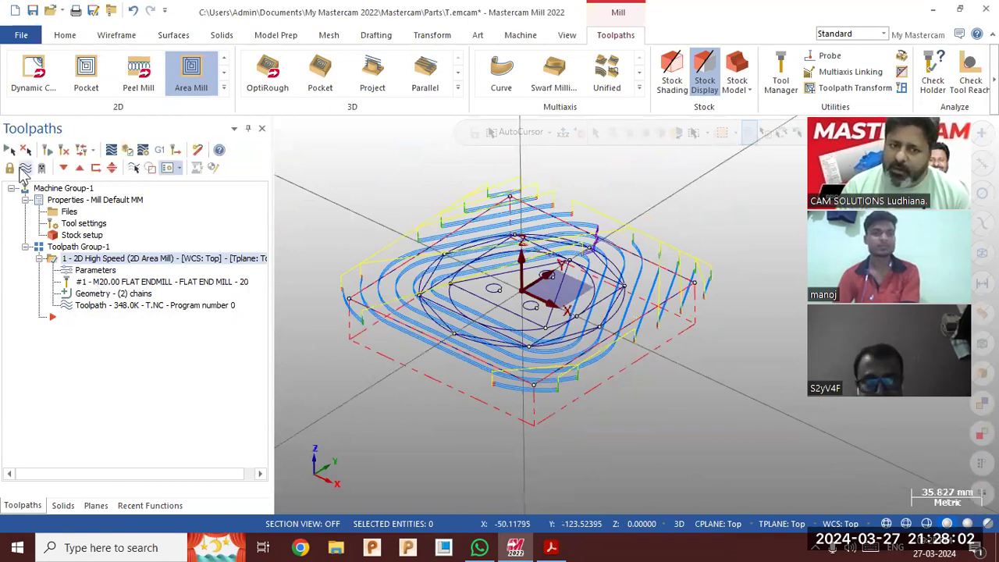
Hide the first toolpath, then start a second Area Mill with the square outline as machining region and preview the chains.
left_click(23, 168)
middle_click_drag(401, 189, 394, 196)
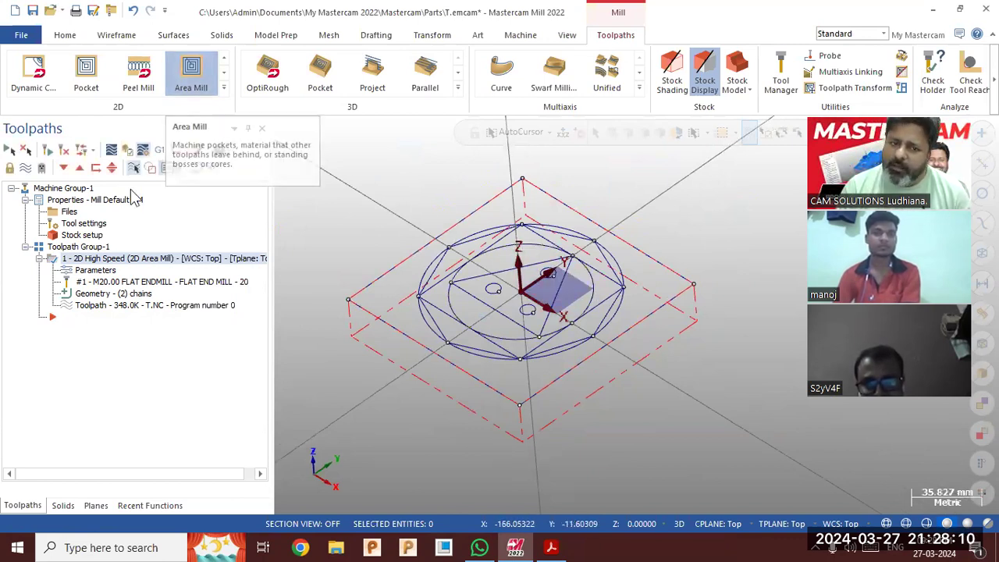
left_click(191, 74)
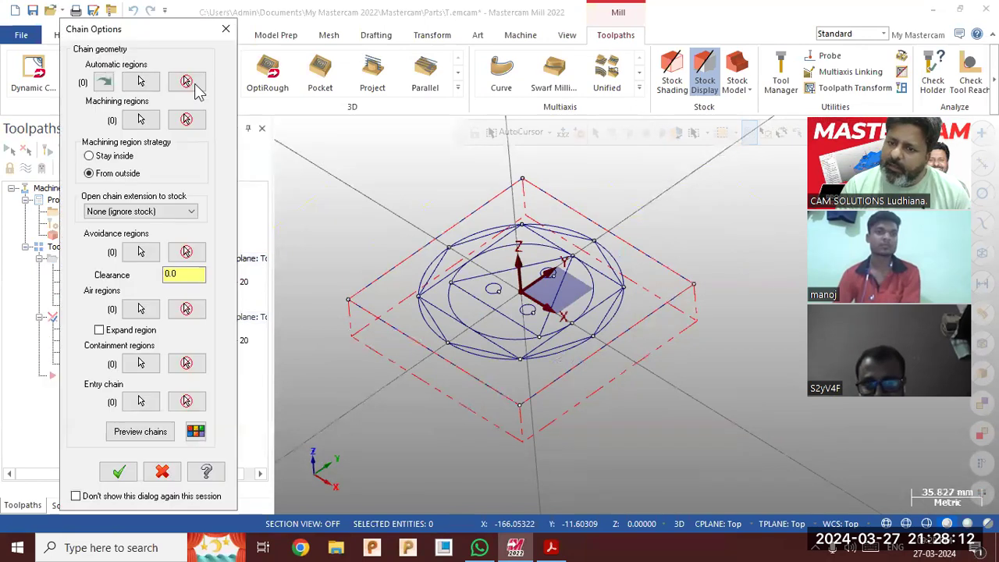
left_click(139, 121)
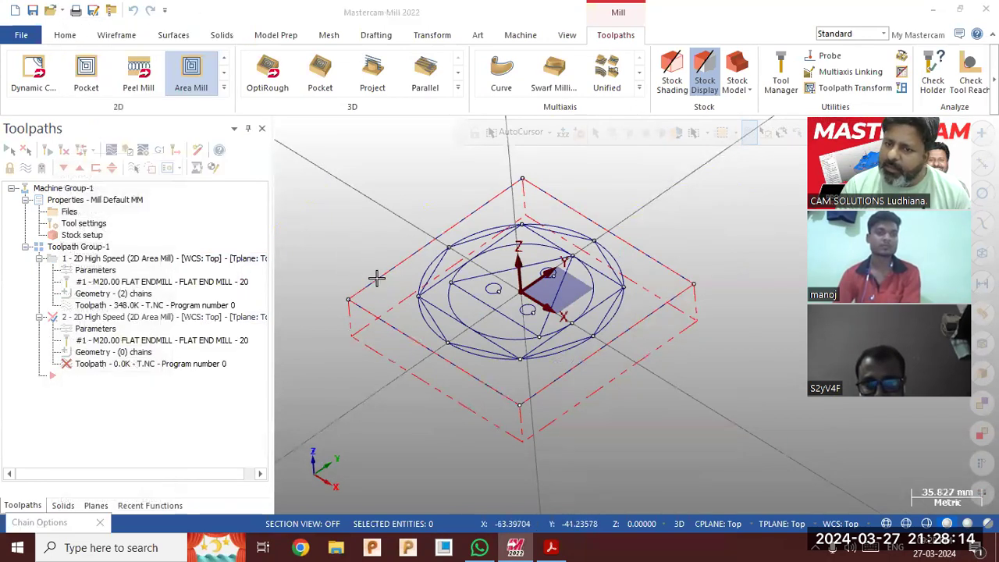
left_click(309, 293)
left_click(105, 477)
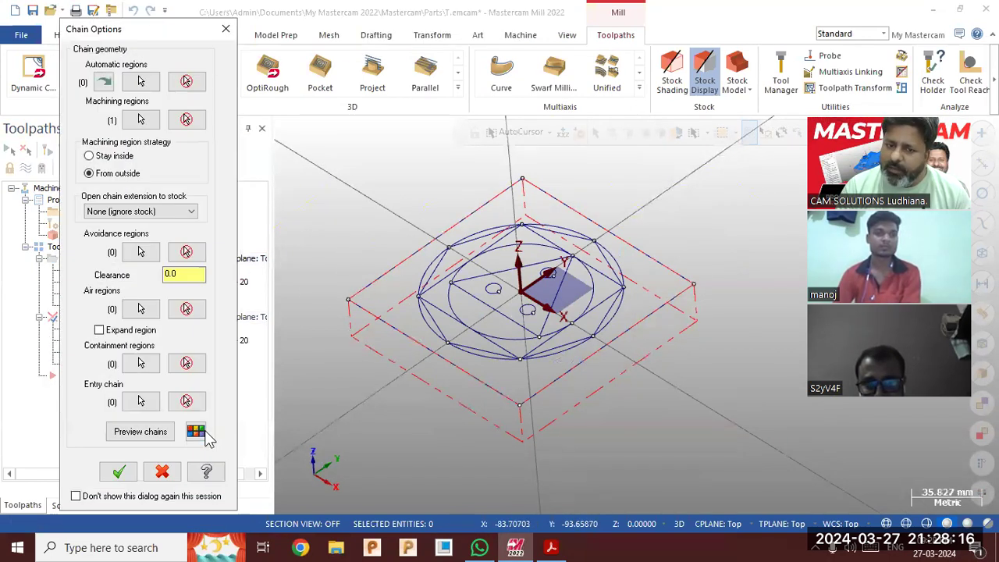
left_click(142, 434)
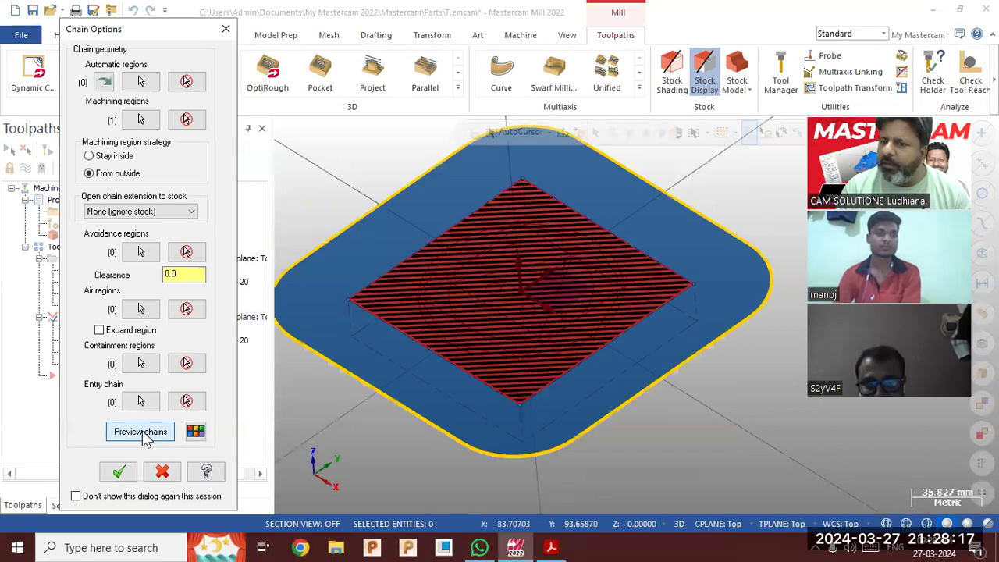
Set the inner circle around the triangle as the avoidance region, preview the chains and accept the chain options.
left_click(139, 251)
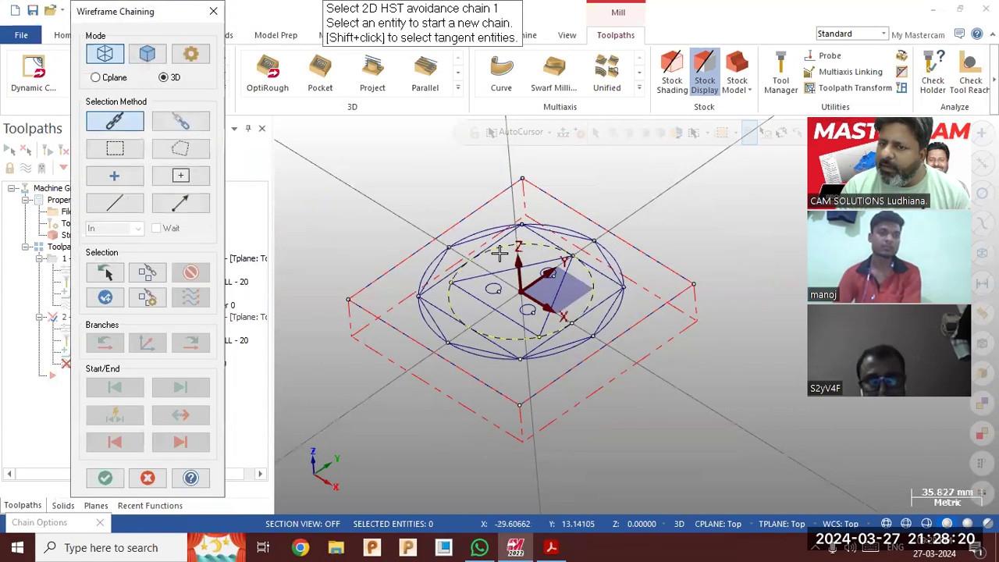
left_click(468, 267)
left_click(105, 478)
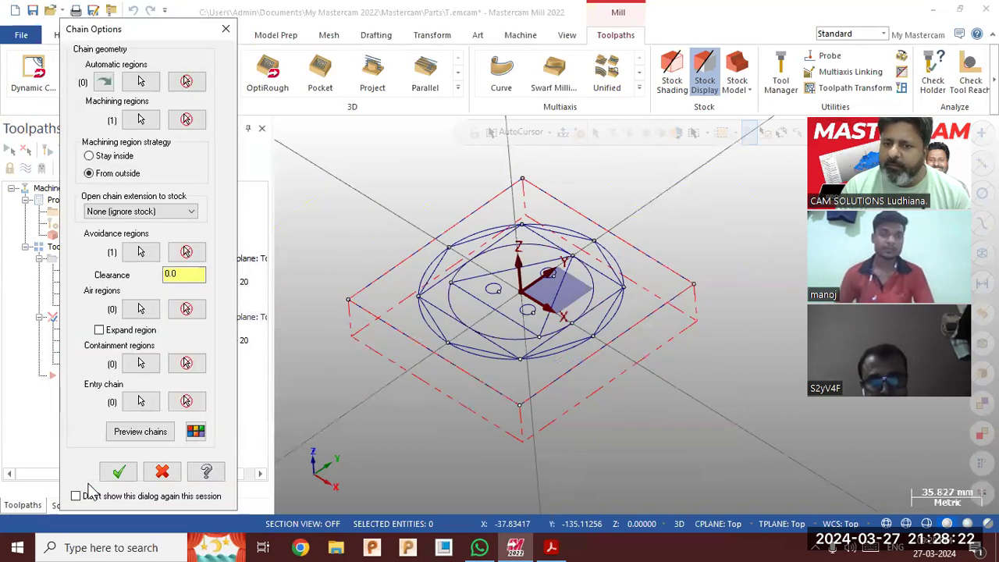
left_click(155, 434)
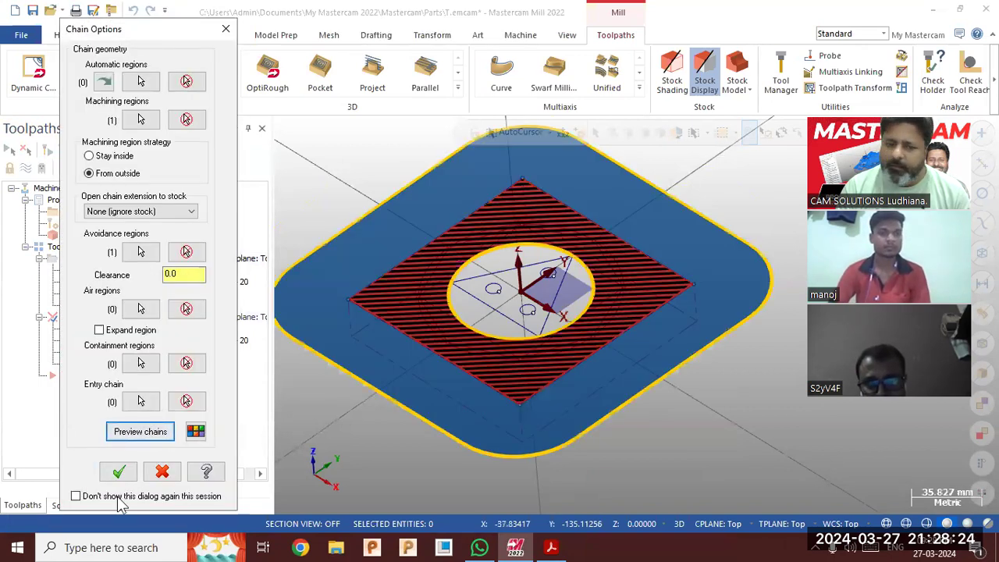
left_click(119, 471)
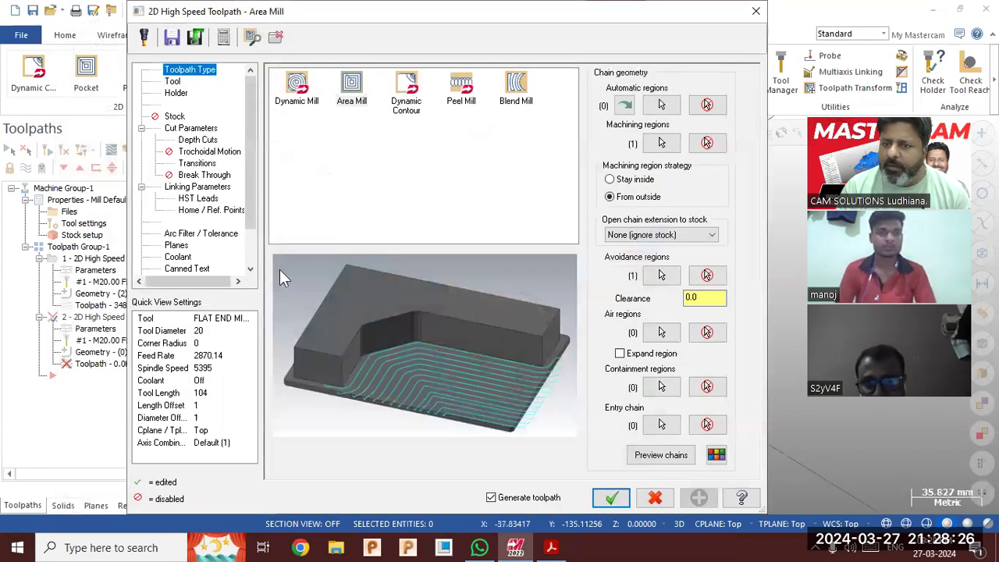
Set the second Area Mill's top of stock to -3 and depth to -6, then generate its toolpath.
left_click(173, 82)
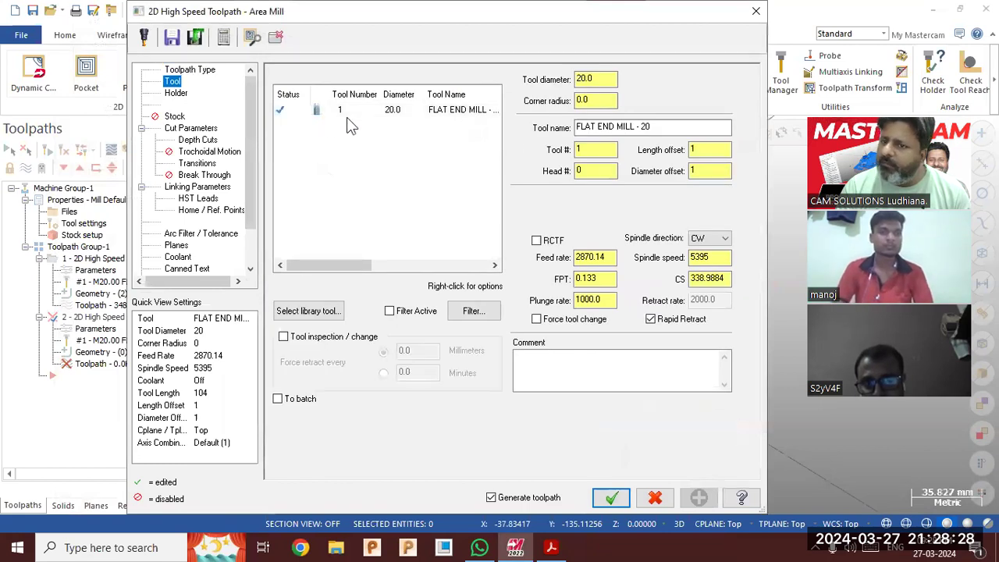
left_click(194, 185)
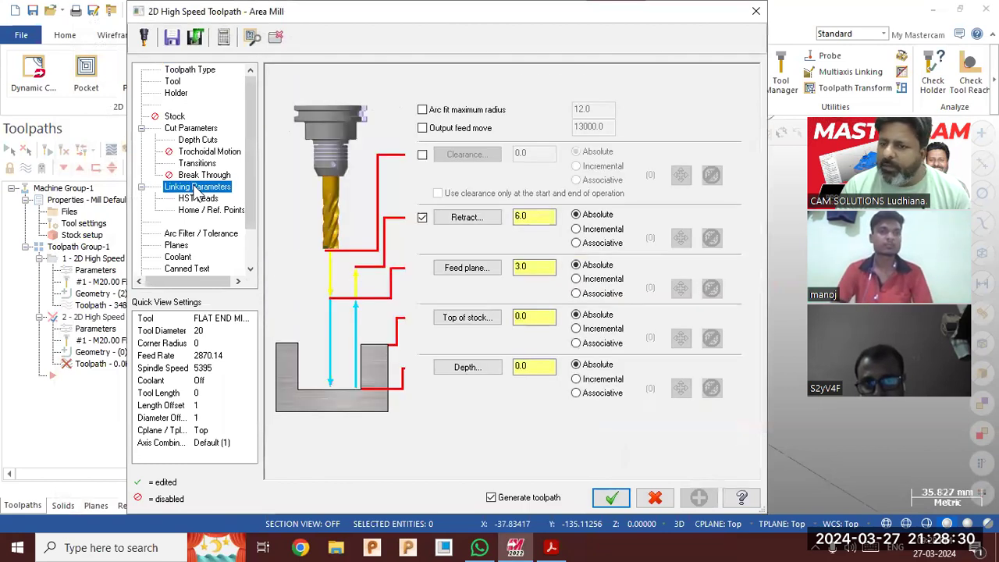
double_click(536, 316)
key("BackSpace")
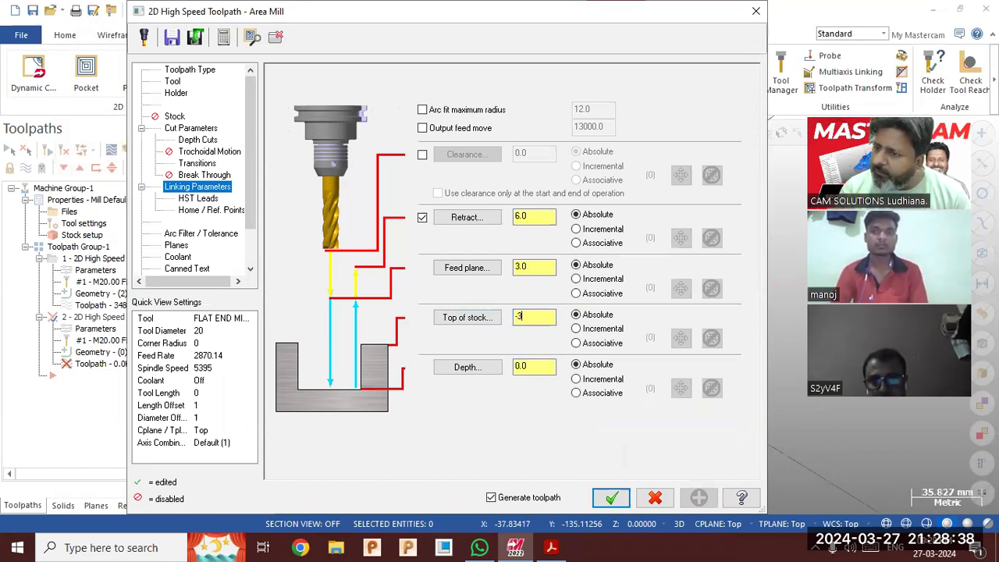
left_click(544, 367)
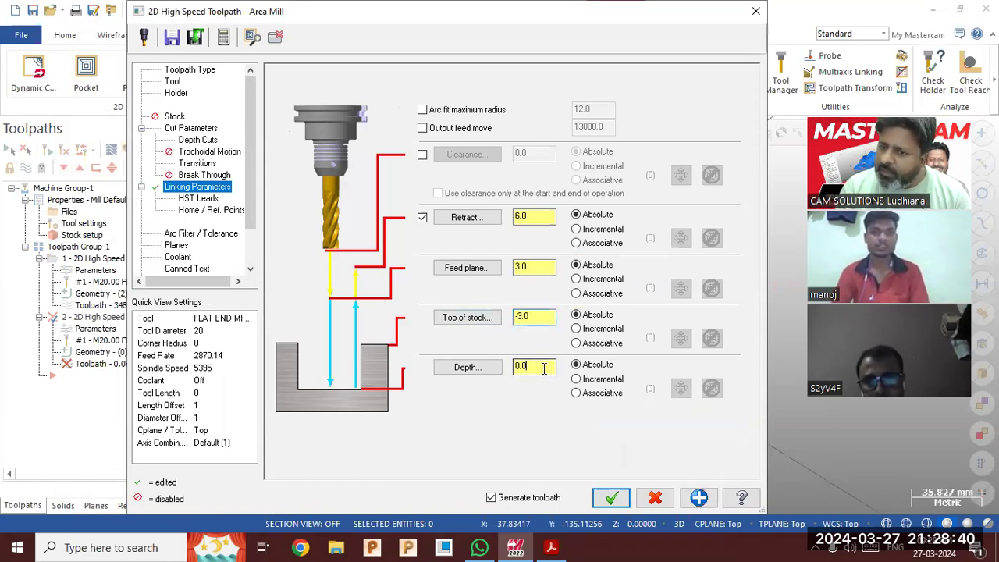
type("-6.0")
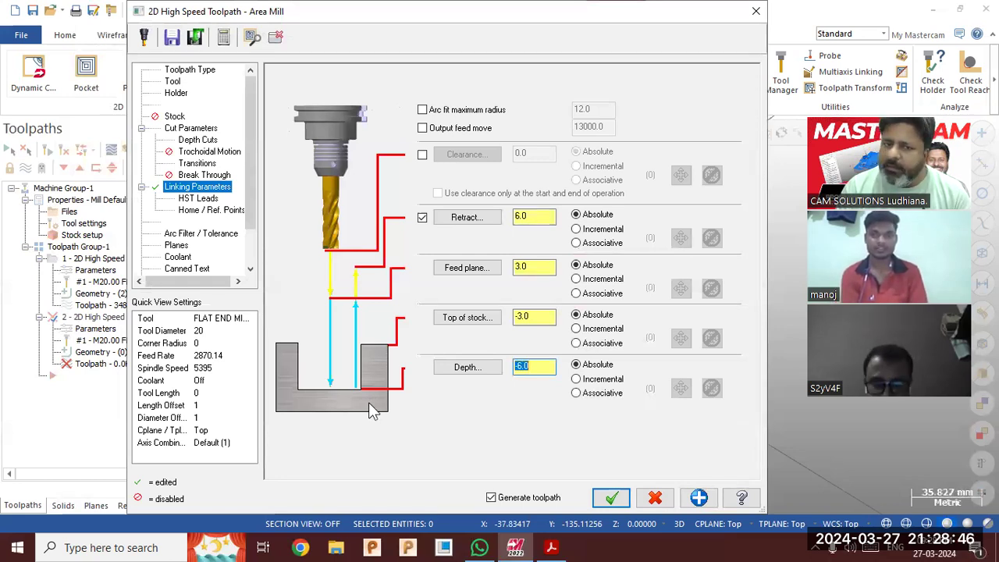
left_click(197, 163)
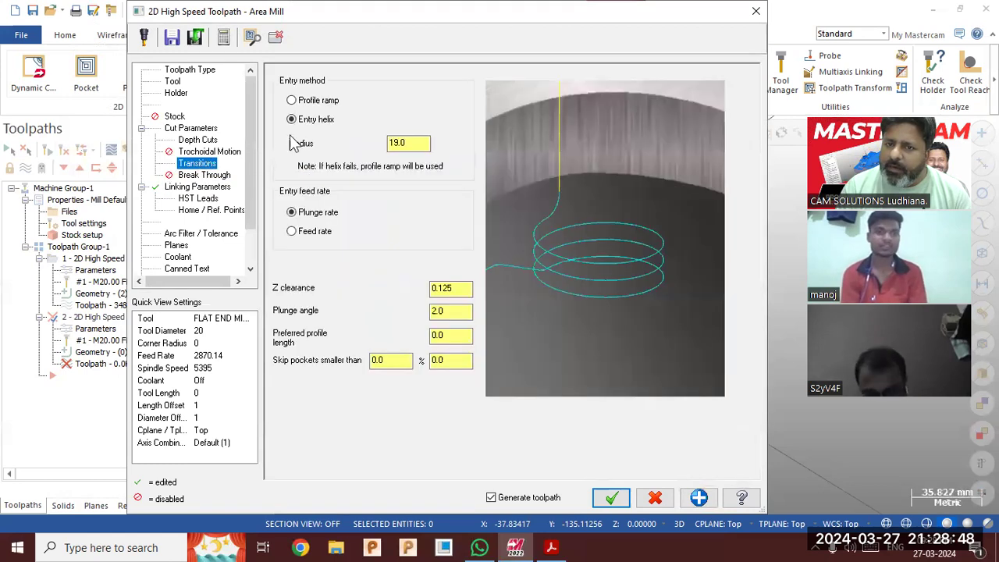
left_click(611, 494)
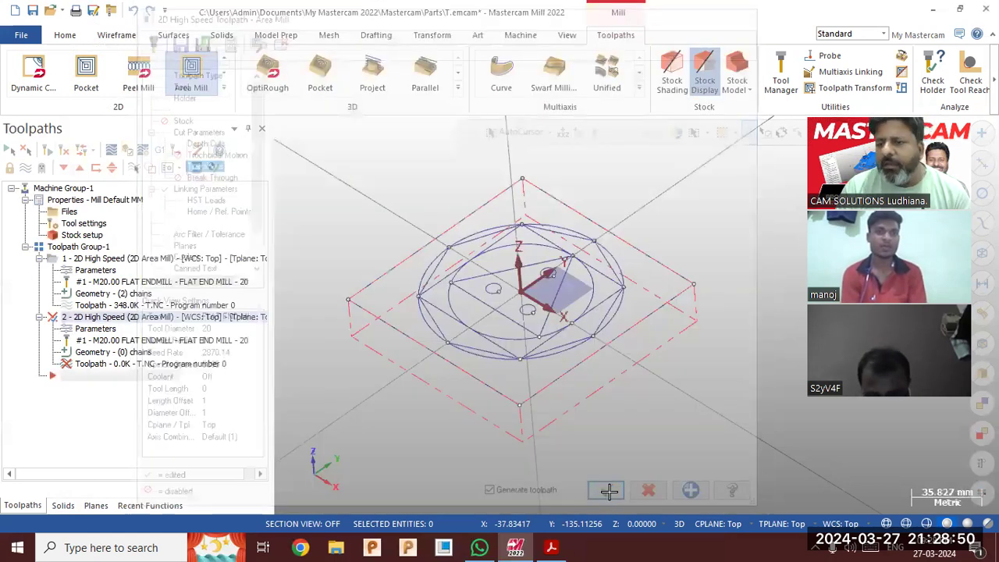
middle_click_drag(508, 421, 496, 425)
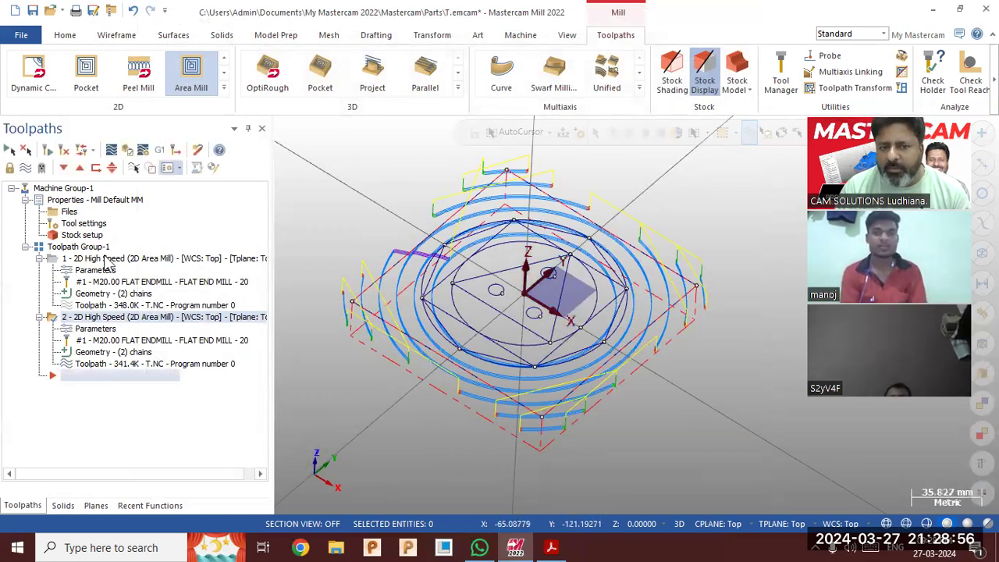
Verify both Area Mill operations together on the stock with Color Loop turned on.
left_click(83, 246)
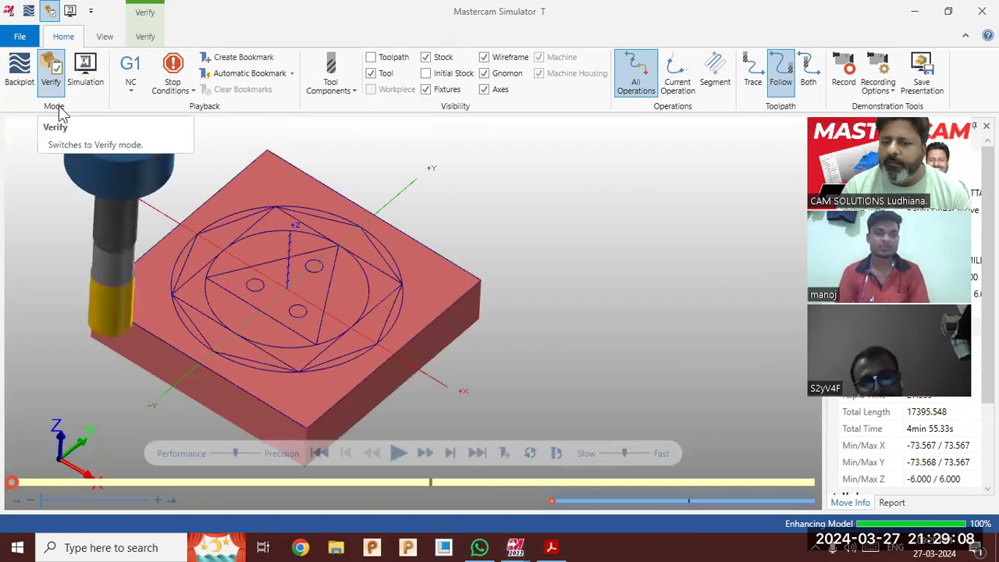
left_click(146, 37)
left_click(19, 72)
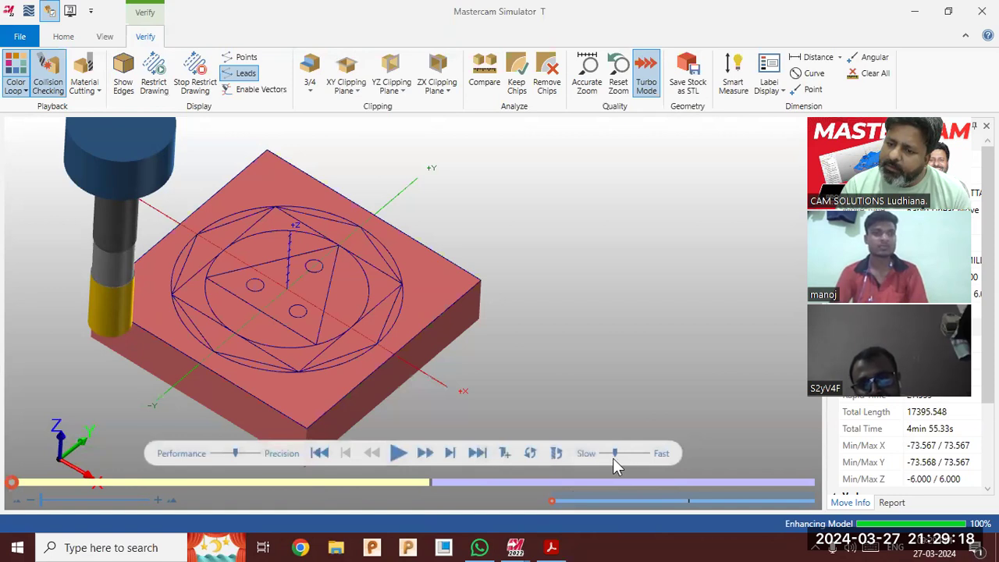
left_click(400, 454)
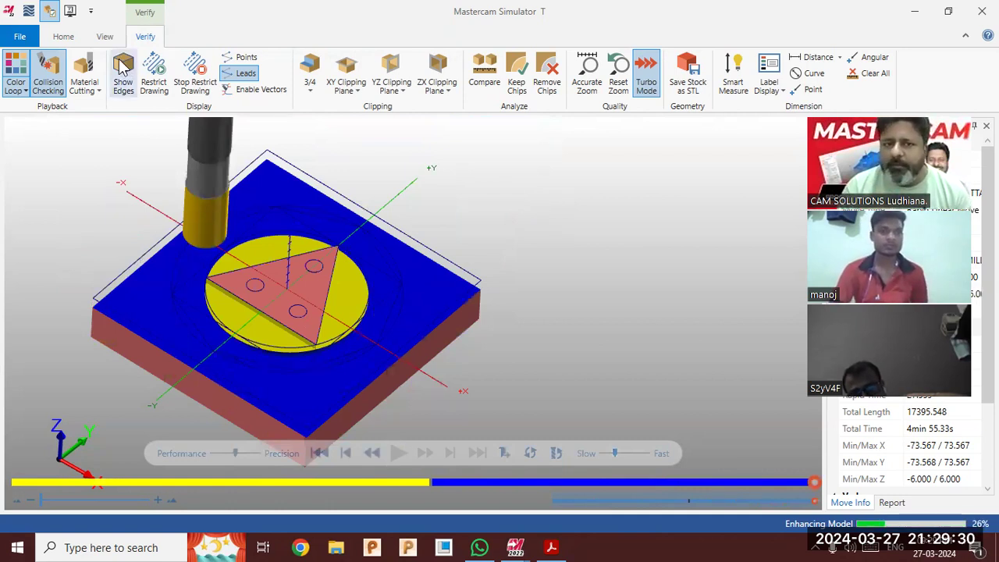
Hide the wireframe in the simulator, examine the machined steps from a tilted view, then leave the verification.
left_click(65, 38)
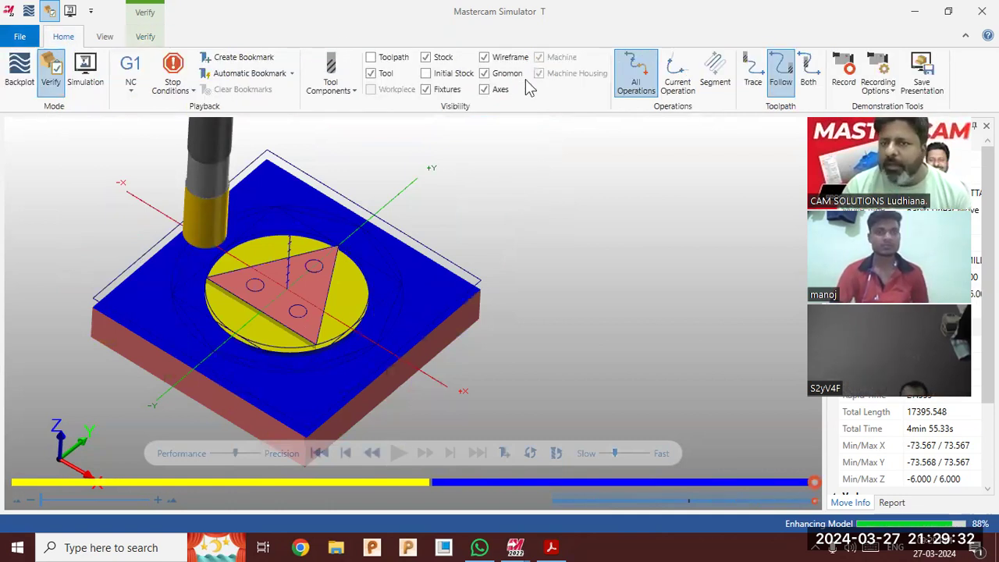
left_click(490, 59)
left_click_drag(434, 173, 419, 156)
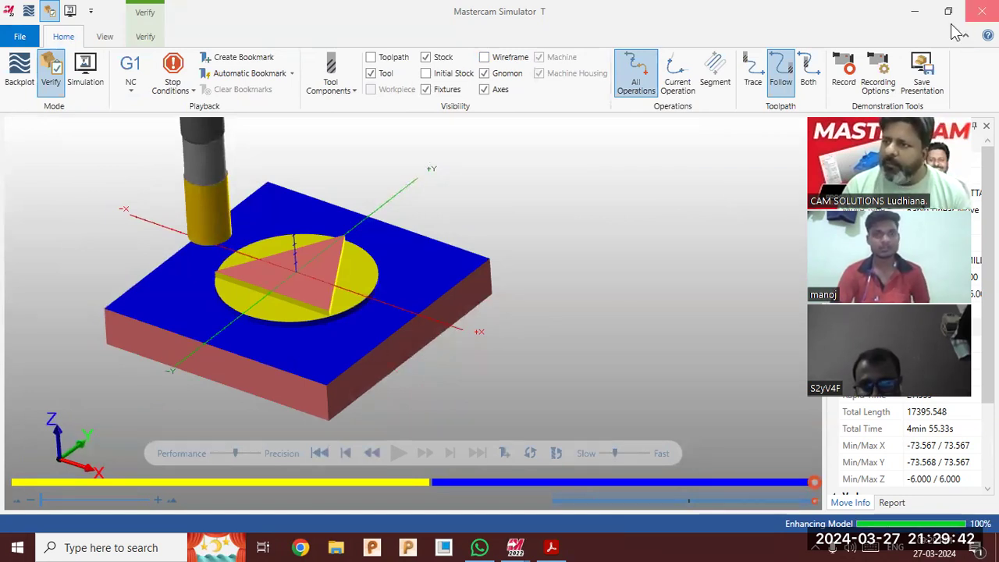
left_click(982, 10)
middle_click_drag(717, 334, 675, 224)
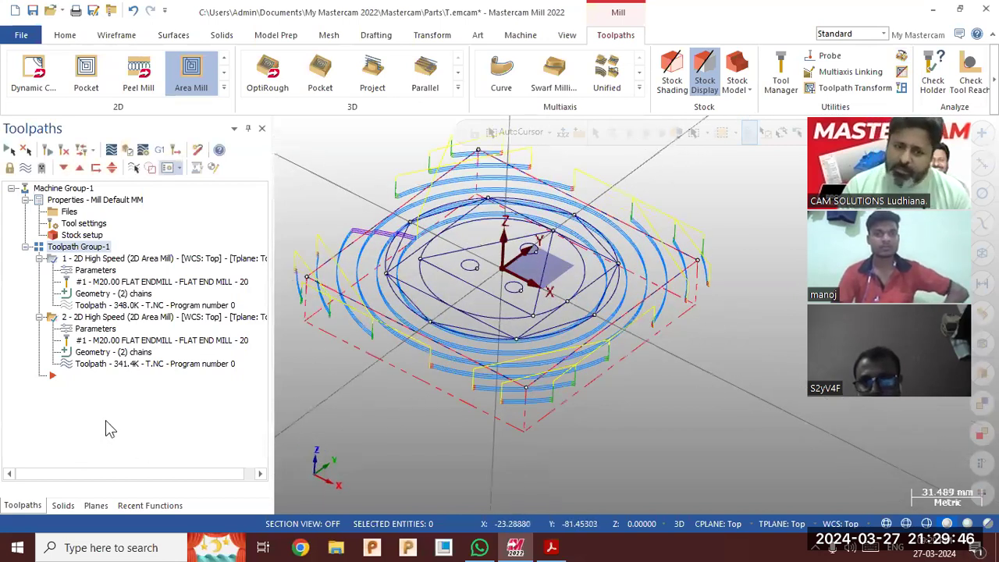
Copy the second Area Mill operation and paste it as a third operation in the toolpath group.
left_click(109, 317)
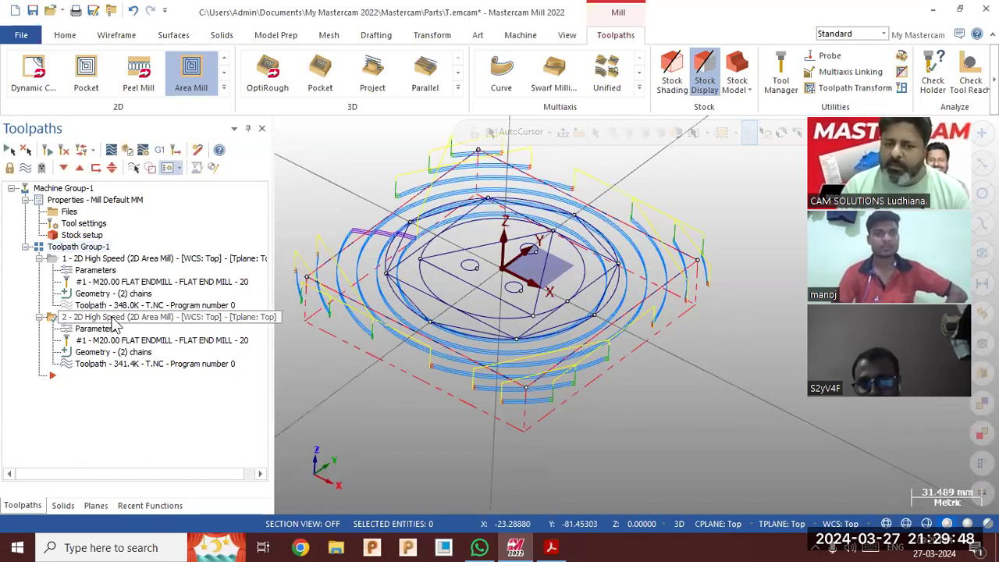
right_click(111, 317)
left_click(148, 261)
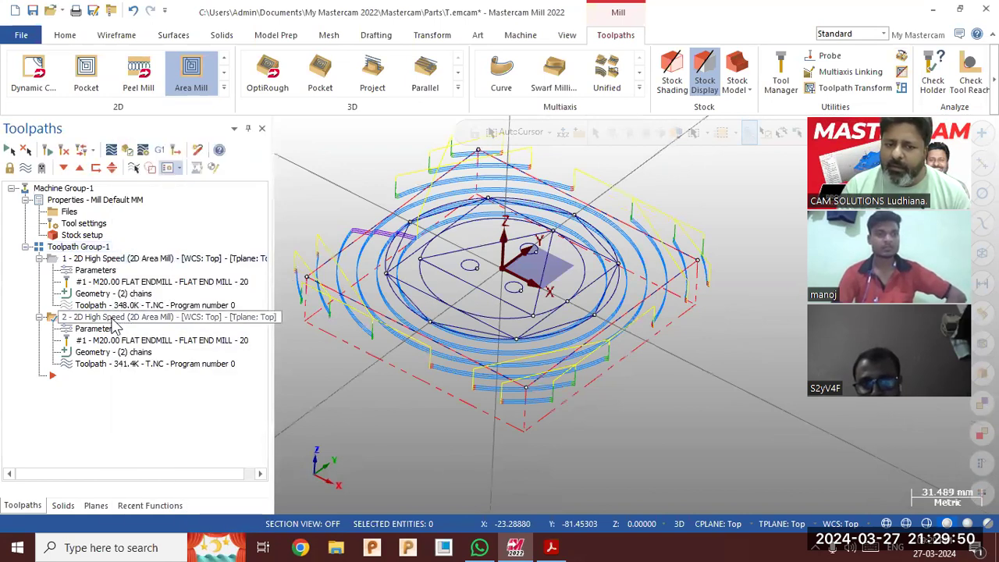
right_click(112, 317)
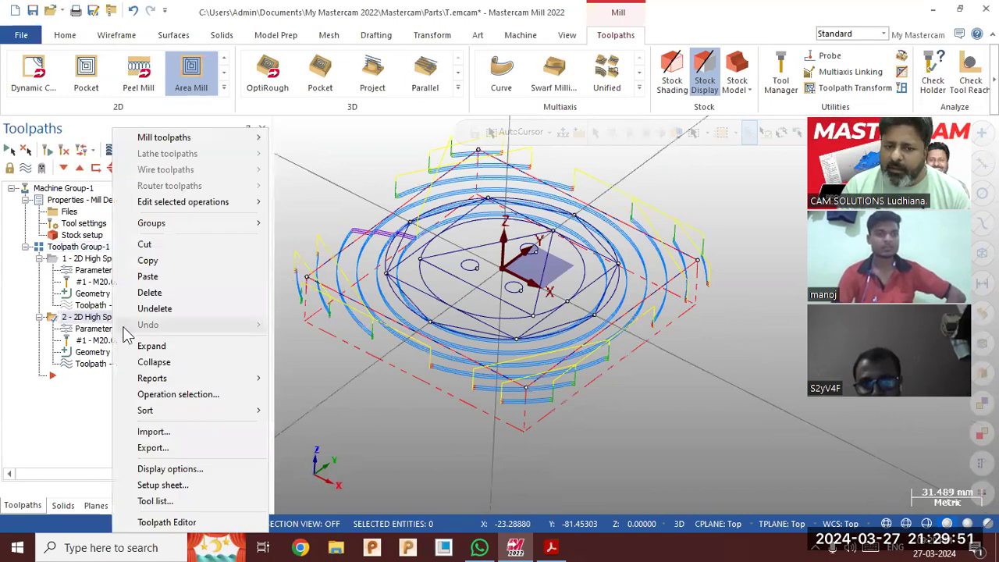
left_click(165, 279)
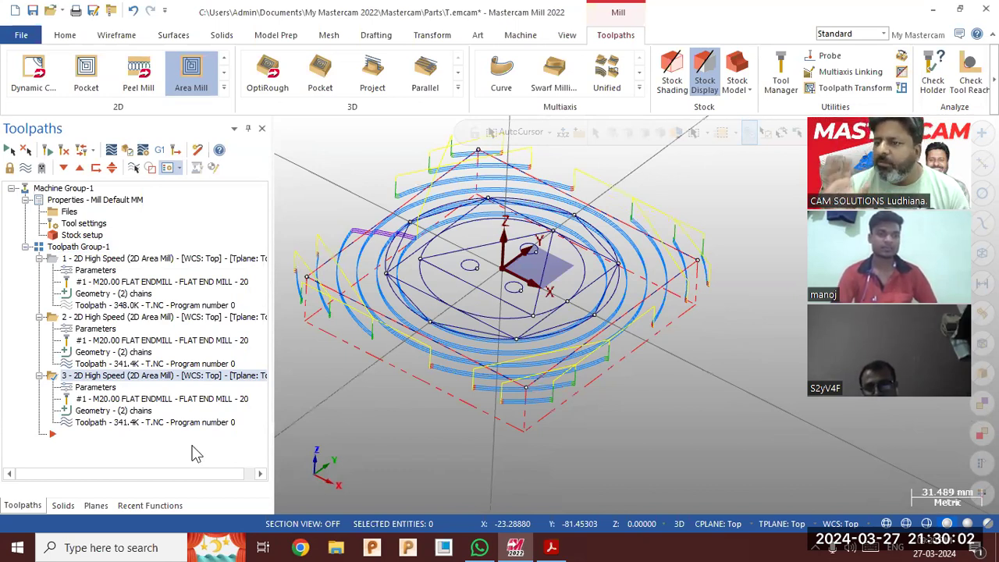
Replace the third operation's avoidance region with the square inscribed in the outer circle, preview the chains and accept them.
left_click(104, 411)
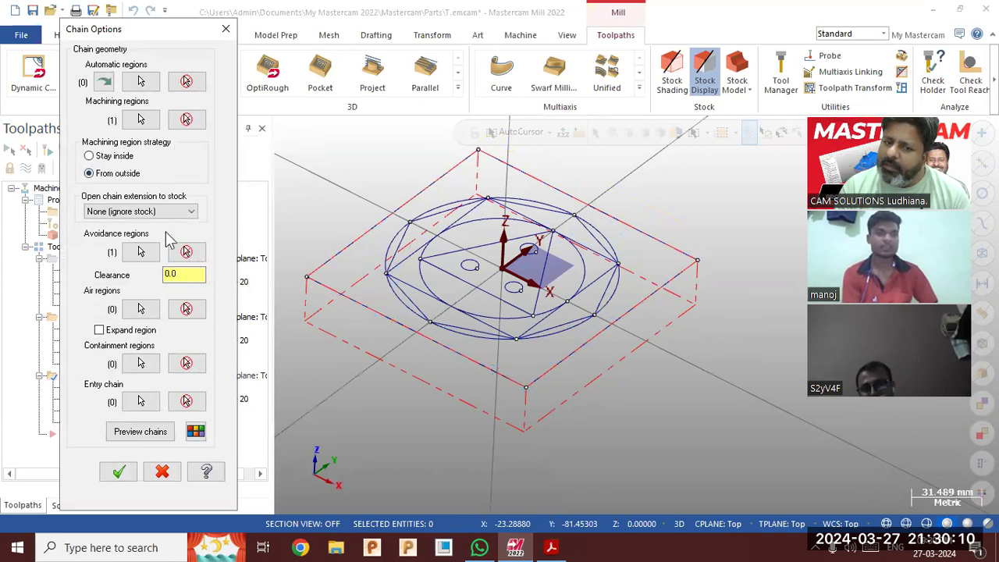
left_click(185, 252)
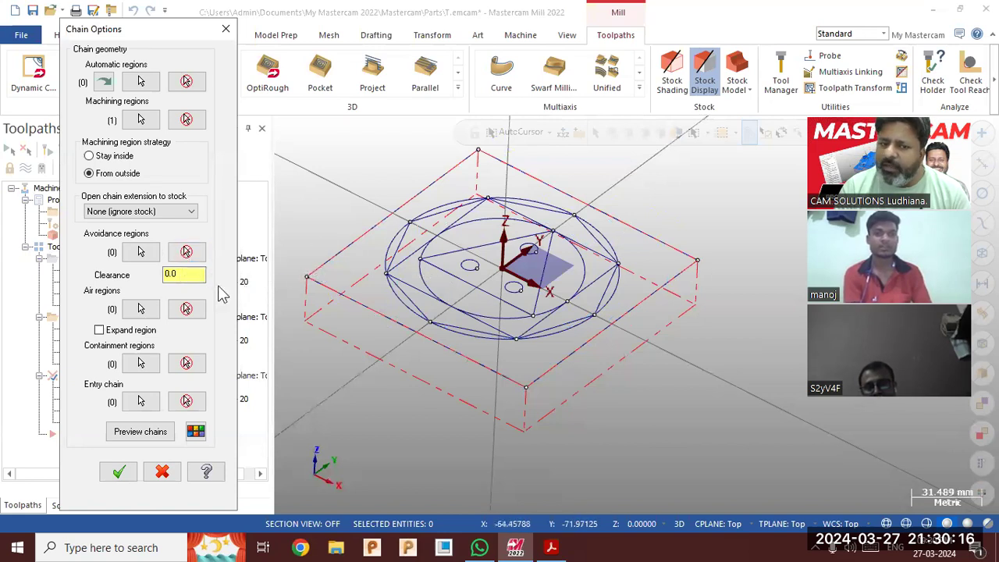
left_click(142, 255)
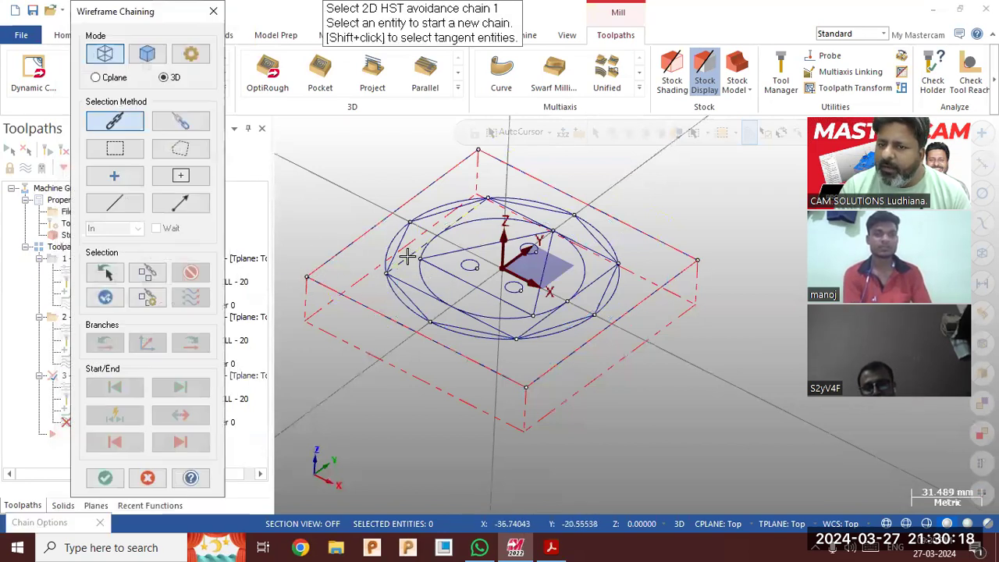
left_click(406, 258)
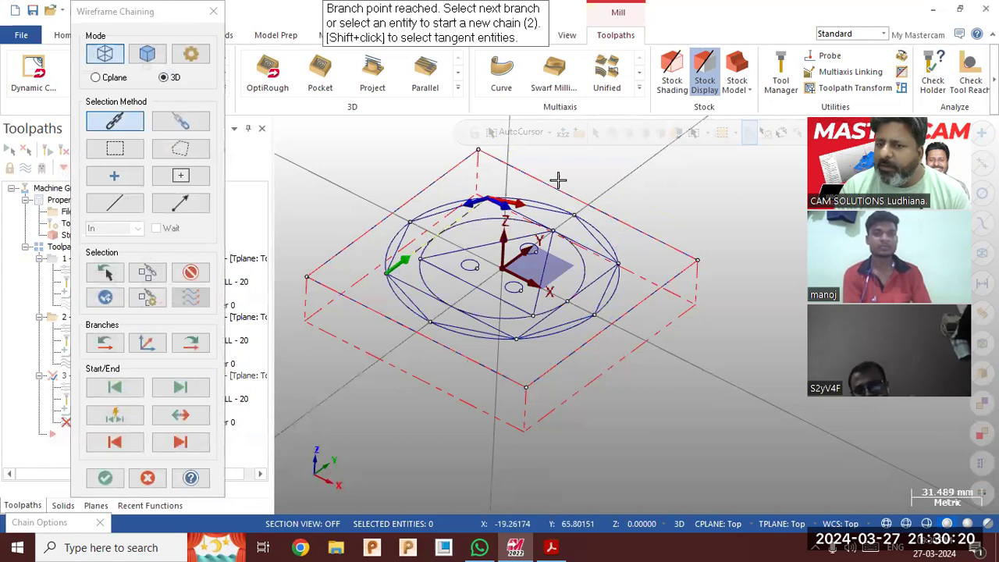
scroll(491, 187, "up", 1)
scroll(482, 195, "up", 6)
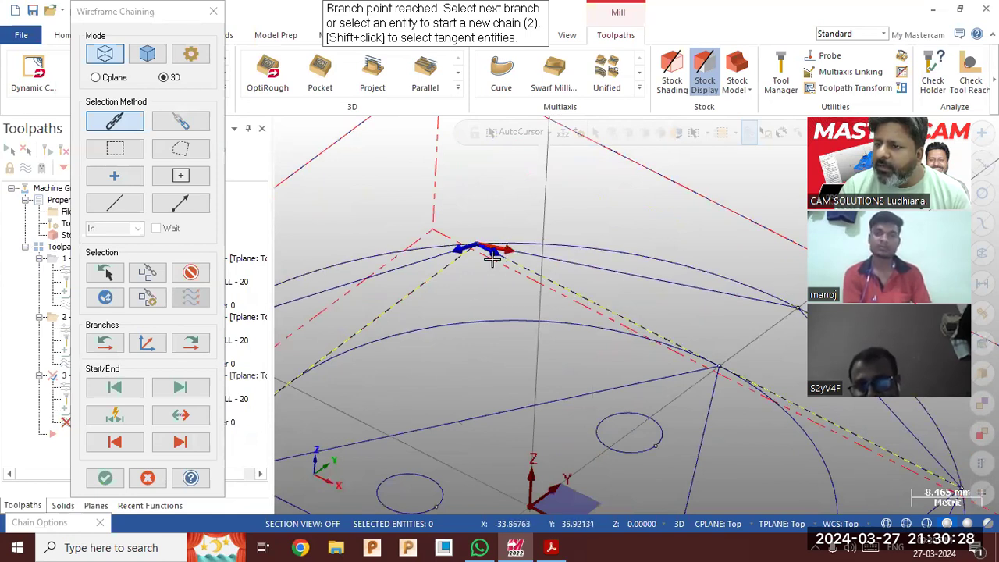
scroll(508, 199, "down", 4)
scroll(509, 245, "down", 1)
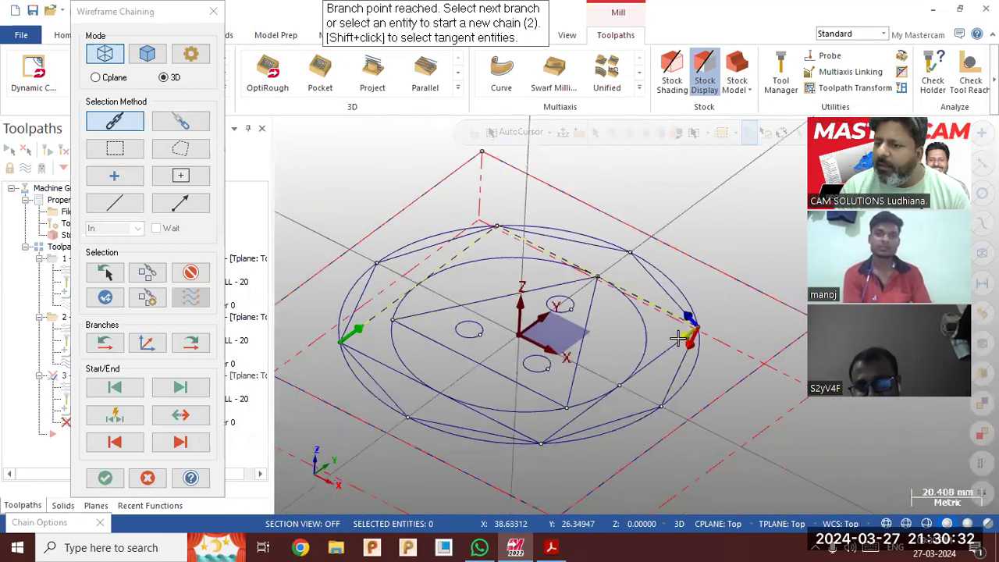
left_click(682, 335)
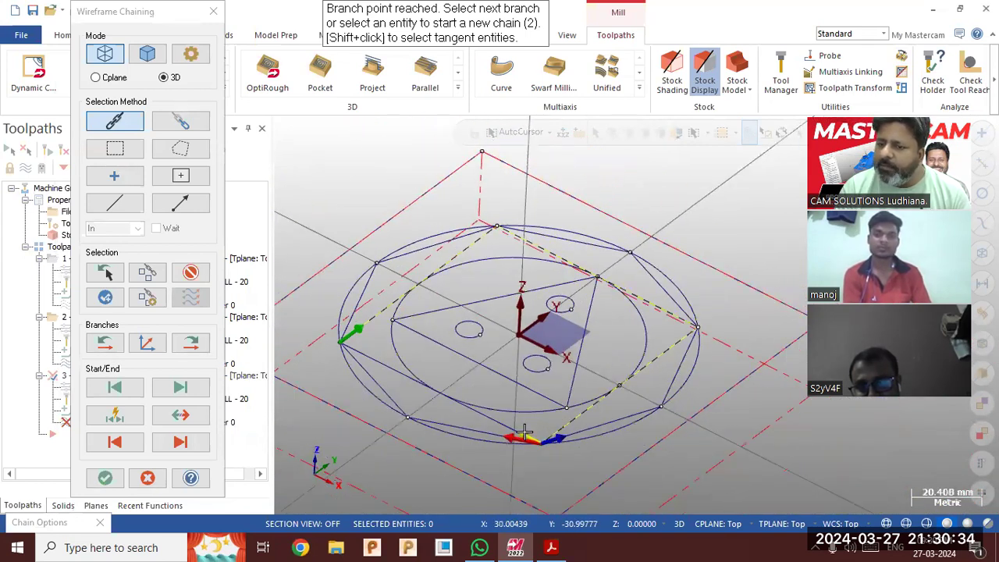
left_click(525, 433)
left_click(106, 477)
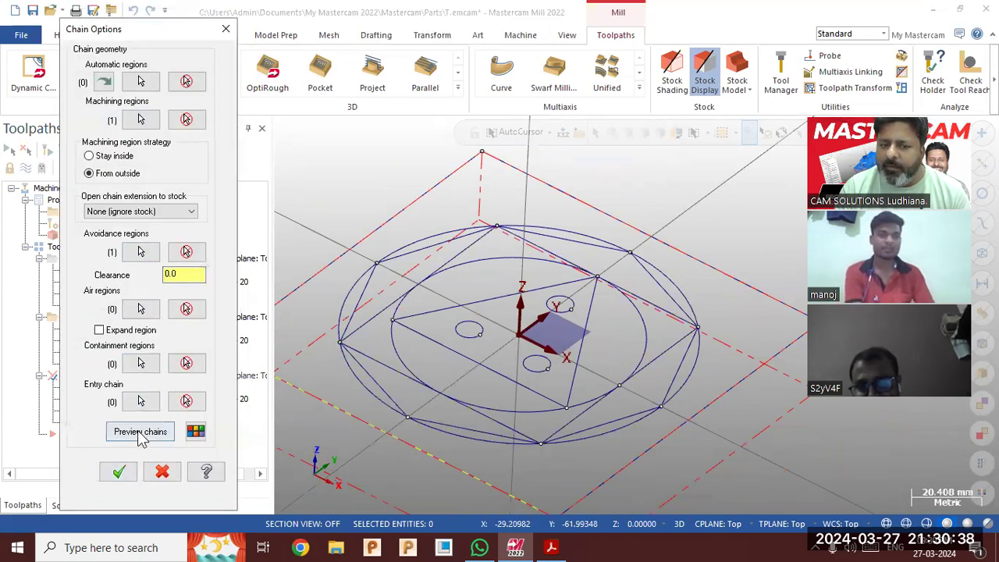
left_click(141, 432)
left_click(121, 470)
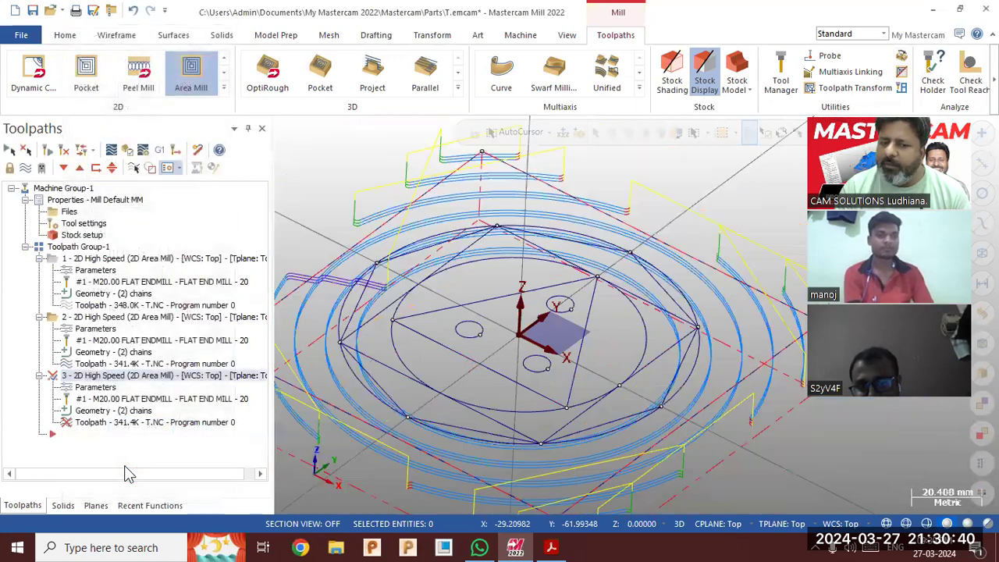
Set the third Area Mill's top of stock to -6 and depth to -9, review its depth cuts and generate its toolpath.
scroll(562, 174, "down", 2)
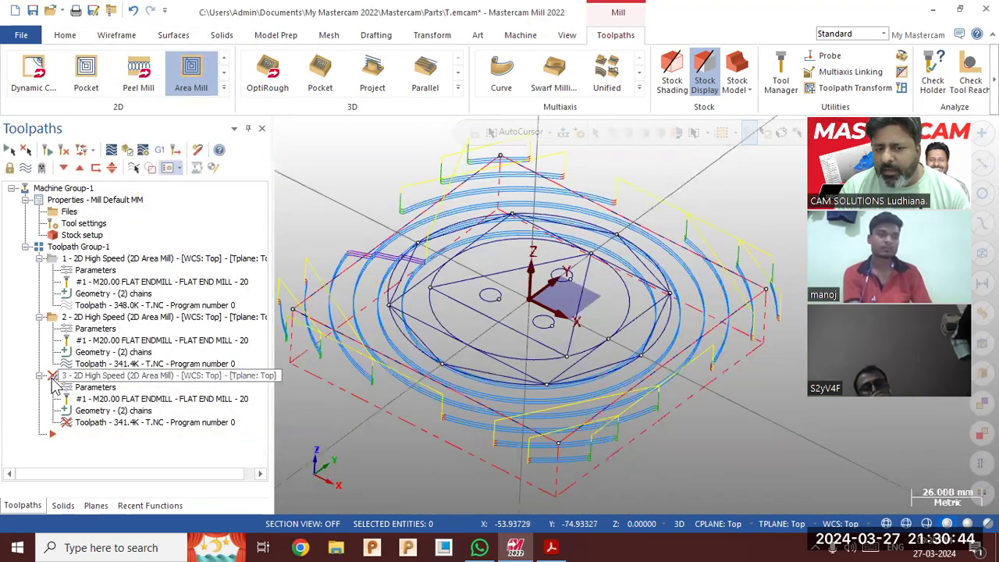
left_click(94, 387)
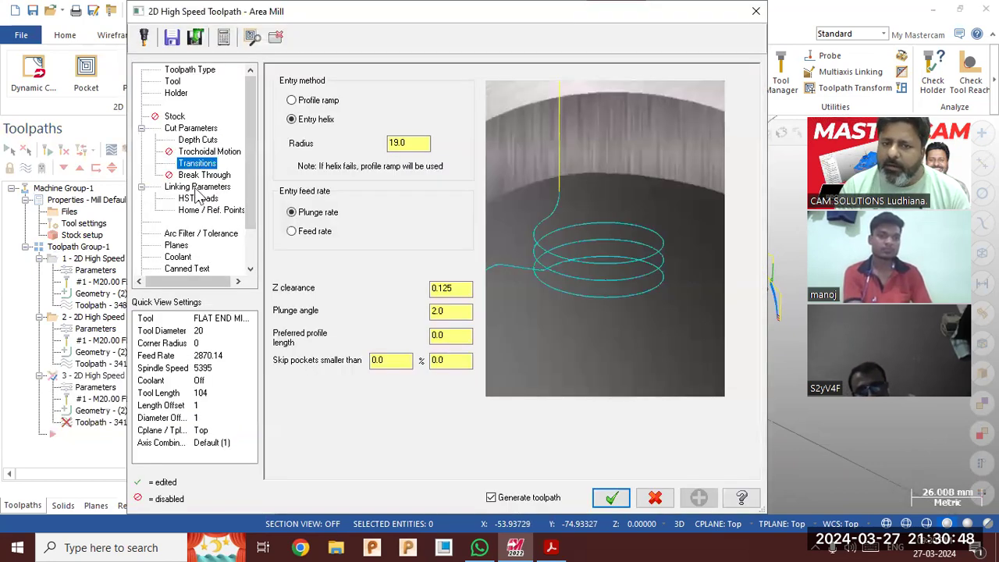
left_click(199, 187)
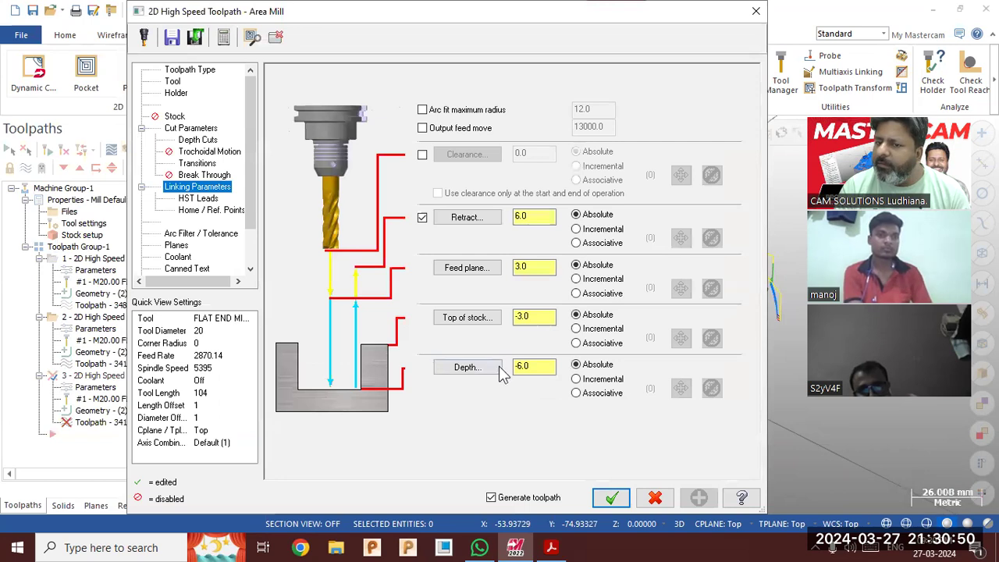
double_click(534, 316)
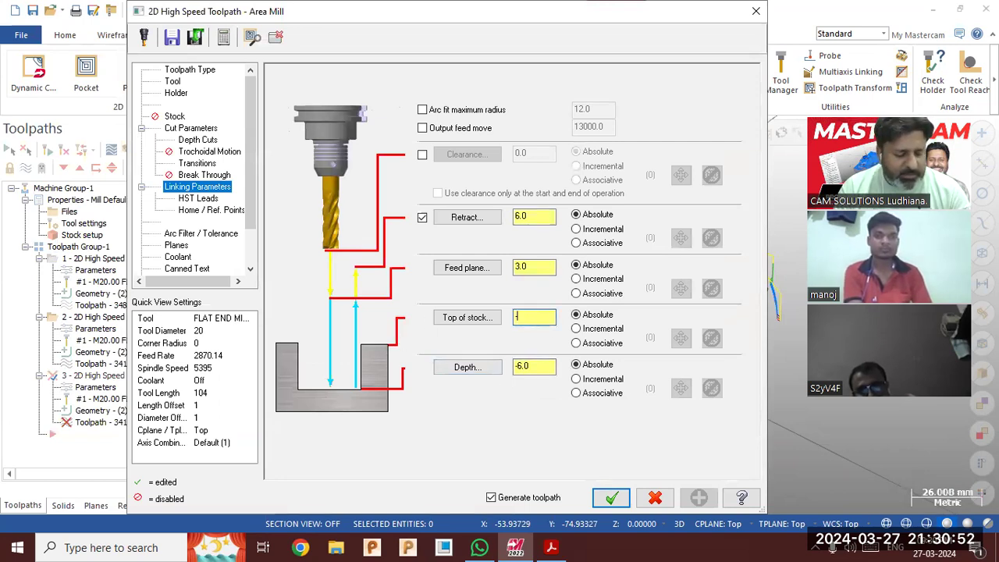
left_click(523, 367)
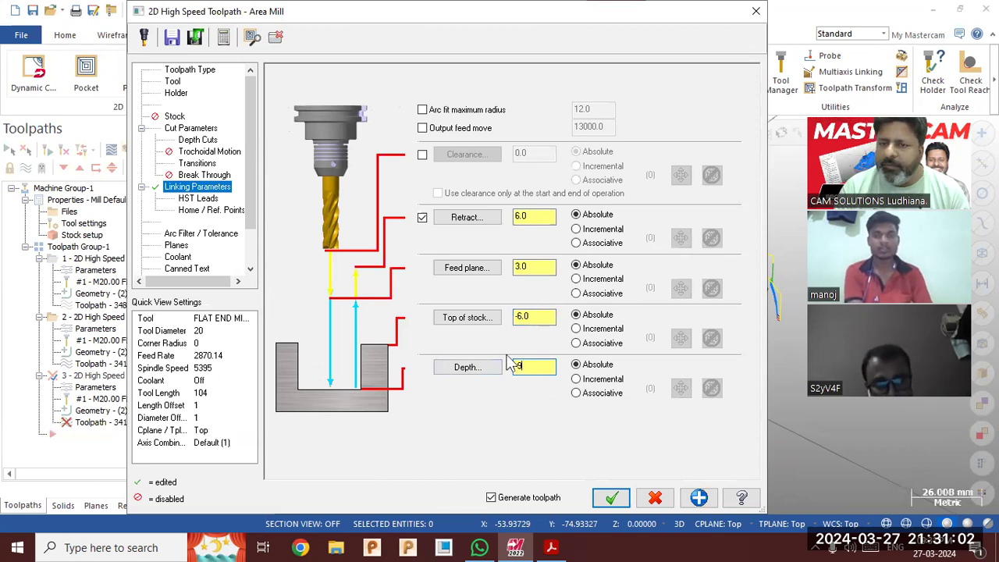
left_click(189, 176)
left_click(189, 165)
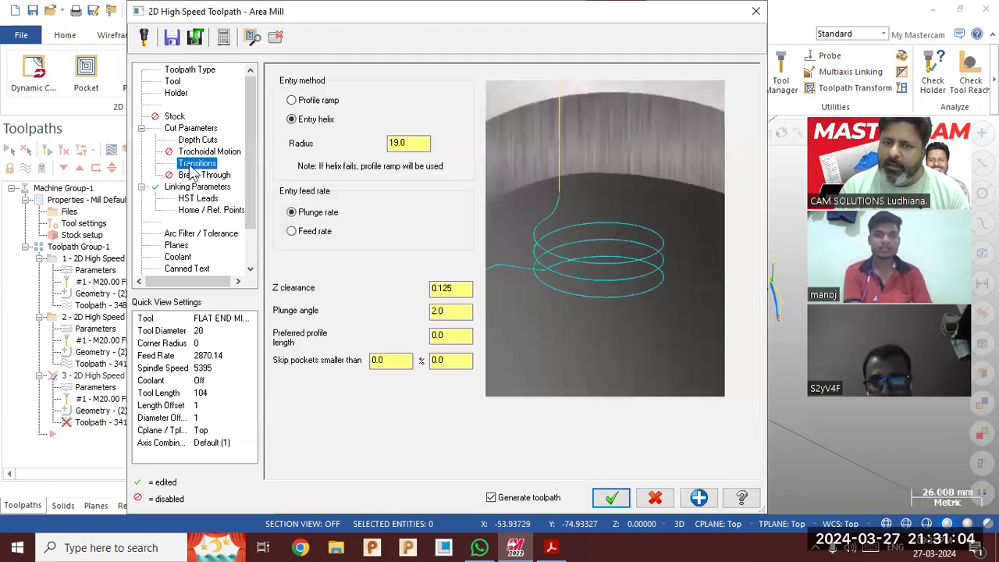
left_click(194, 152)
left_click(191, 128)
left_click(197, 139)
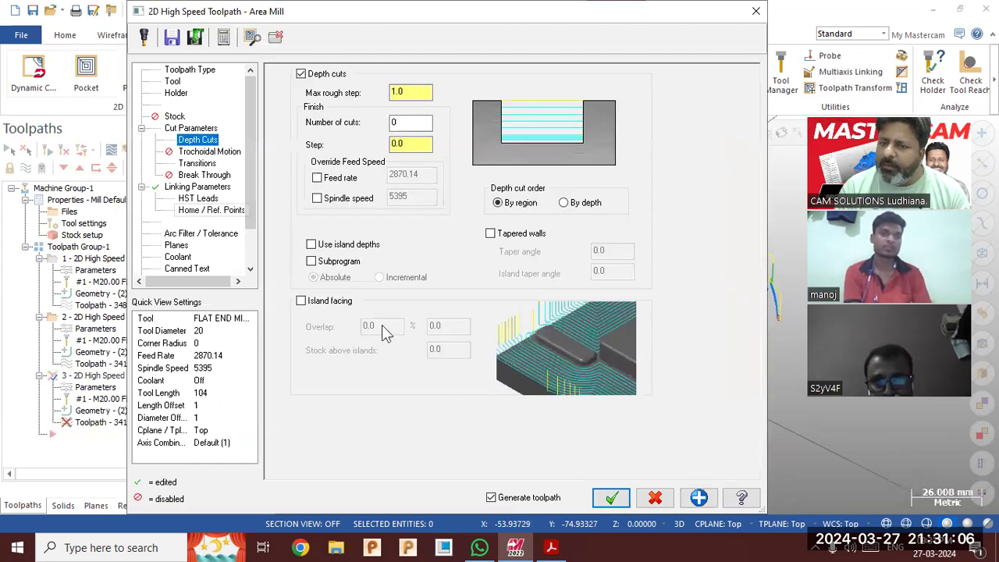
left_click(610, 498)
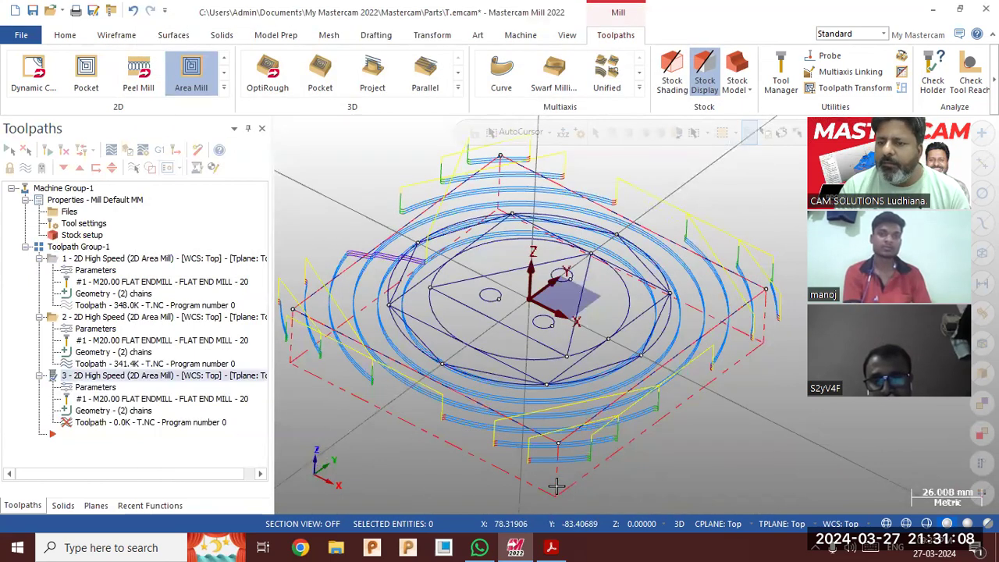
Limit the toolpath display to the selected operations and view each of the three Area Mill toolpaths separately.
scroll(558, 236, "down", 2)
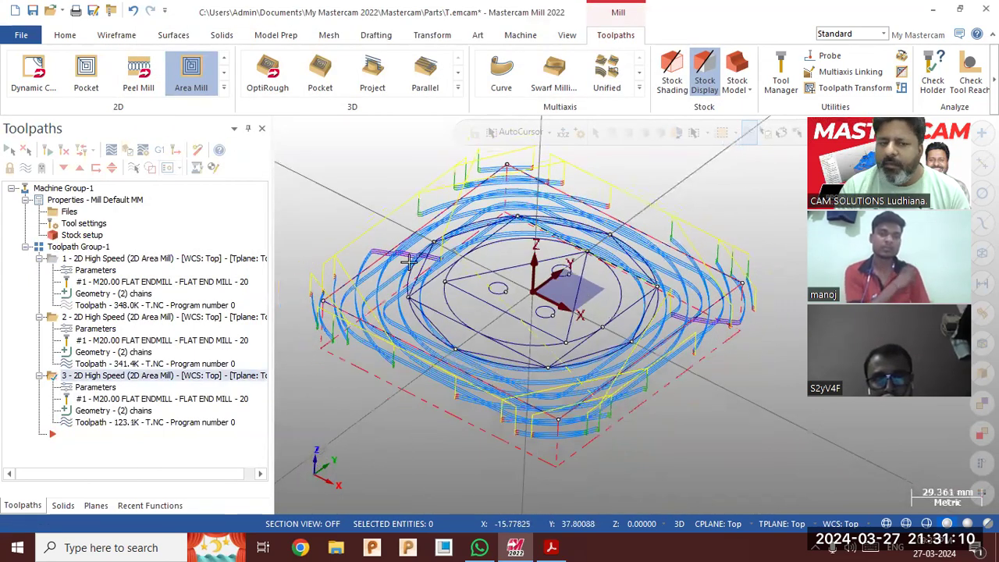
left_click(157, 318)
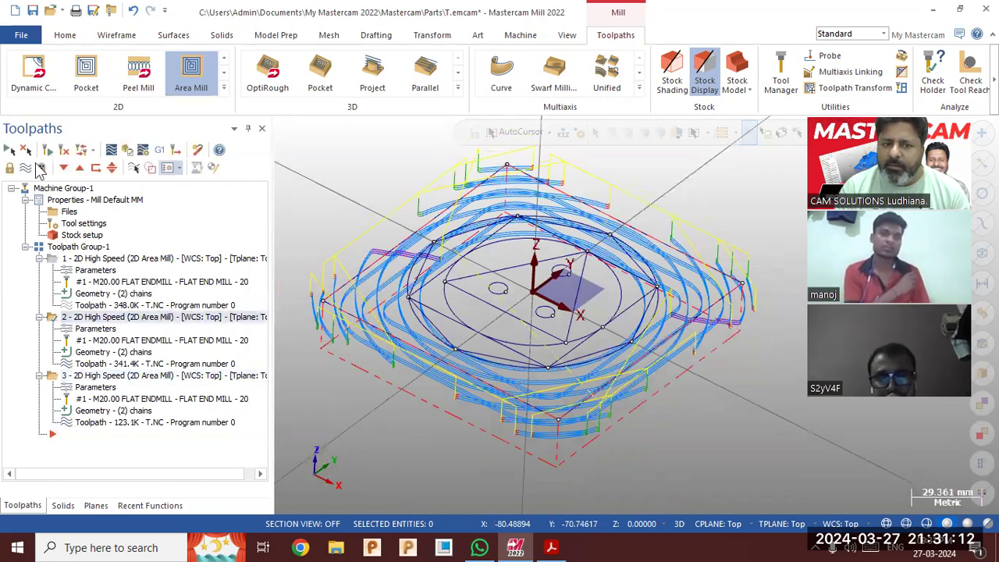
left_click(134, 170)
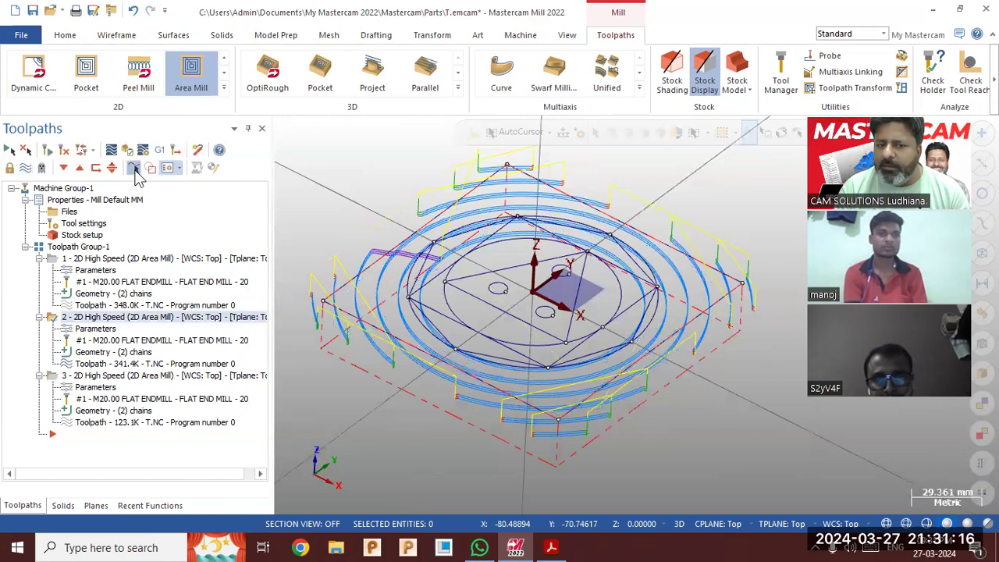
left_click(146, 379)
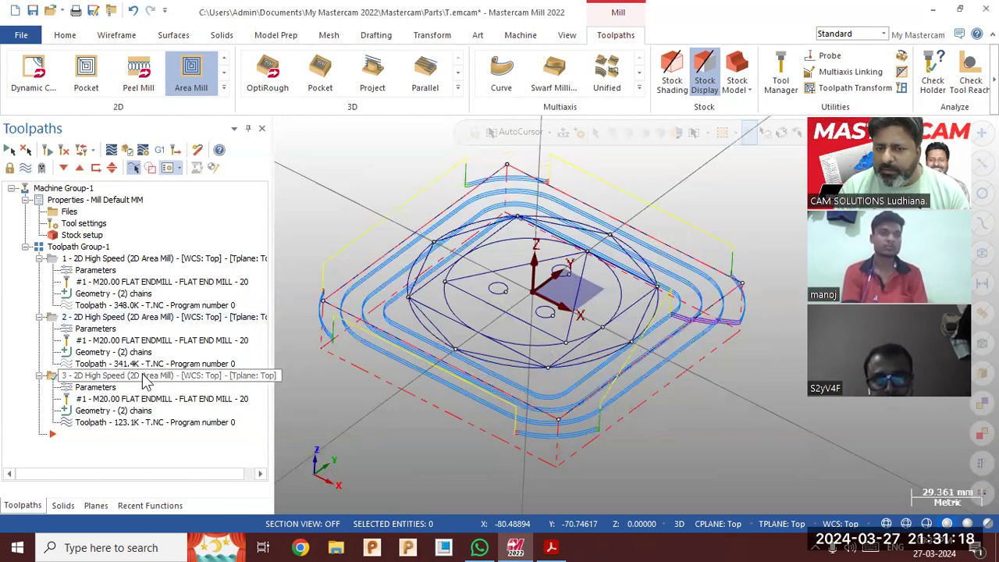
left_click(113, 259)
left_click(125, 318)
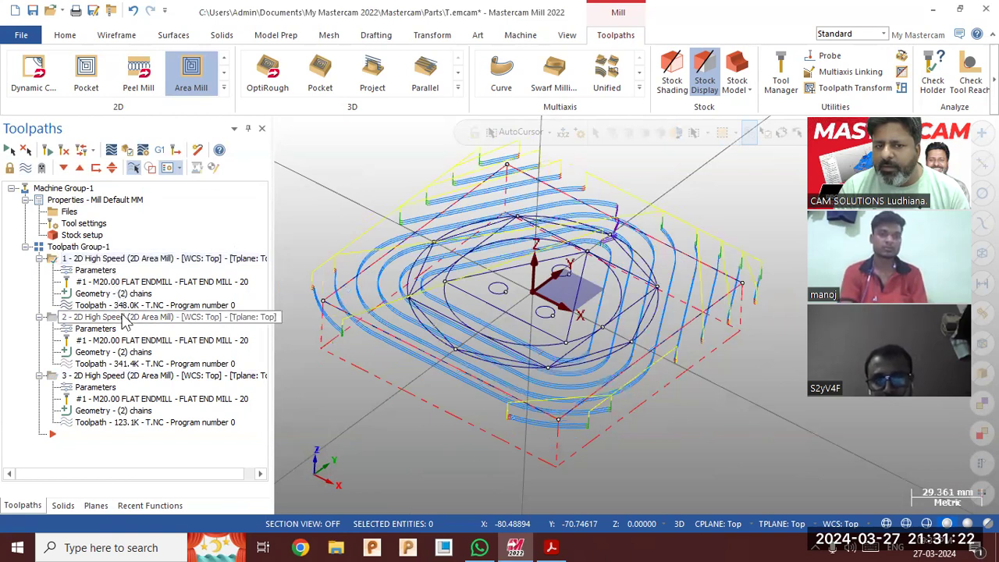
left_click(126, 380)
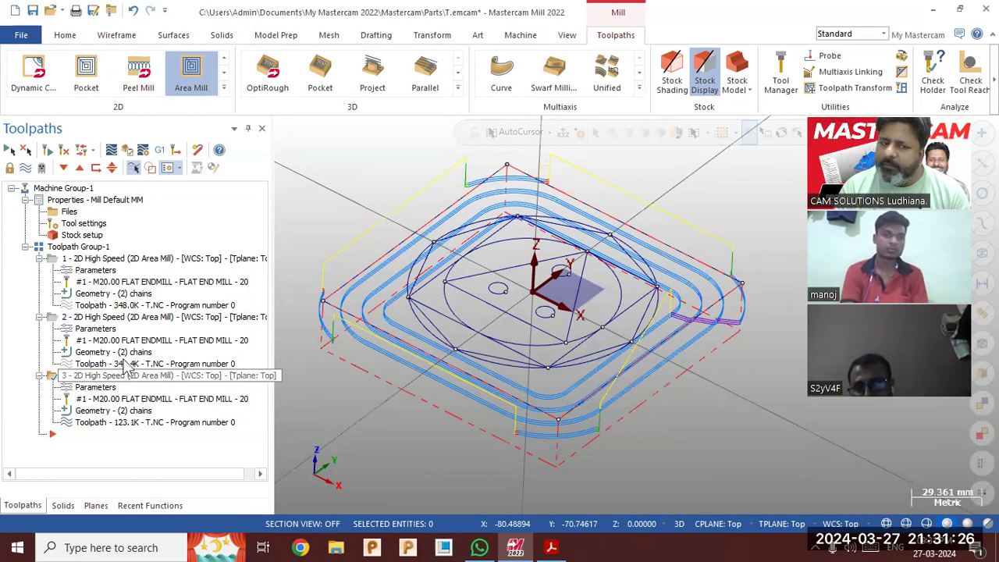
Verify all three Area Mill operations in the simulator, examine the machined steps from a tilted view and close it.
left_click(87, 249)
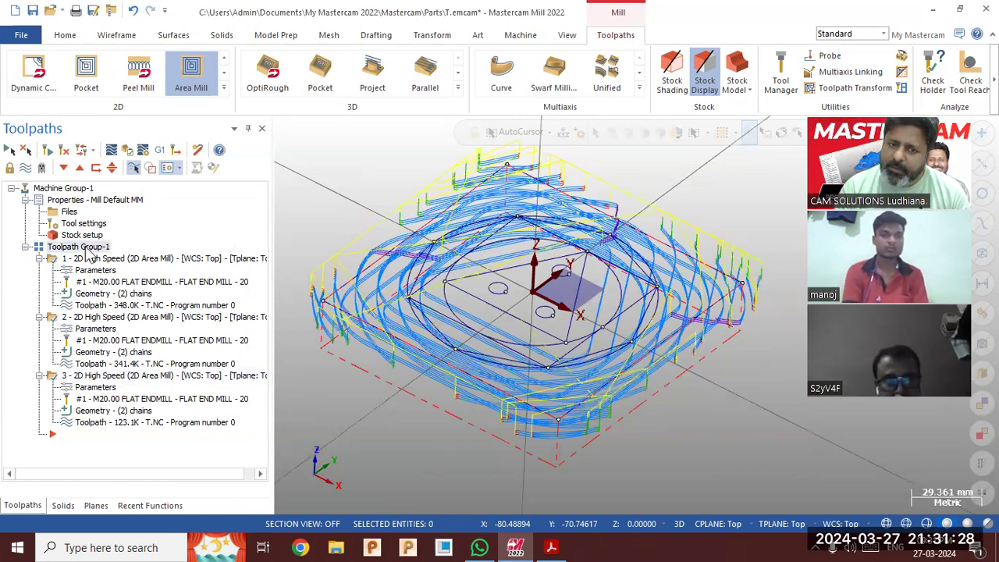
left_click(128, 150)
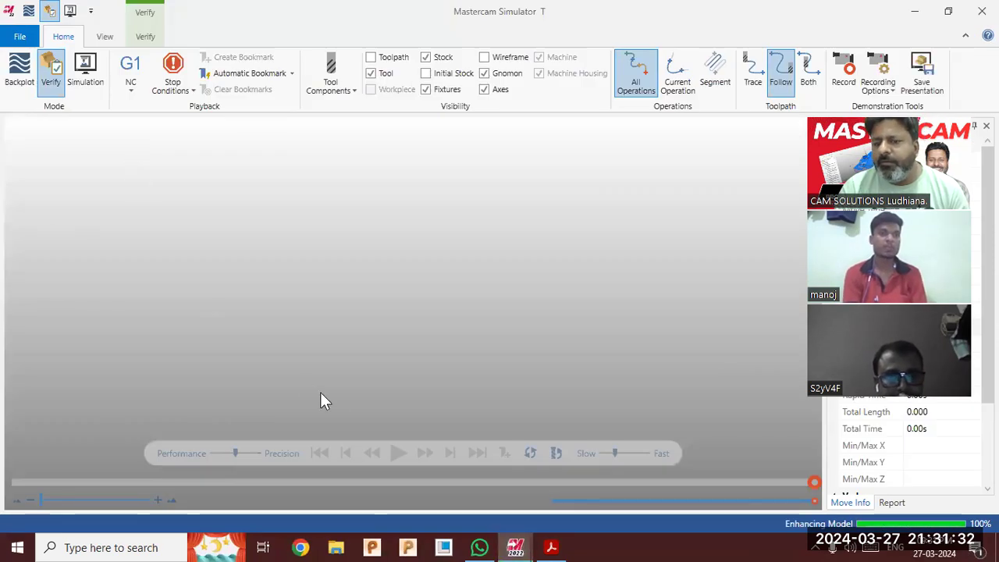
left_click(398, 453)
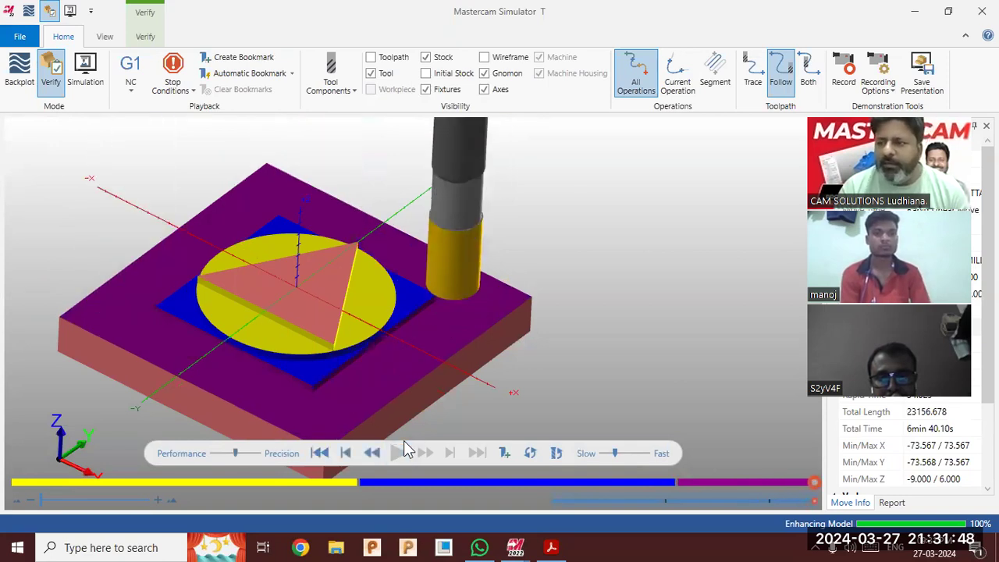
scroll(371, 267, "down", 2)
mouse_move(372, 267)
middle_mouse_down()
mouse_move(364, 292)
mouse_move(339, 274)
mouse_move(359, 272)
mouse_move(373, 245)
mouse_move(355, 266)
middle_mouse_up()
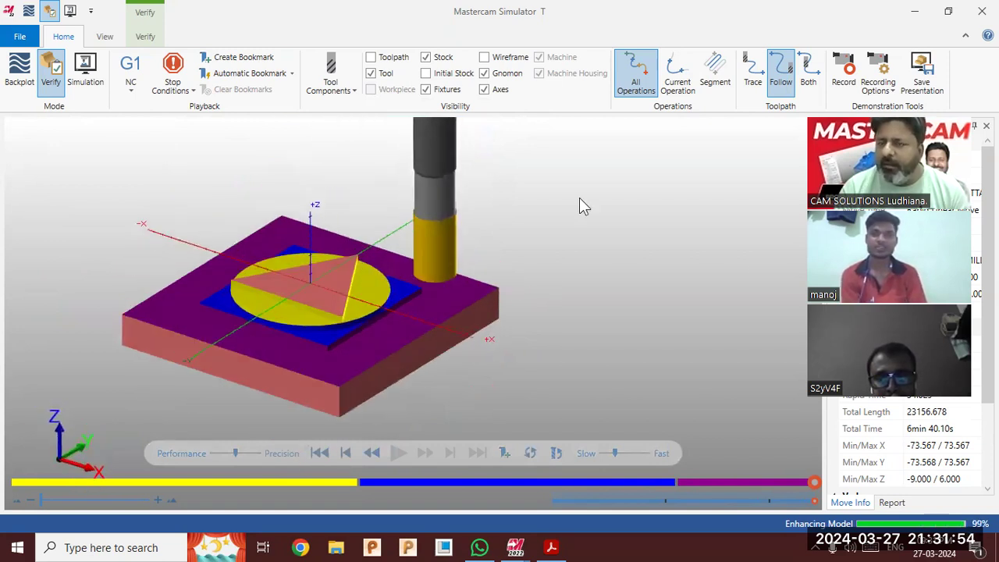
left_click(982, 11)
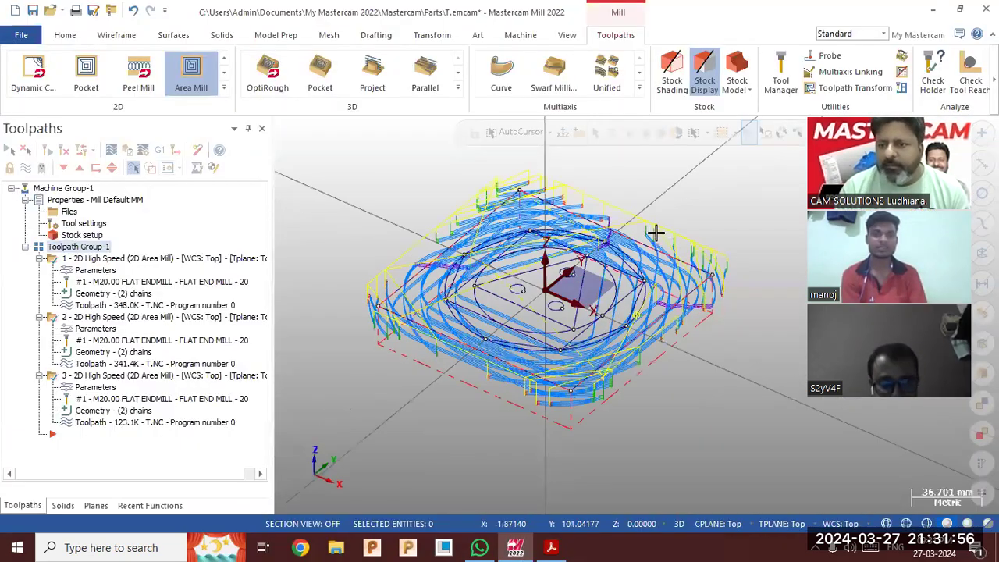
Copy the third Area Mill operation and paste it as a fourth operation in the toolpath group.
middle_click_drag(657, 232, 660, 245)
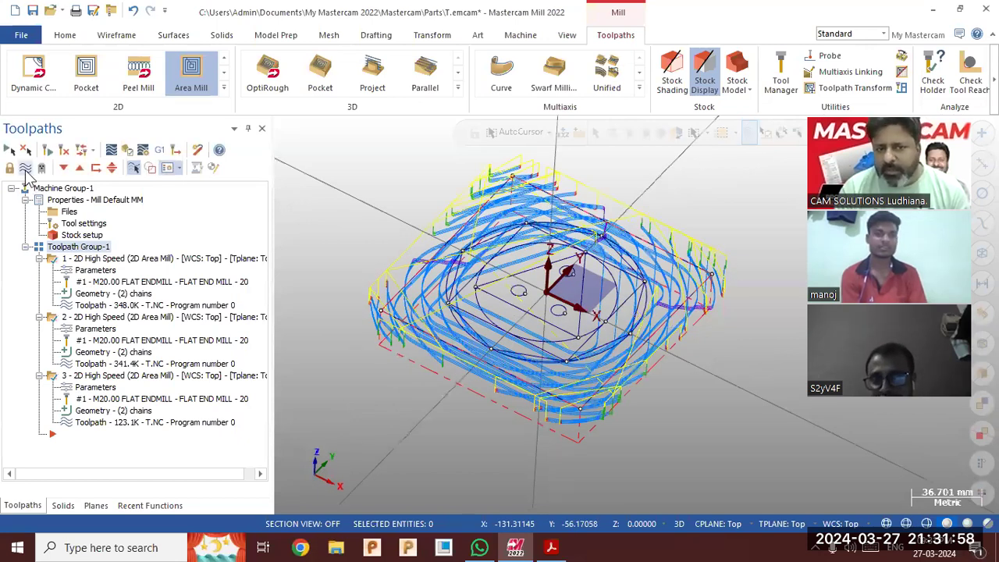
left_click(25, 168)
middle_click_drag(360, 269, 375, 277)
left_click(167, 377)
right_click(165, 379)
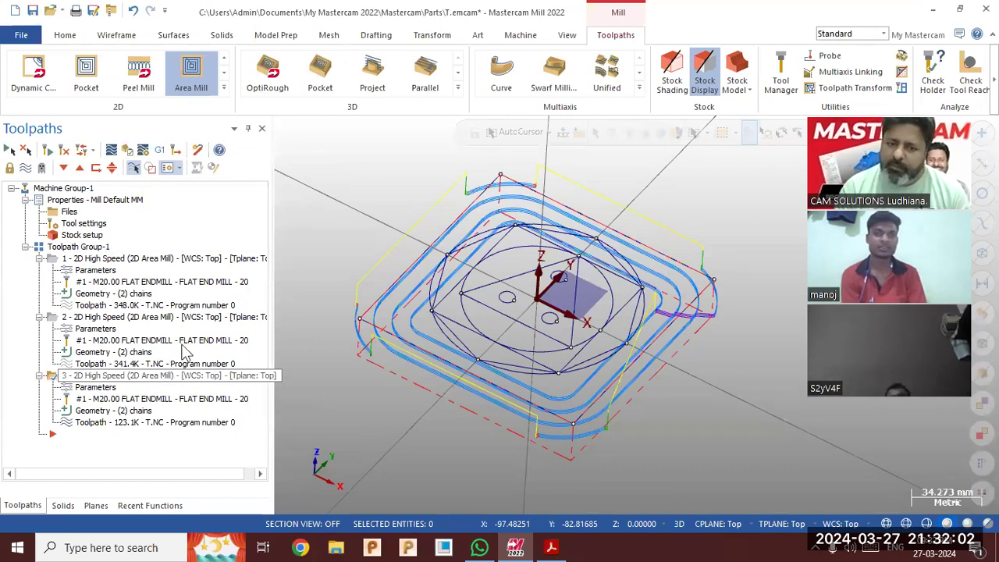
left_click(198, 259)
right_click(146, 377)
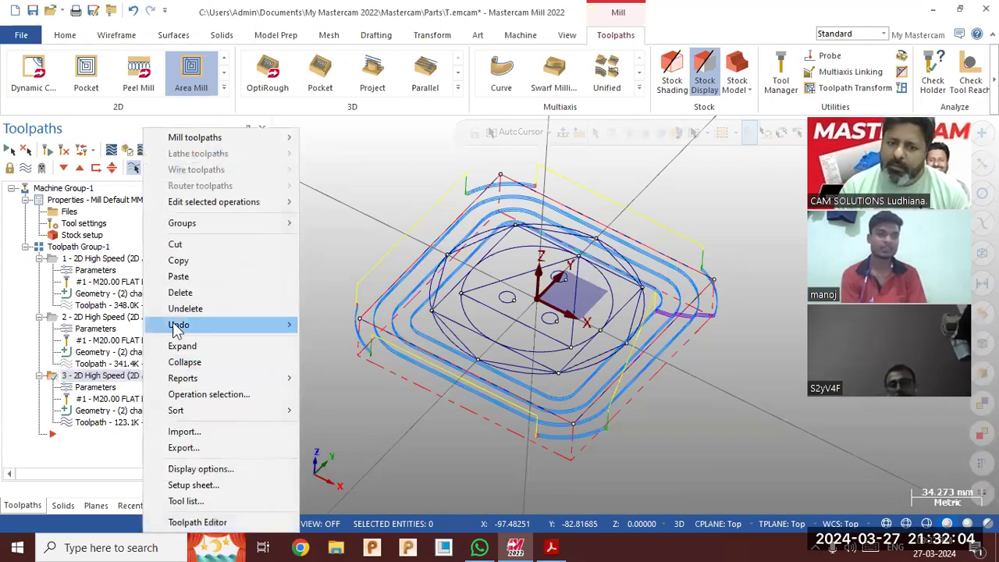
left_click(185, 281)
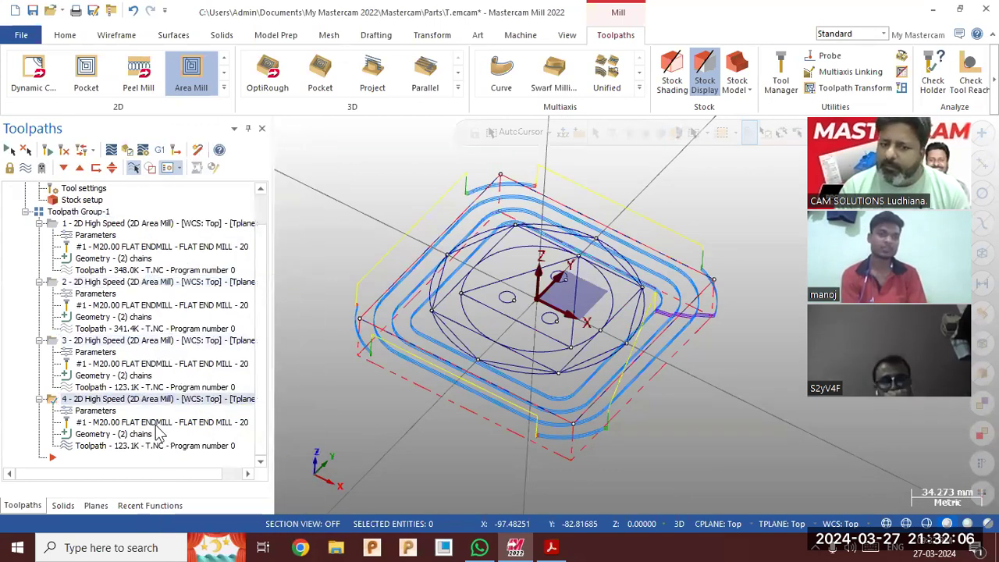
Replace the fourth operation's avoidance region with the octagon inscribed in the outer circle, preview the chains and accept them.
left_click(125, 435)
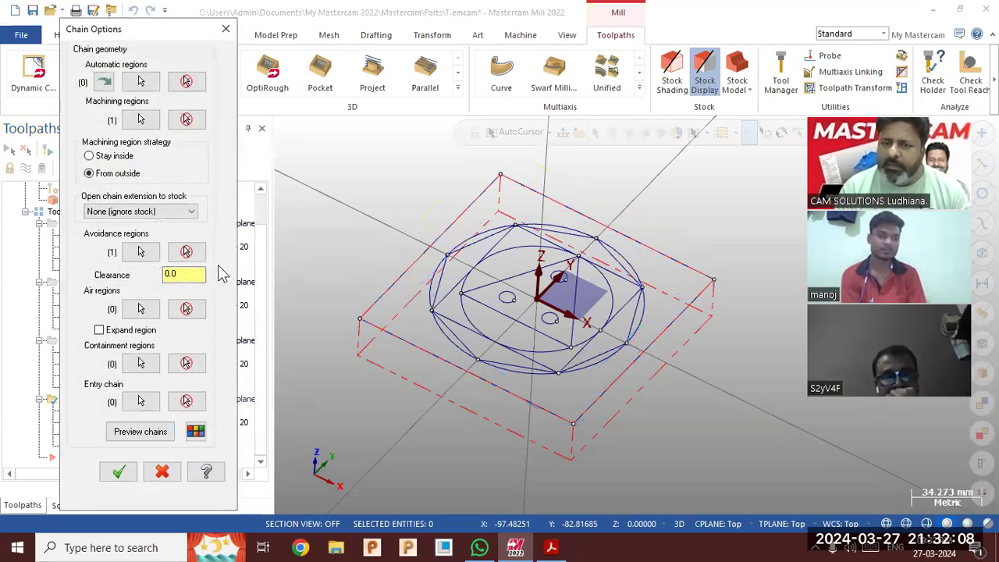
left_click(141, 252)
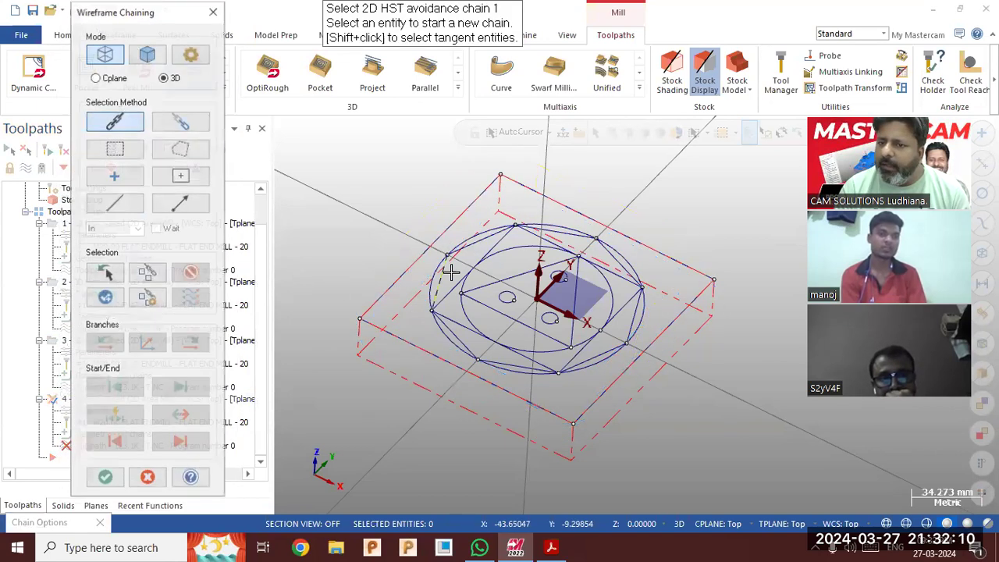
left_click(450, 268)
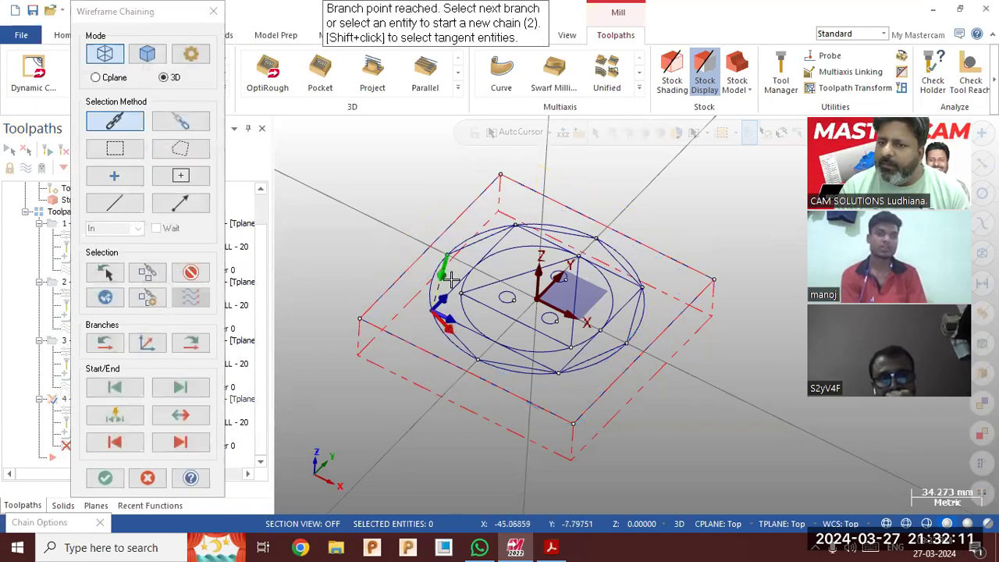
left_click(451, 336)
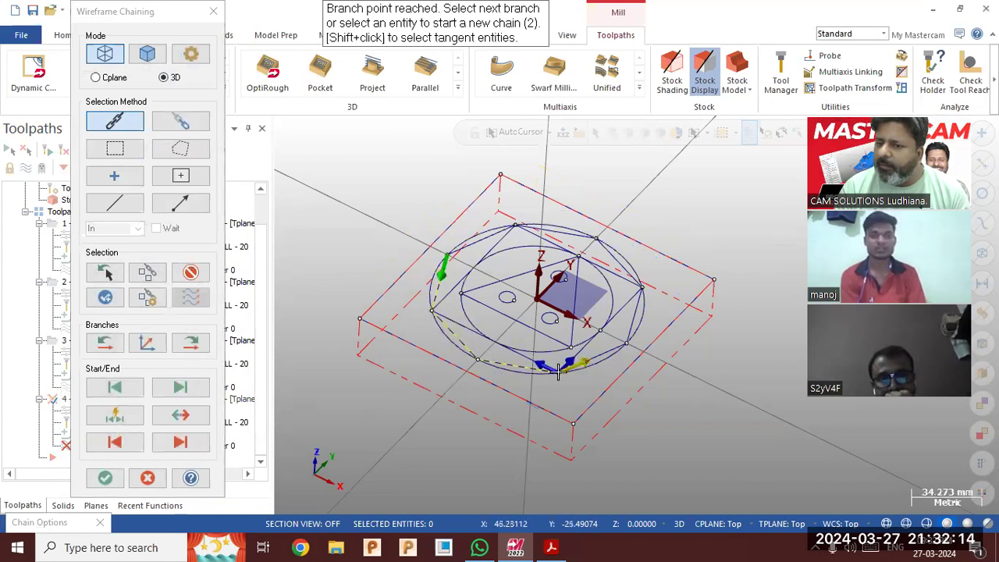
left_click(609, 353)
left_click(629, 333)
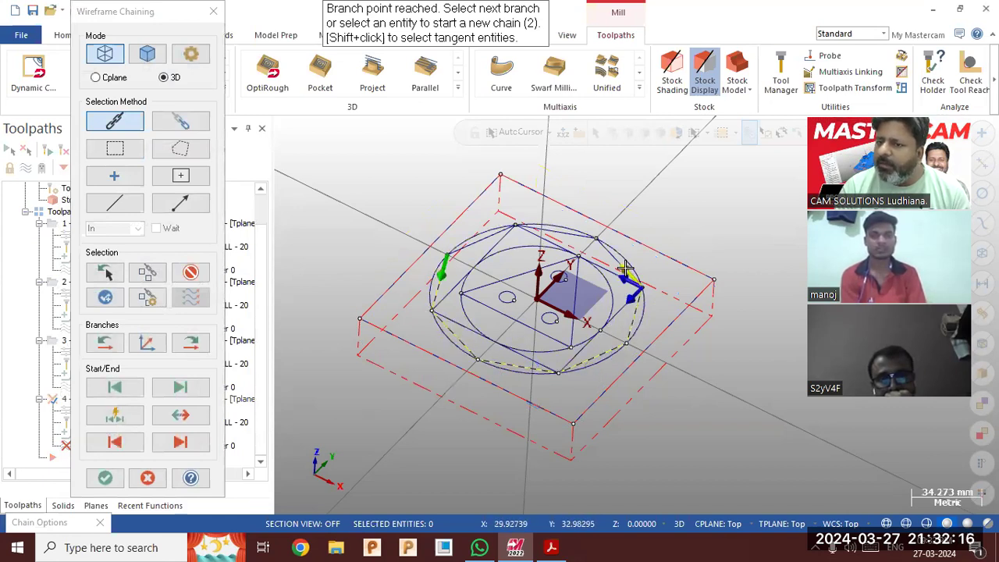
left_click(624, 279)
left_click(485, 238)
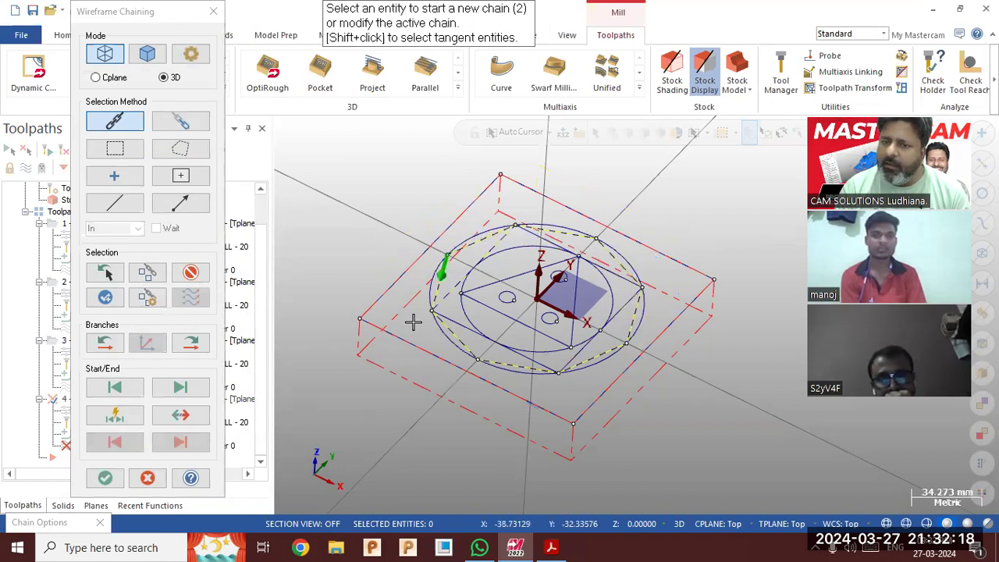
left_click(105, 477)
left_click(139, 433)
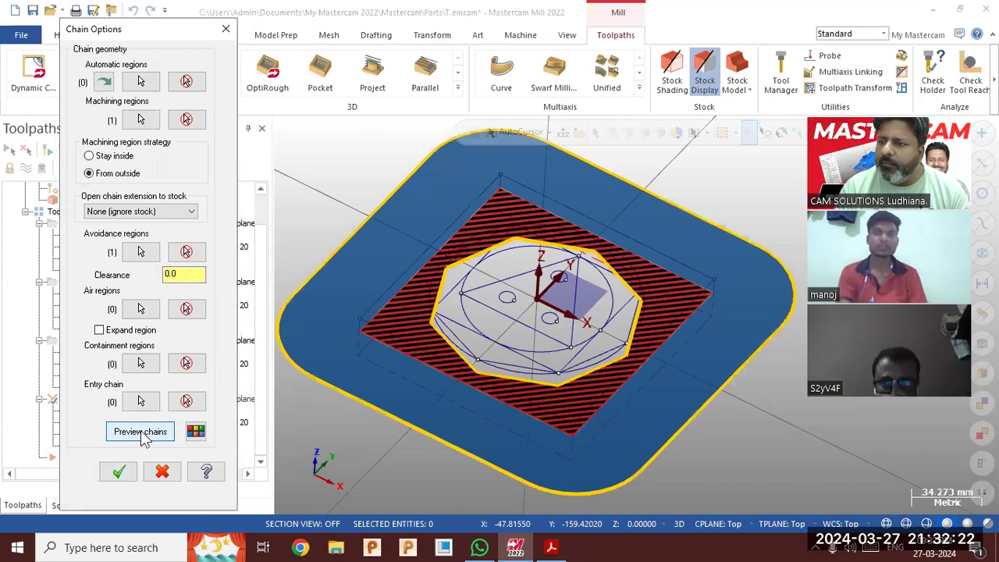
left_click(119, 473)
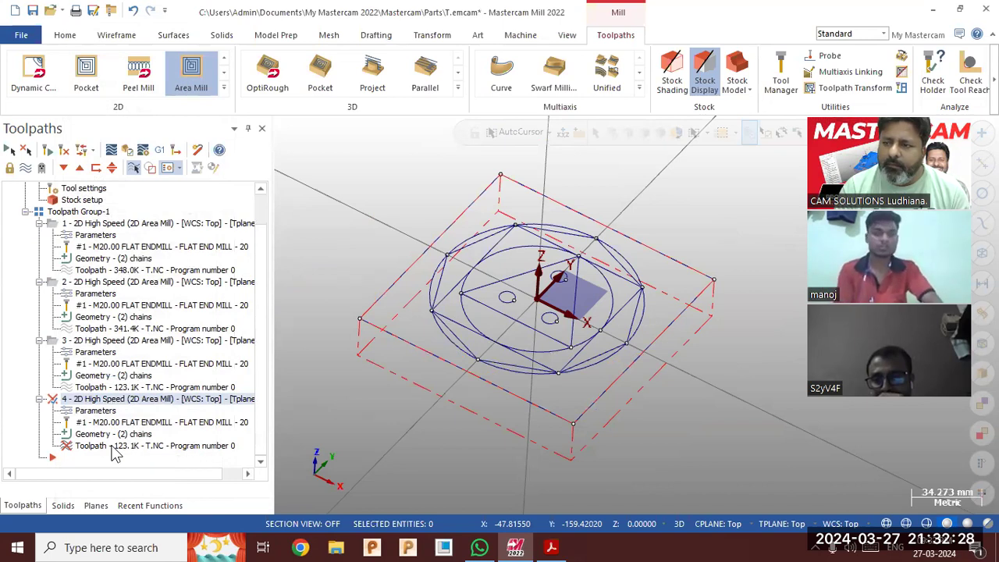
Set the fourth Area Mill's top of stock to -9 and depth to -12, and generate its toolpath.
left_click(95, 411)
left_click(196, 130)
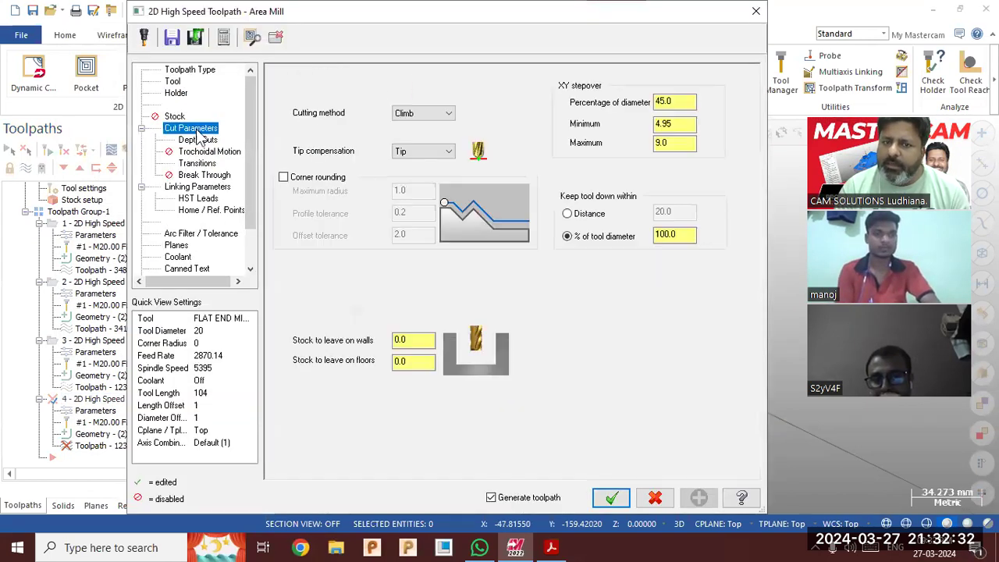
left_click(196, 187)
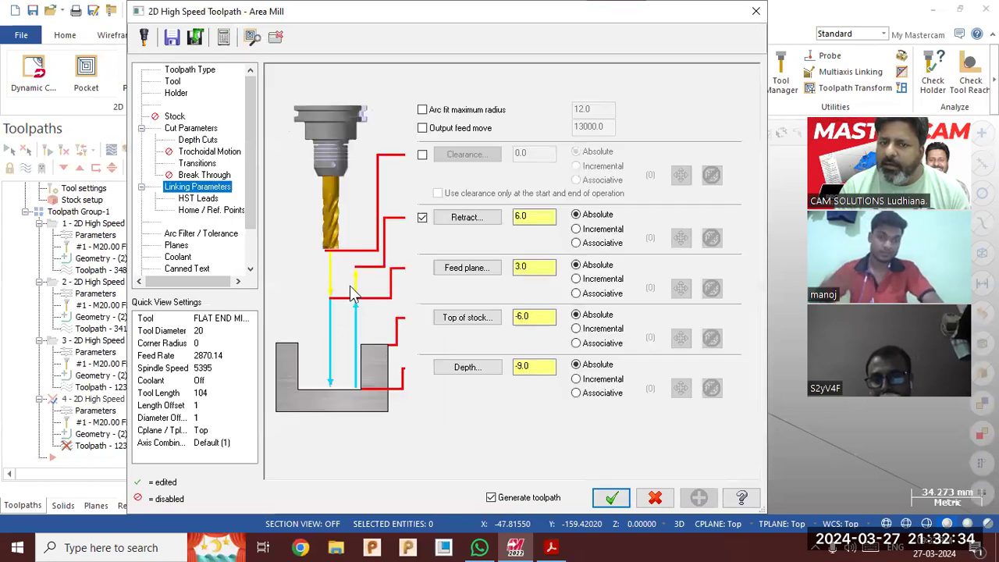
double_click(537, 316)
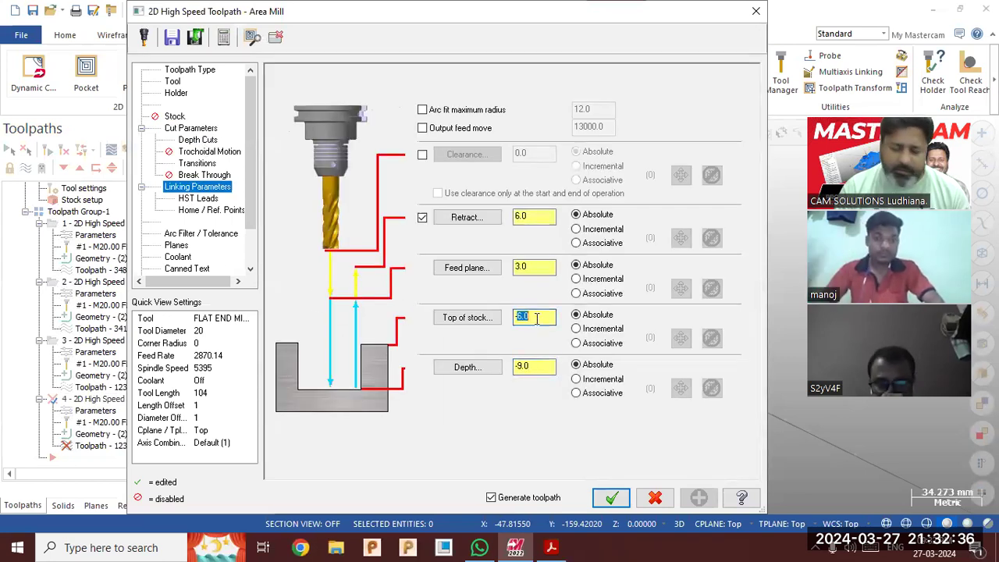
type("-9")
left_click(540, 365)
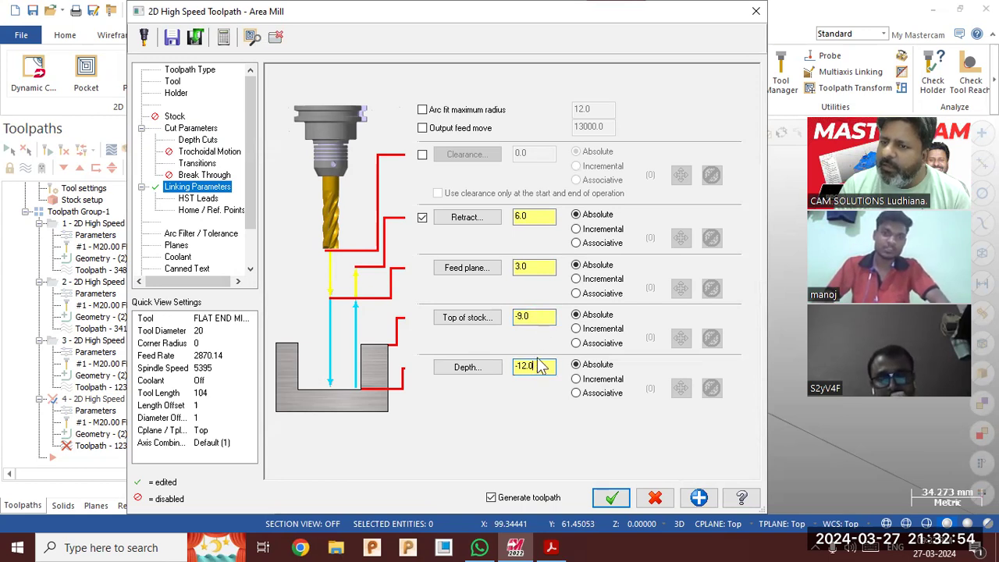
left_click(608, 497)
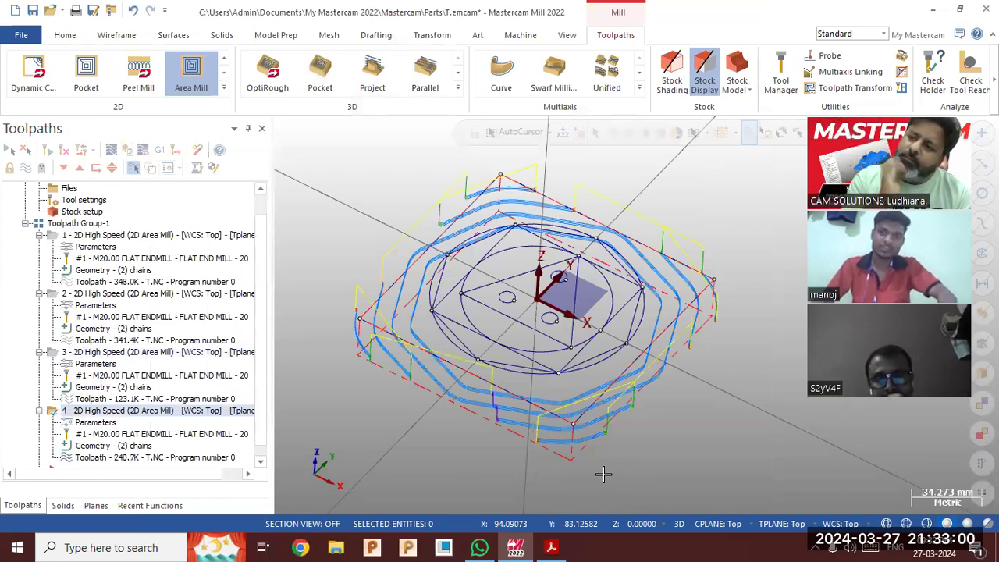
Inspect the fourth toolpath from the side, verify all four operations in the simulator and close it.
middle_click_drag(593, 469, 590, 454)
scroll(414, 343, "up", 3)
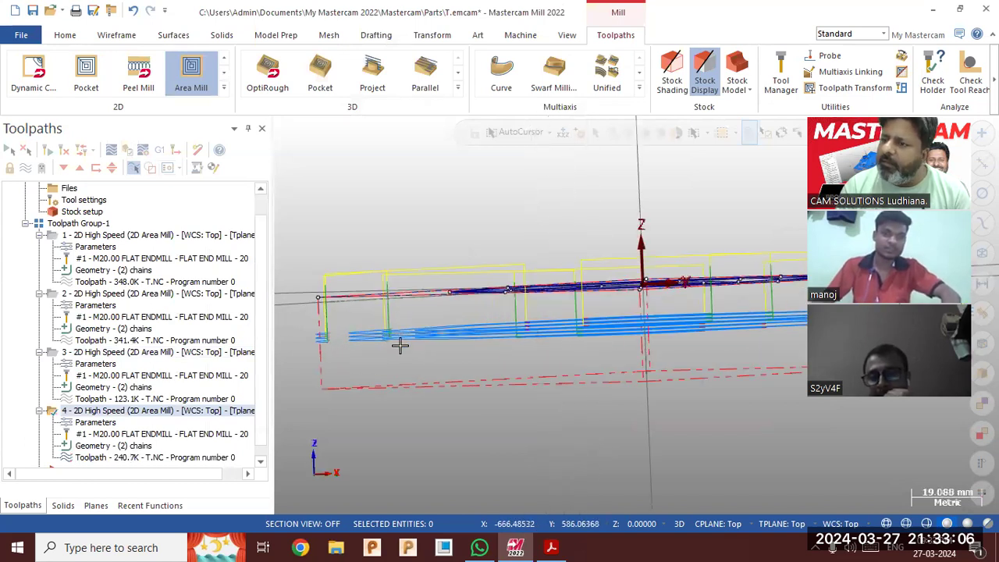
scroll(400, 347, "down", 4)
middle_click_drag(384, 302, 409, 312)
left_click(78, 223)
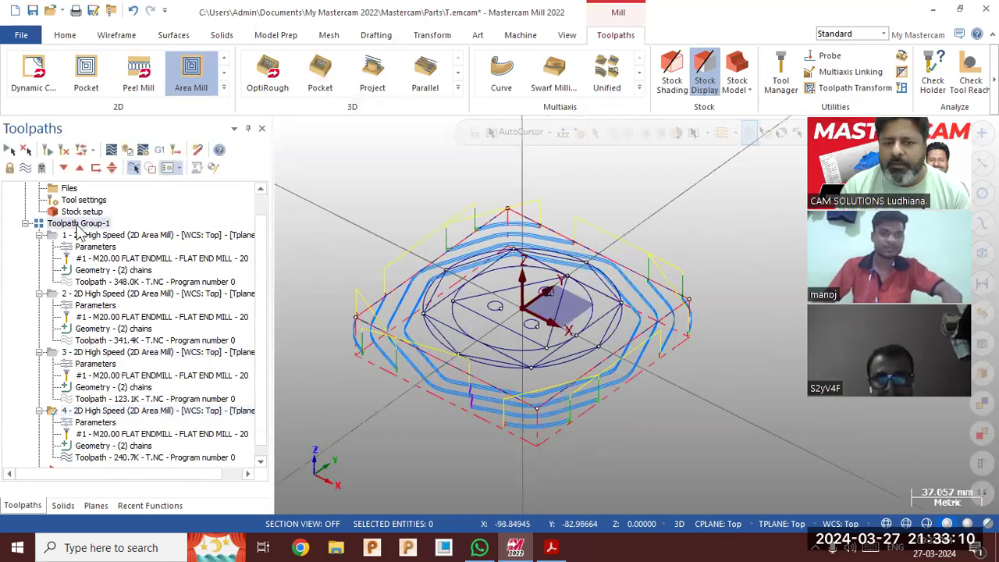
left_click(123, 151)
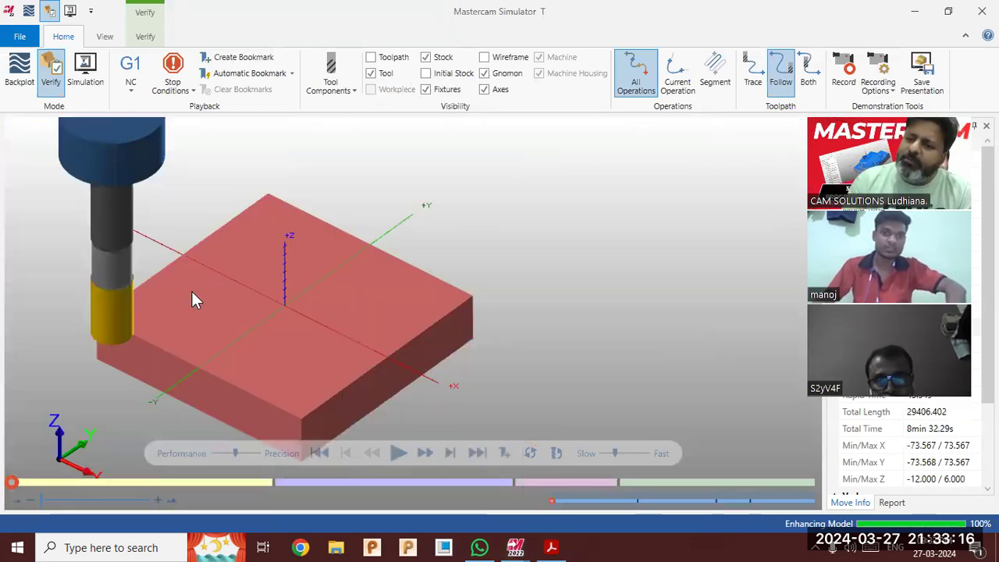
left_click(389, 451)
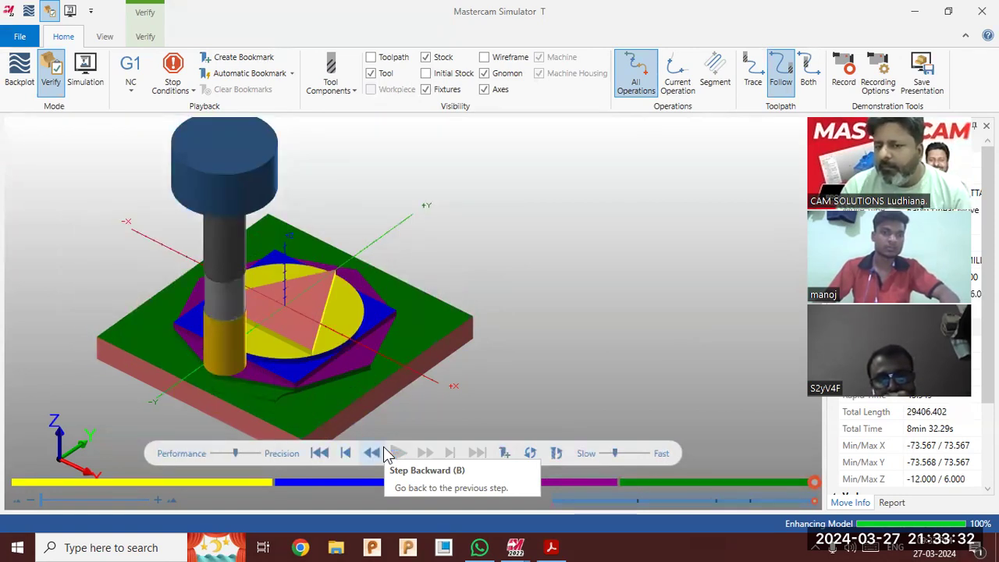
middle_click_drag(355, 303, 370, 284)
left_click(981, 12)
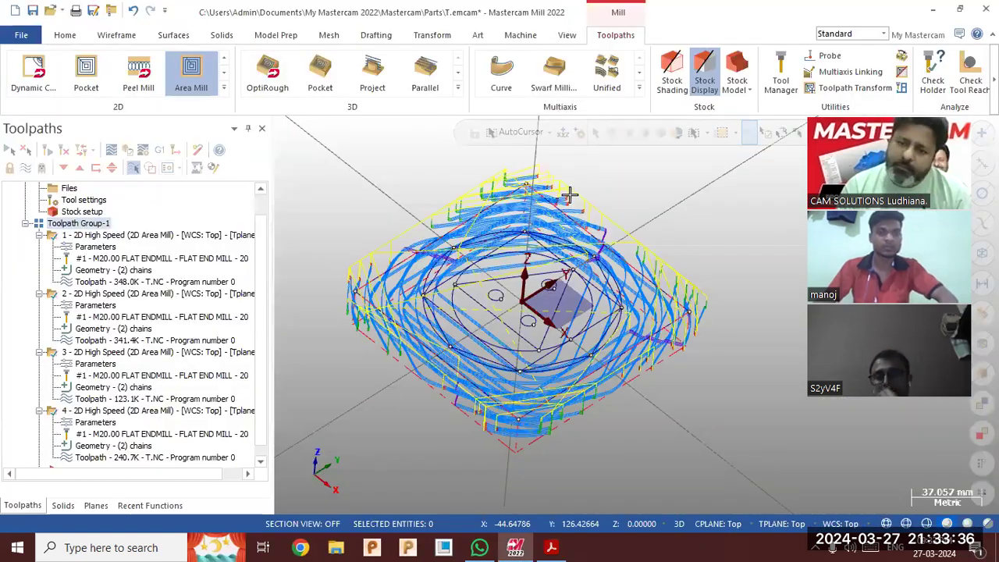
Copy the fourth Area Mill operation and paste it as a fifth operation in the toolpath group.
scroll(262, 343, "down", 1)
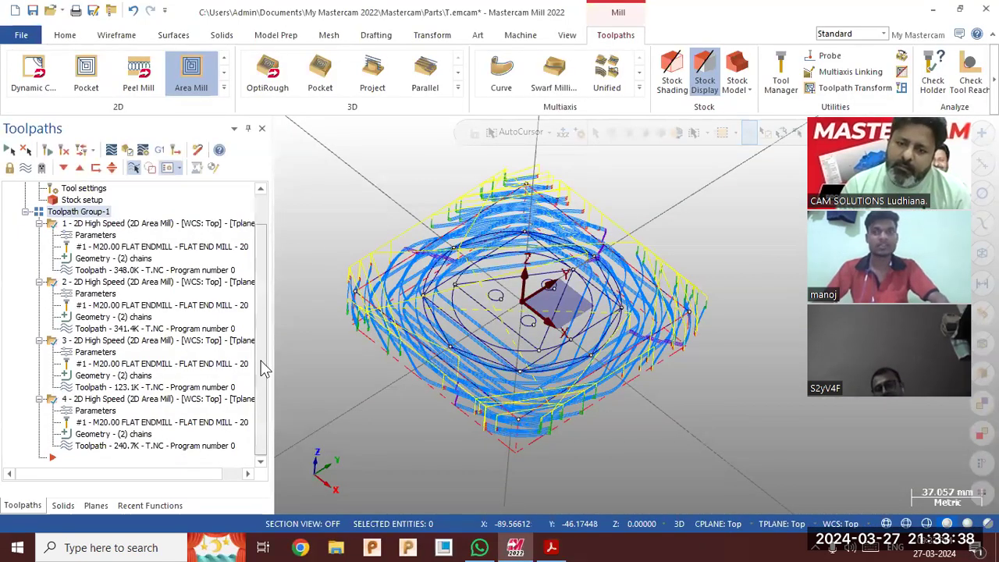
left_click(113, 399)
right_click(114, 399)
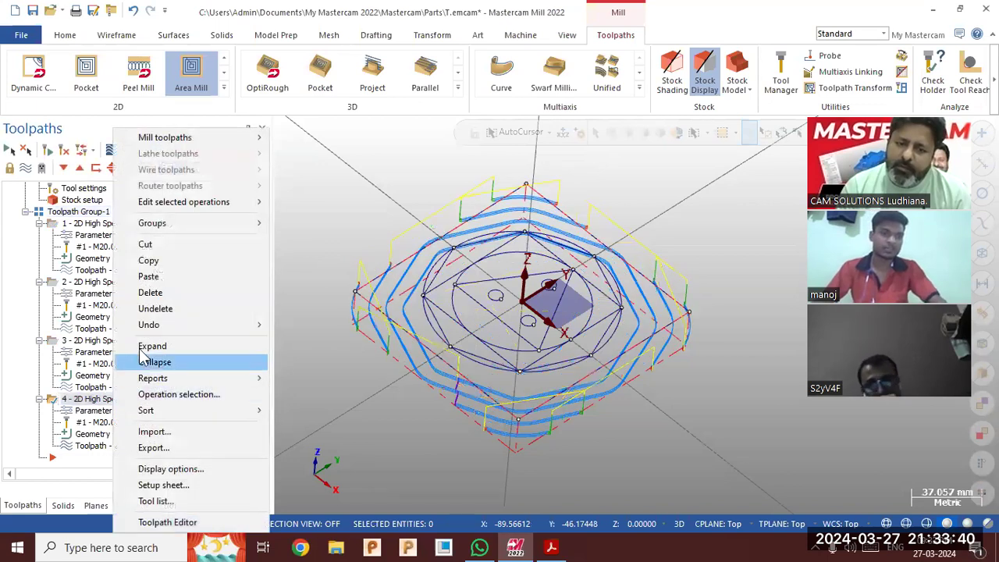
left_click(149, 261)
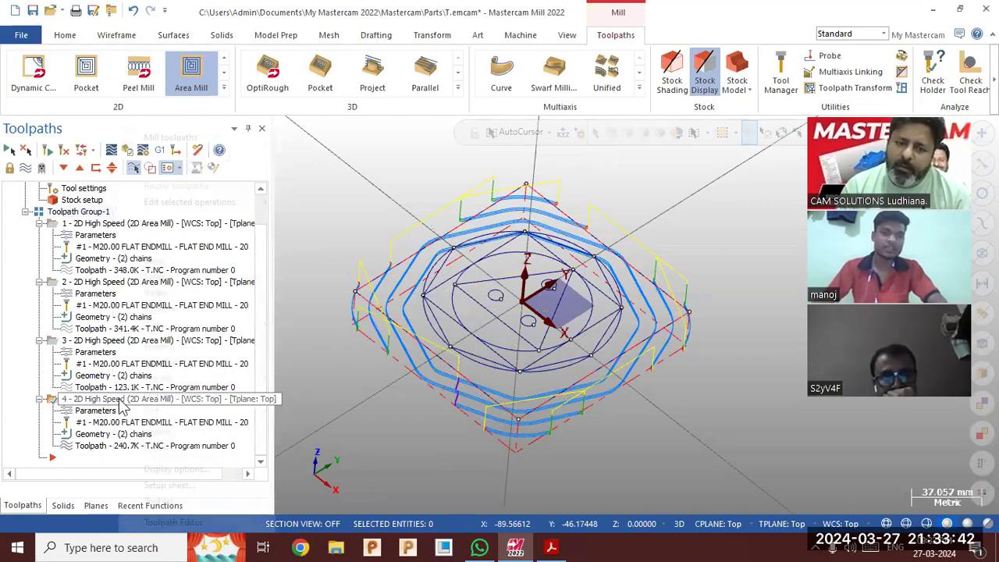
right_click(118, 399)
left_click(156, 276)
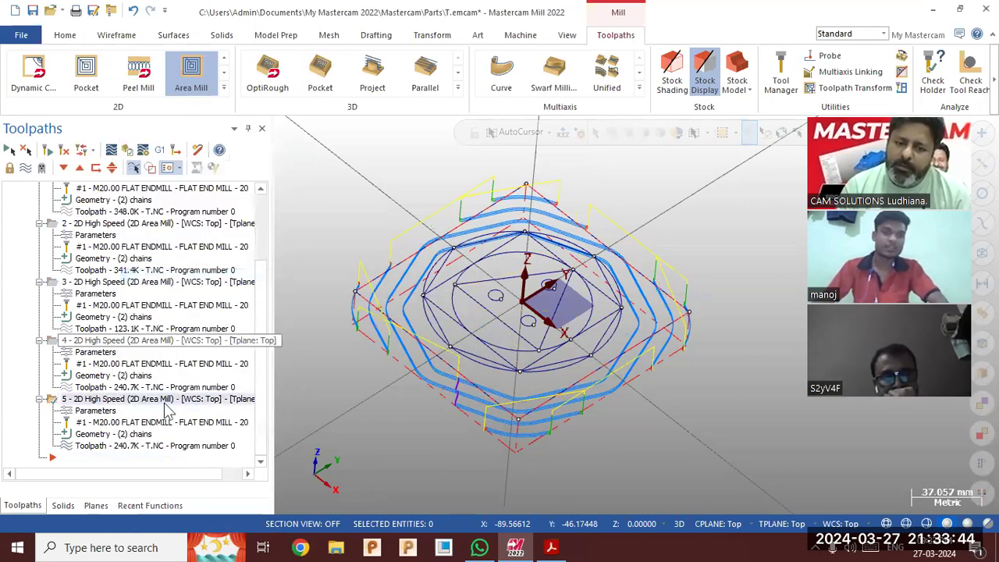
Replace the fifth operation's avoidance region with the outer circle, preview the chains and accept them.
left_click(127, 438)
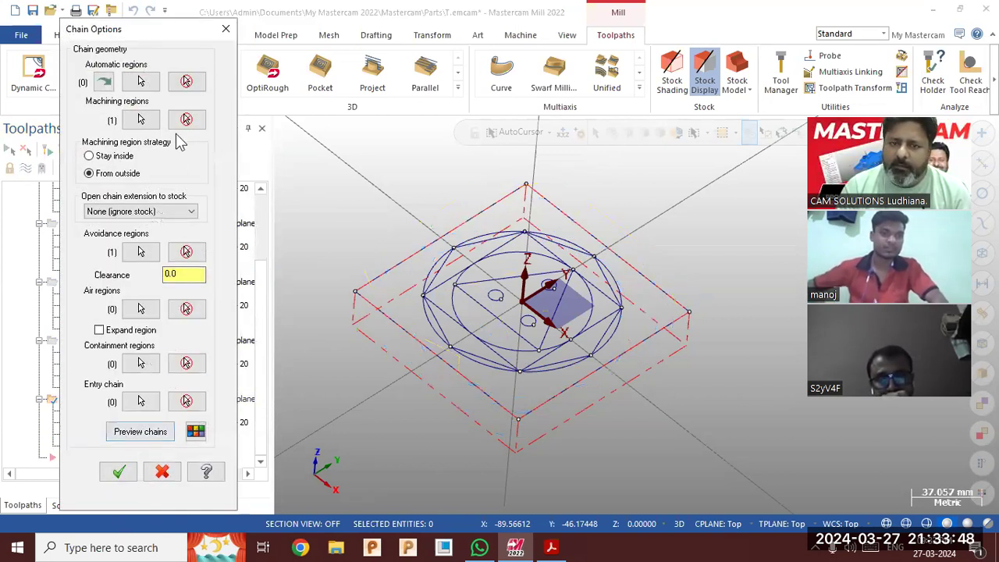
left_click(141, 251)
left_click(437, 263)
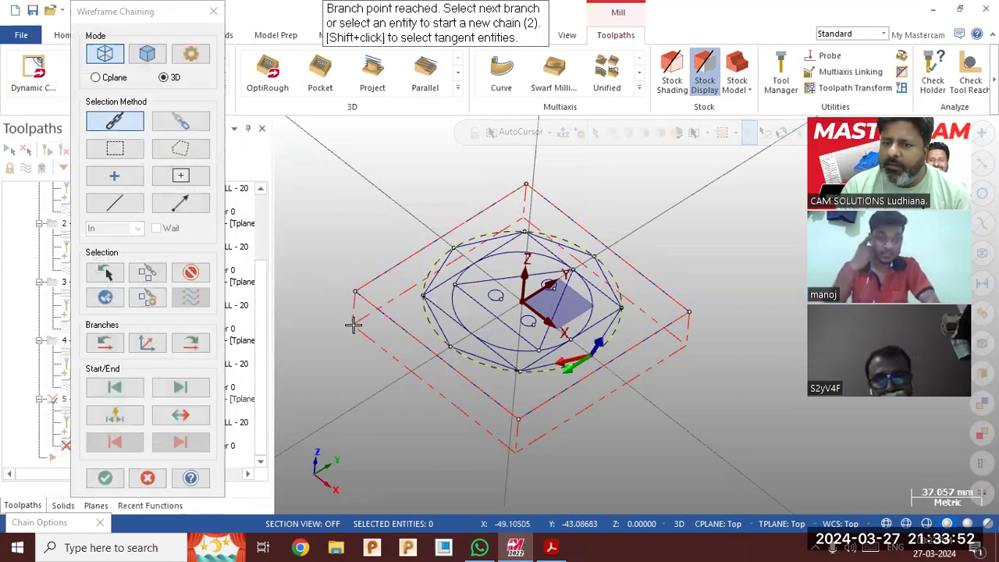
left_click(104, 478)
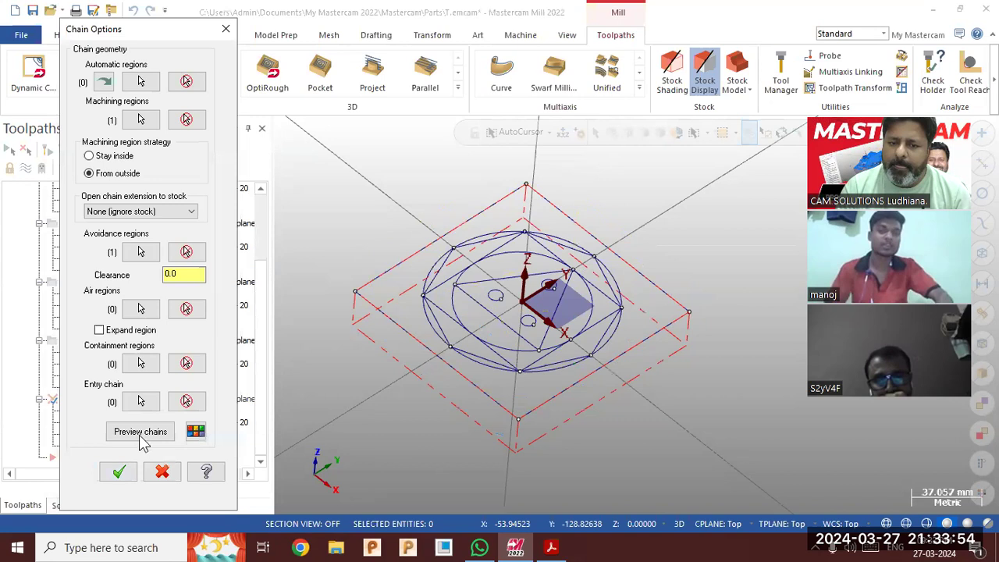
left_click(143, 436)
left_click(125, 471)
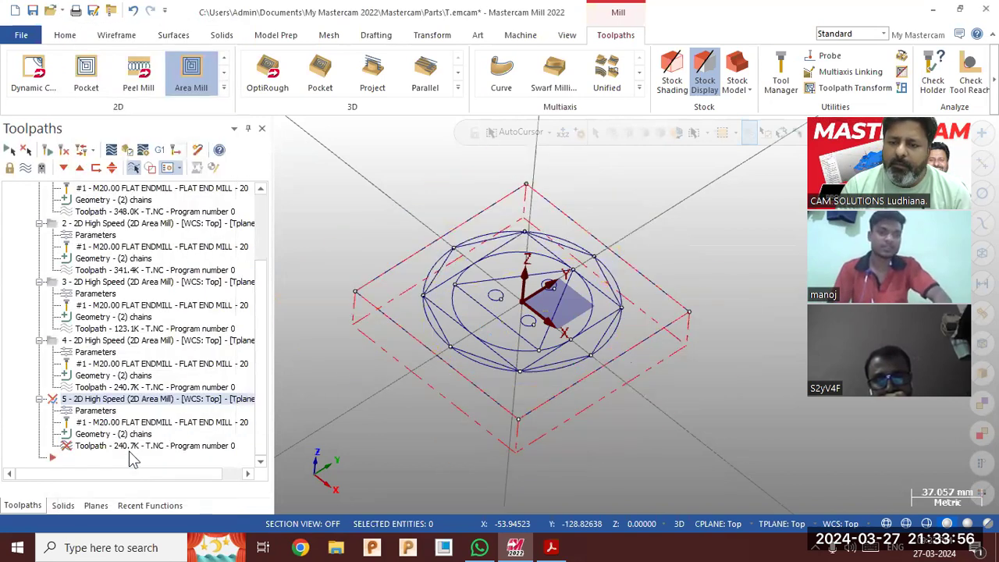
Set the fifth Area Mill's top of stock to -12 and depth to -15, and generate its toolpath.
left_click(99, 412)
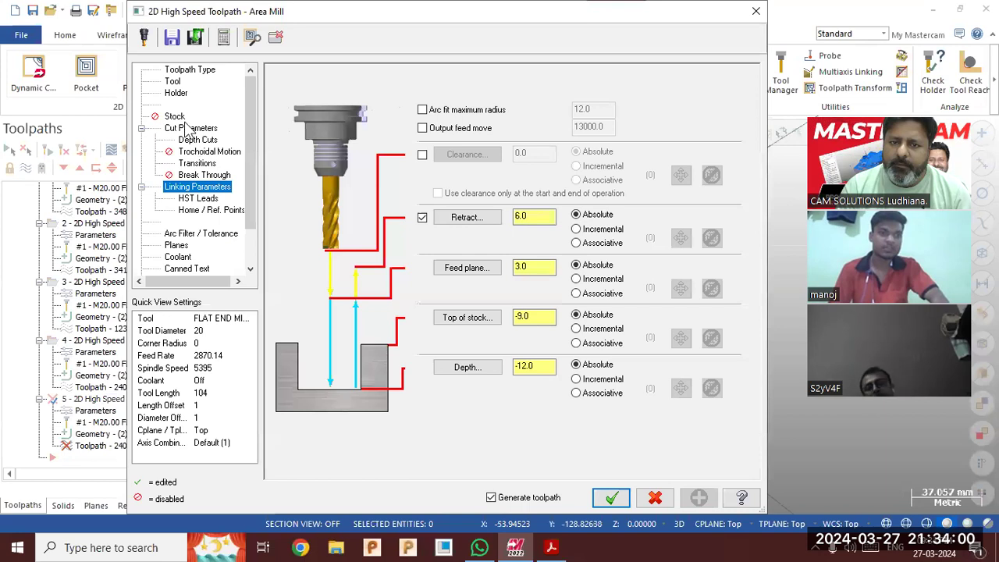
left_click(187, 128)
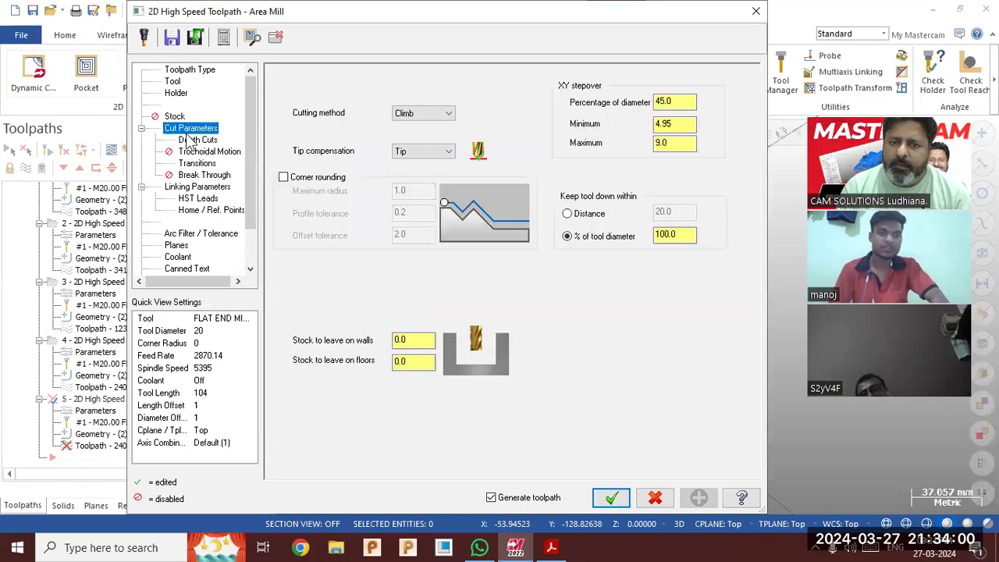
left_click(206, 189)
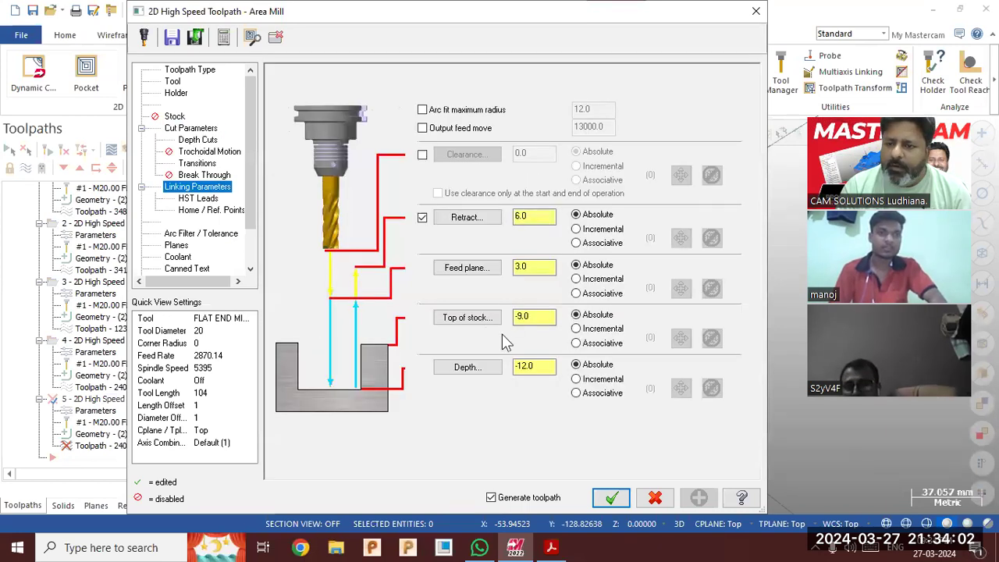
left_click_drag(548, 320, 460, 328)
type("-12")
left_click(543, 368)
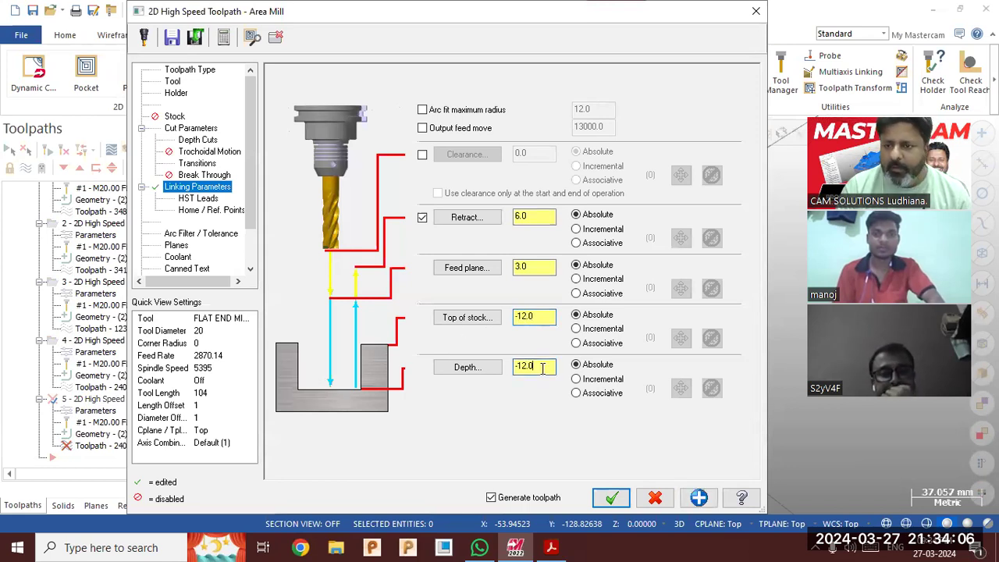
type("-15")
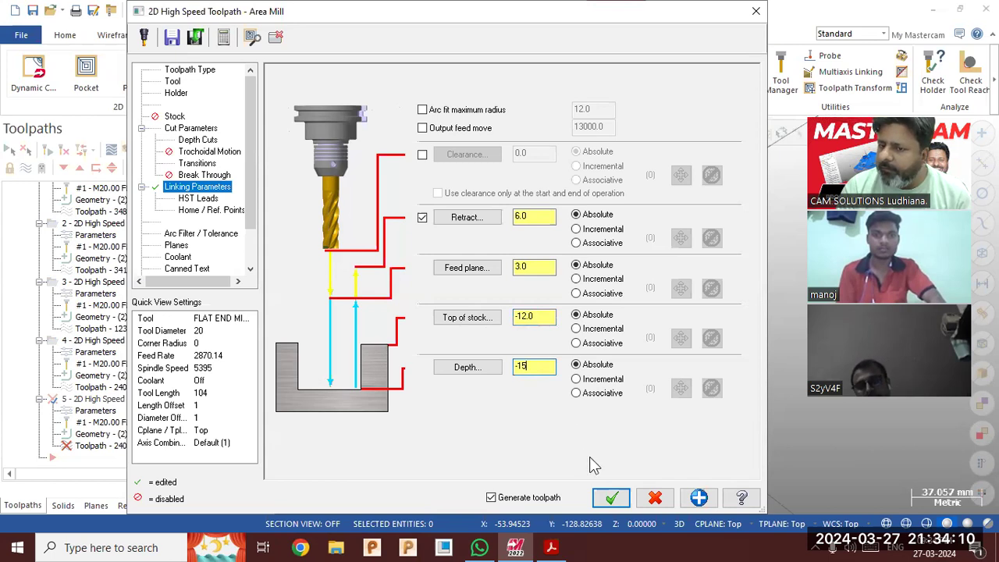
left_click(609, 497)
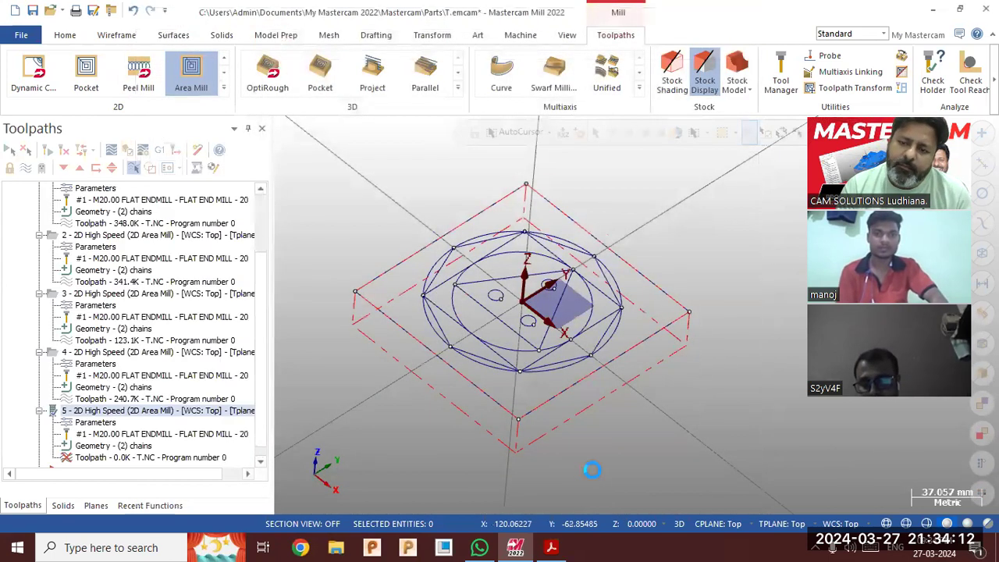
View the fifth toolpath from a lower angle and switch to the 2d.pdf exercise drawing to check the step heights.
middle_click_drag(558, 451, 563, 429)
left_click(556, 547)
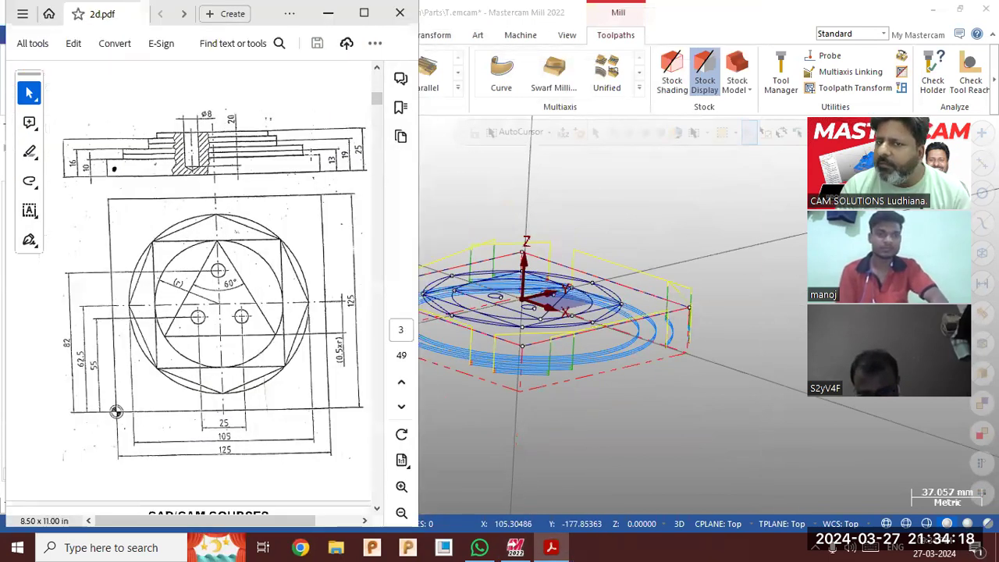
Check the dimensioned drawing in 2d.pdf against the part's stepped levels and return to Mastercam.
left_click(332, 14)
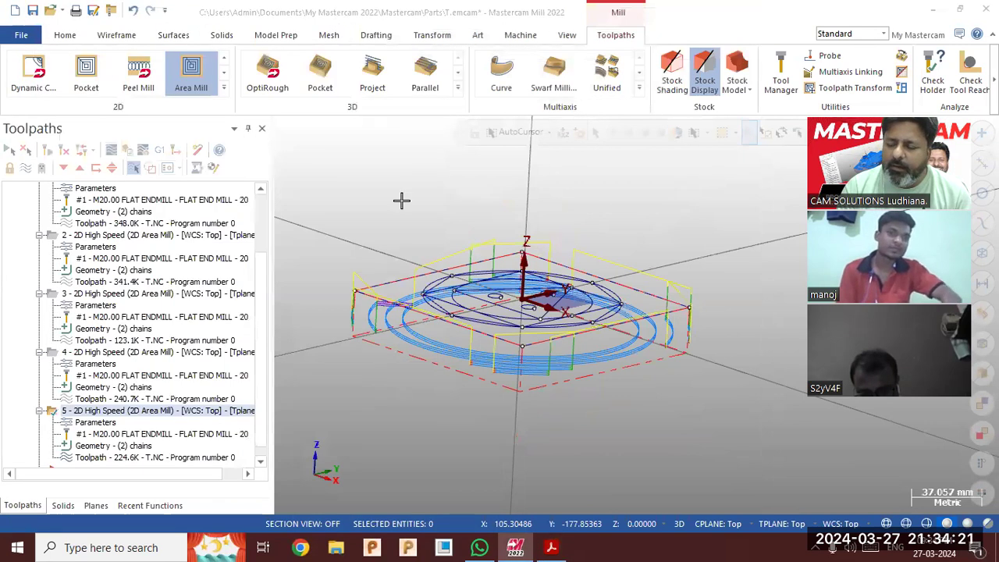
left_click(551, 548)
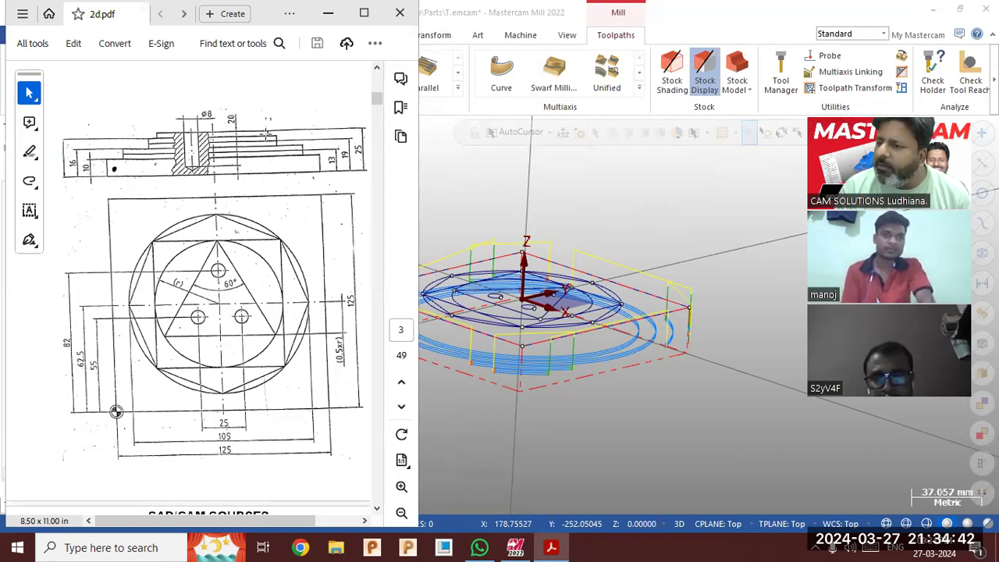
left_click(327, 13)
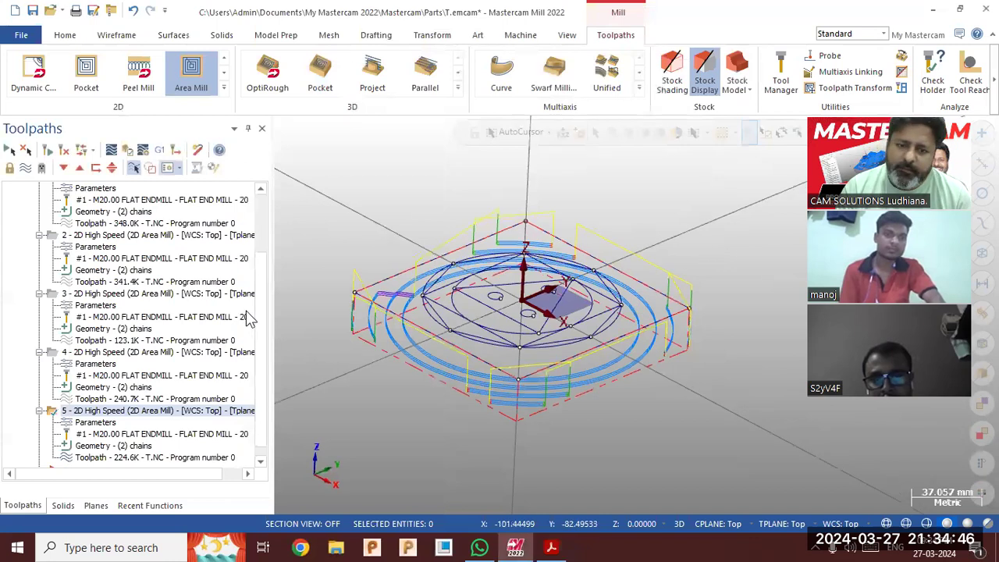
Verify all operations of Toolpath Group-1 at a faster playback speed and inspect the machined stepped part.
left_click_drag(270, 327, 175, 268)
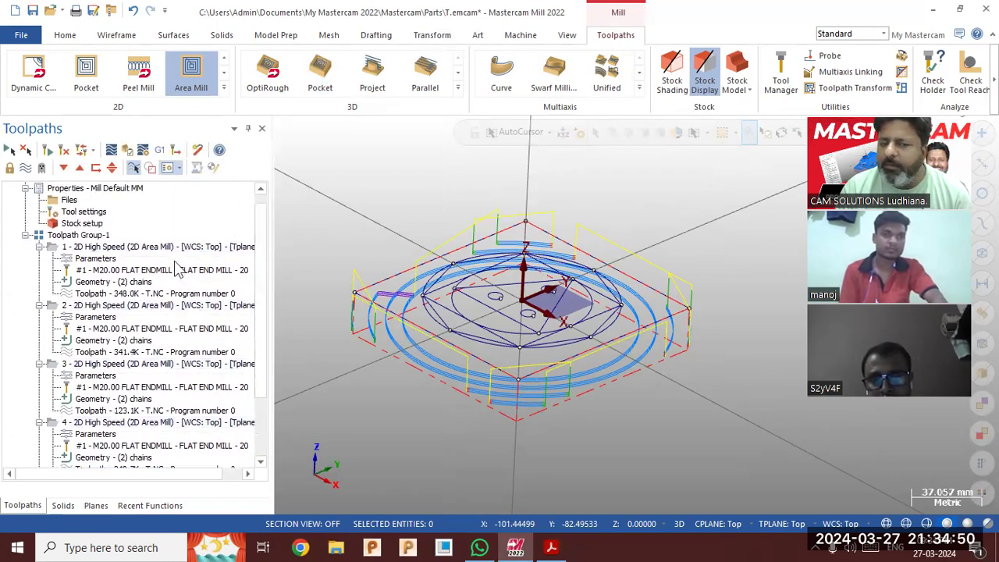
left_click(79, 236)
left_click(129, 150)
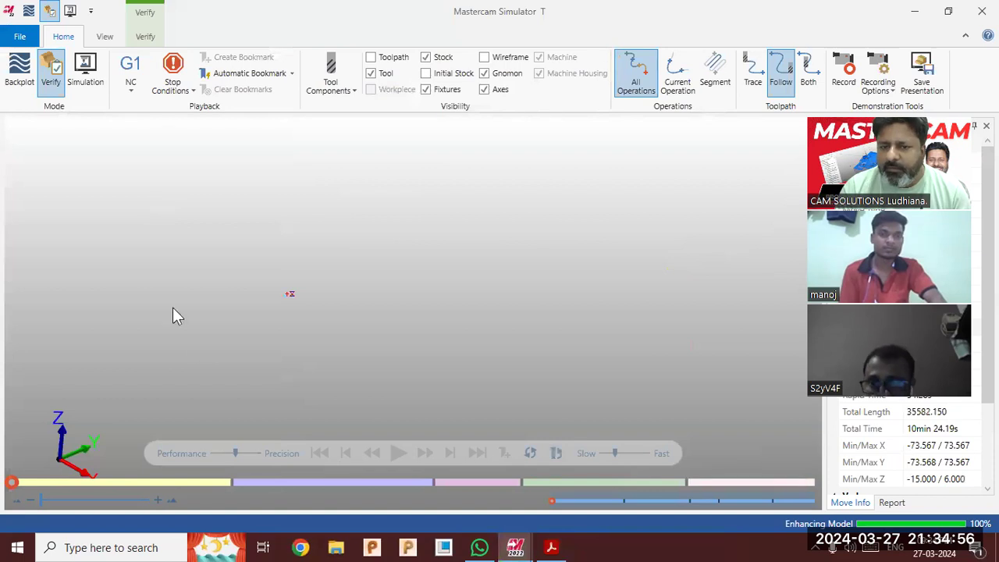
left_click(398, 453)
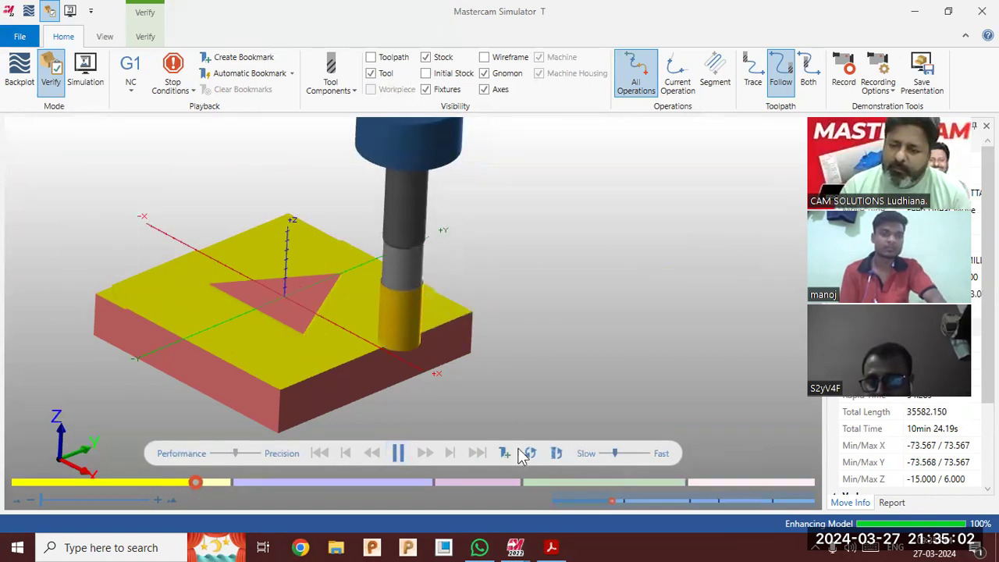
left_click_drag(619, 455, 650, 458)
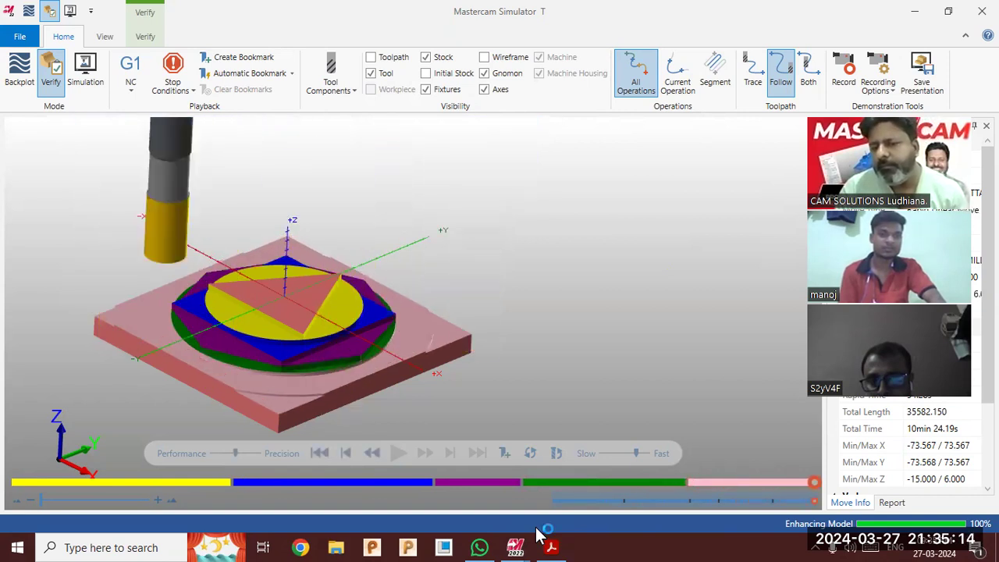
middle_click_drag(474, 362, 459, 281)
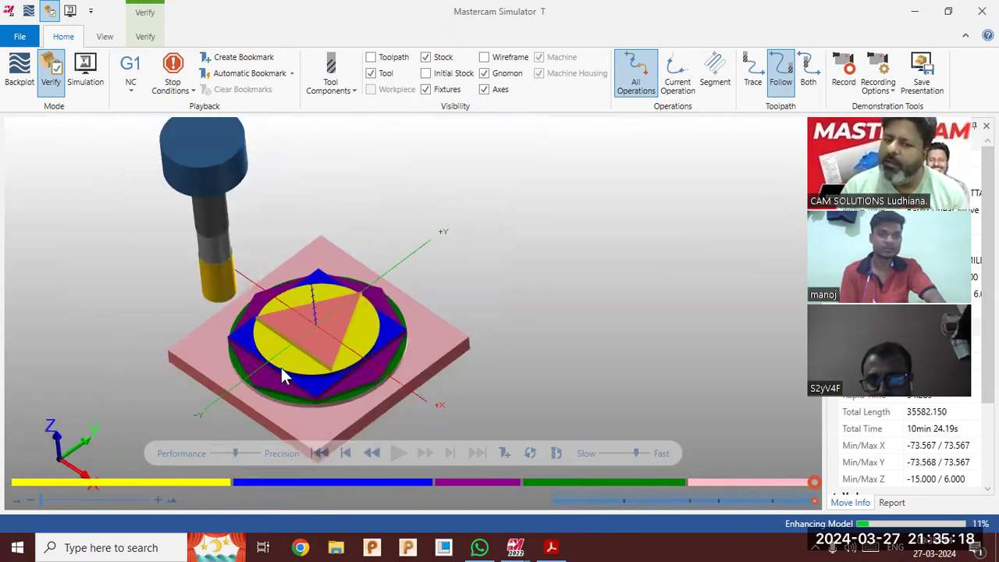
scroll(457, 274, "down", 5)
scroll(453, 275, "up", 7)
middle_click_drag(442, 306, 417, 299)
scroll(413, 326, "up", 3)
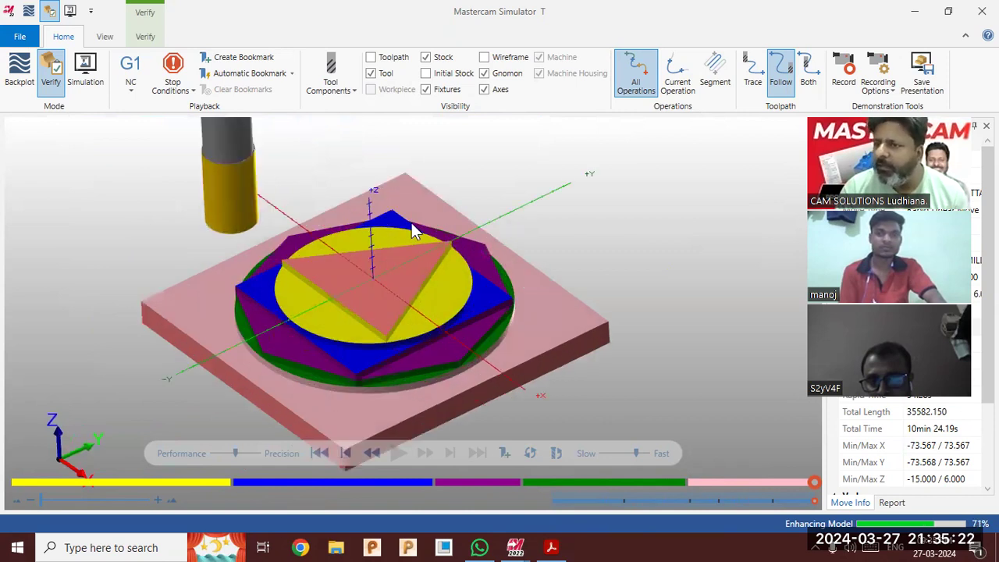
scroll(412, 232, "down", 2)
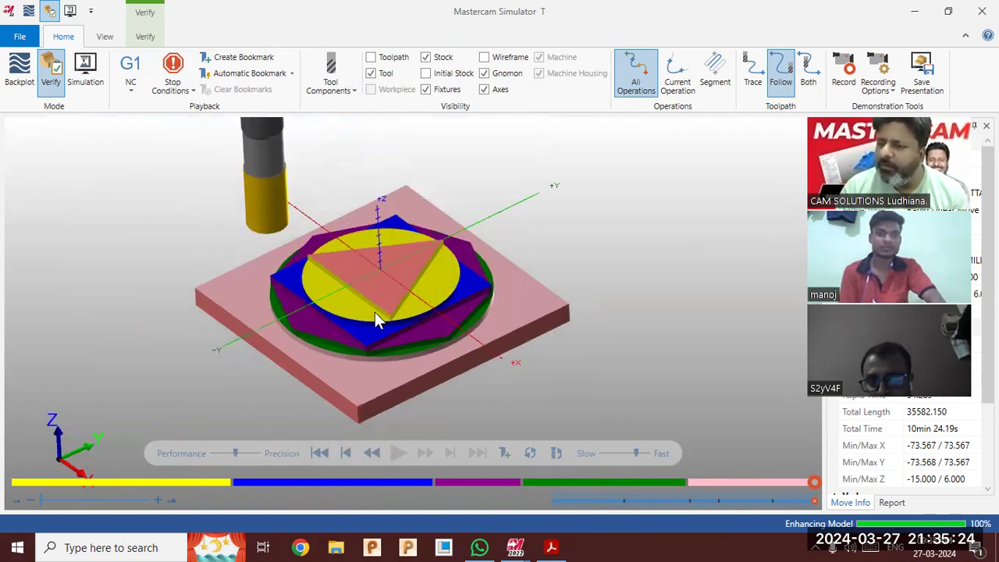
Save the verified stock as an STL file on the Desktop, named with the participant's first name followed by "cam".
left_click(143, 37)
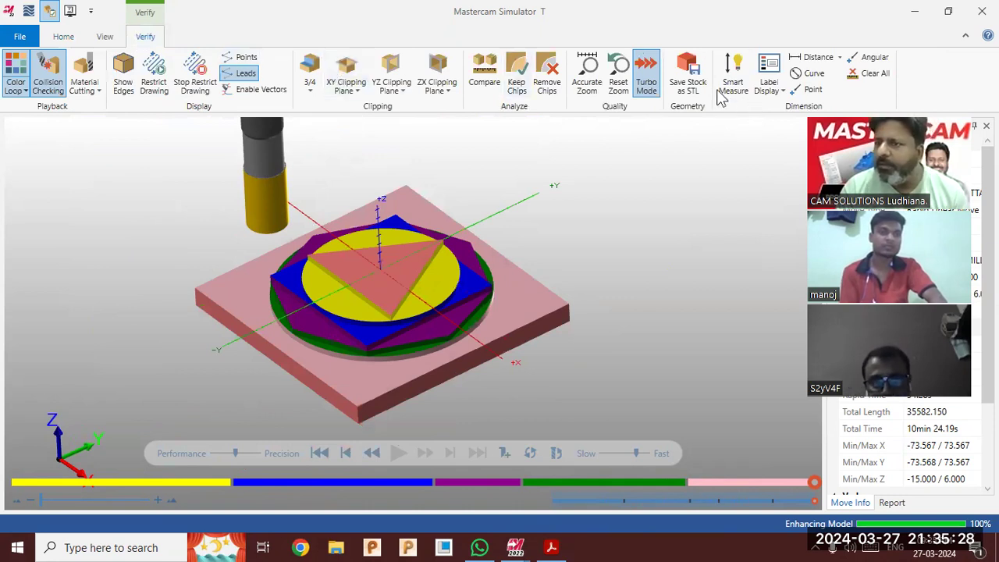
left_click(687, 78)
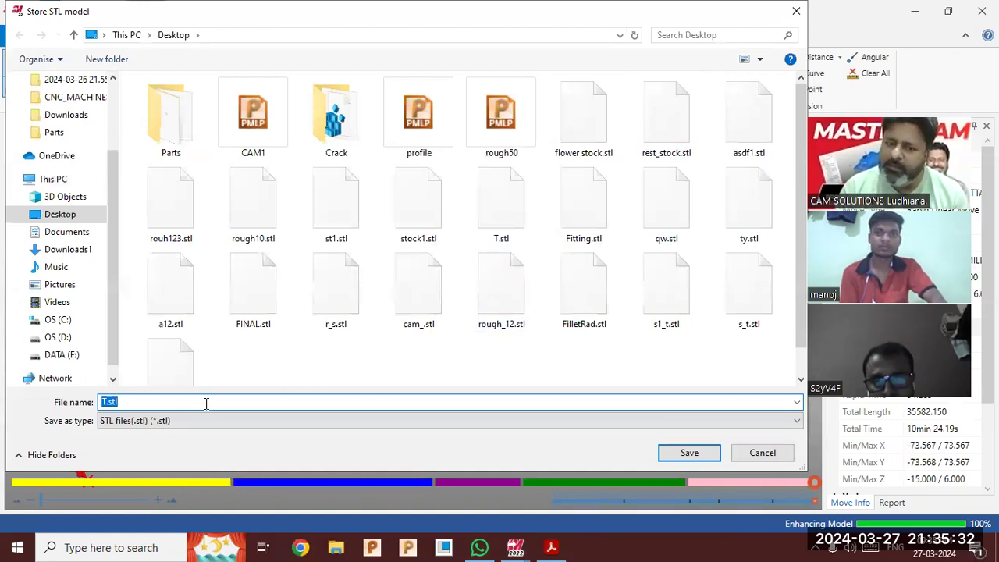
type("manojcam")
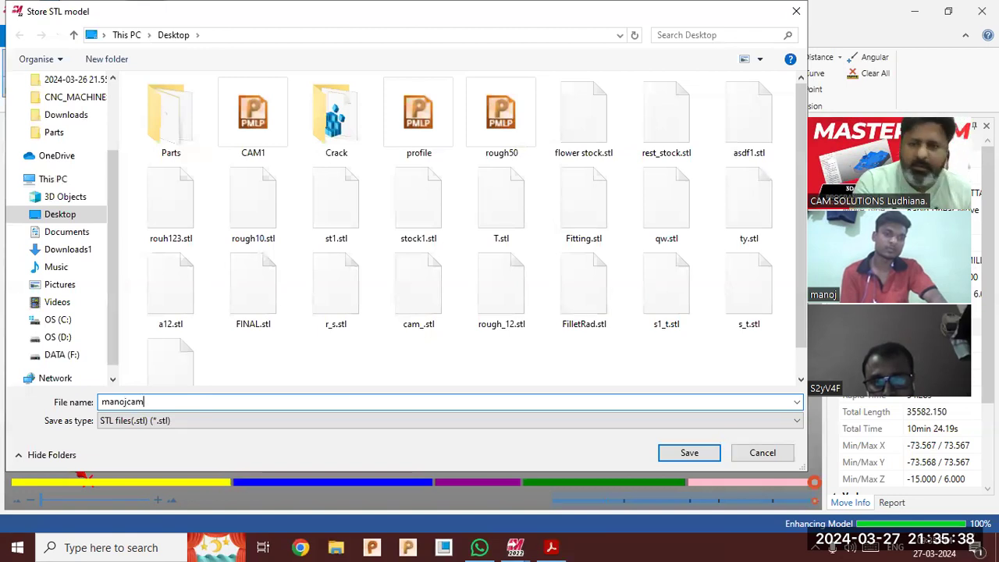
left_click(697, 457)
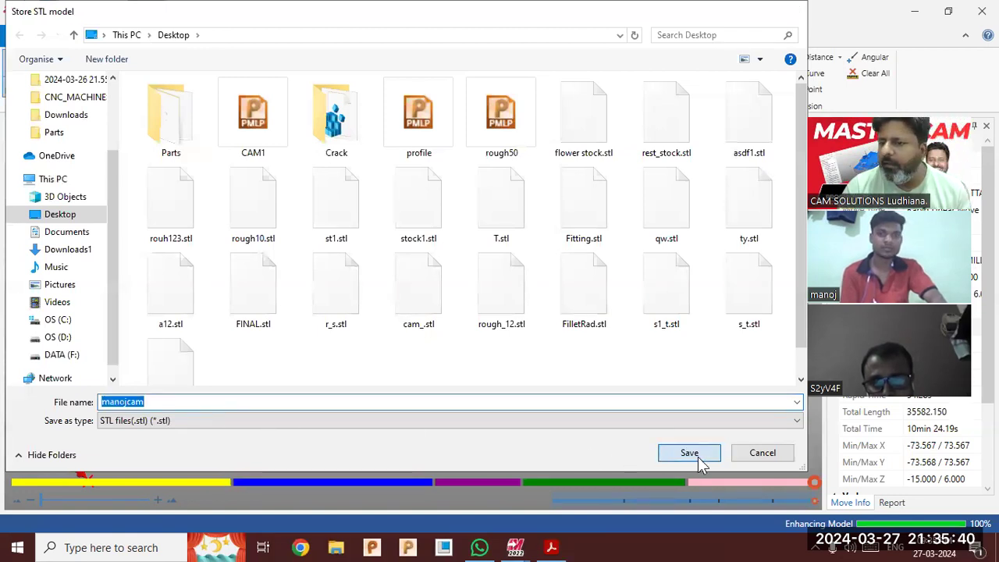
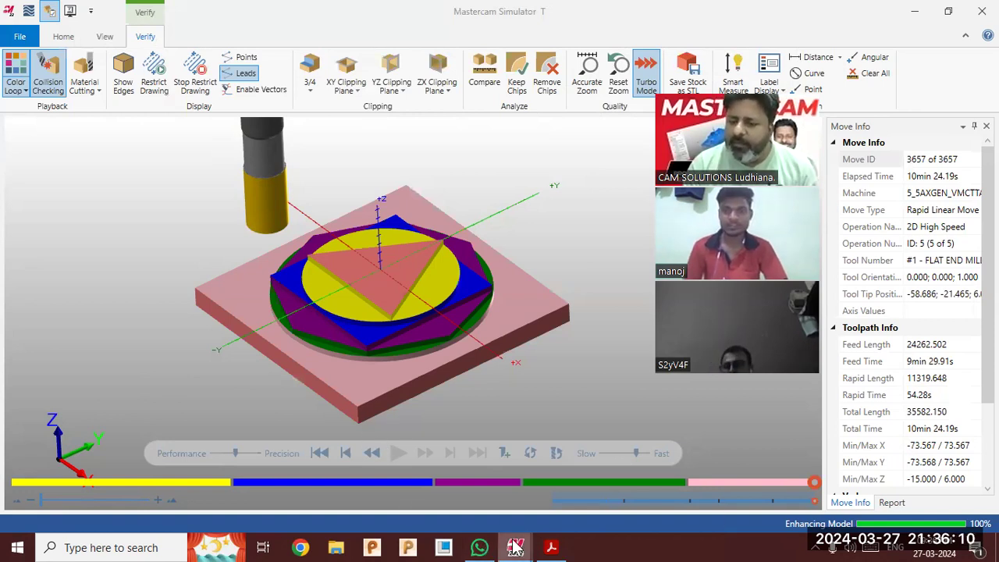
Return to the Mastercam part and post only the first 2D Area Mill operation as an NC file named 1.
mouse_move(517, 546)
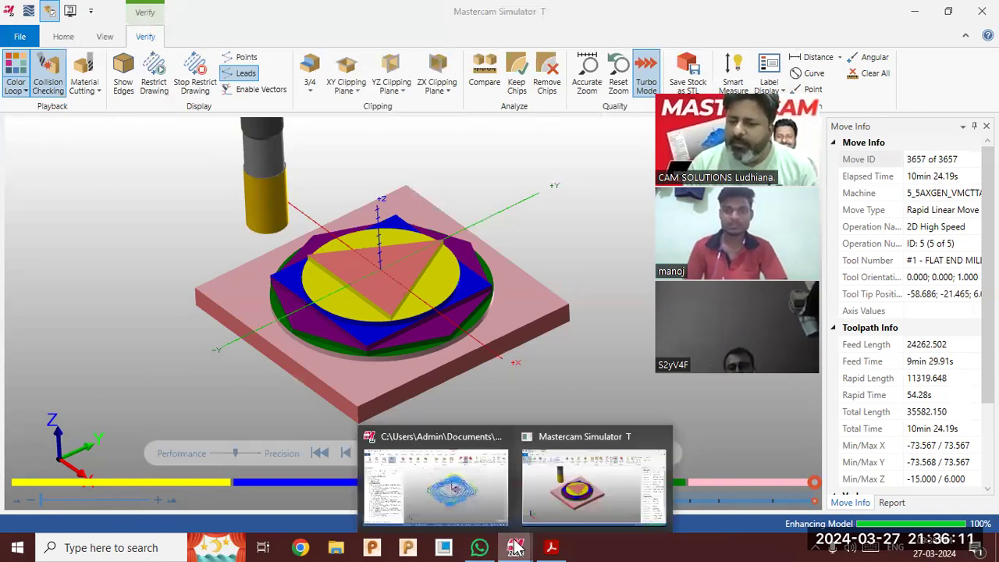
left_click(455, 497)
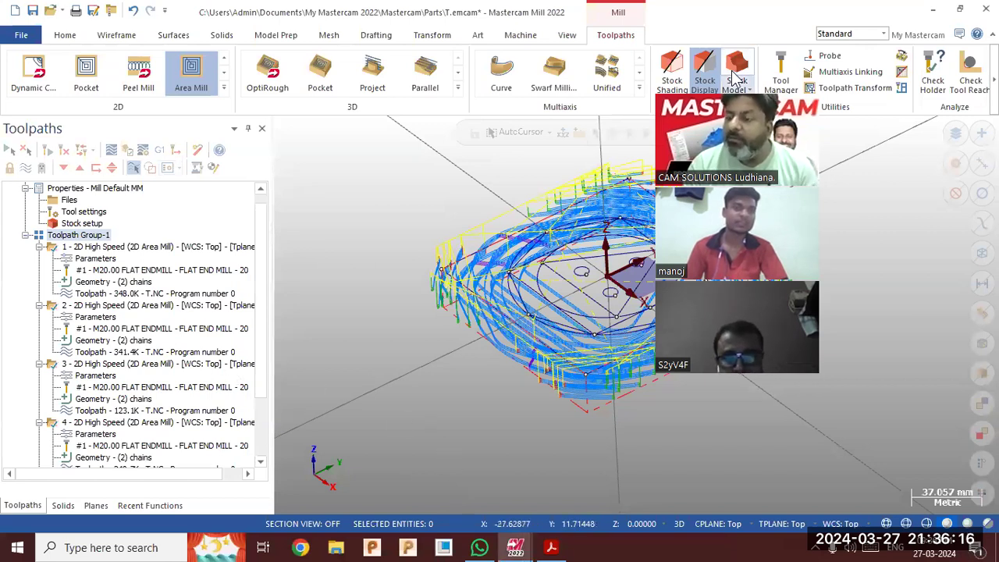
scroll(774, 203, "up", 1)
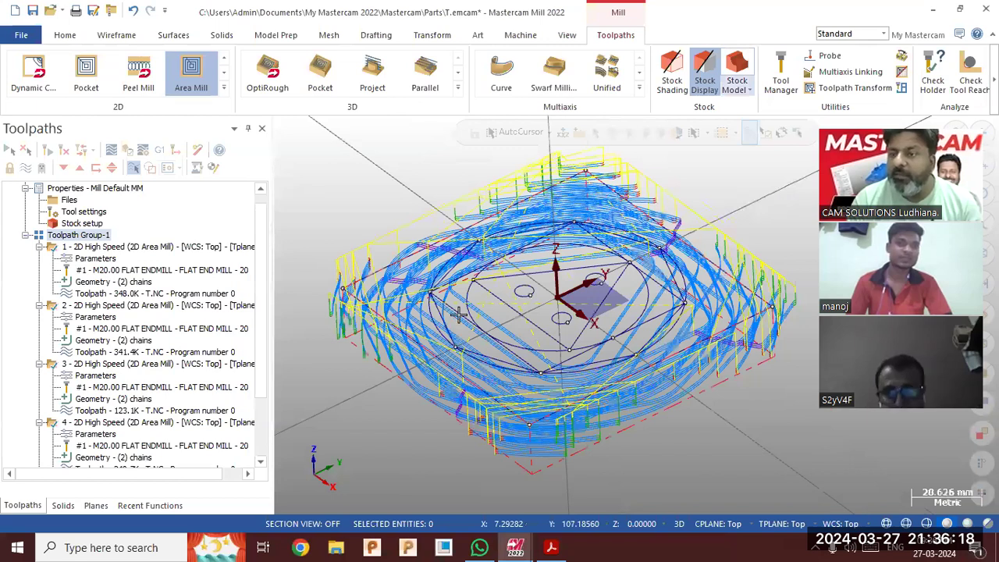
scroll(667, 285, "up", 1)
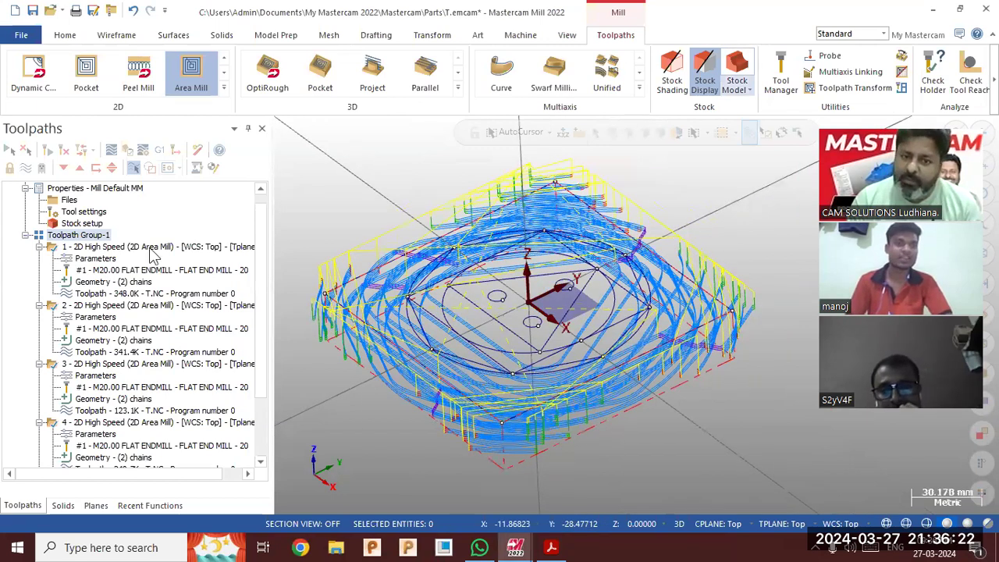
left_click(63, 247)
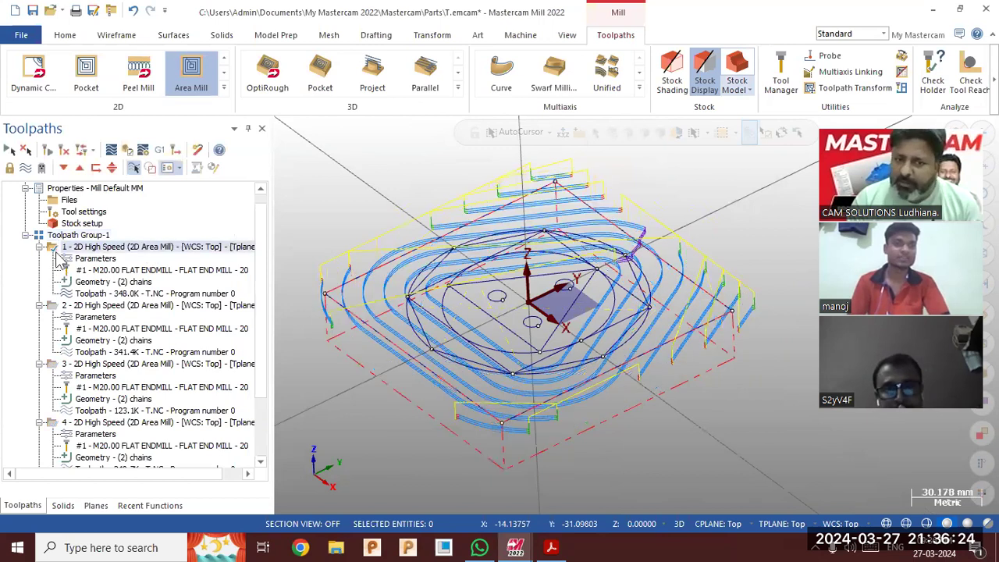
left_click(160, 150)
left_click(461, 387)
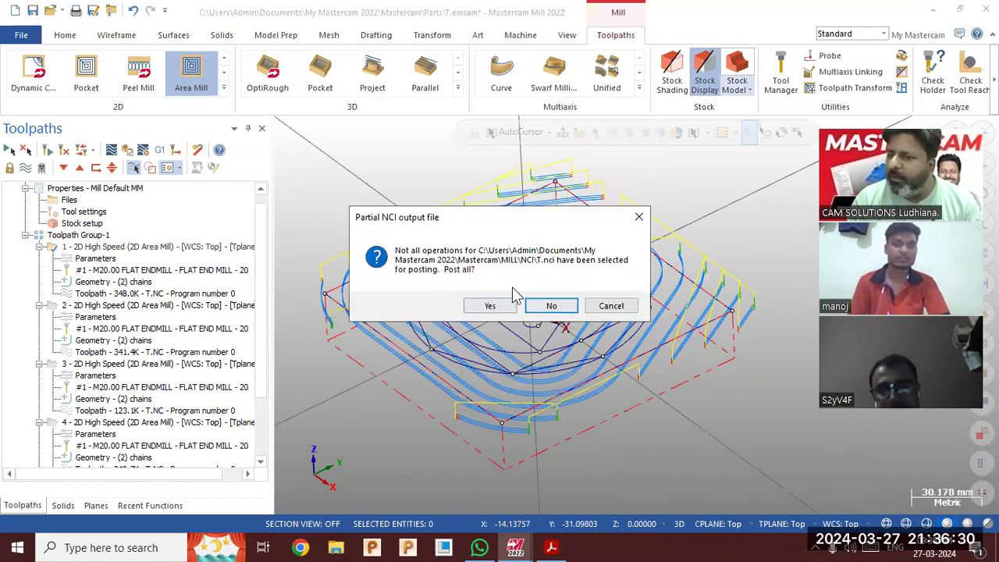
left_click(551, 307)
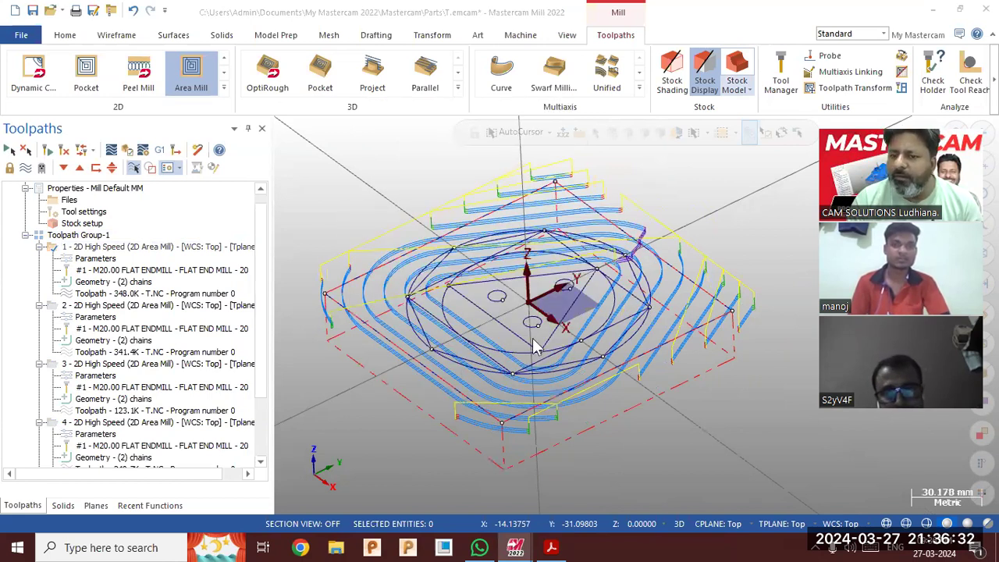
type("1")
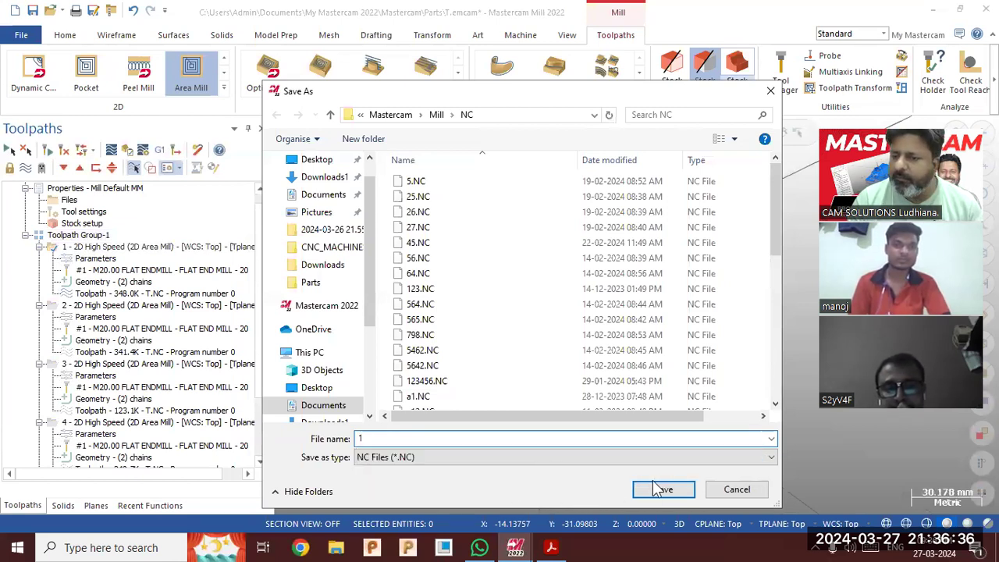
left_click(661, 488)
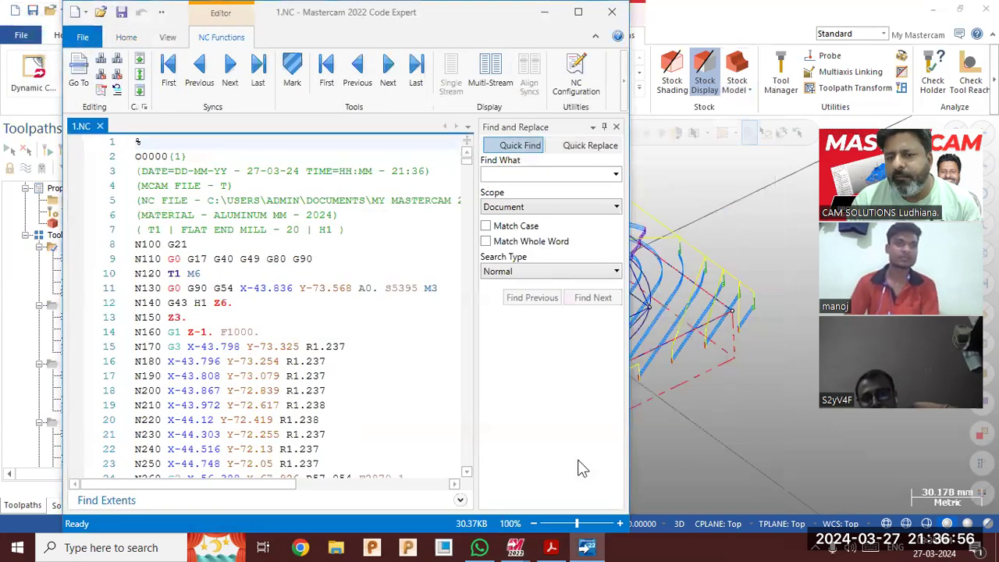
Review the posted 1.NC program from its header to its end and close the code editor.
scroll(362, 381, "down", 6)
scroll(362, 381, "up", 7)
scroll(362, 381, "down", 15)
scroll(370, 374, "up", 10)
scroll(370, 375, "up", 6)
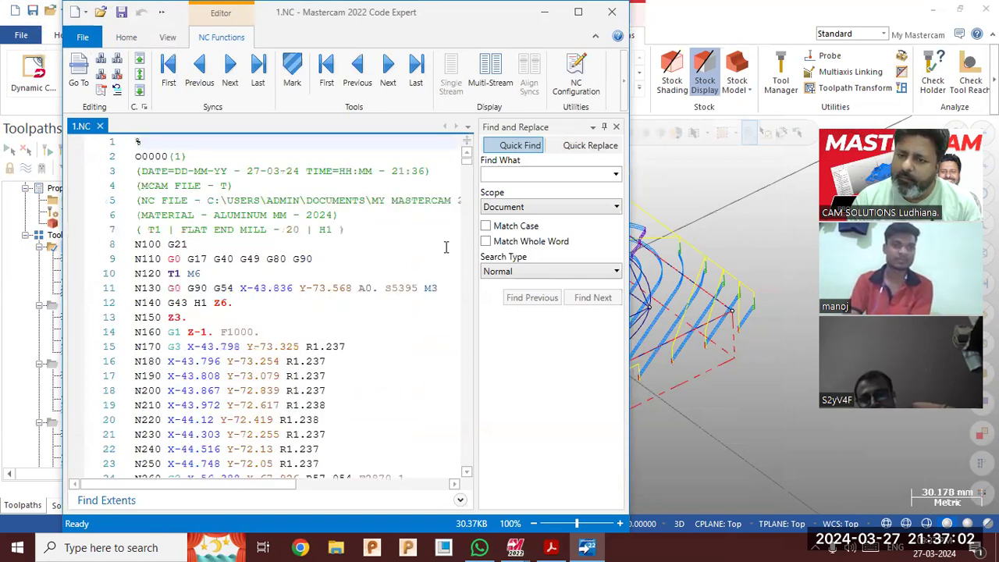
left_click_drag(469, 170, 472, 492)
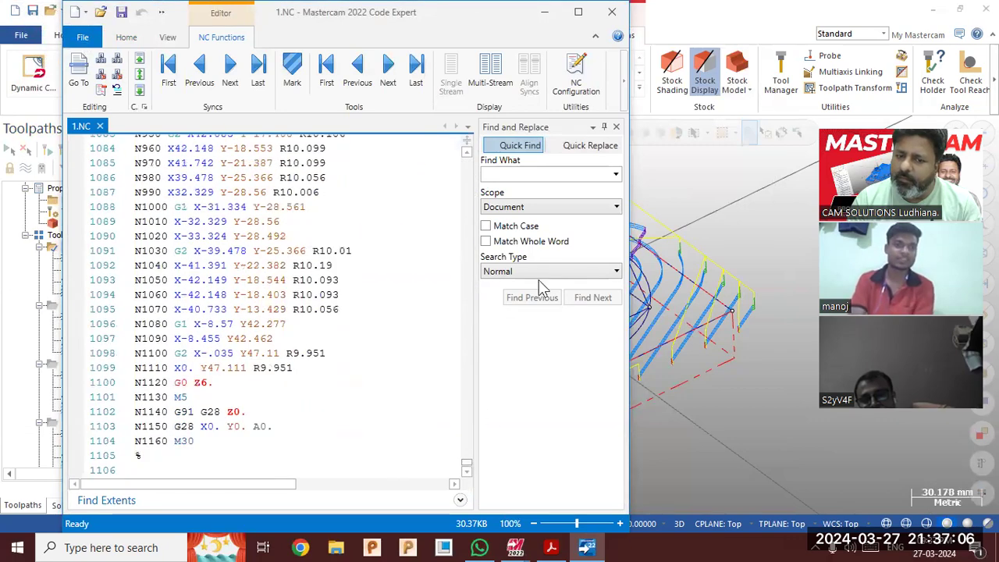
left_click(612, 12)
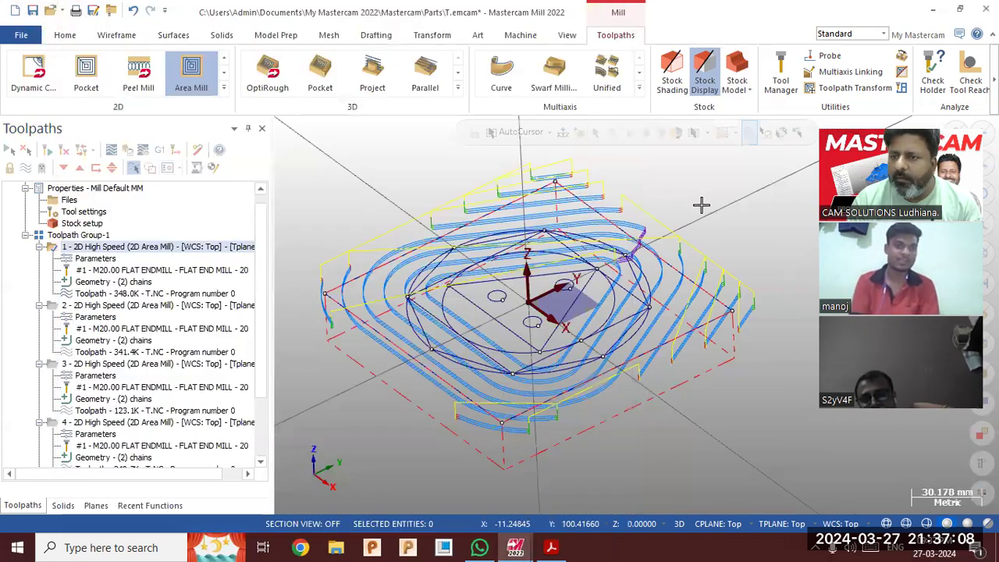
Post all operations of Toolpath Group-1 as an NC file named all and close its code.
left_click(82, 235)
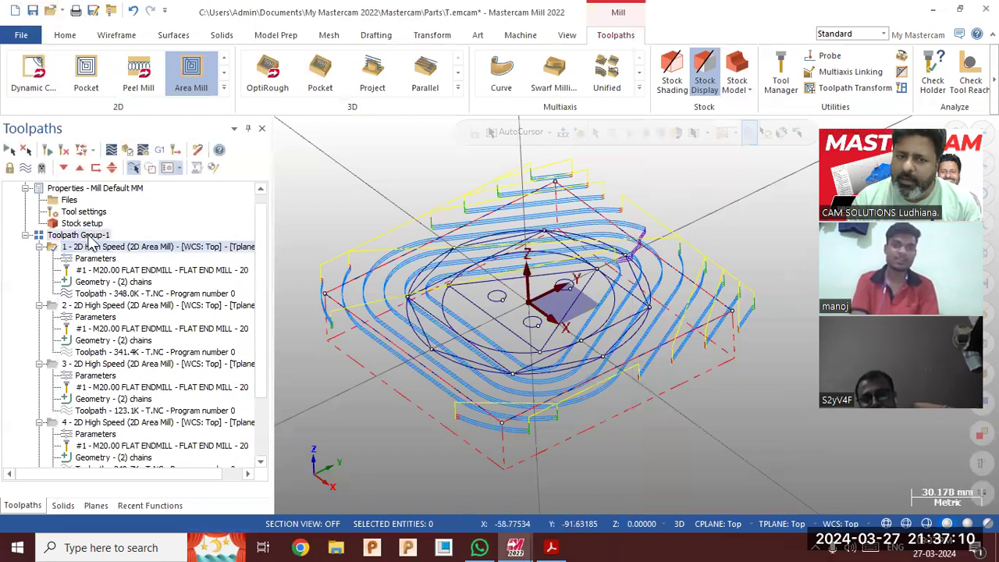
left_click(159, 150)
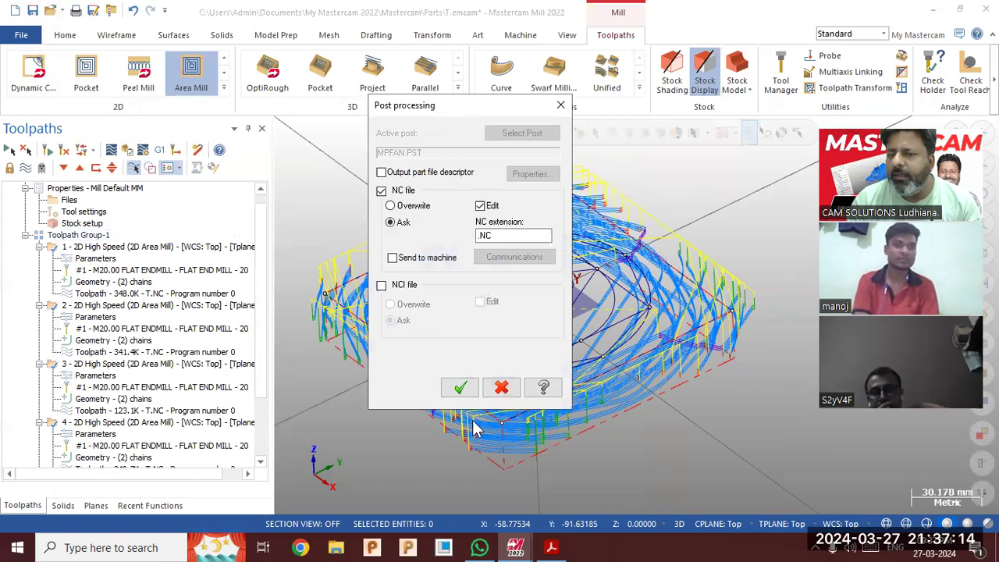
left_click(459, 387)
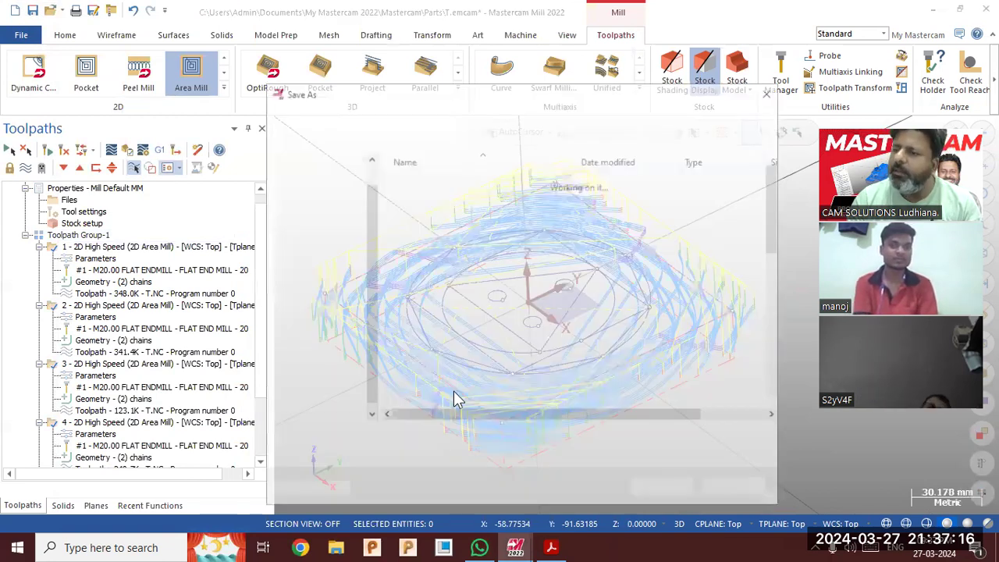
type("all")
key("Return")
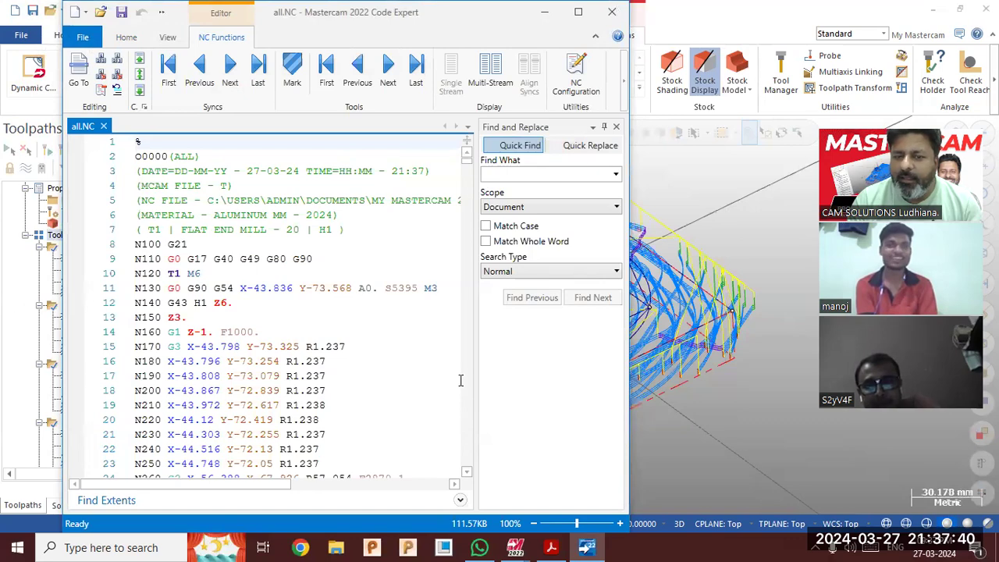
left_click_drag(467, 170, 533, 115)
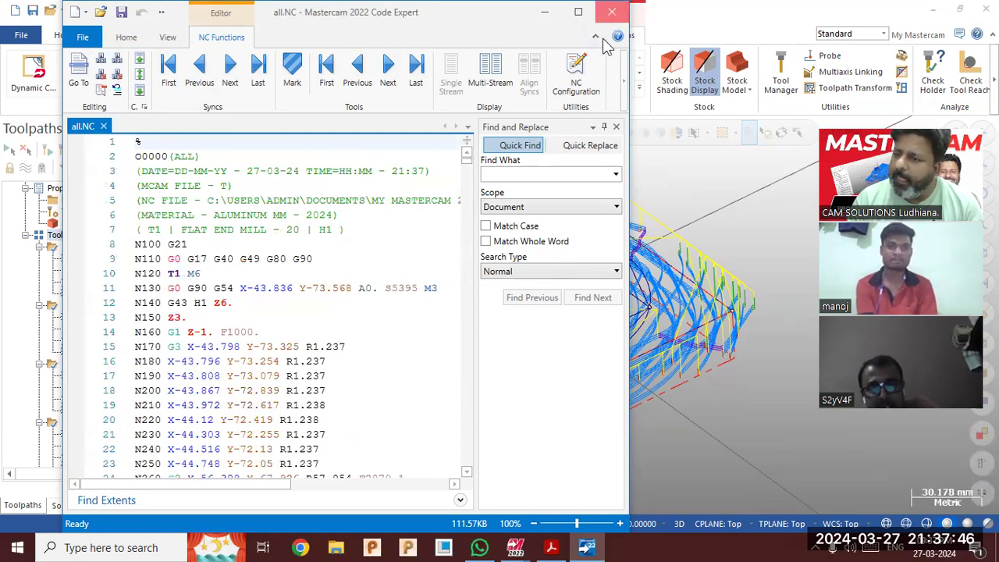
left_click(612, 12)
Hide the toolpath display of all operations in Toolpath Group-1 so only the wireframe and stock outline are drawn.
mouse_move(424, 341)
middle_mouse_down()
mouse_move(413, 326)
mouse_move(431, 340)
middle_mouse_up()
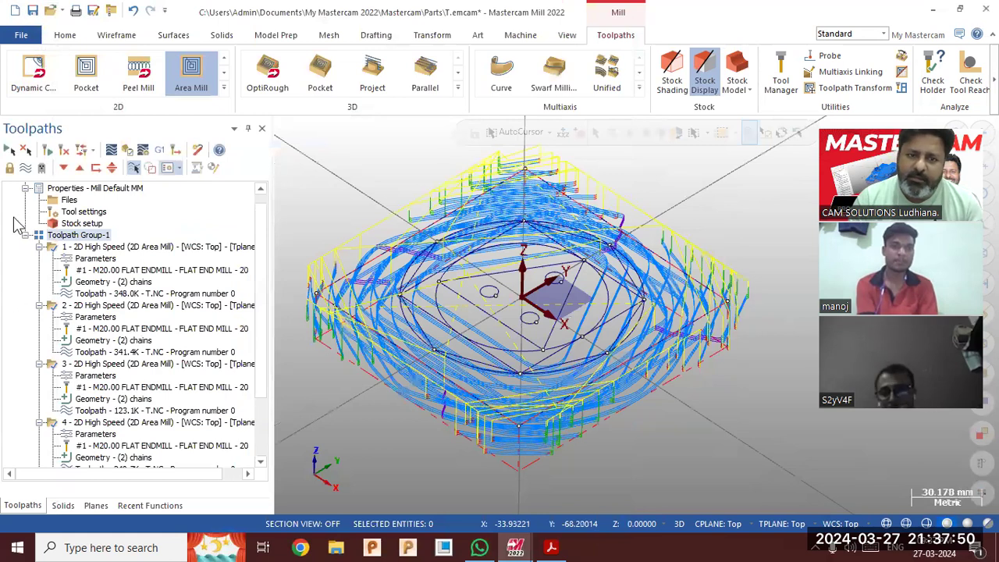
left_click(26, 167)
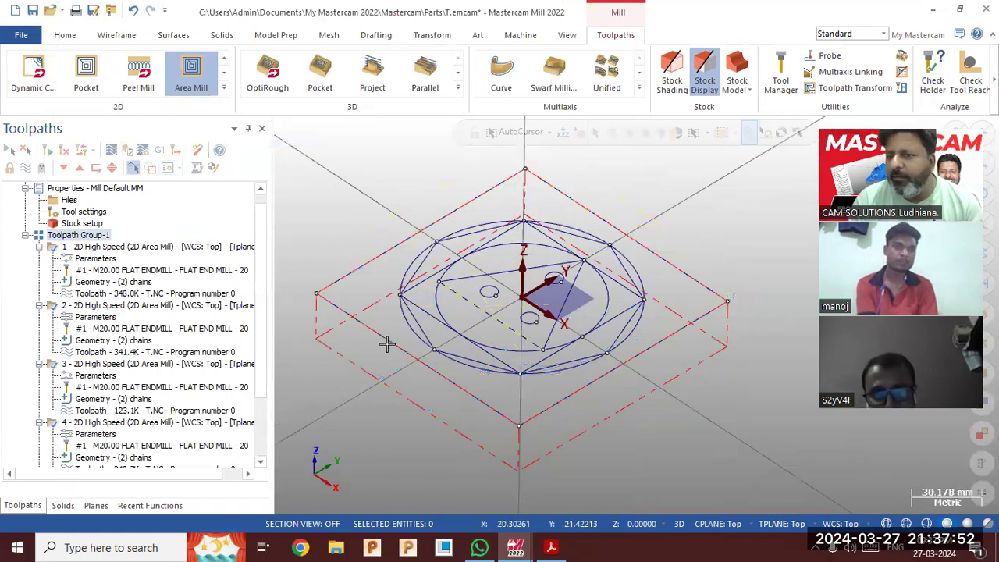
Start a Drill toolpath on the three 8 mm circles inside the triangle.
left_click(224, 87)
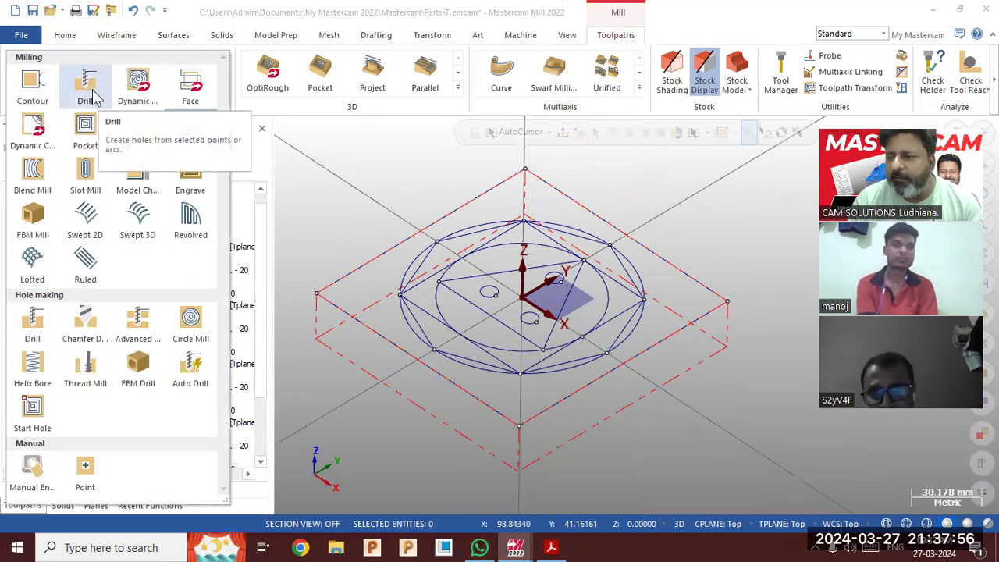
left_click(92, 95)
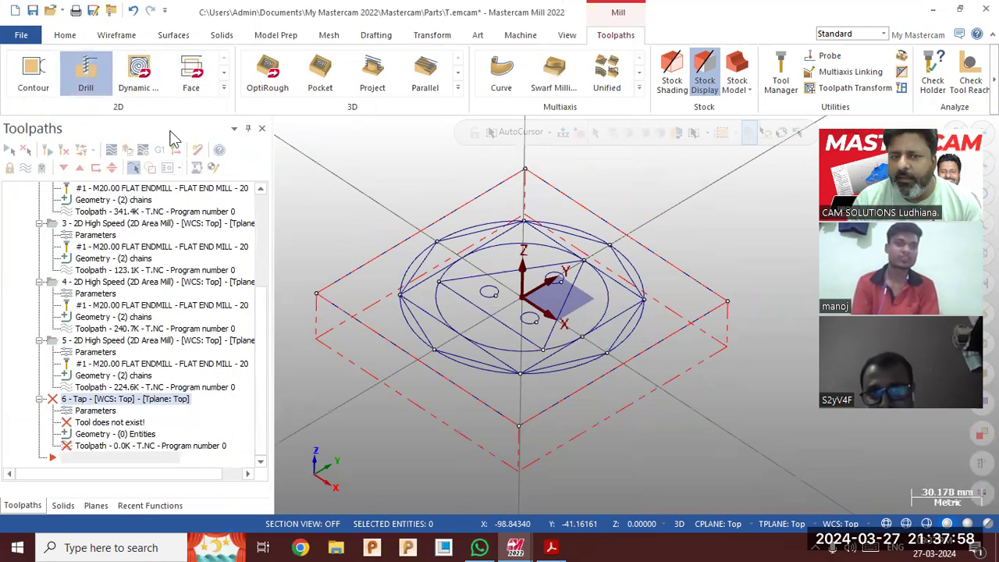
left_click(498, 292)
left_click(556, 281)
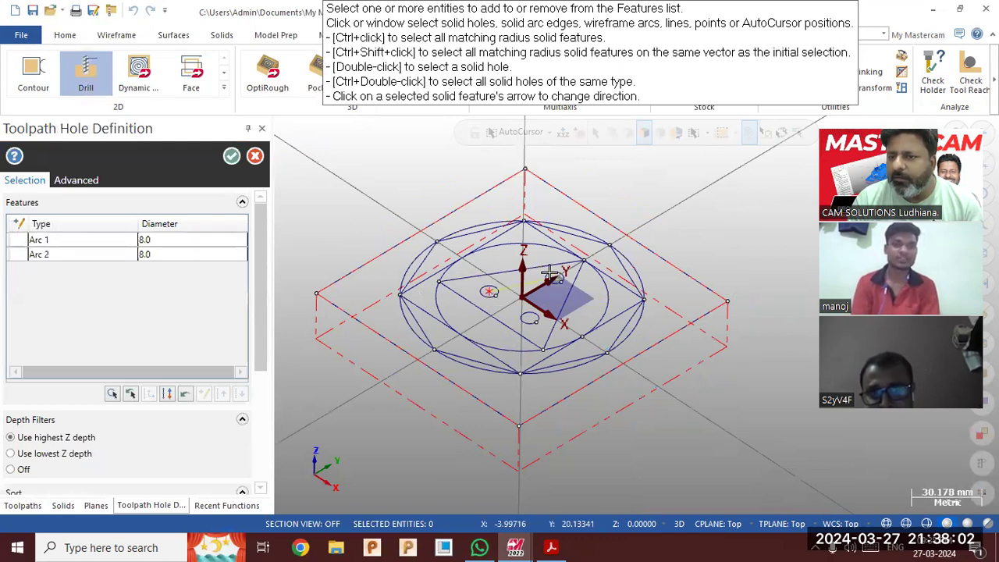
left_click(531, 323)
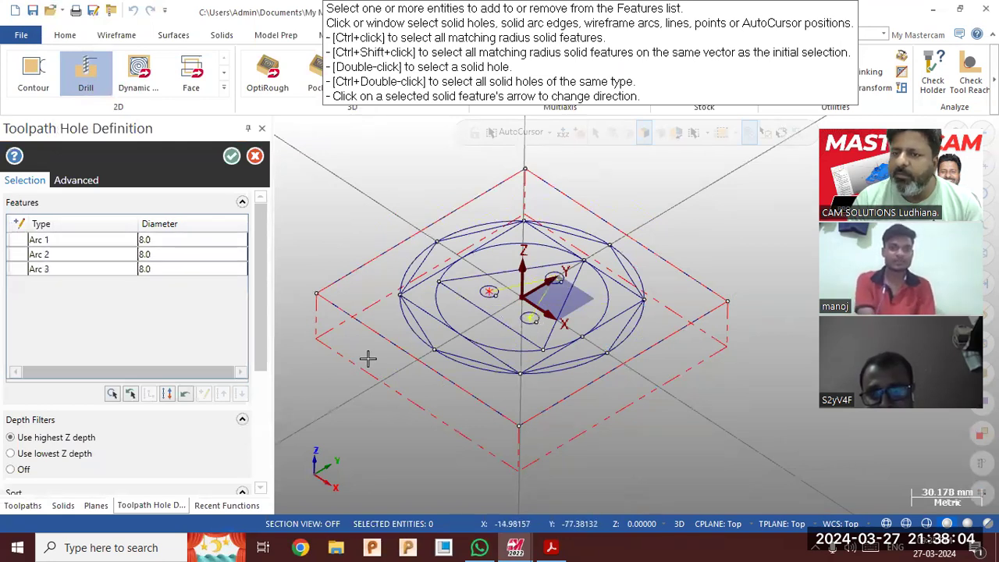
scroll(394, 296, "up", 2)
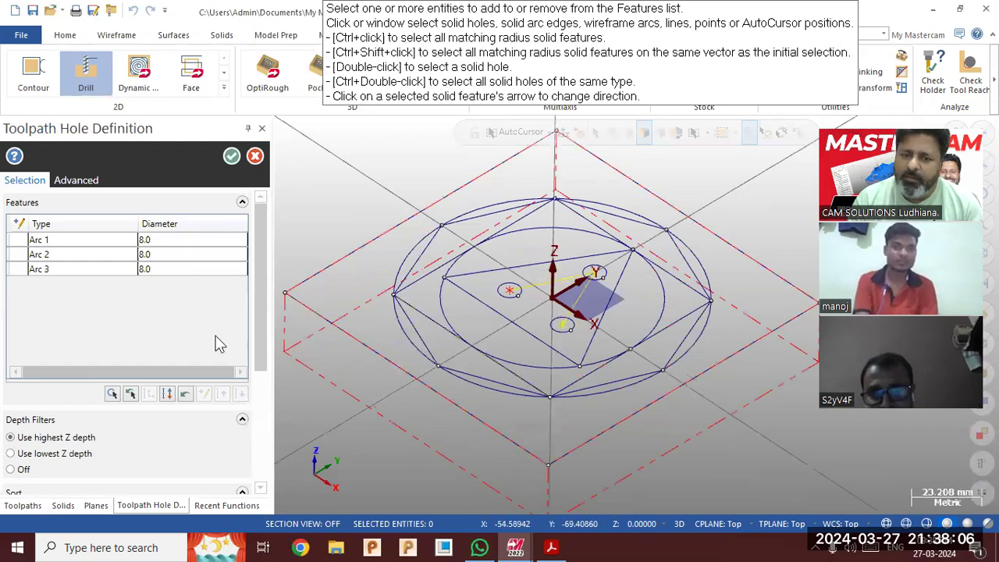
left_click(231, 157)
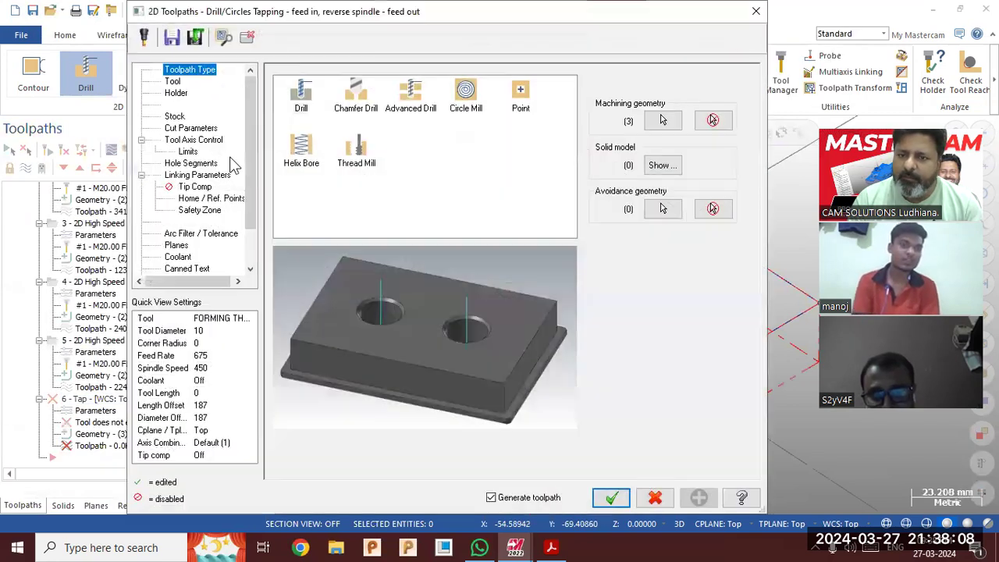
Filter the tool list to drills and load the HSS/TIN DRILL 8xDc- 8.0 from the tool library.
left_click(172, 82)
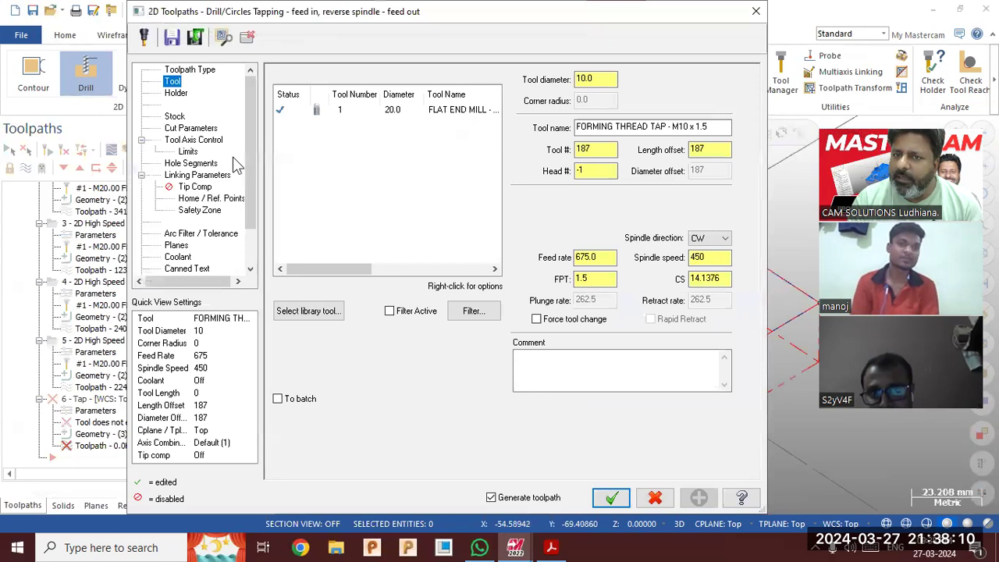
left_click(474, 311)
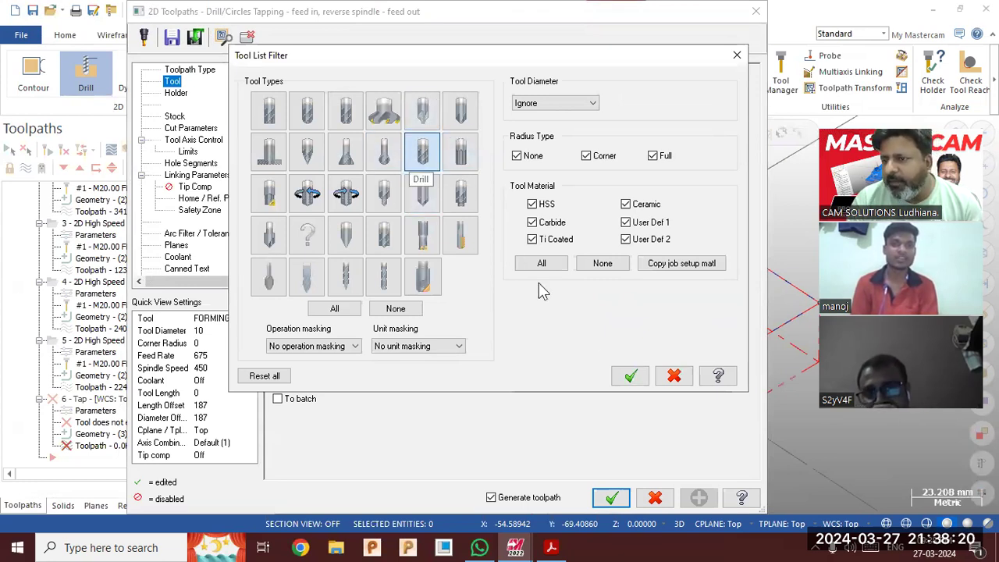
left_click(631, 377)
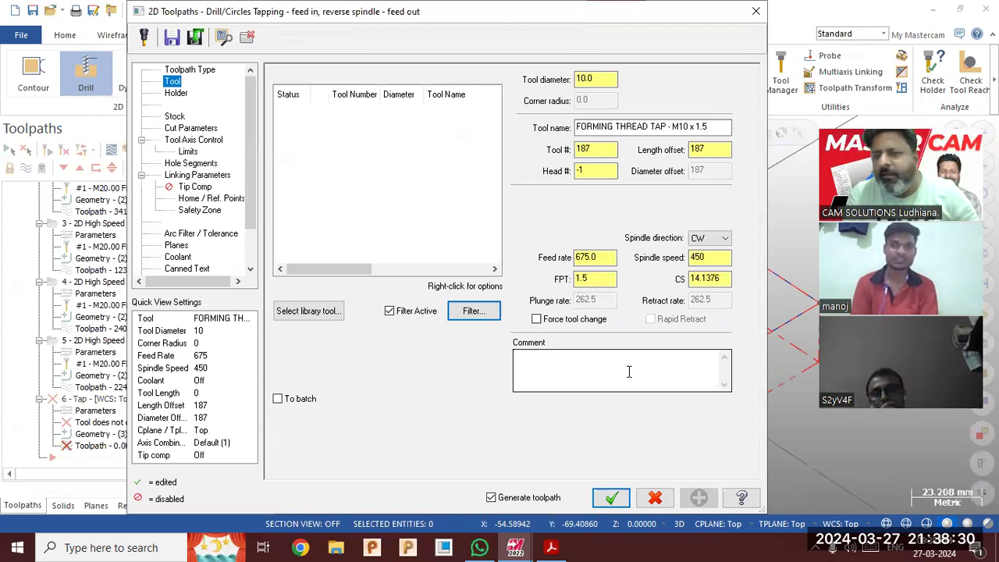
left_click(336, 311)
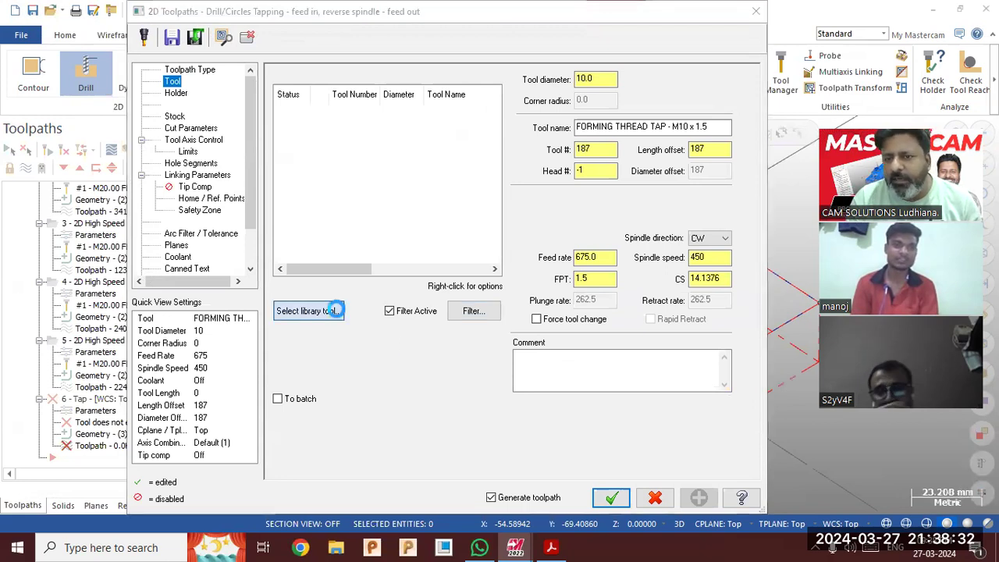
left_click(405, 362)
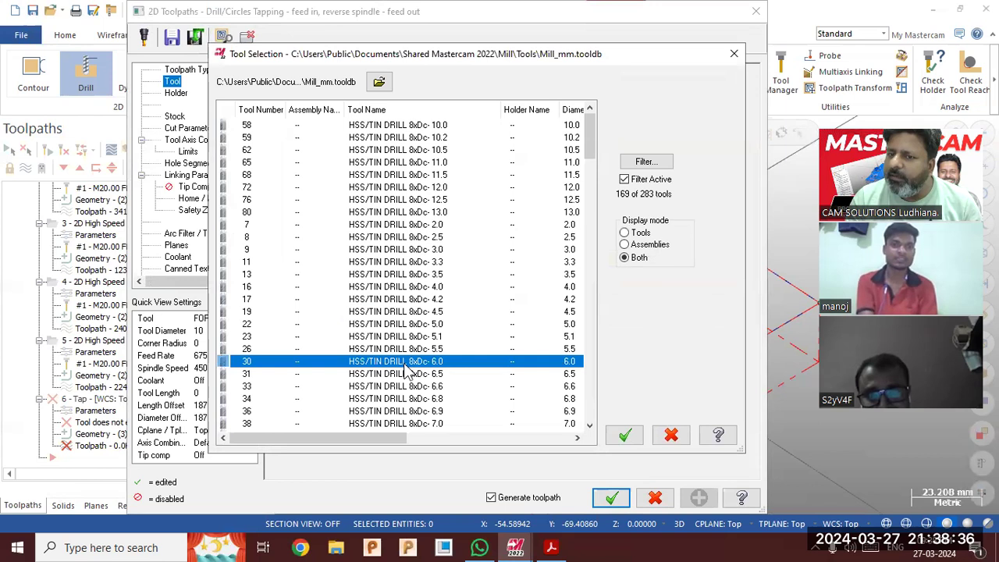
scroll(413, 413, "down", 3)
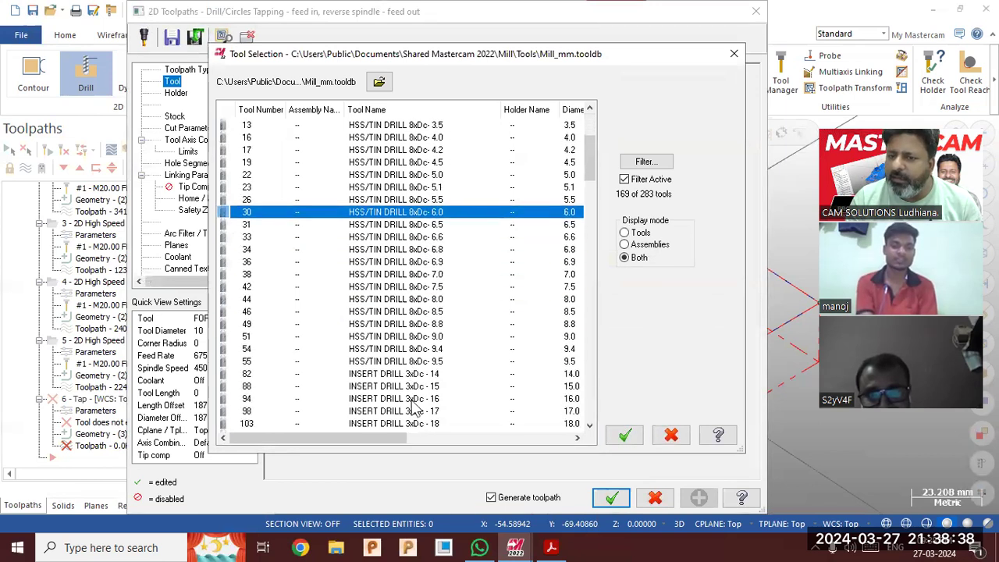
left_click(425, 301)
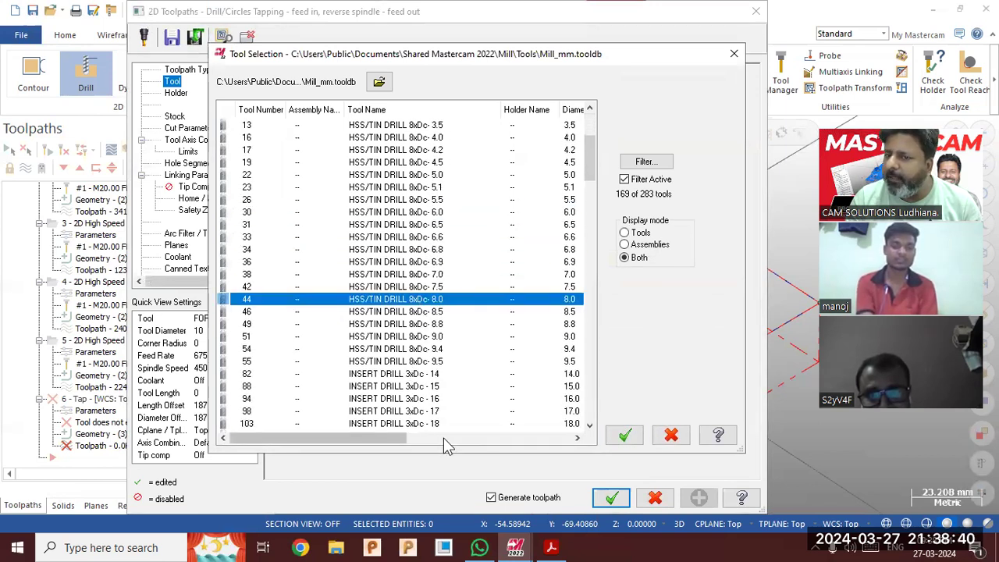
left_click(626, 436)
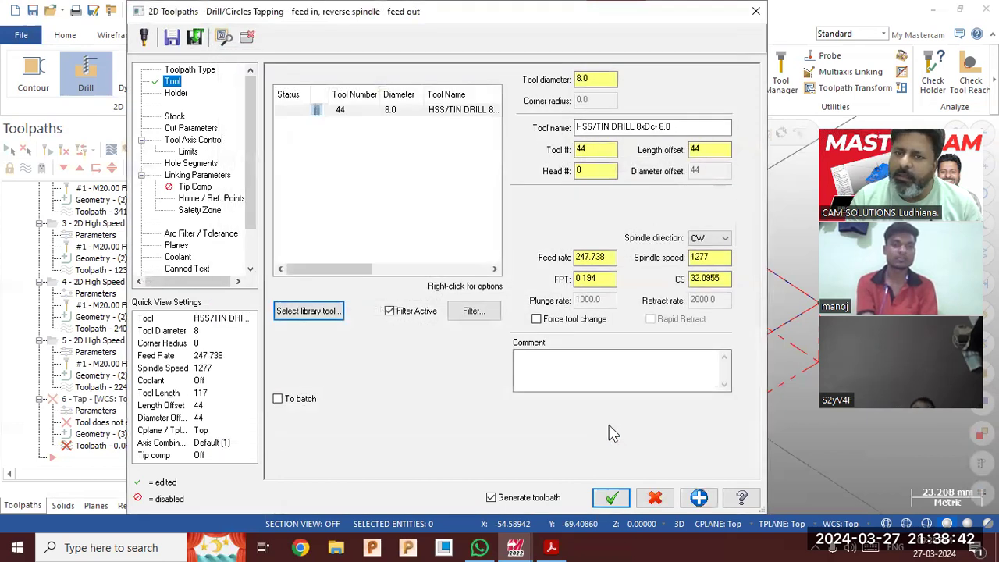
Set the 8 mm drill's tool number to 2.
double_click(605, 148)
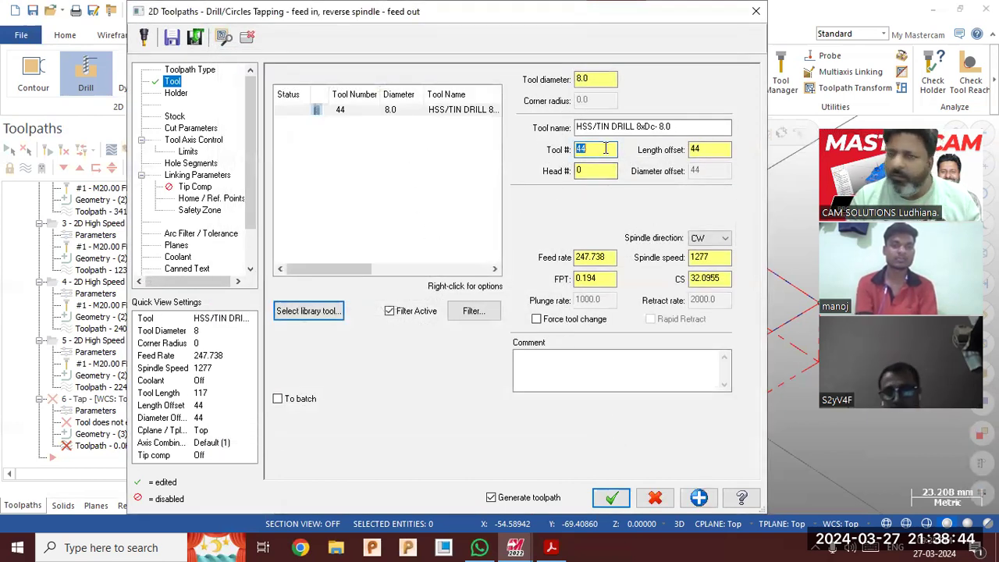
type("2")
key("Return")
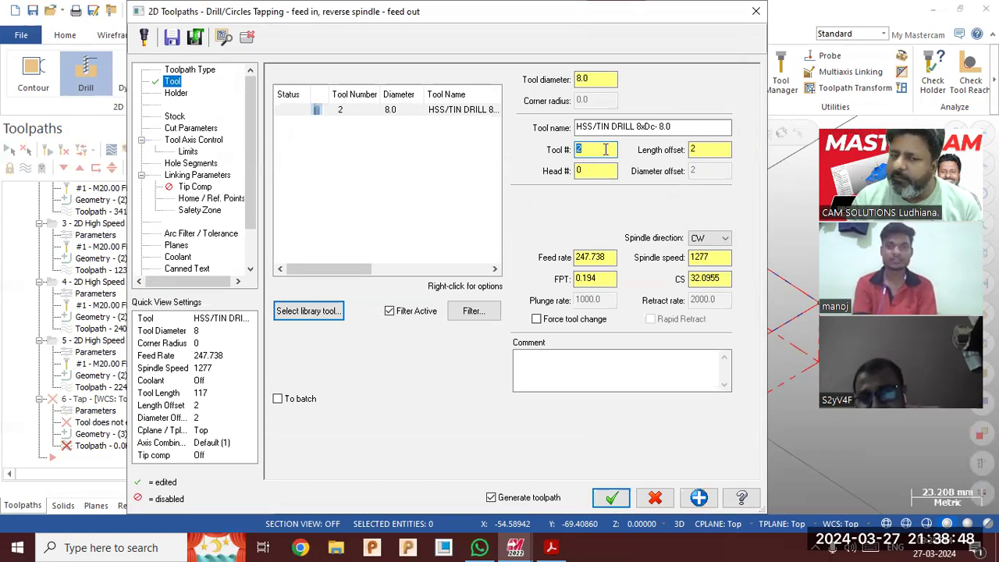
Check the hole depth in the 2d.pdf drawing and set the drilling depth to -20 absolute in the linking parameters.
left_click(189, 177)
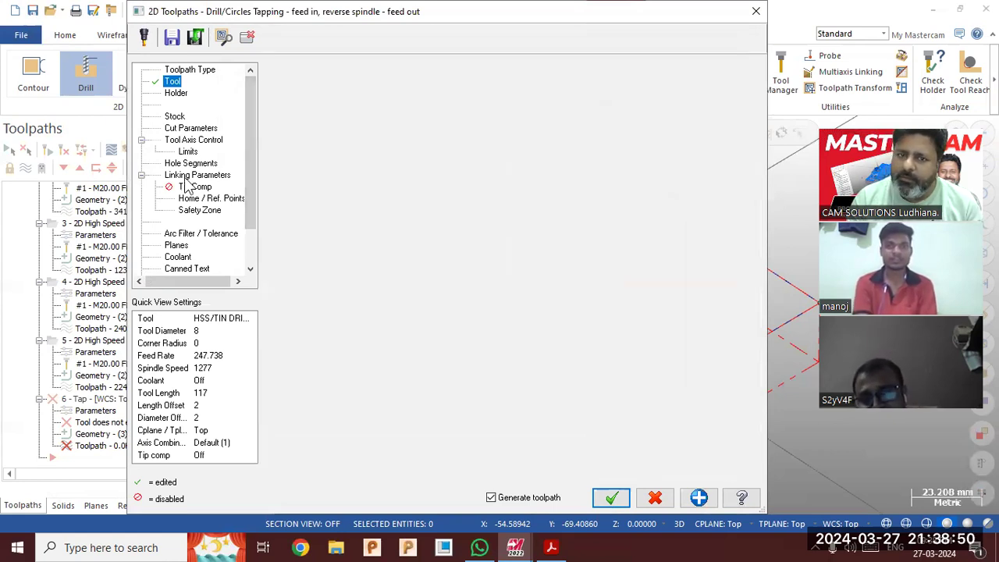
left_click(596, 367)
left_click(551, 547)
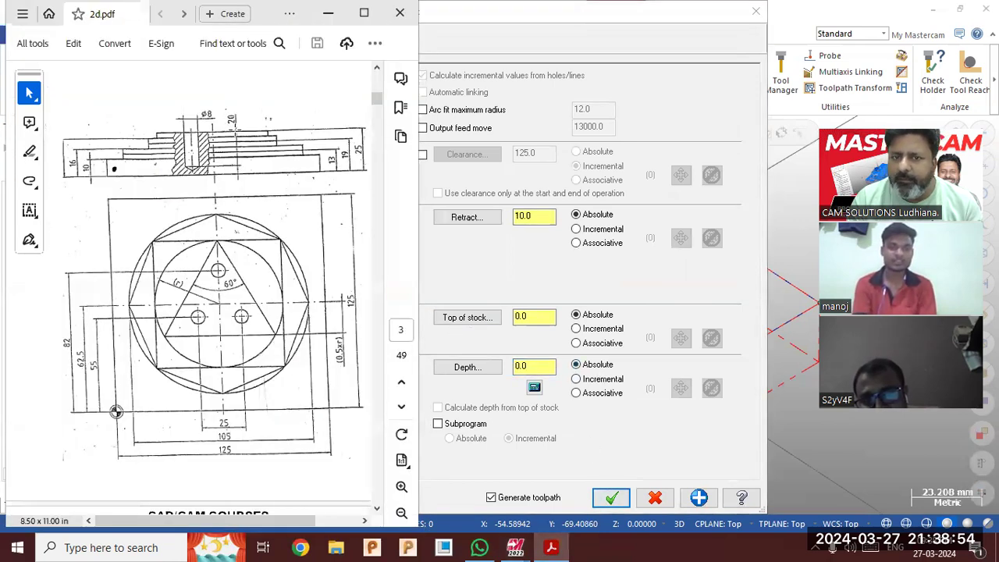
left_click(327, 14)
double_click(536, 365)
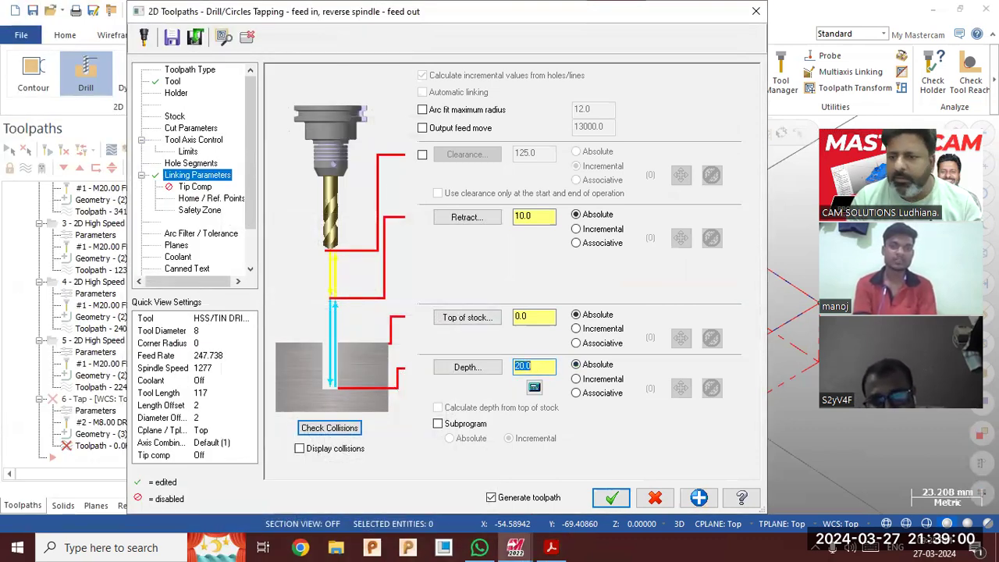
type("-2")
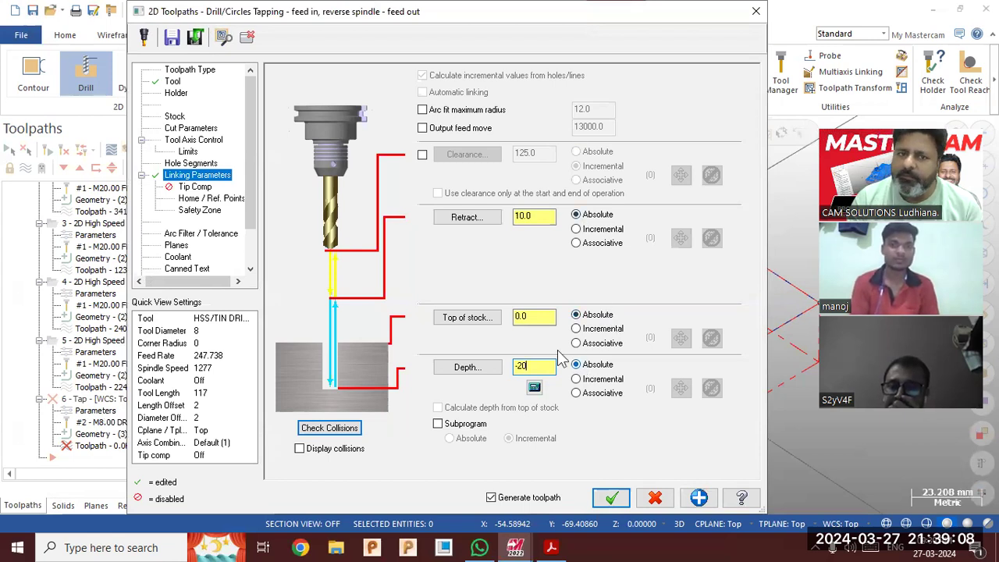
Set the drilling cycle to Drill/Counterbore with a dwell of 3 and generate the toolpath.
left_click(188, 129)
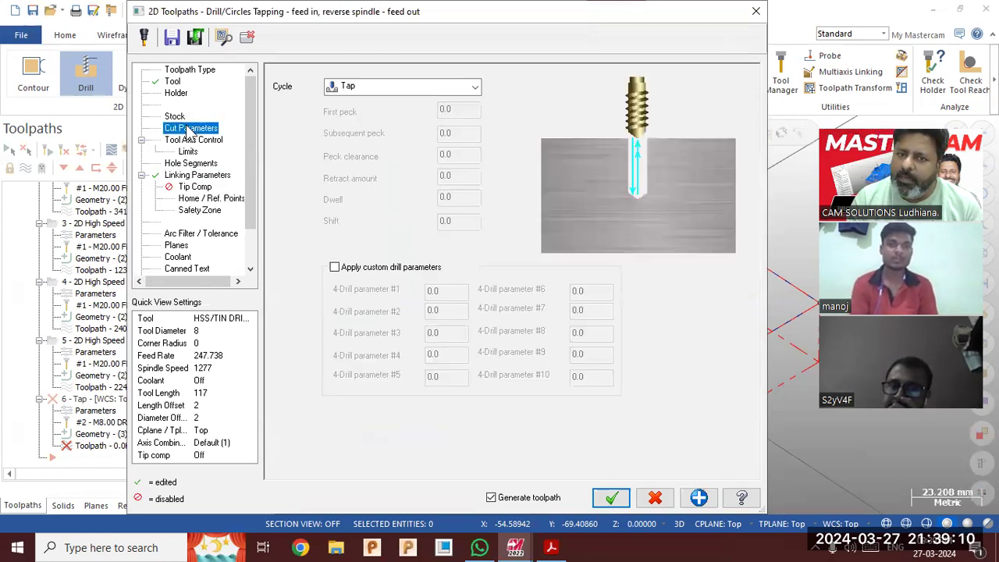
left_click(470, 88)
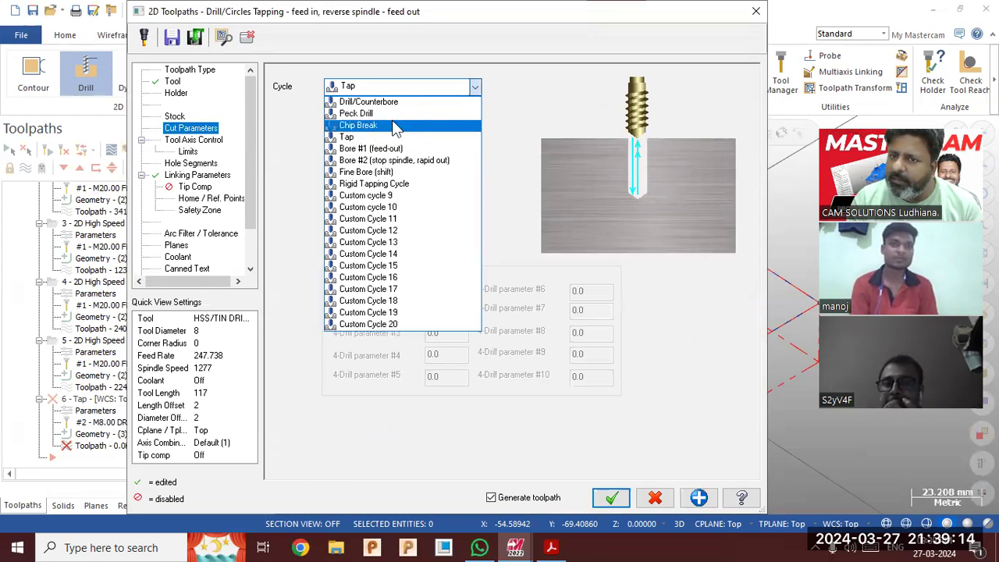
left_click(388, 102)
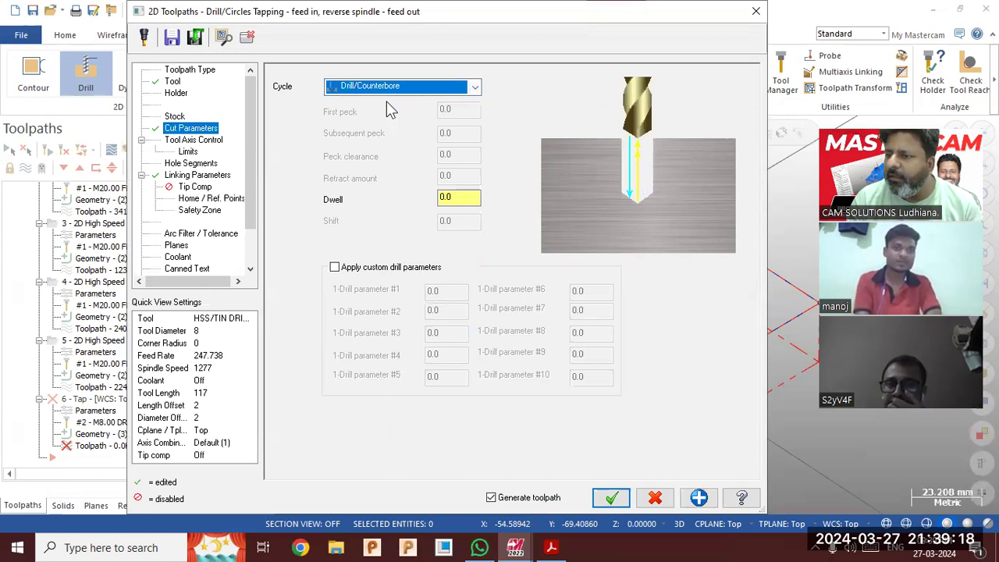
left_click(463, 197)
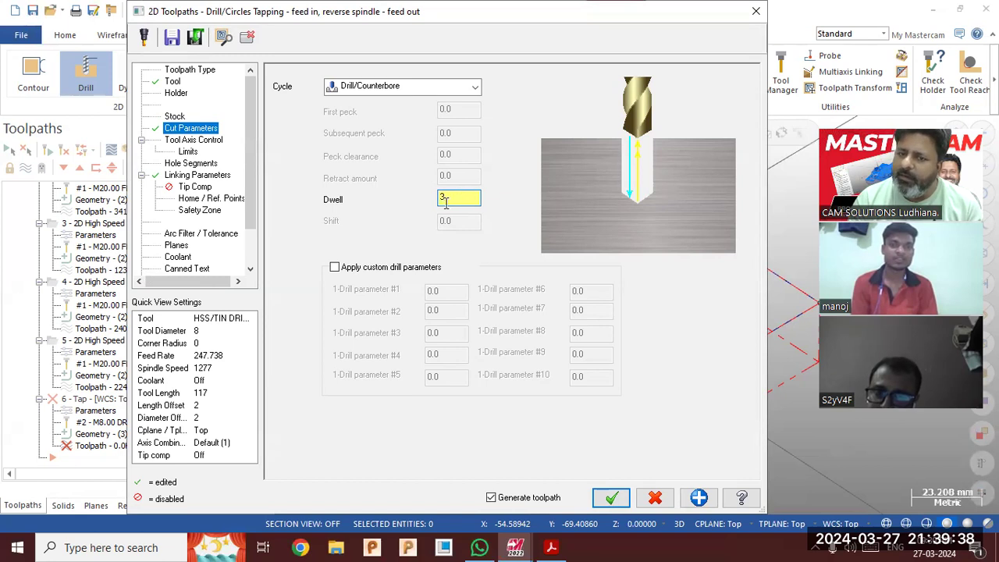
left_click(168, 143)
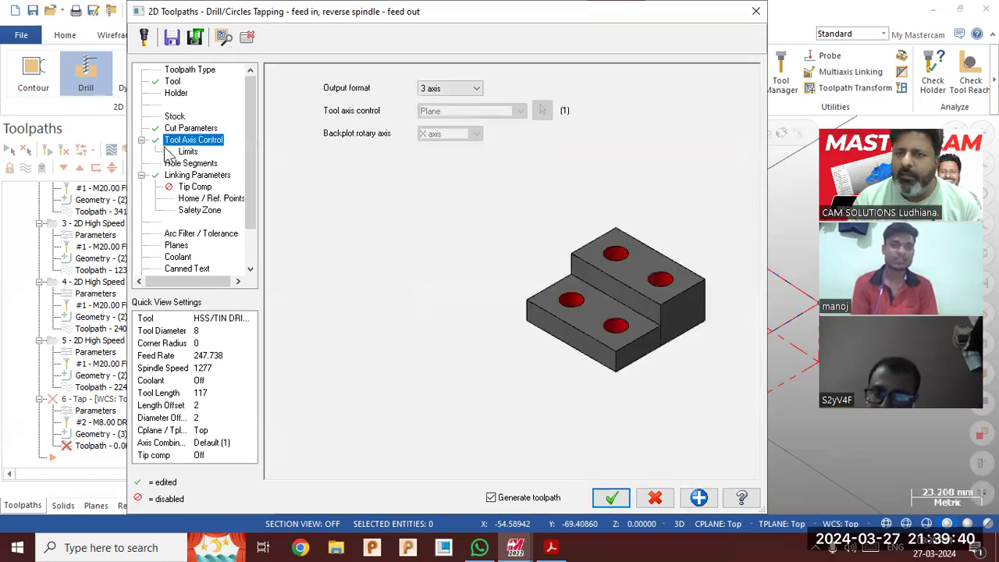
left_click(610, 498)
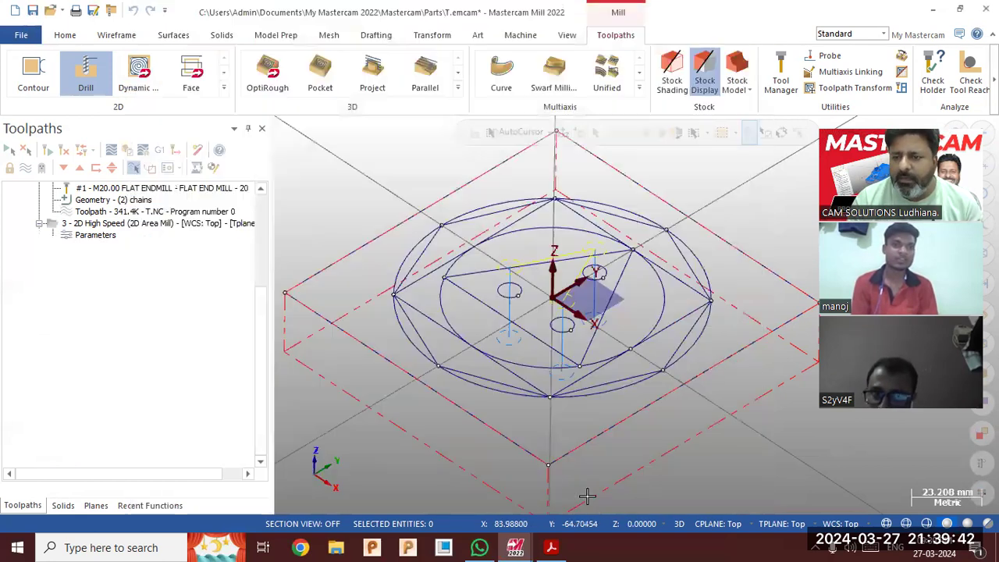
Run a verify simulation of all Toolpath Group-1 operations, including the new drilling, through to the end.
middle_click_drag(472, 389, 475, 414)
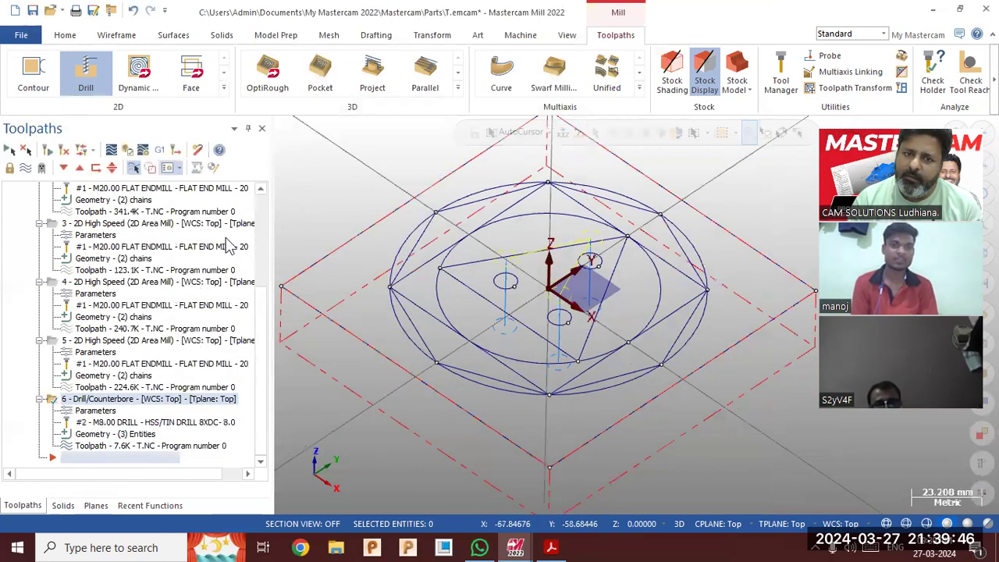
scroll(264, 206, "up", 5)
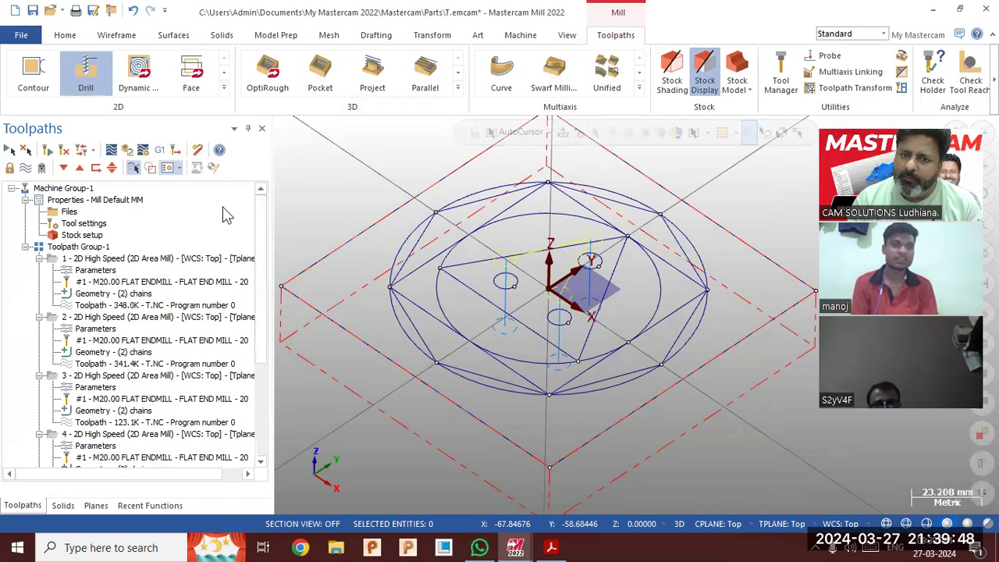
left_click(78, 246)
left_click(129, 153)
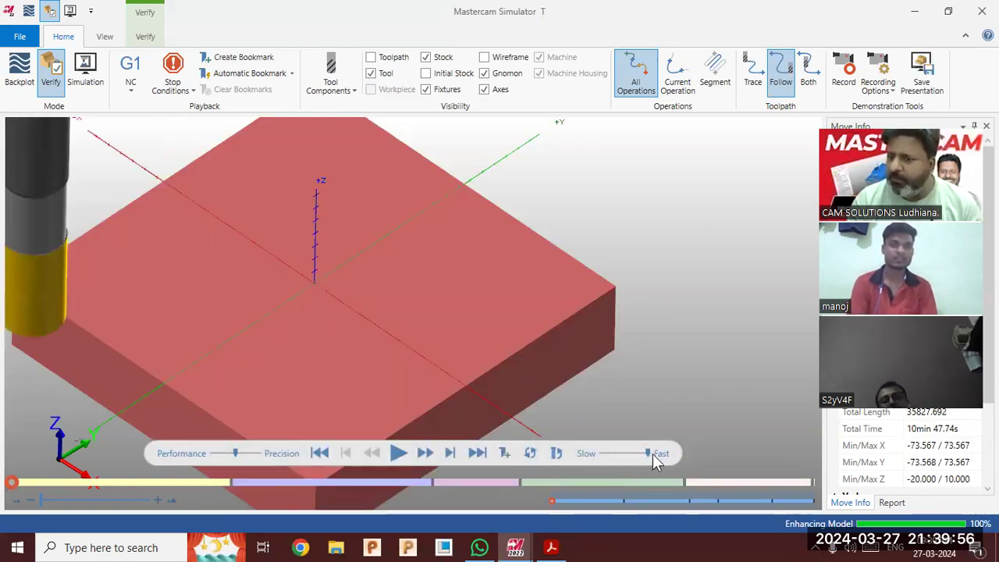
left_click(400, 459)
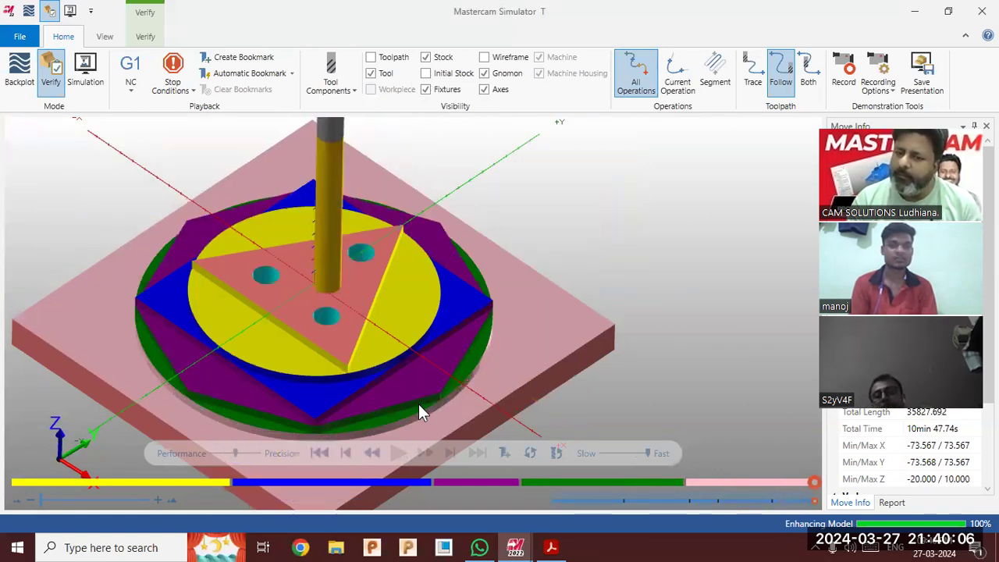
Examine the three drilled holes and the stepped levels of the machined stock from several angles and distances.
middle_click_drag(342, 281, 426, 250)
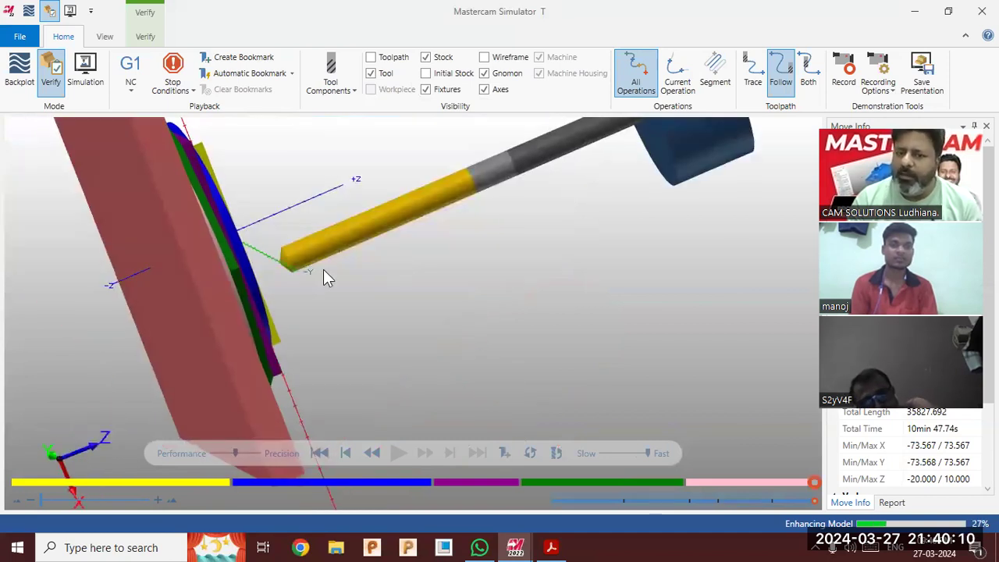
middle_click_drag(283, 263, 178, 286)
scroll(192, 259, "up", 4)
mouse_move(215, 243)
middle_mouse_down()
mouse_move(210, 270)
mouse_move(214, 245)
mouse_move(225, 252)
mouse_move(220, 246)
middle_mouse_up()
scroll(215, 245, "down", 4)
scroll(224, 255, "up", 3)
scroll(220, 246, "down", 4)
scroll(266, 273, "down", 2)
mouse_move(267, 275)
middle_mouse_down()
mouse_move(261, 239)
mouse_move(245, 232)
mouse_move(254, 261)
middle_mouse_up()
scroll(468, 322, "up", 3)
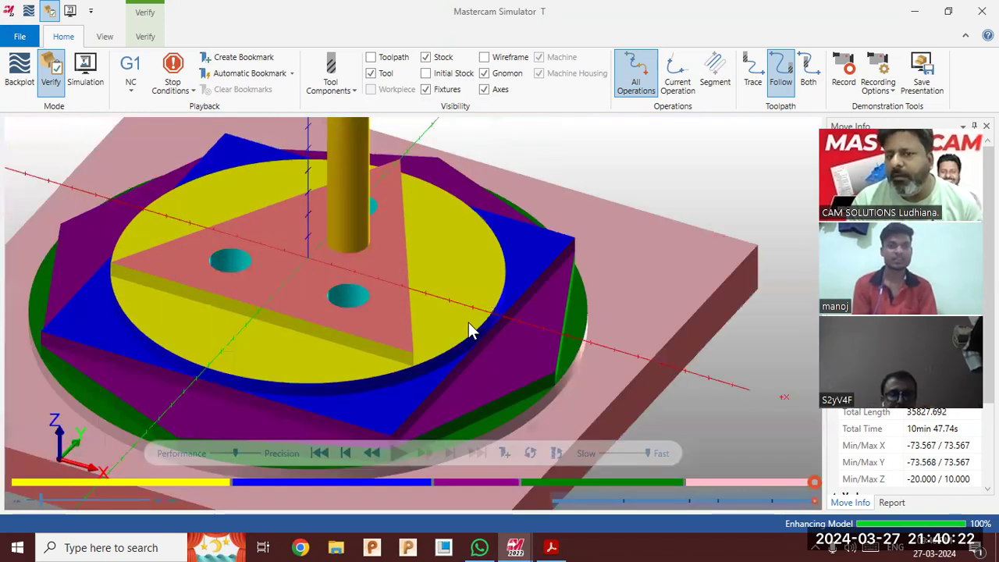
scroll(469, 322, "down", 6)
scroll(514, 326, "up", 2)
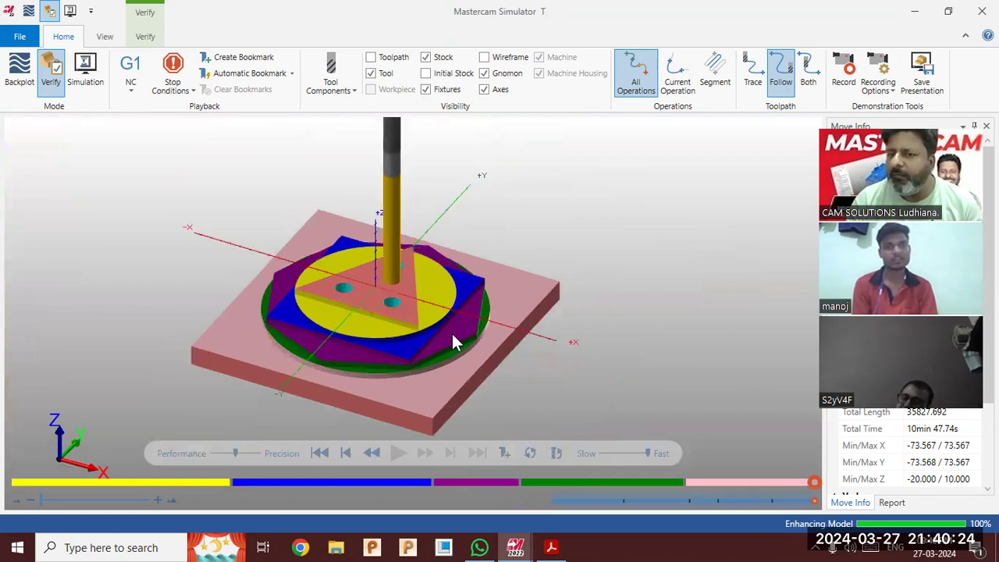
scroll(500, 331, "up", 1)
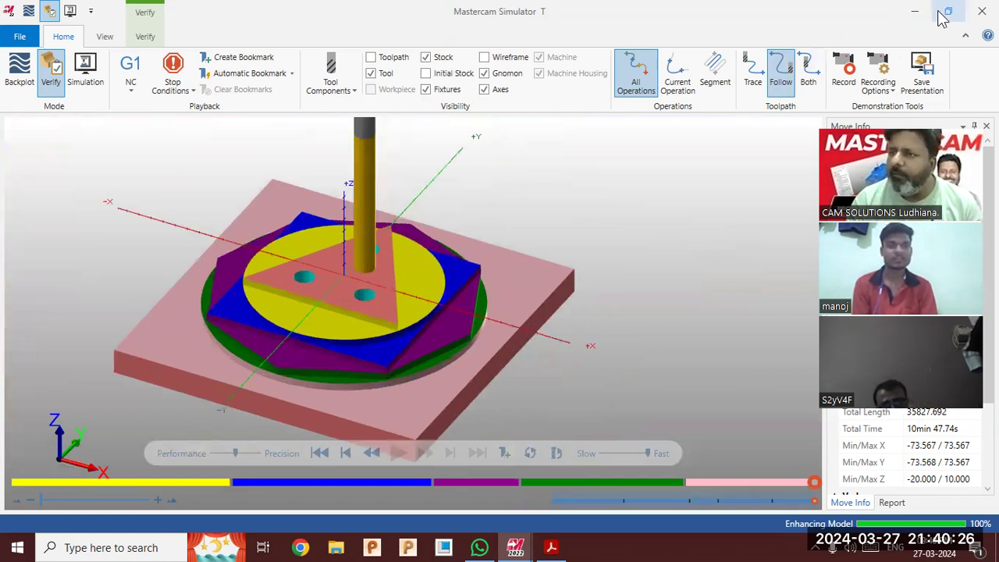
Save the machined stock from the verify simulation to the Desktop as an STL file named asdf.
left_click(145, 37)
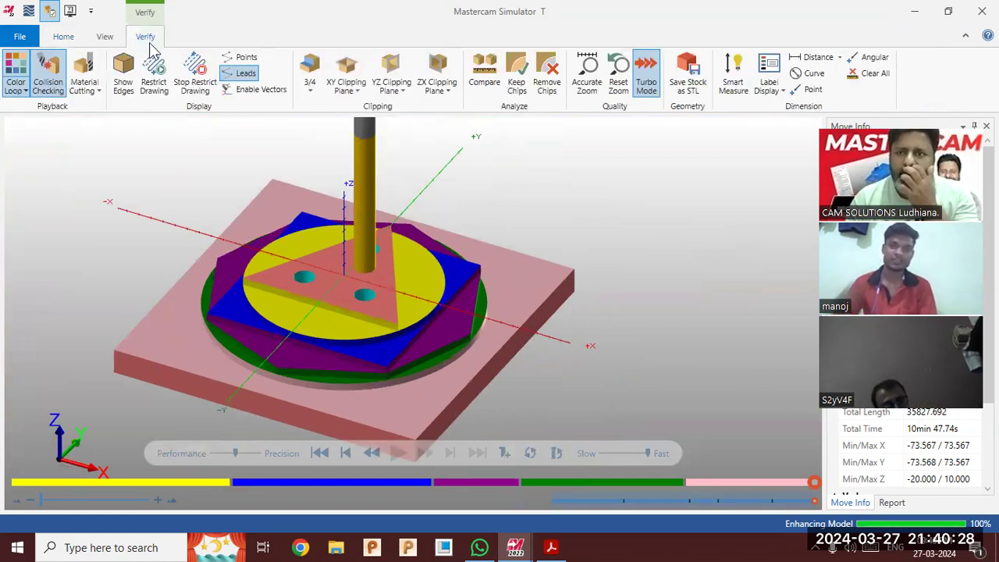
left_click(688, 74)
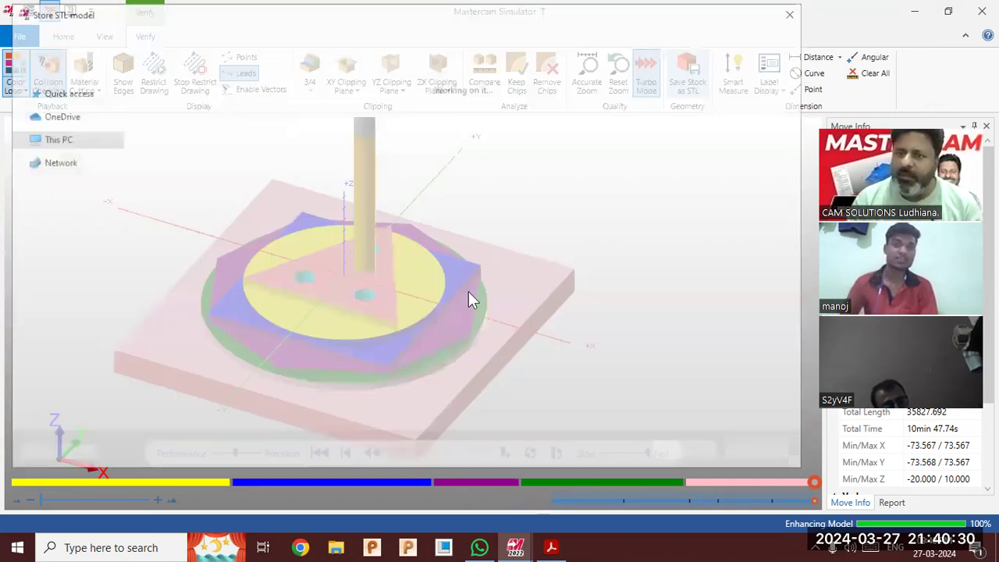
type("a")
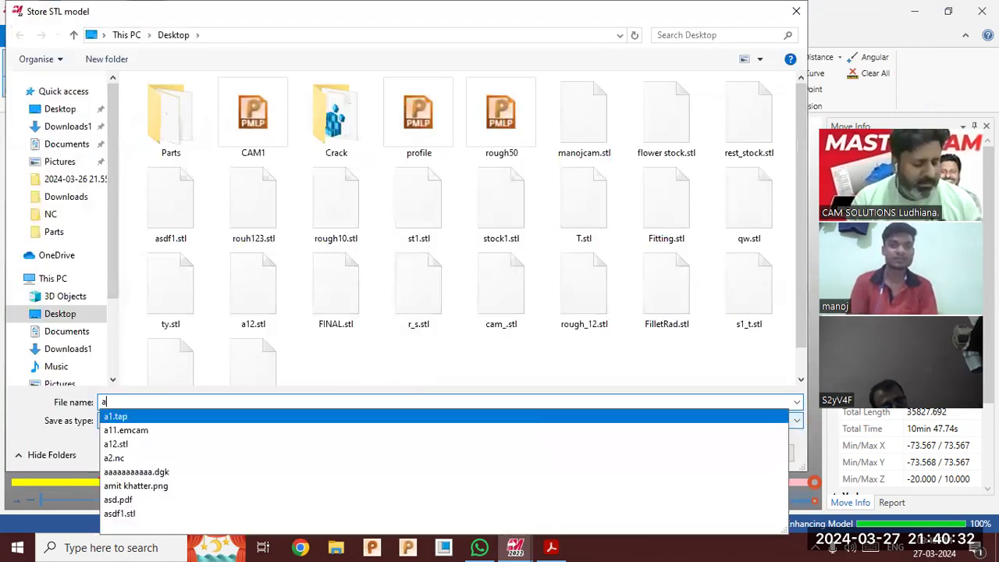
type("sdf")
key("Return")
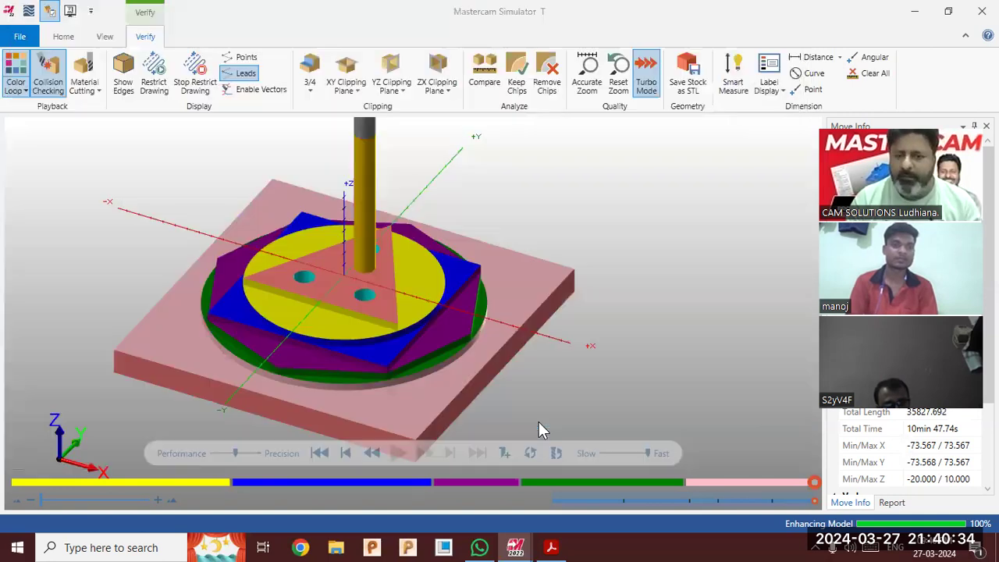
Start Autodesk PowerMill, shrink the Mastercam window to half the screen, and bring up Creo Parametric.
left_click(524, 544)
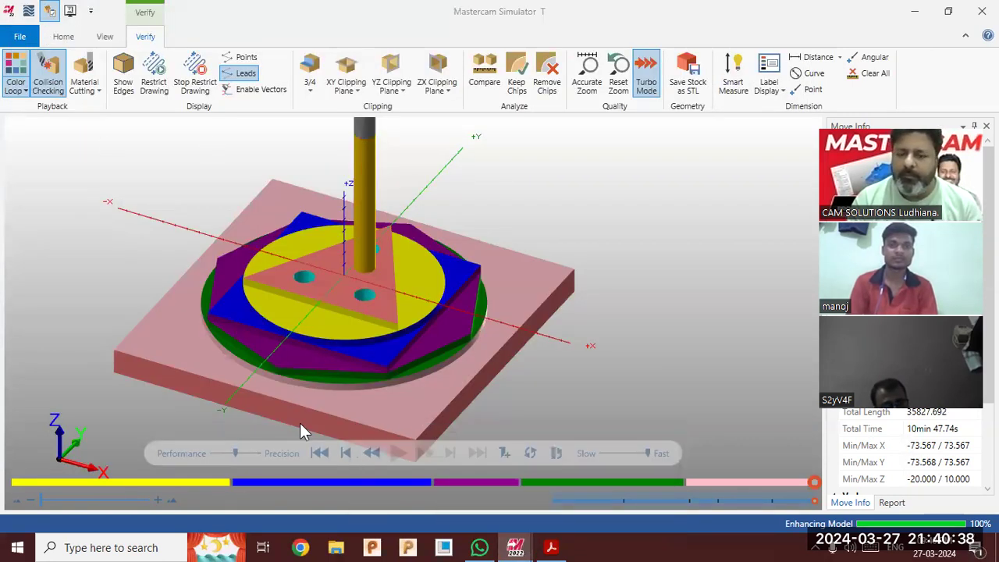
left_click(412, 548)
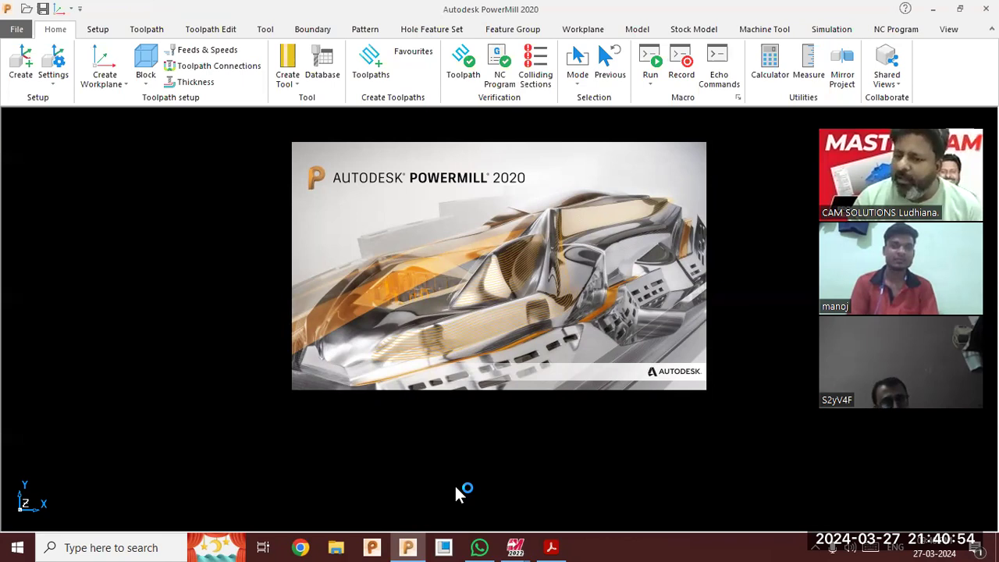
mouse_move(510, 547)
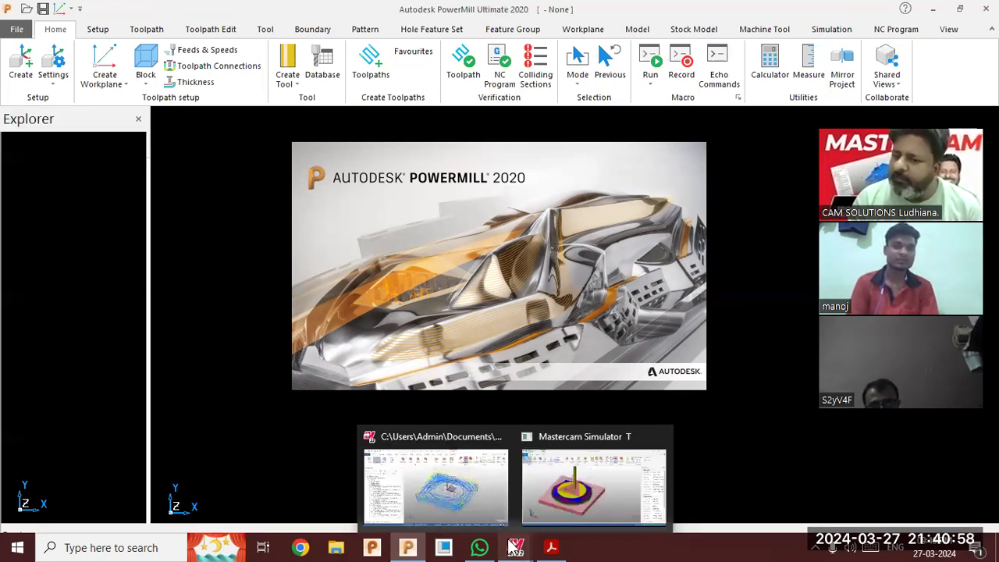
left_click(547, 504)
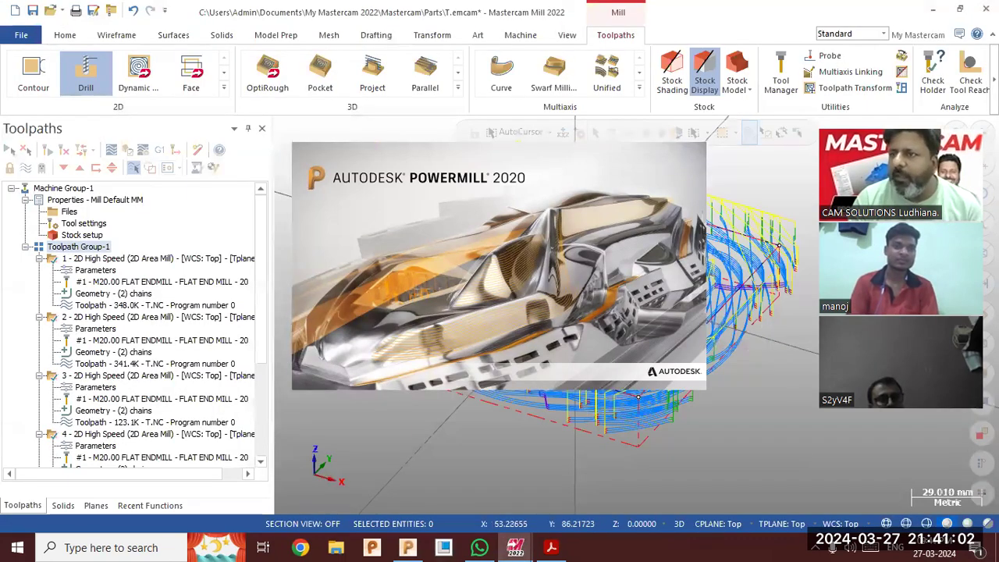
left_click(963, 10)
left_click_drag(627, 75, 1, 148)
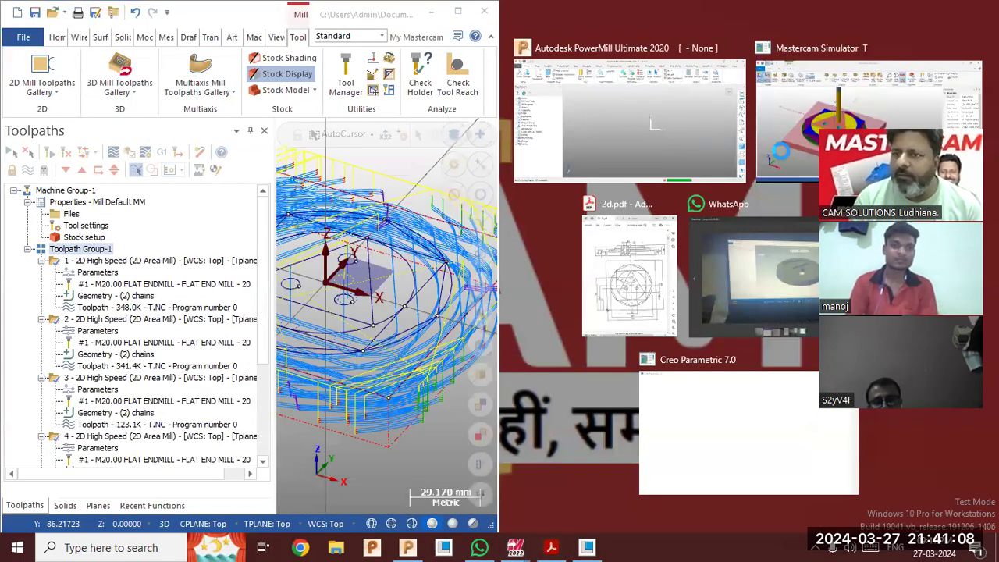
left_click(780, 150)
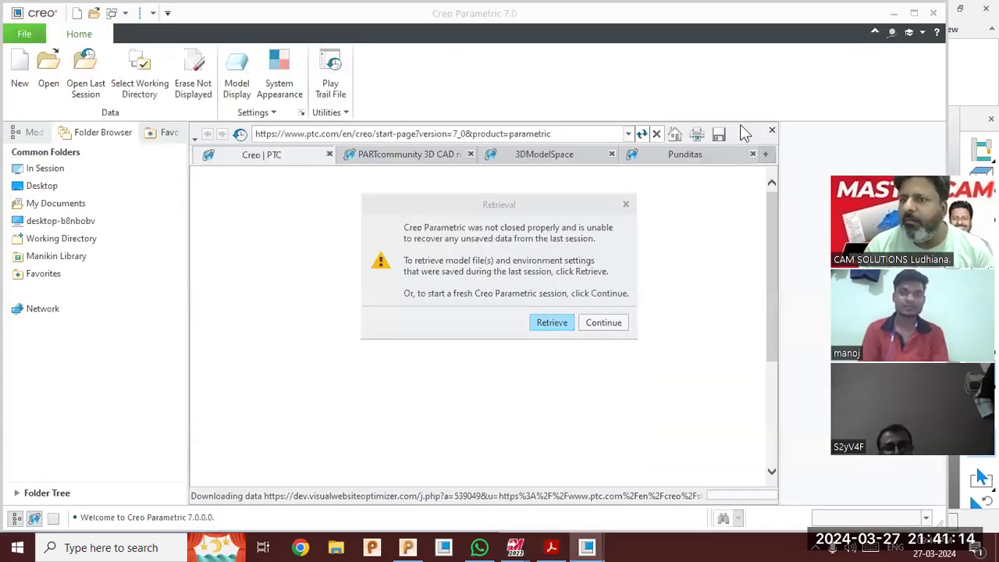
Dismiss the script errors in Creo Parametric and cancel the retrieval of the last session's models.
left_click(524, 360)
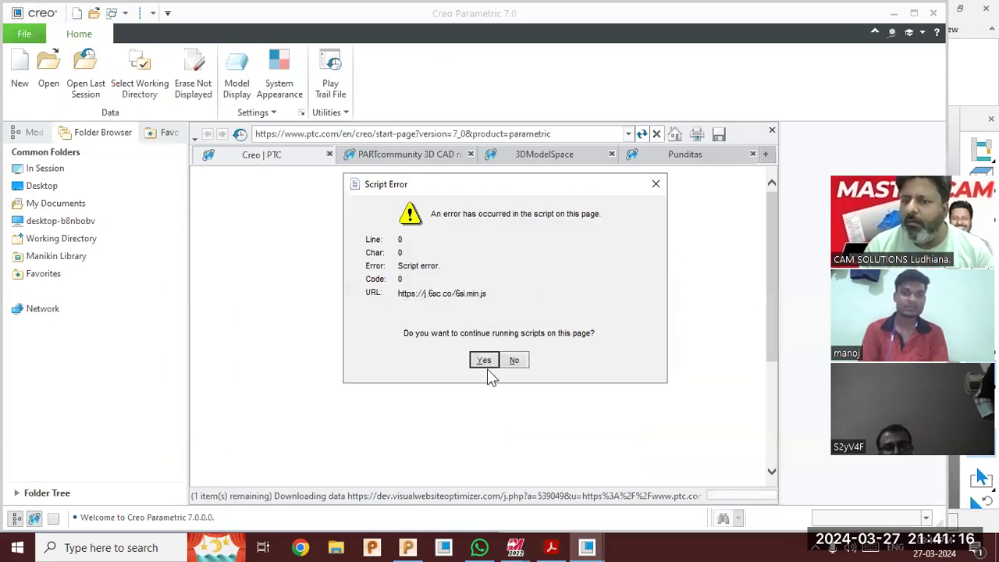
left_click(521, 359)
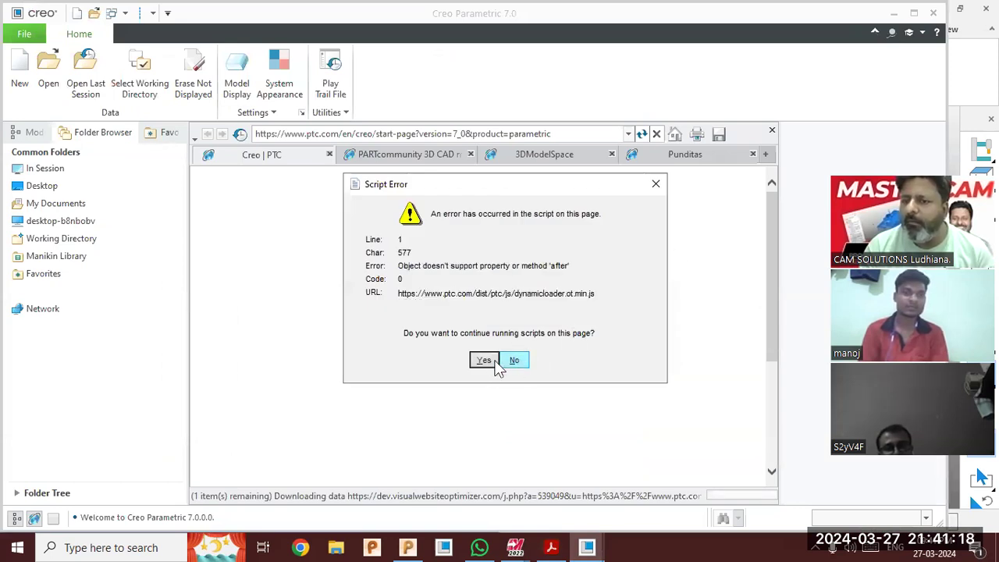
left_click(503, 360)
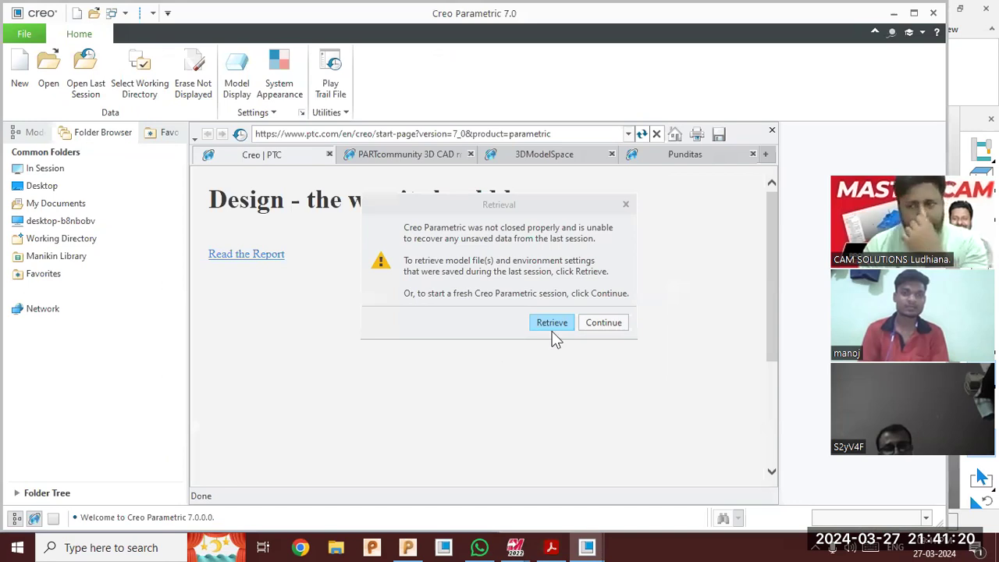
key("Return")
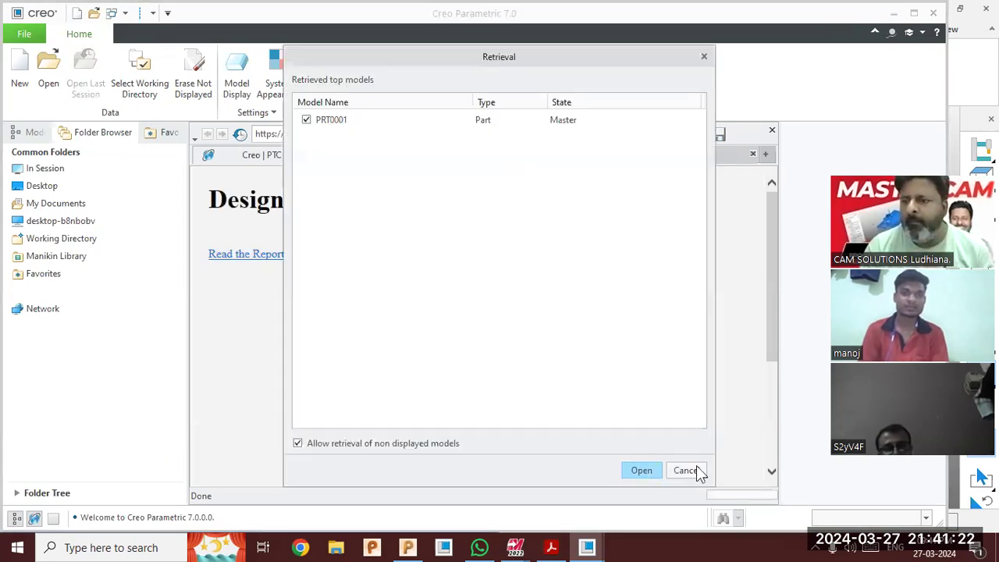
left_click(687, 470)
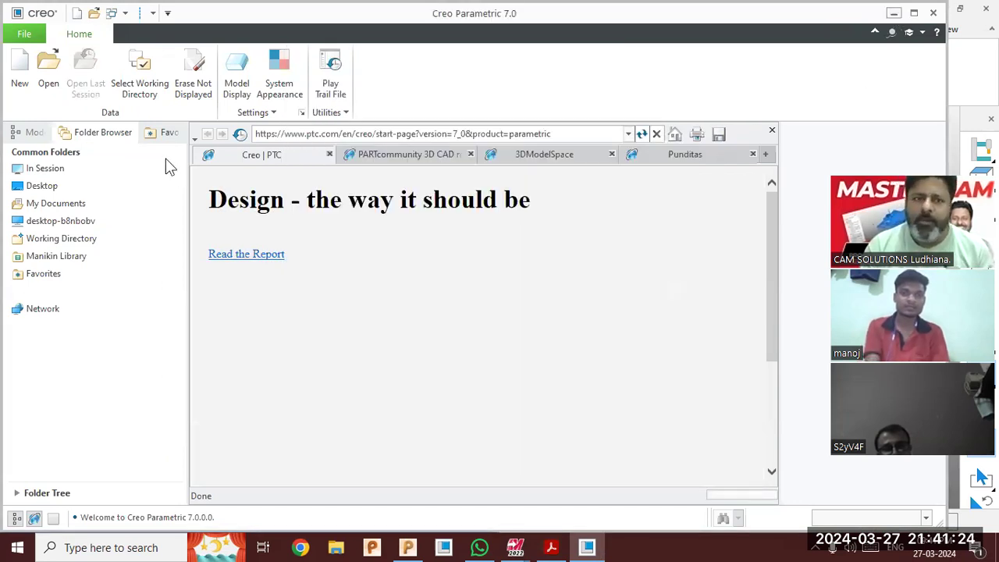
left_click(48, 69)
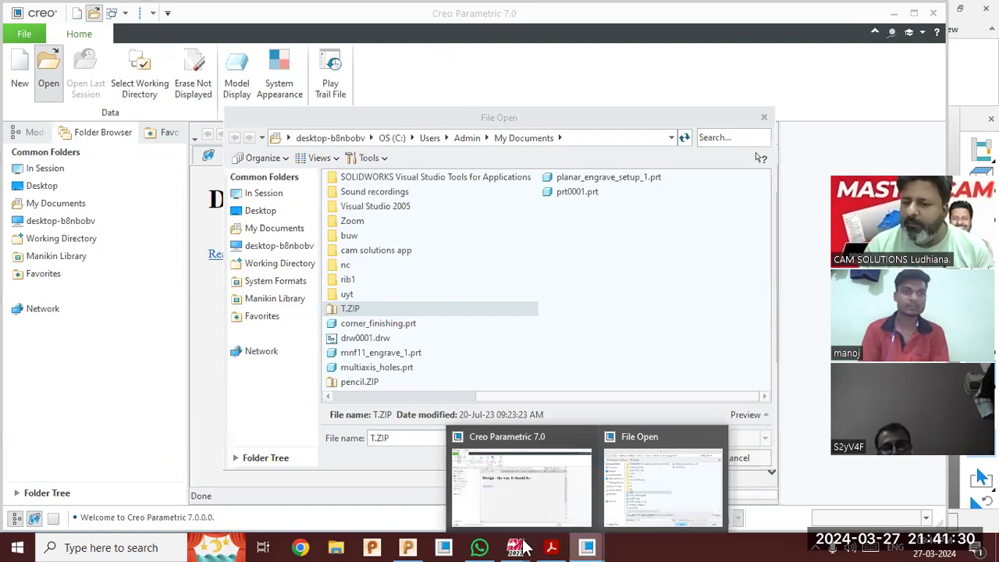
mouse_move(515, 547)
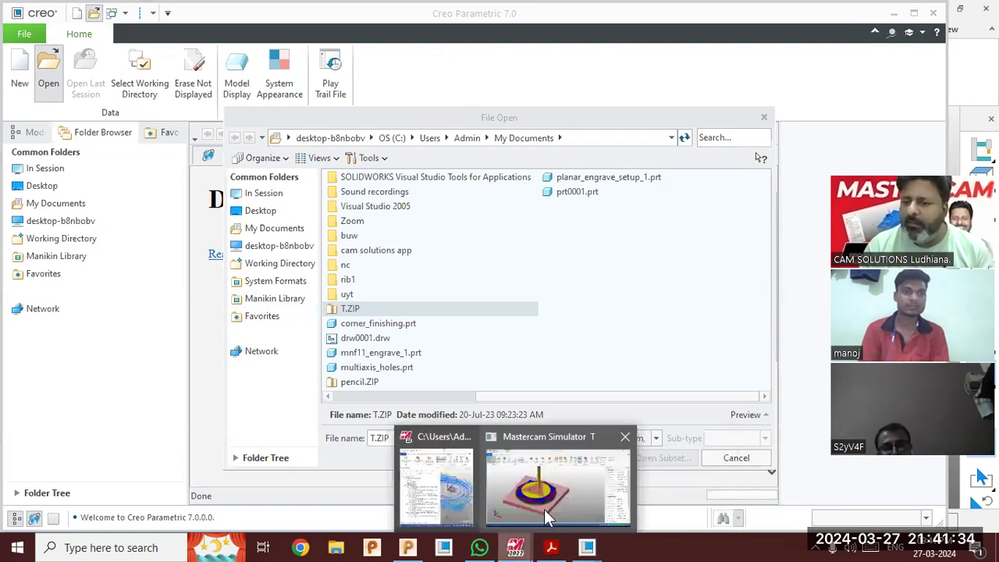
left_click(764, 117)
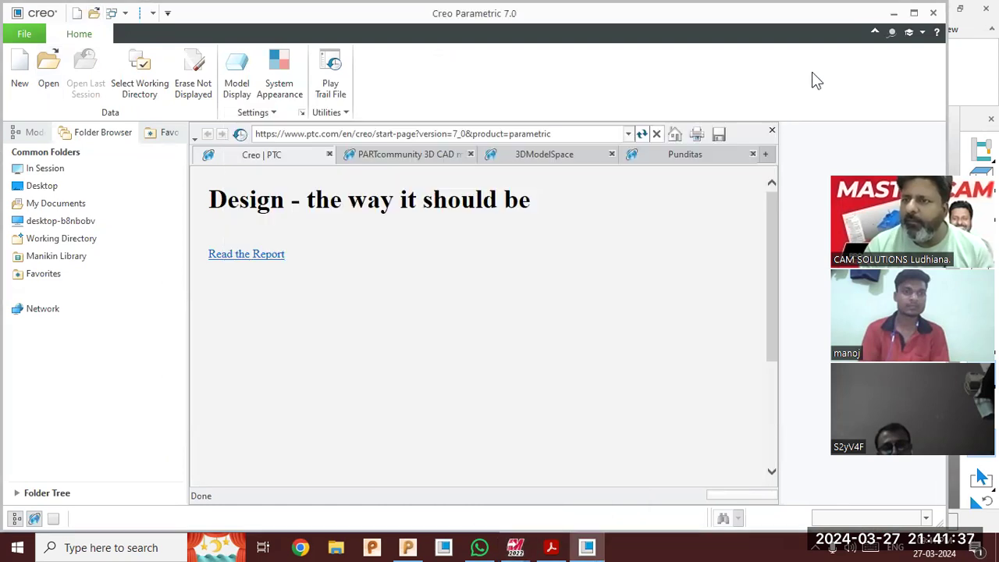
left_click(895, 14)
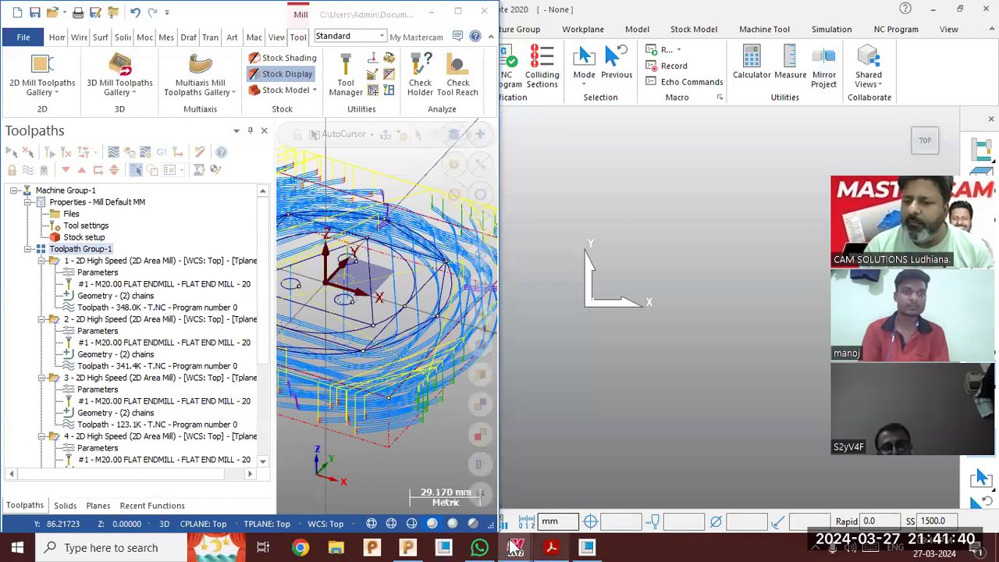
Switch back to Mastercam and maximize the window with the toolpaths.
mouse_move(515, 546)
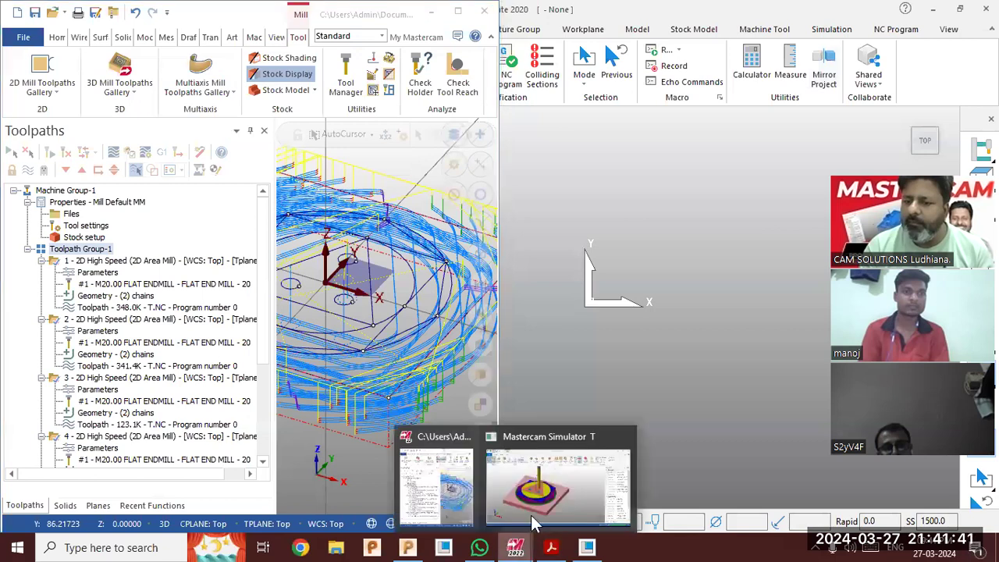
left_click(936, 10)
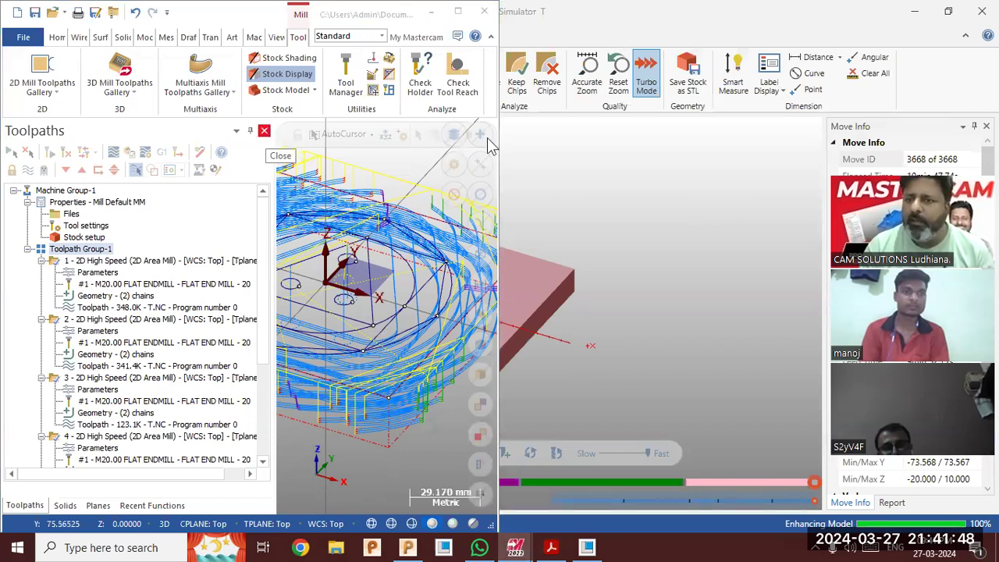
left_click(457, 12)
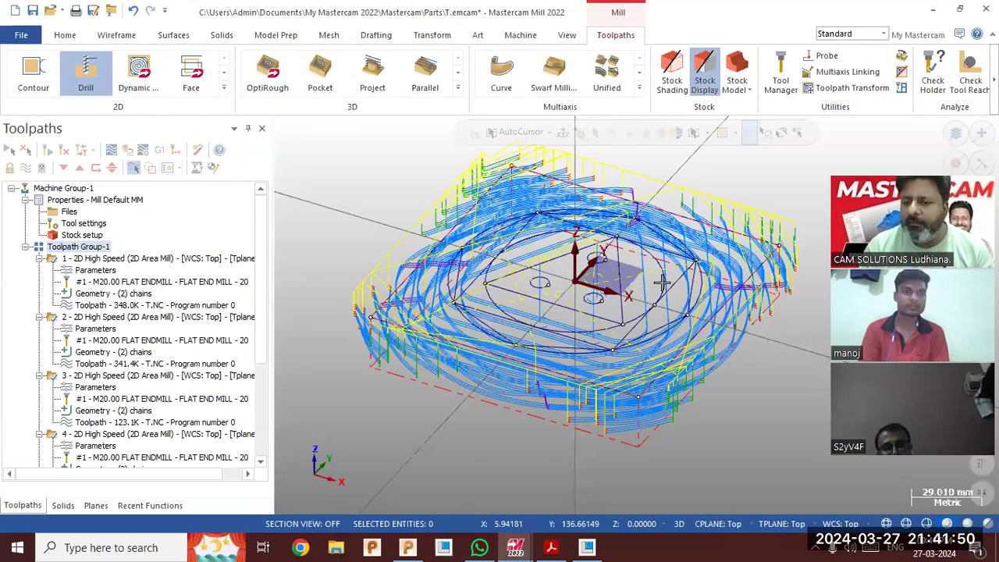
scroll(660, 253, "up", 1)
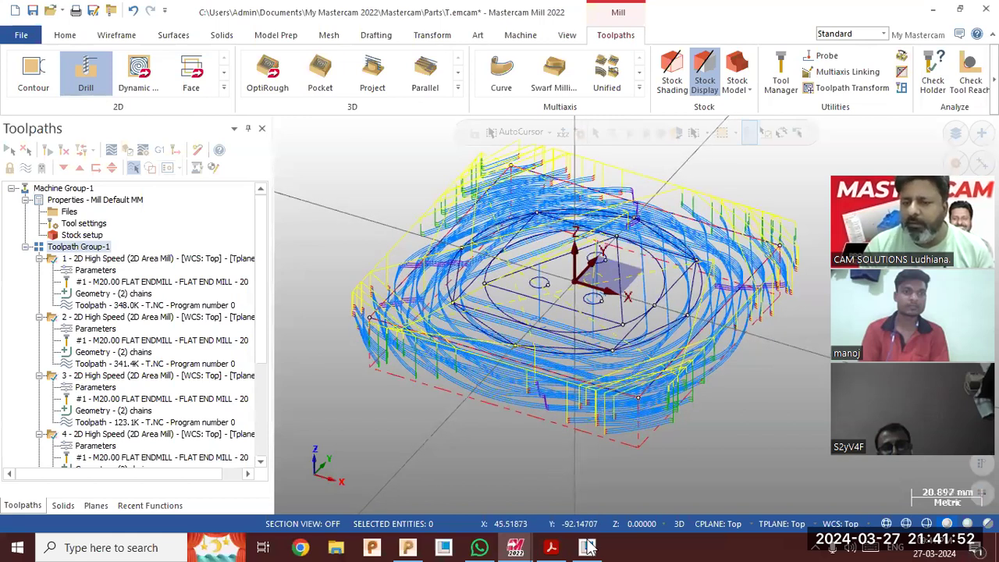
left_click(587, 547)
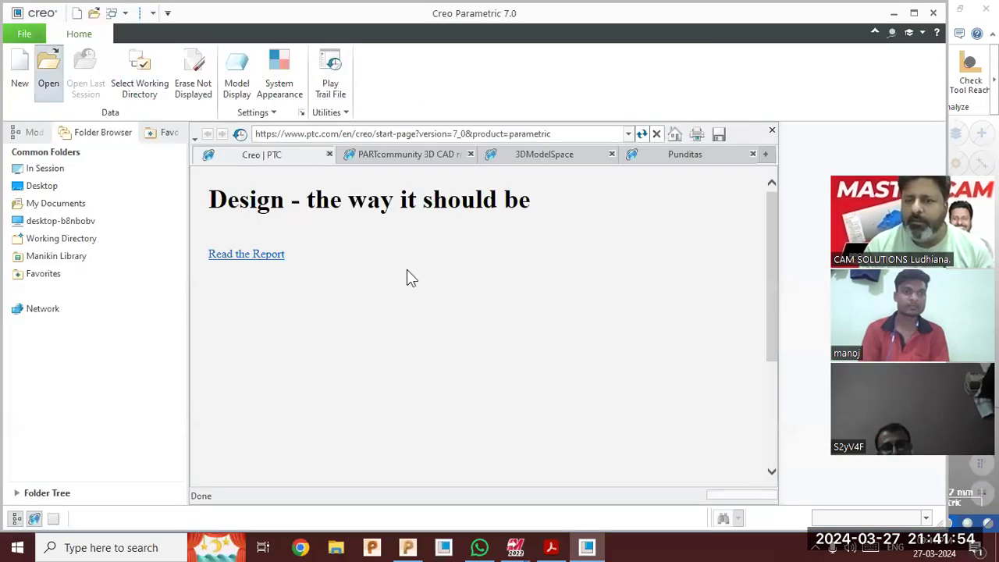
left_click(278, 232)
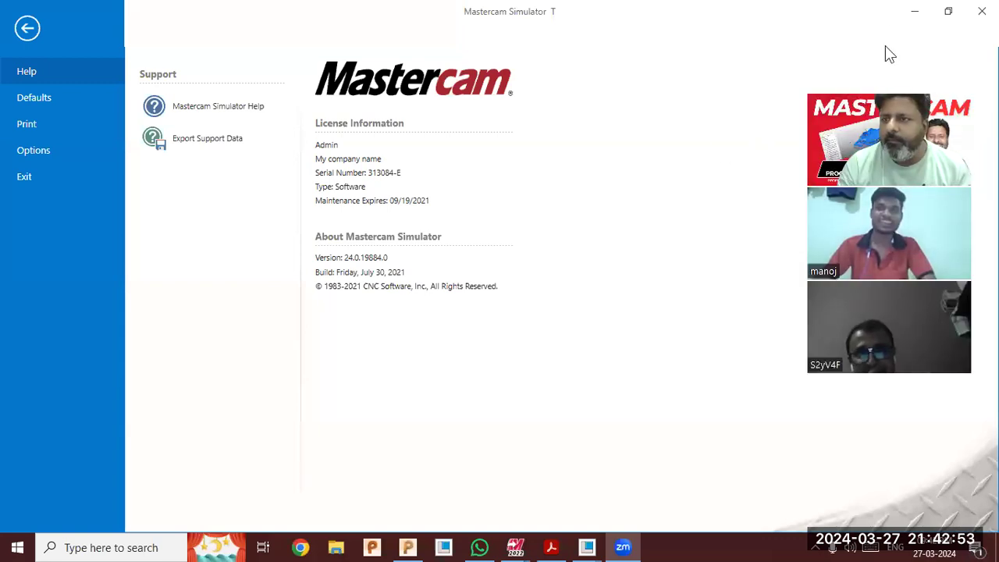
left_click(912, 12)
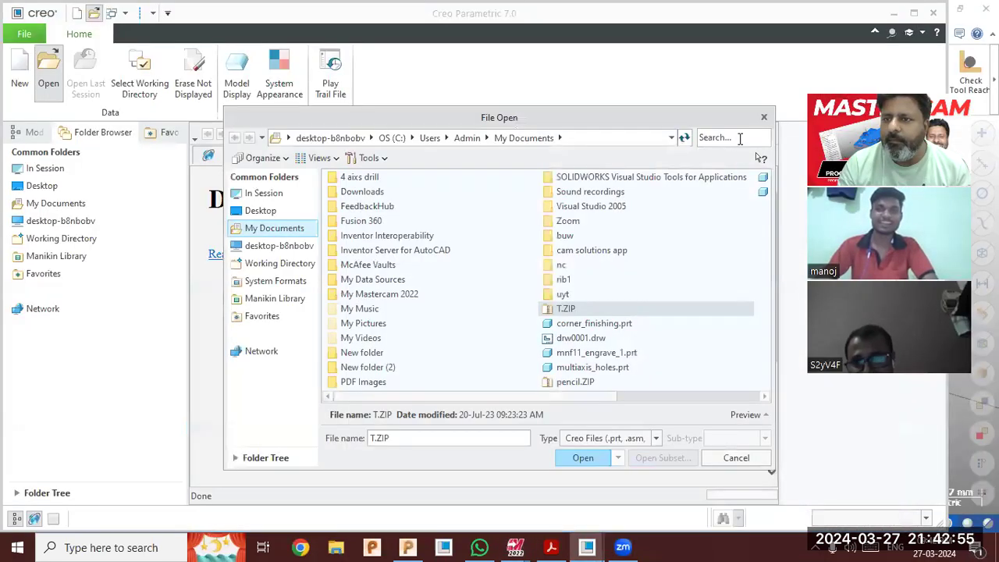
left_click(764, 117)
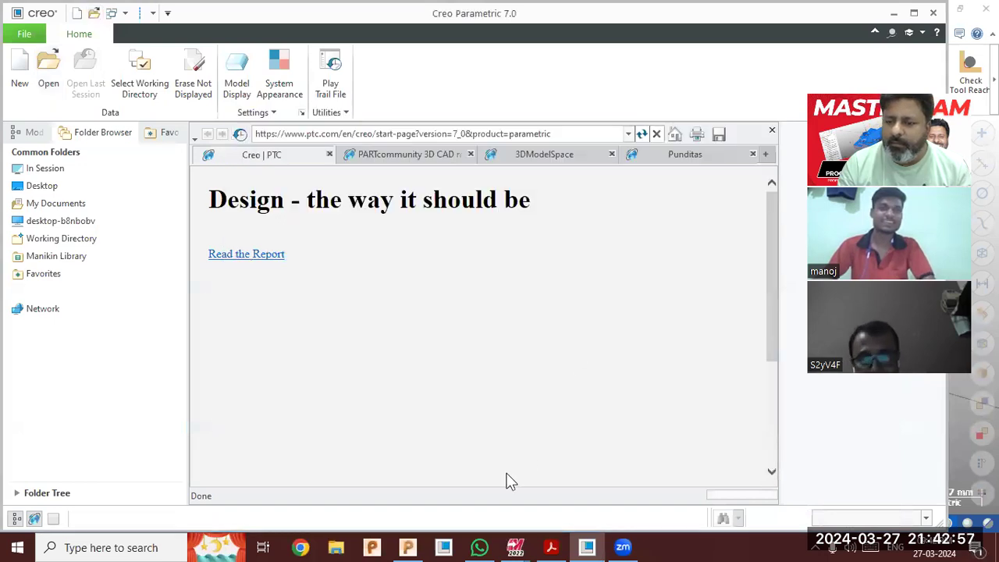
Close the Mastercam Simulator window and the embedded web browser in Creo Parametric.
left_click(515, 547)
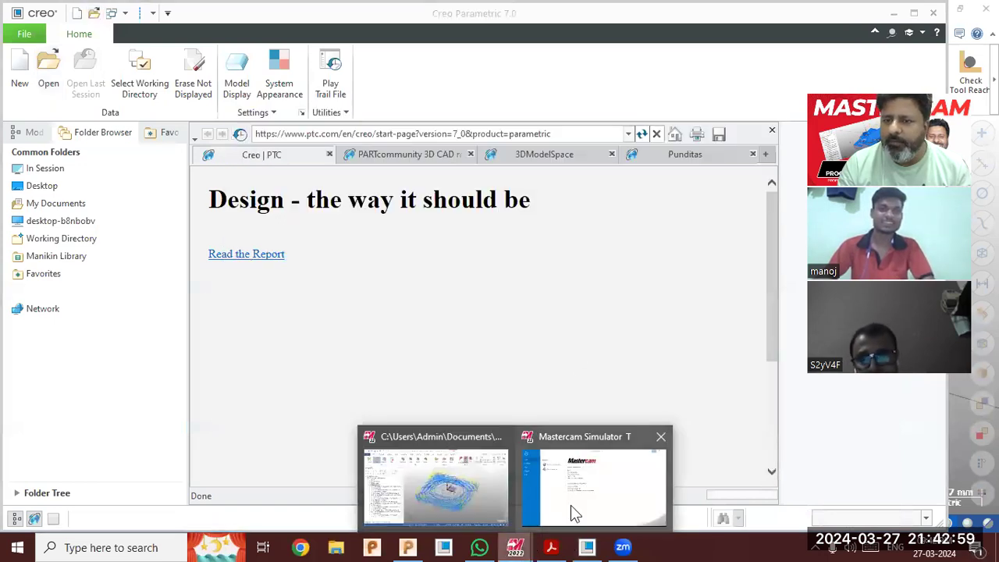
left_click(572, 506)
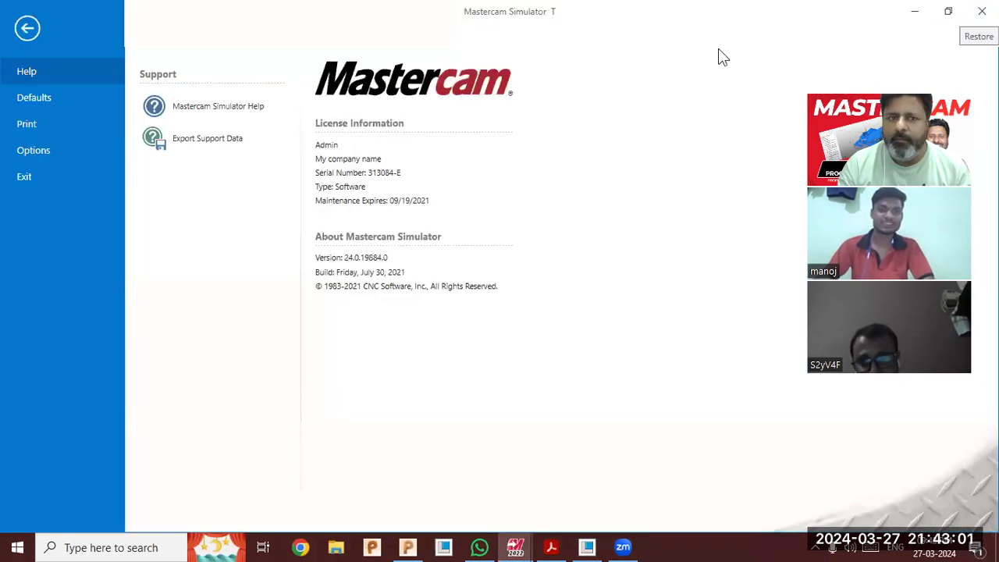
left_click(981, 11)
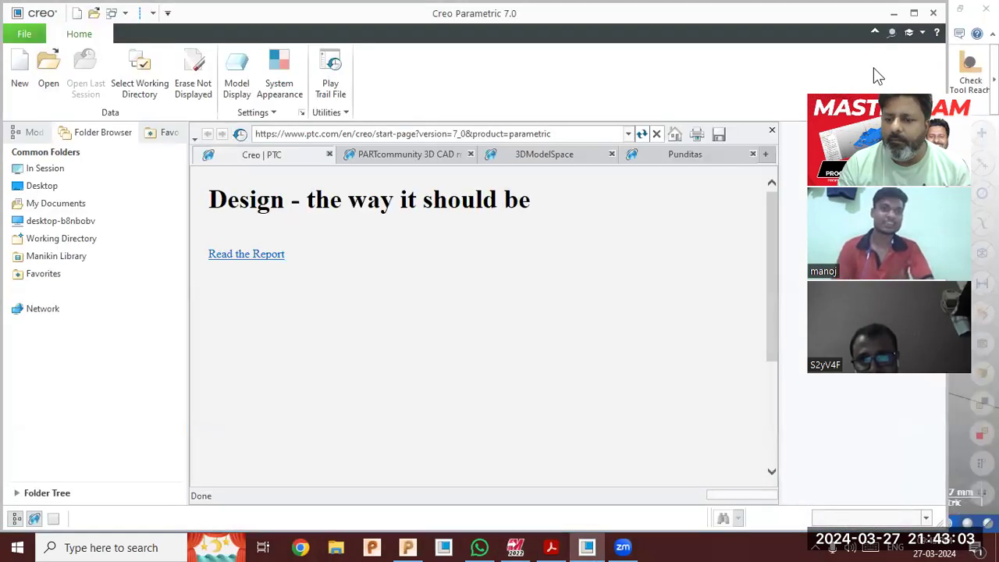
left_click(772, 130)
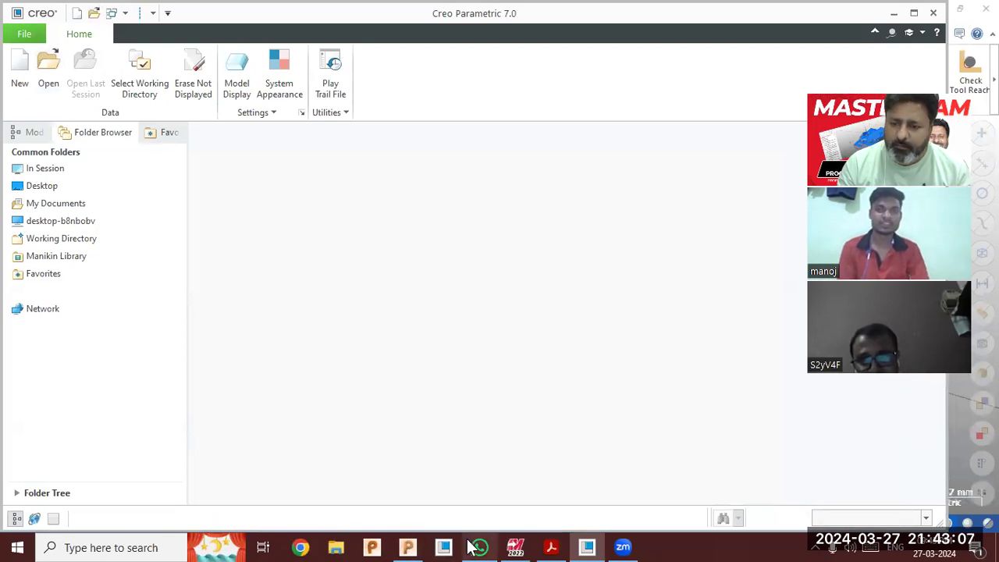
Switch to Mastercam, launch a fresh verify simulation of the Toolpath Group-1 operations, and bring up its simulation view.
left_click(515, 548)
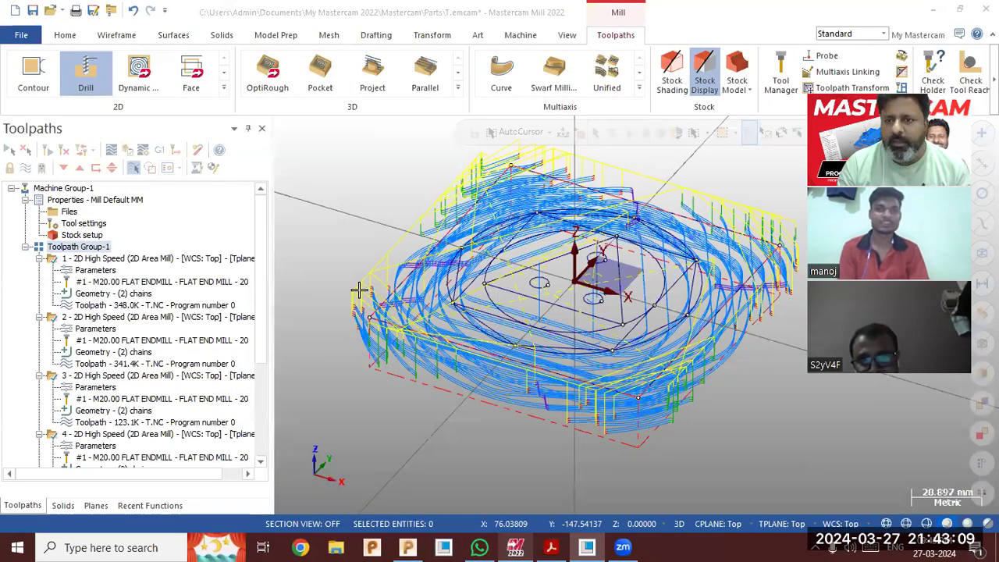
middle_click_drag(388, 206, 160, 160)
left_click(127, 151)
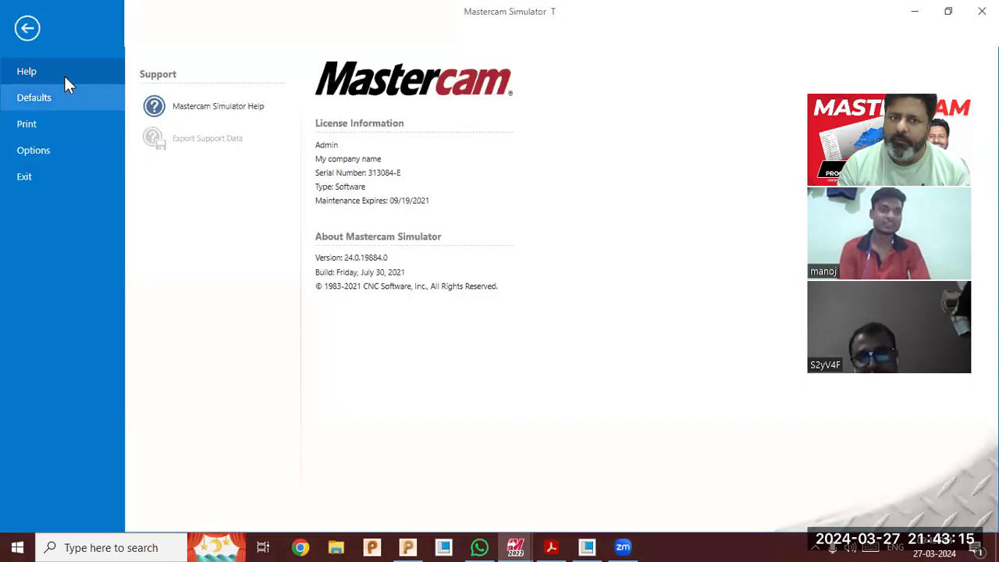
left_click(44, 100)
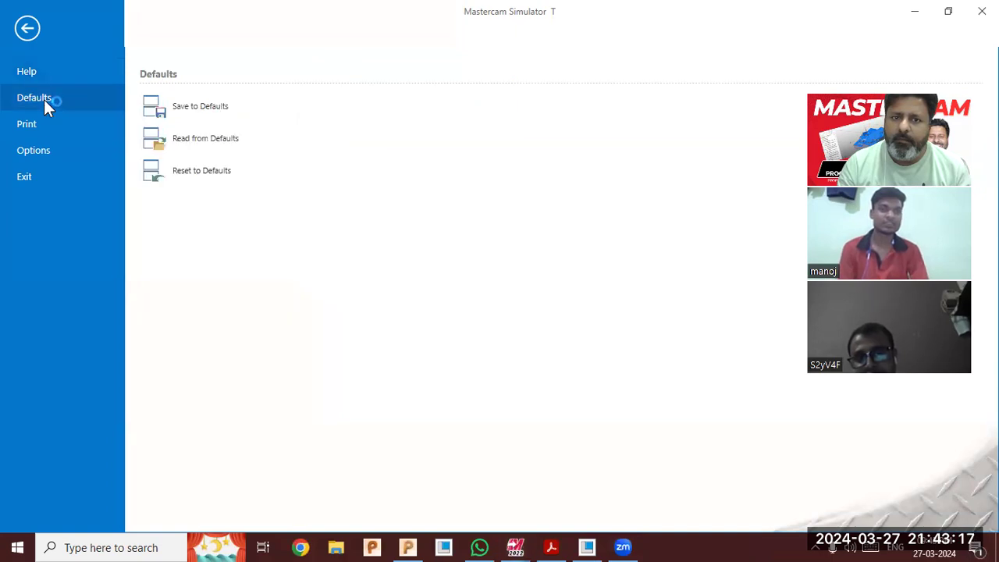
left_click(29, 68)
left_click(25, 29)
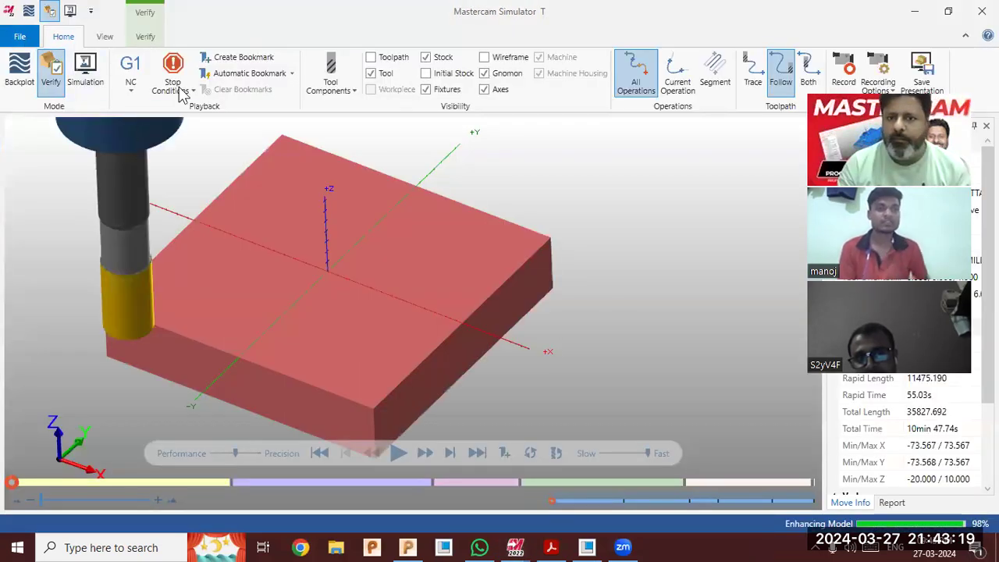
Check the Desktop folder where the machined stock is saved as STL, and close the dialog without saving.
left_click(145, 37)
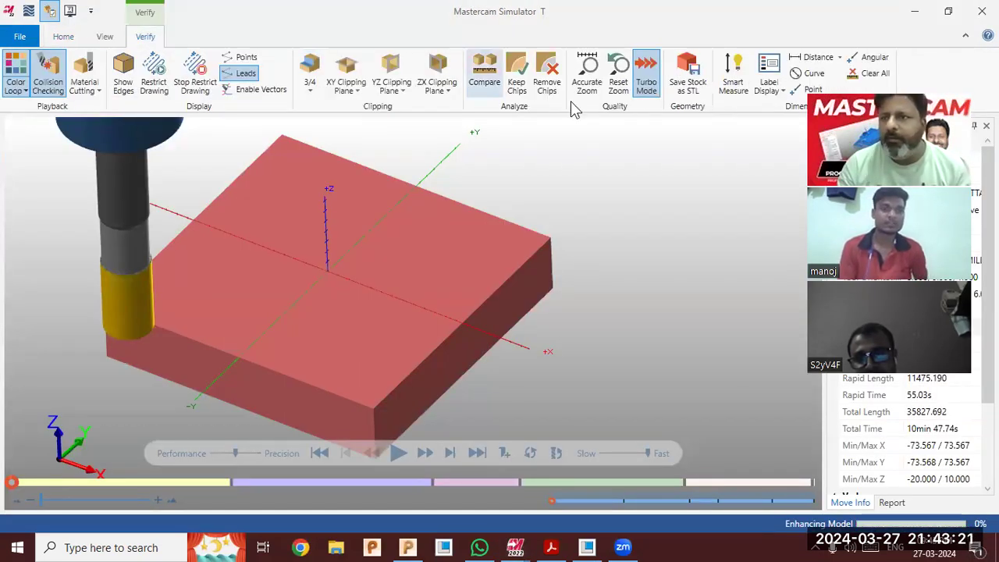
left_click(690, 78)
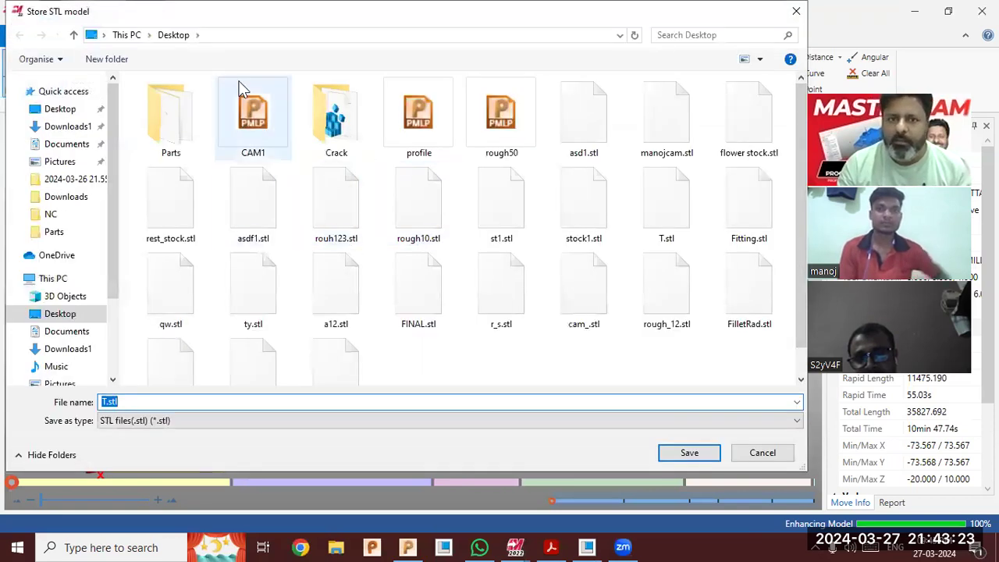
left_click(234, 35)
right_click(234, 35)
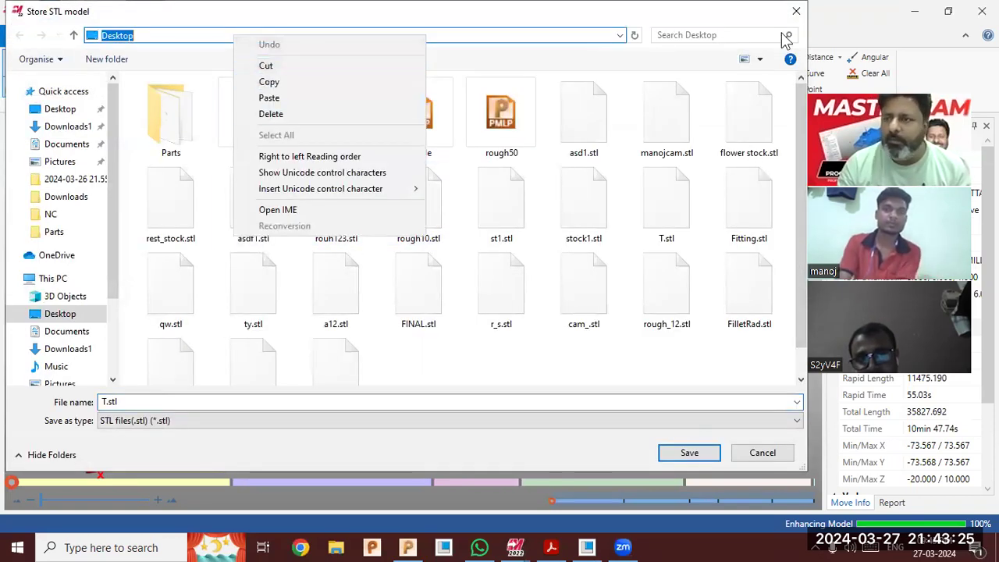
left_click(797, 14)
left_click(797, 14)
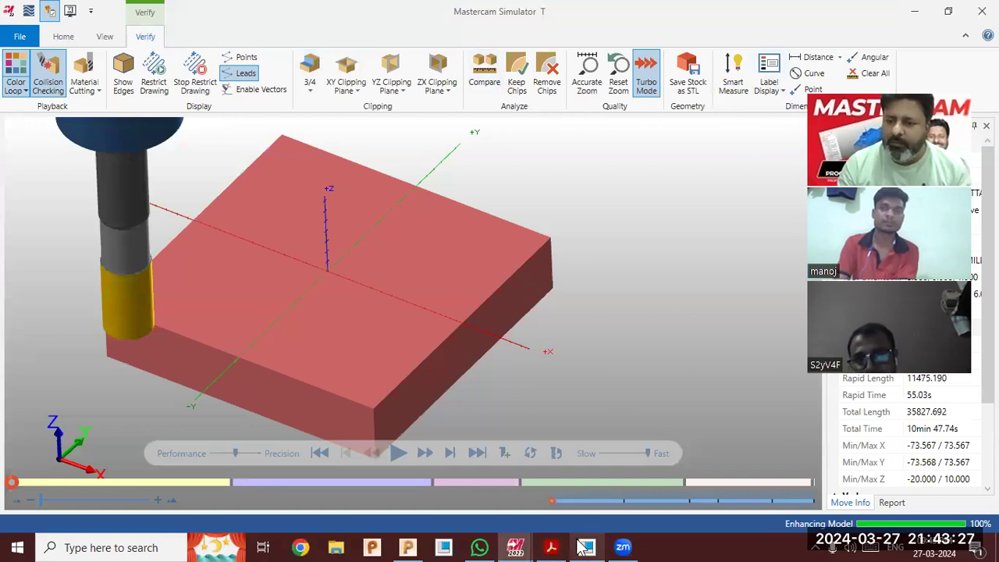
Switch to Creo Parametric, start opening a file from the Desktop, and filter the file types to Stereolithography (*.stl).
left_click(587, 546)
key("ctrl+o")
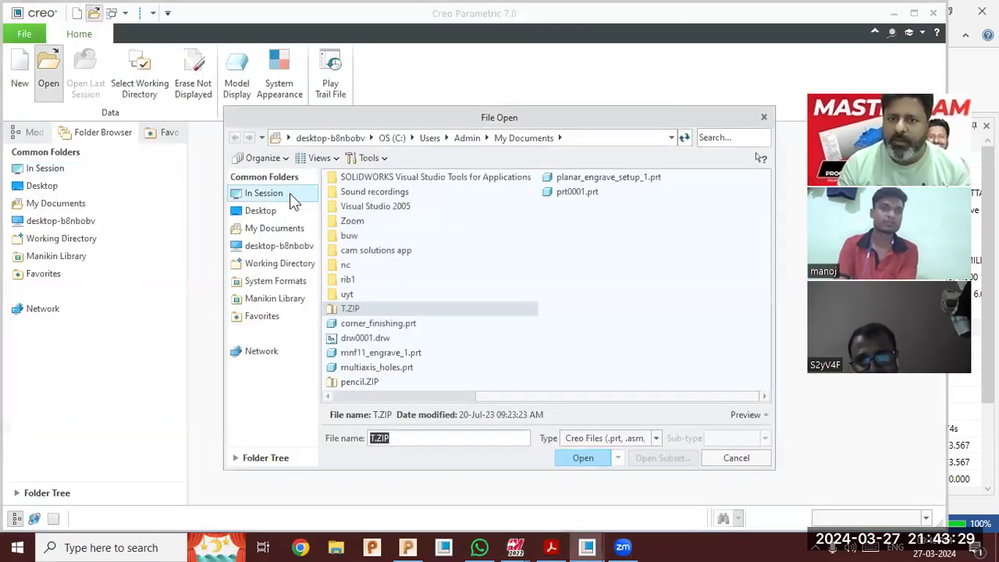
left_click(260, 211)
left_click(620, 437)
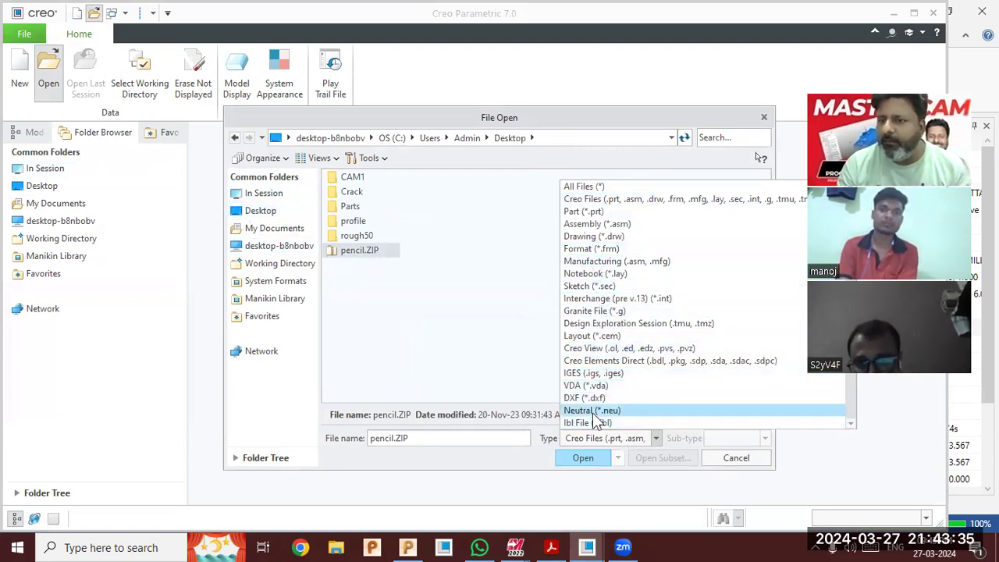
scroll(593, 414, "down", 10)
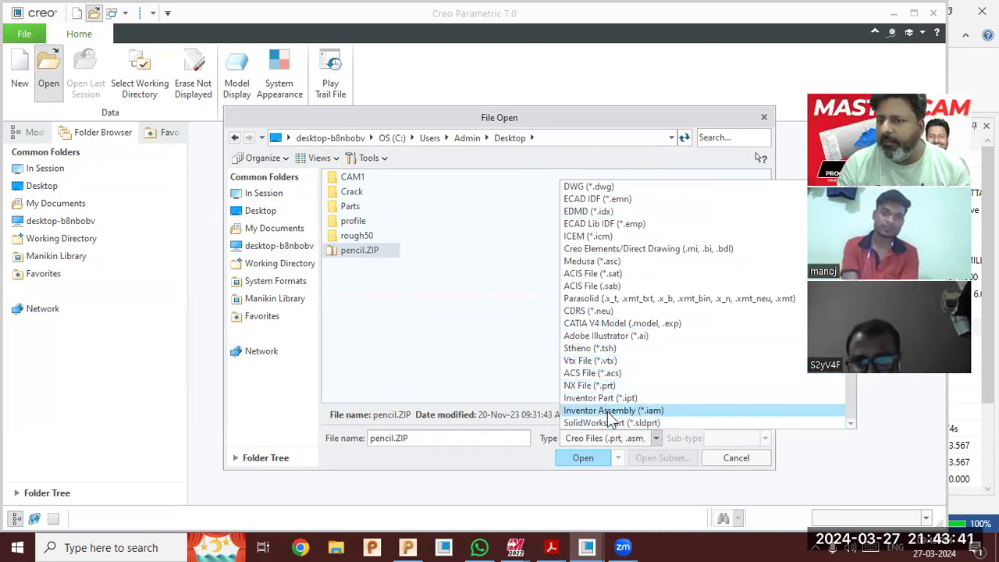
scroll(608, 417, "down", 1)
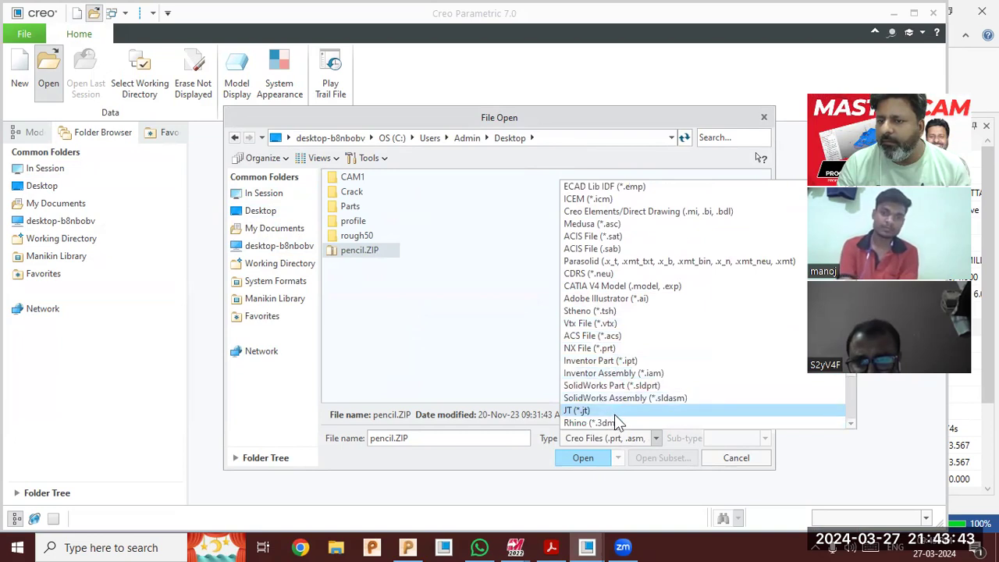
scroll(614, 420, "down", 3)
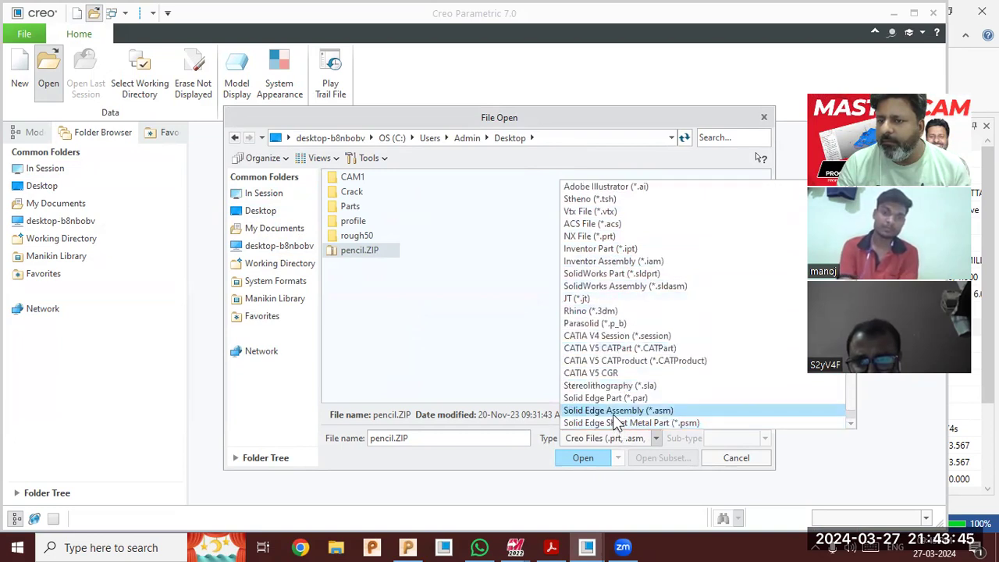
scroll(615, 422, "down", 1)
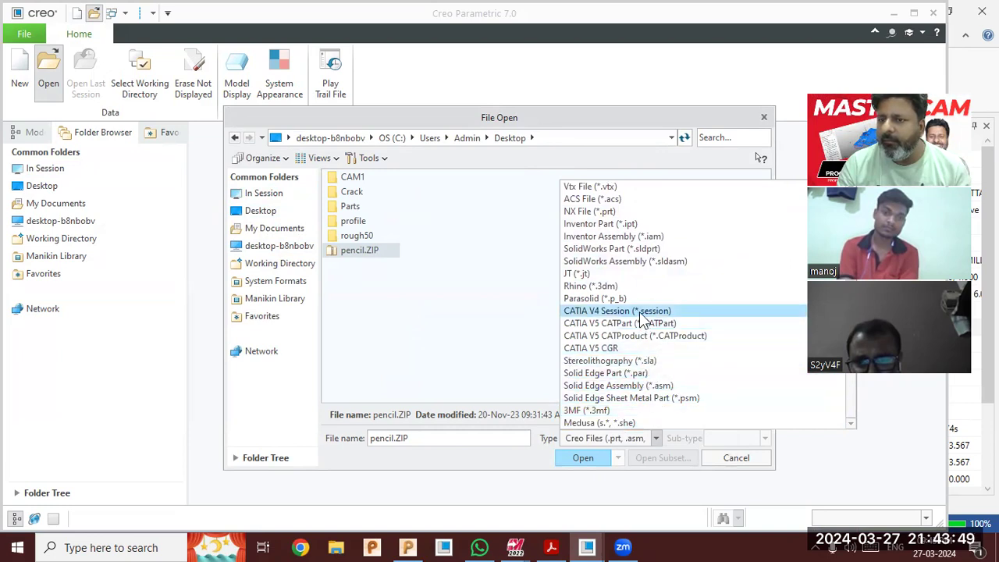
scroll(639, 312, "up", 3)
scroll(640, 319, "up", 1)
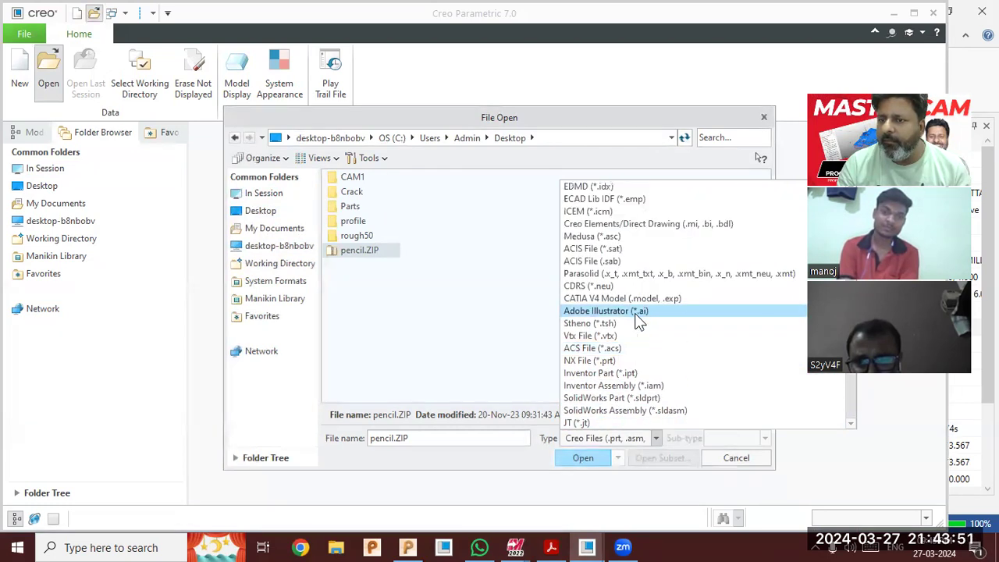
scroll(633, 262, "up", 1)
scroll(632, 265, "up", 2)
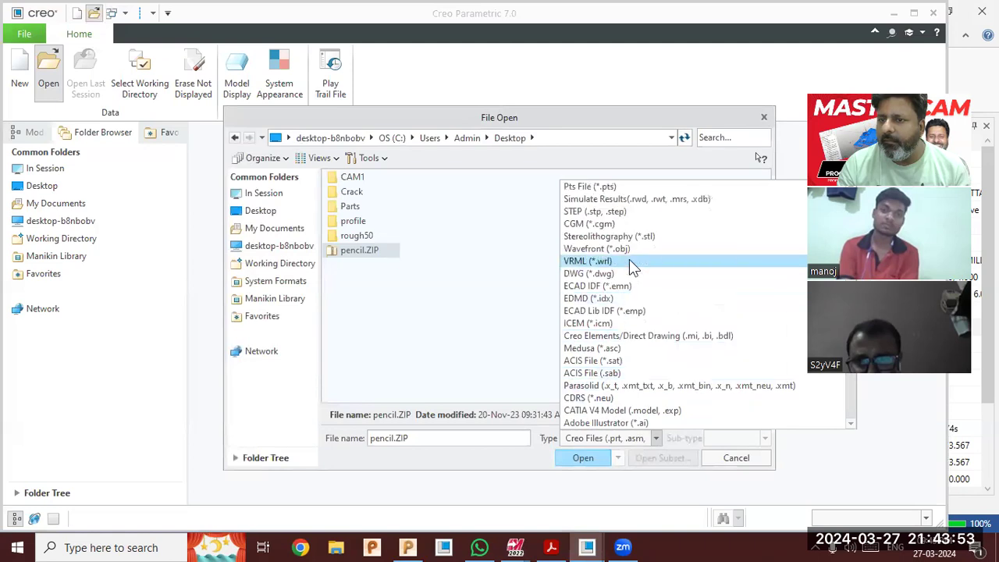
left_click(628, 235)
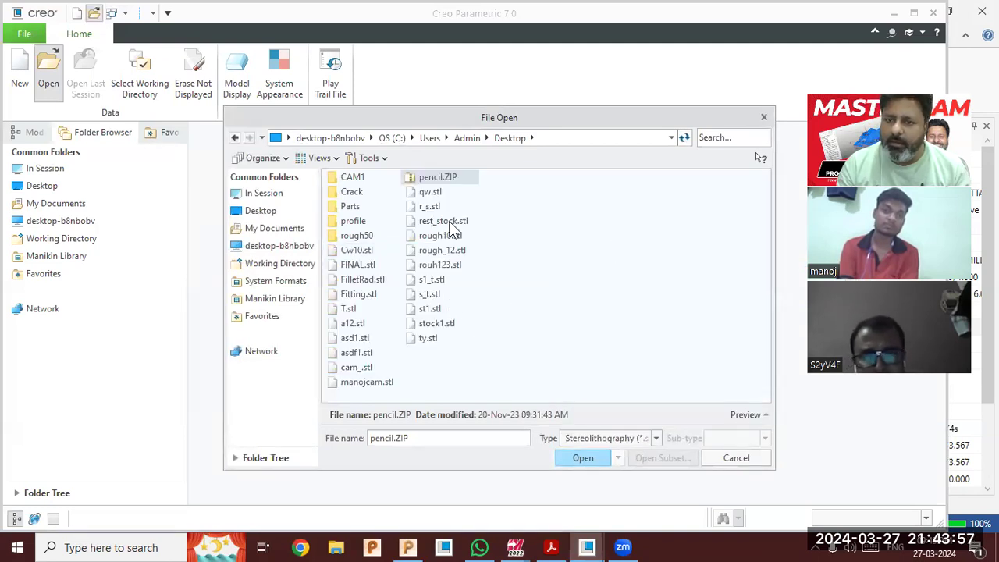
Import asd1.stl as a new model with the Automatic import type and view its stepped side.
left_click(358, 338)
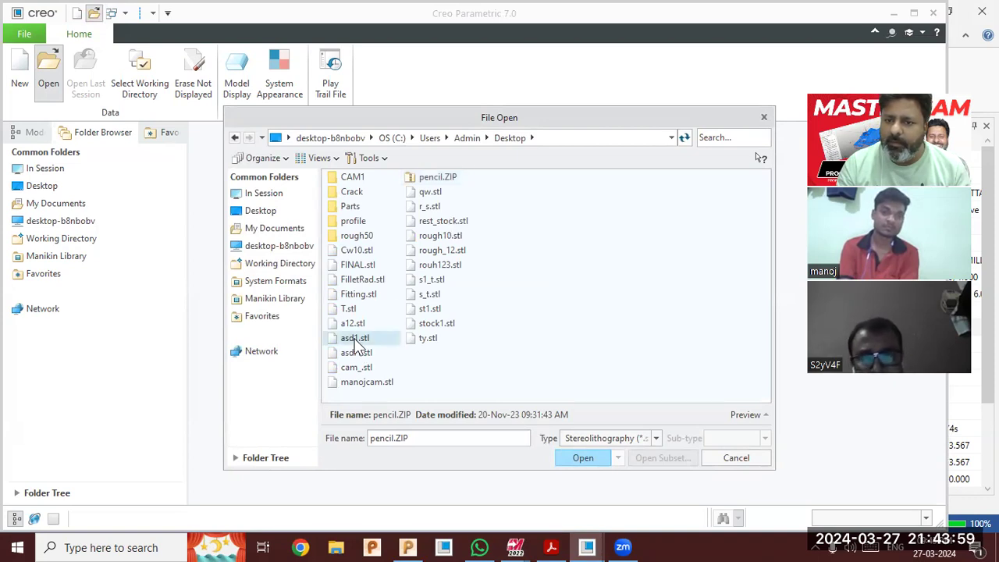
left_click(591, 457)
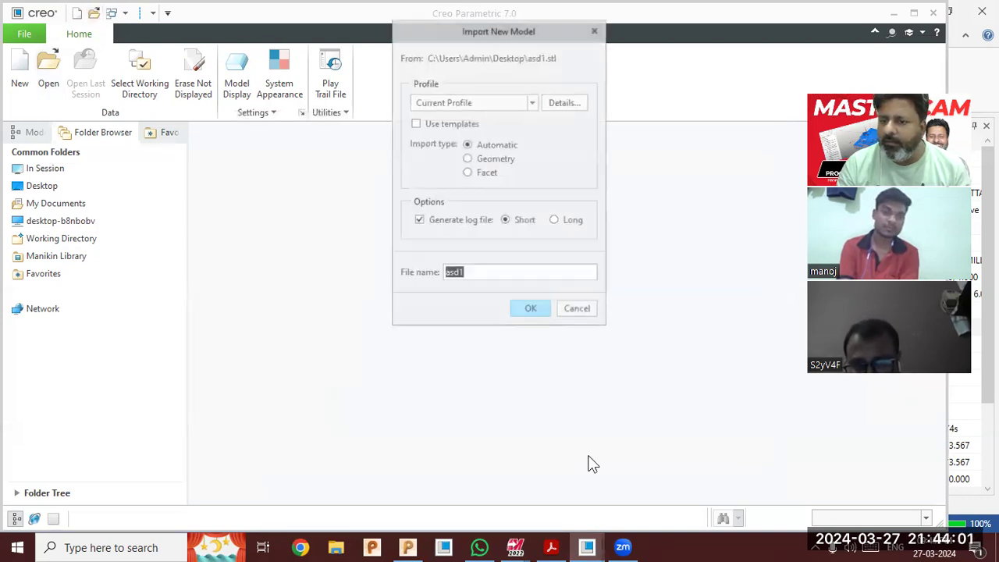
left_click(526, 304)
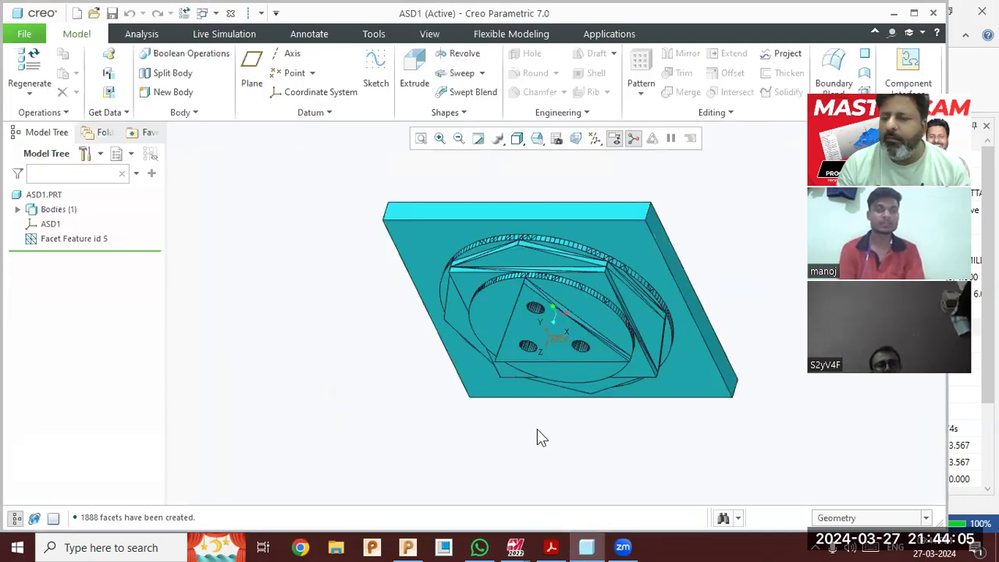
mouse_move(530, 424)
middle_mouse_down()
mouse_move(555, 312)
mouse_move(542, 317)
mouse_move(568, 312)
mouse_move(544, 319)
mouse_move(558, 313)
mouse_move(533, 364)
mouse_move(523, 329)
mouse_move(535, 314)
mouse_move(524, 331)
middle_mouse_up()
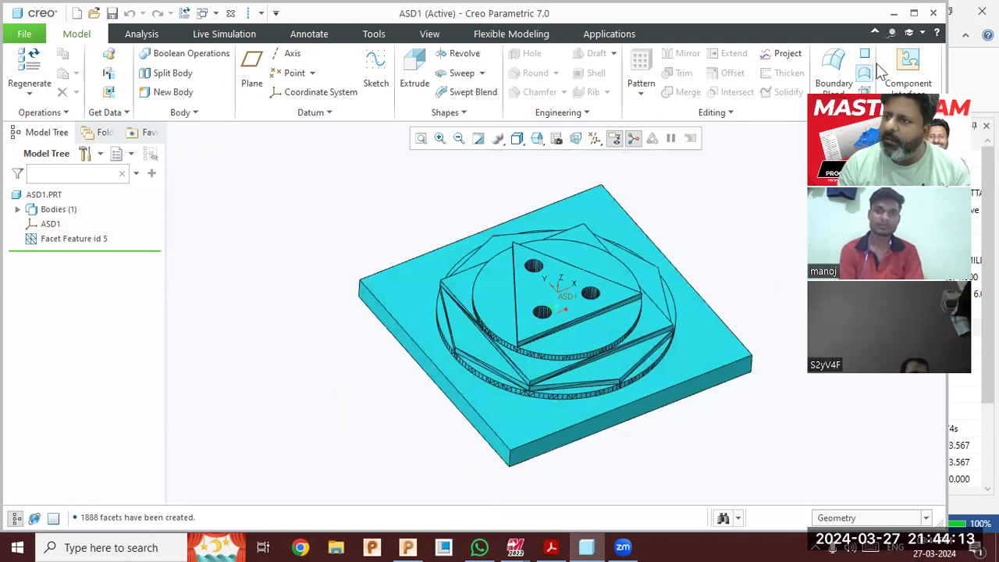
Minimize Creo Parametric and the Mastercam Simulator to return to the toolpaths in the main Mastercam window.
left_click(894, 13)
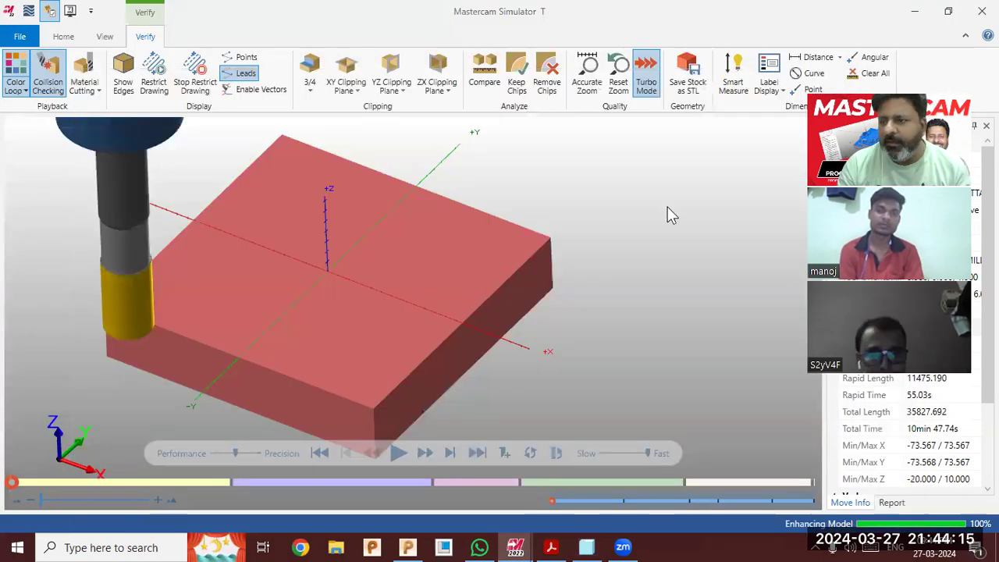
left_click(915, 12)
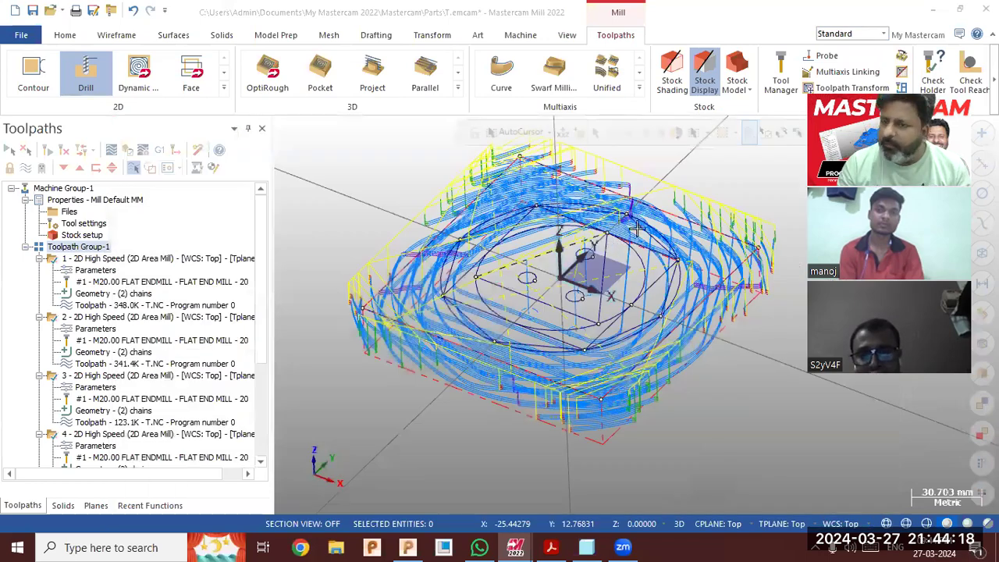
middle_click_drag(607, 255, 691, 202)
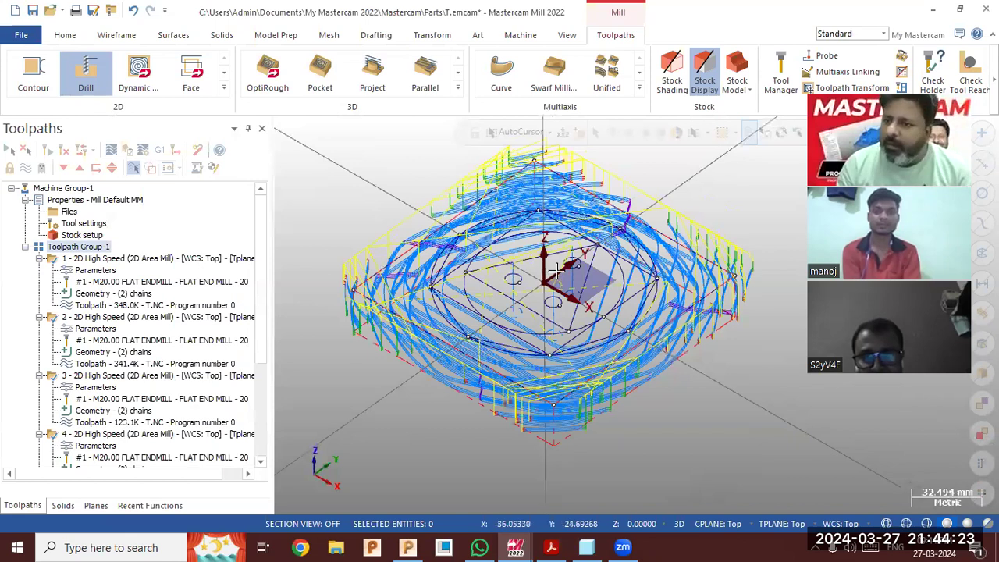
middle_click_drag(558, 271, 627, 192)
scroll(160, 344, "down", 4)
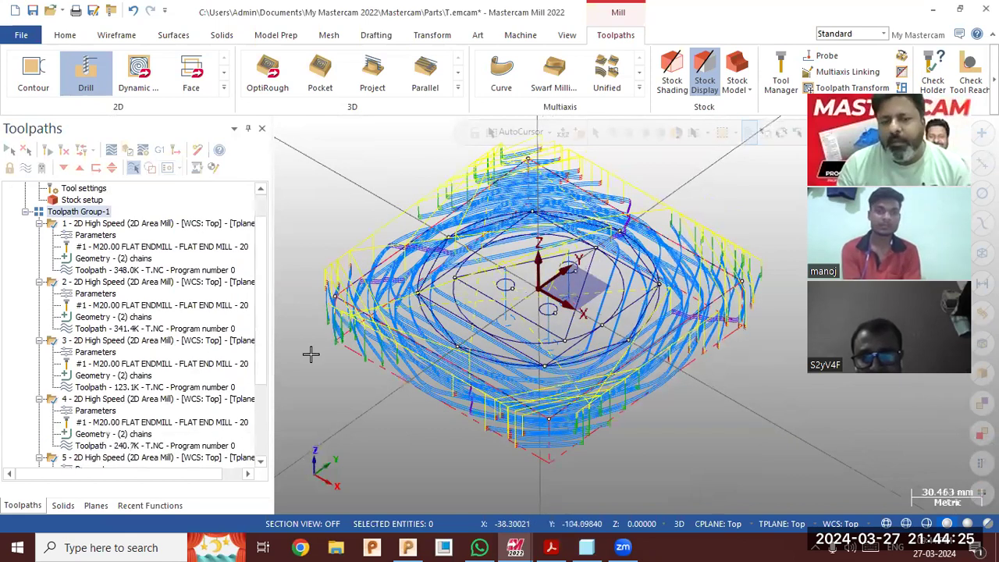
scroll(160, 344, "up", 3)
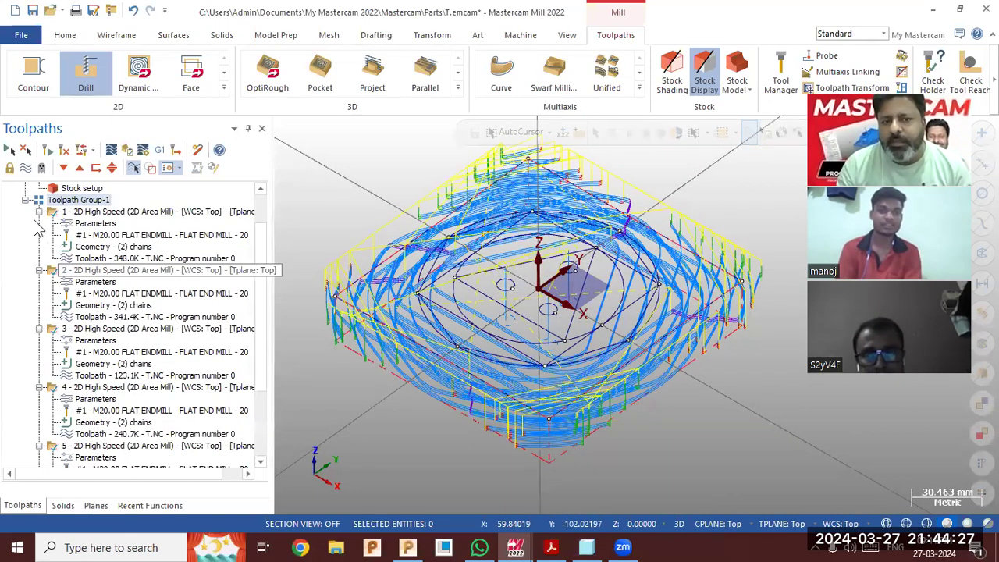
scroll(376, 289, "up", 1)
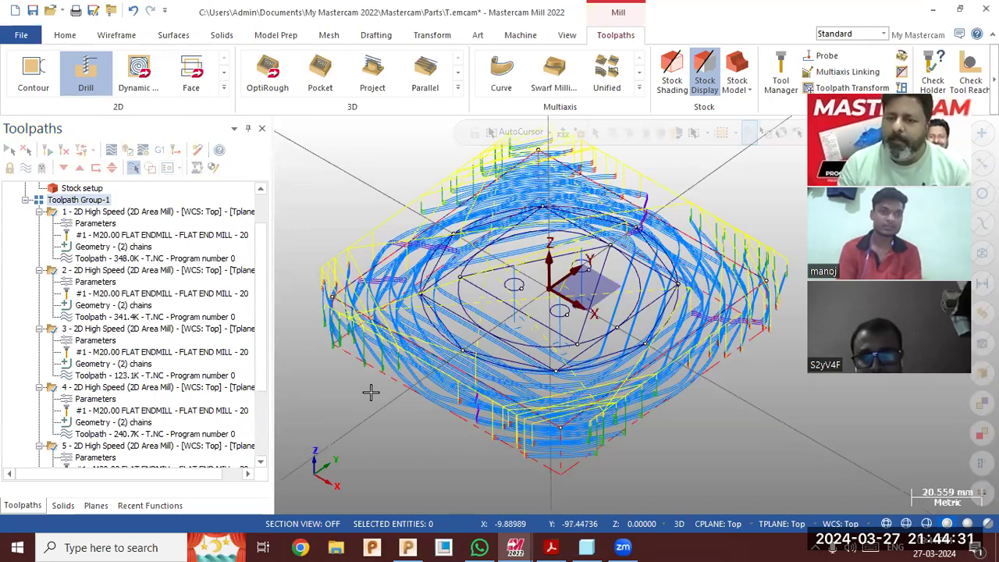
Select the first 2D area-mill operation and inspect its flat endmill's geometry without changing it.
left_click(107, 213)
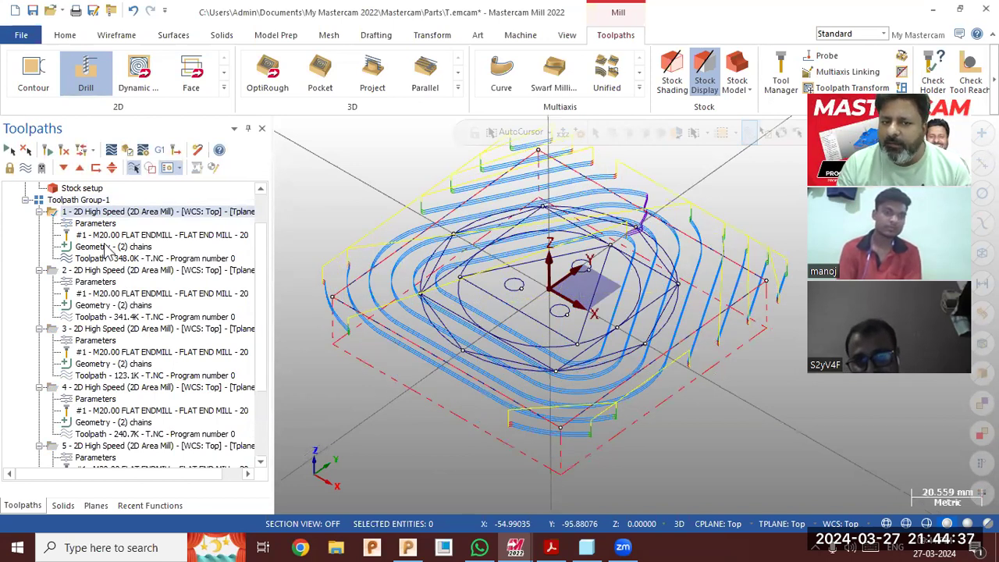
left_click(121, 234)
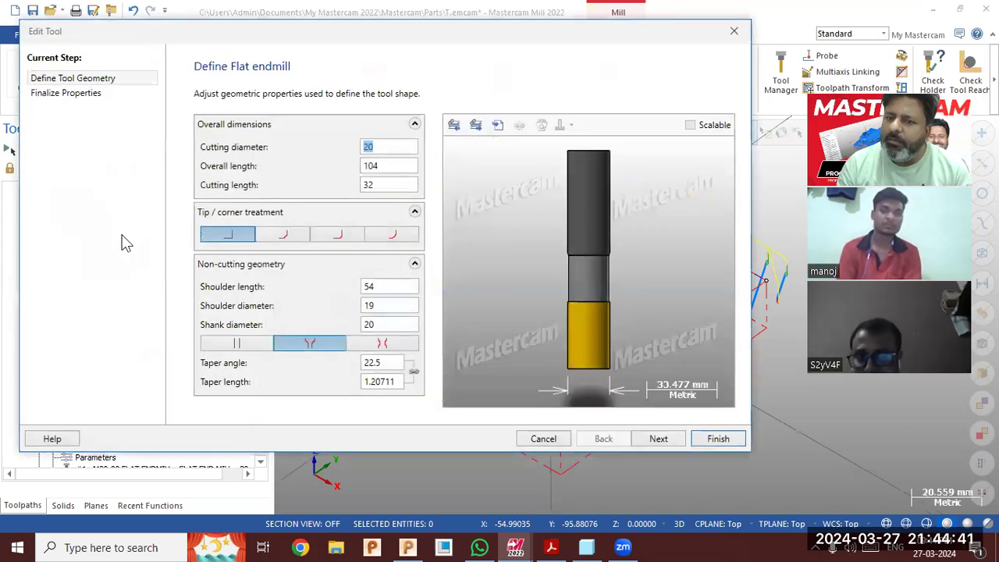
left_click(542, 439)
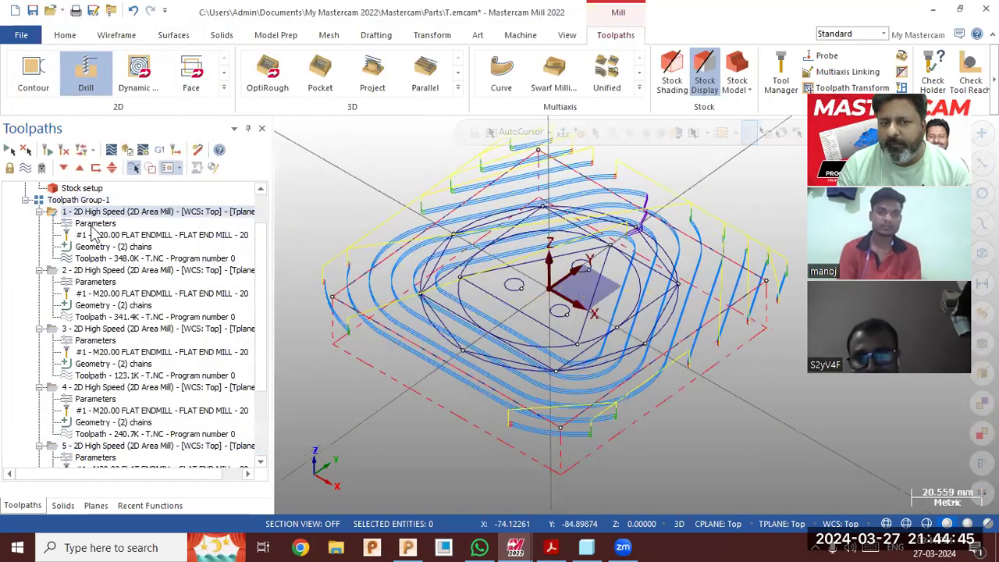
Replace the first area-mill operation's tool with SHOULDER MILL - 25 from the tool library and set its tool number to 3.
left_click(94, 224)
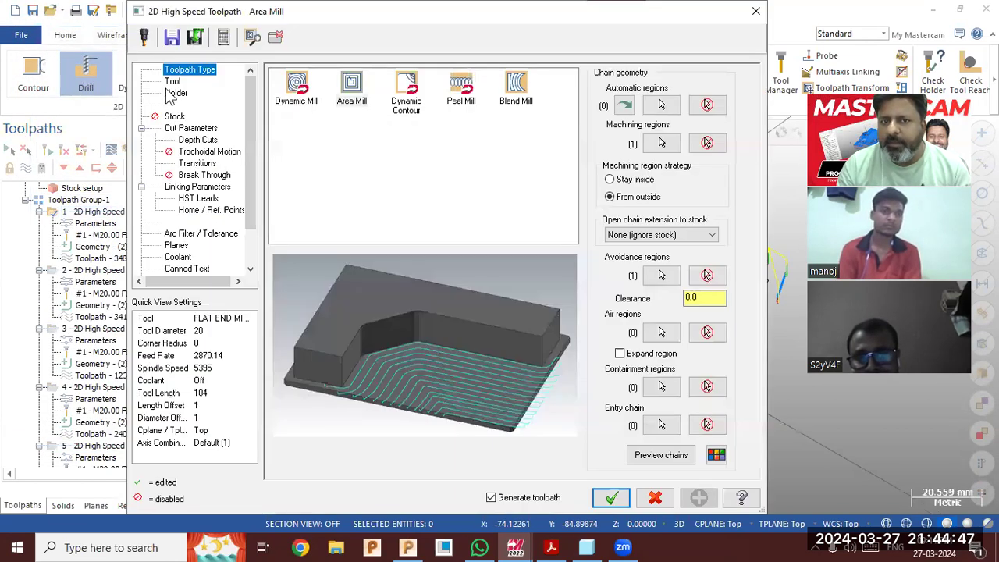
left_click(173, 83)
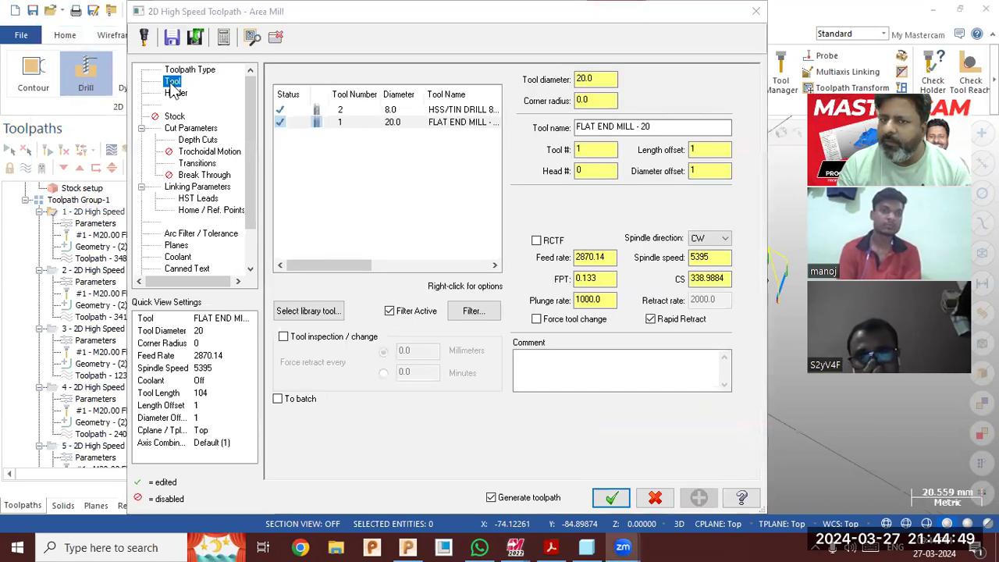
left_click(306, 312)
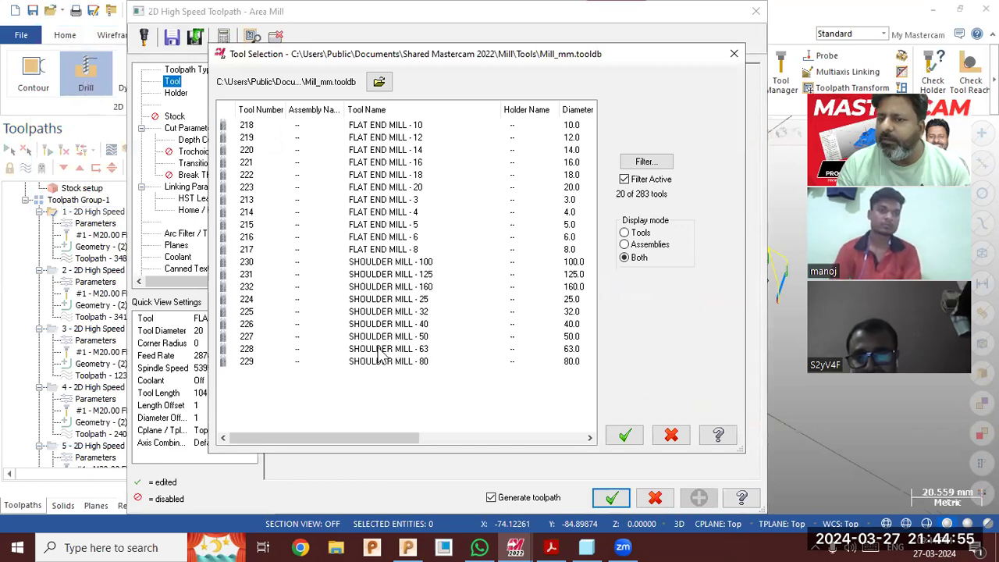
left_click(394, 301)
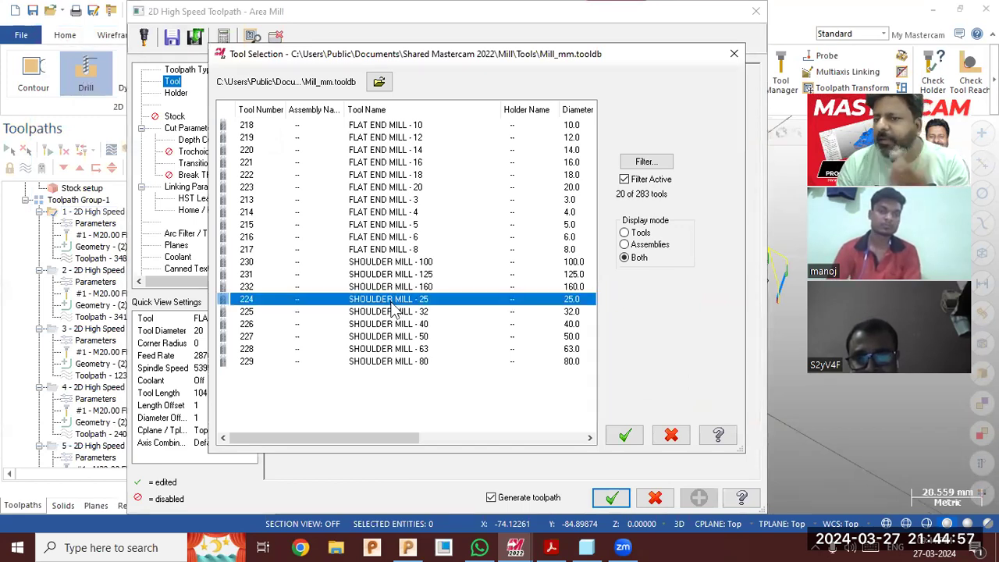
left_click(623, 435)
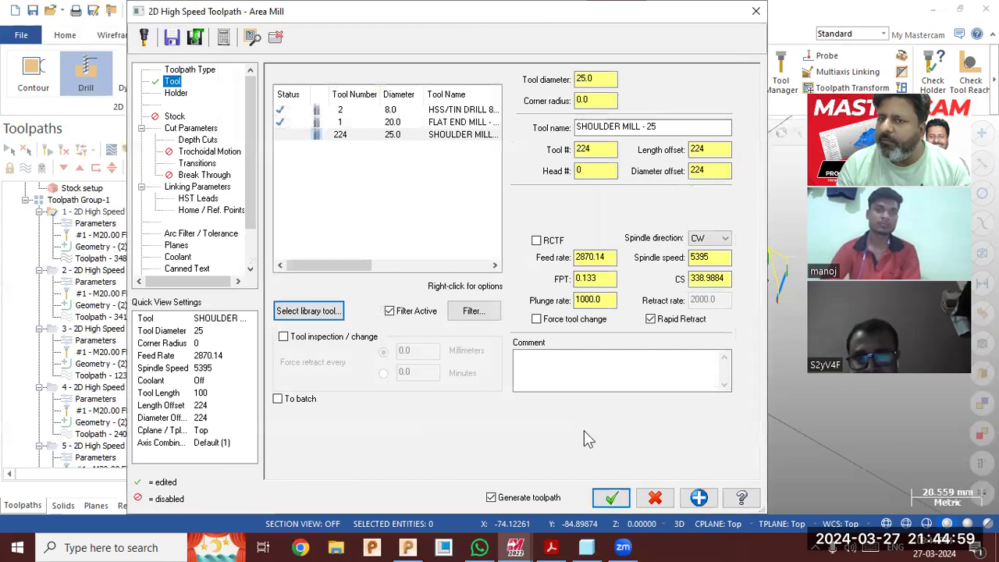
double_click(601, 150)
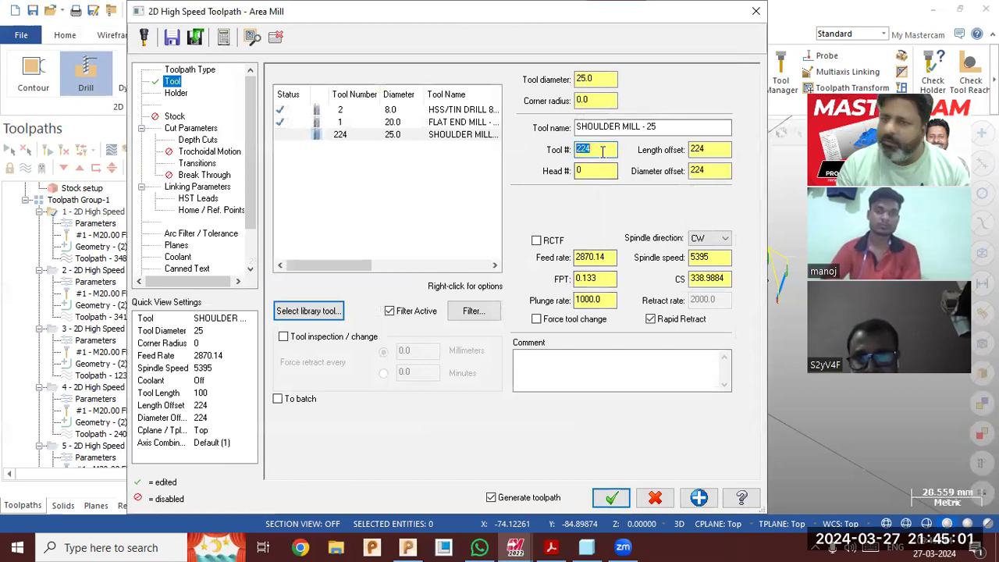
type("3")
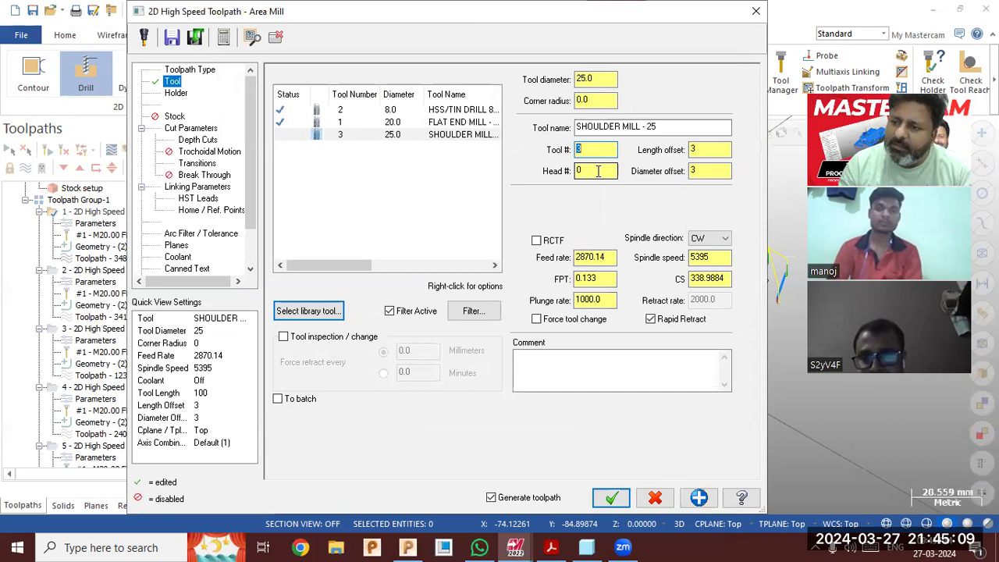
Review the operation's XY stepover in the cut parameters and accept the settings to regenerate its toolpath.
left_click(190, 128)
double_click(680, 102)
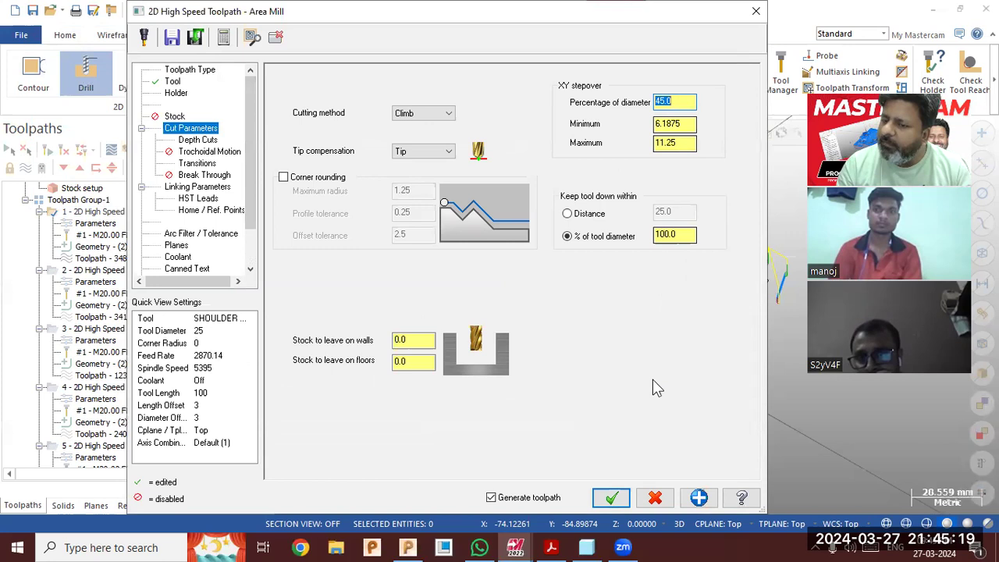
left_click(609, 498)
middle_click_drag(628, 338, 499, 374)
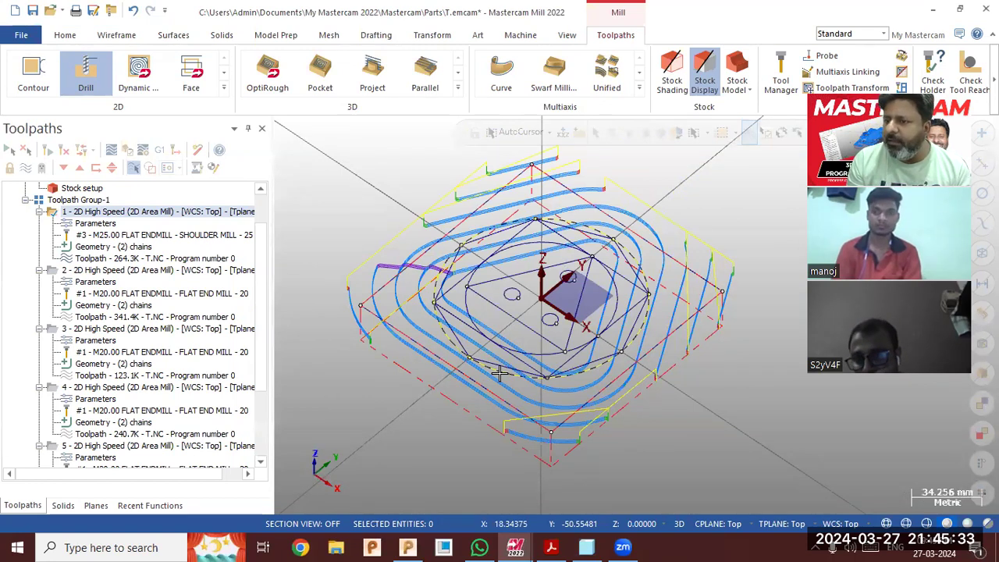
Set the first area-mill operation's stock to leave on walls to 0.2 and regenerate its toolpath.
left_click(100, 224)
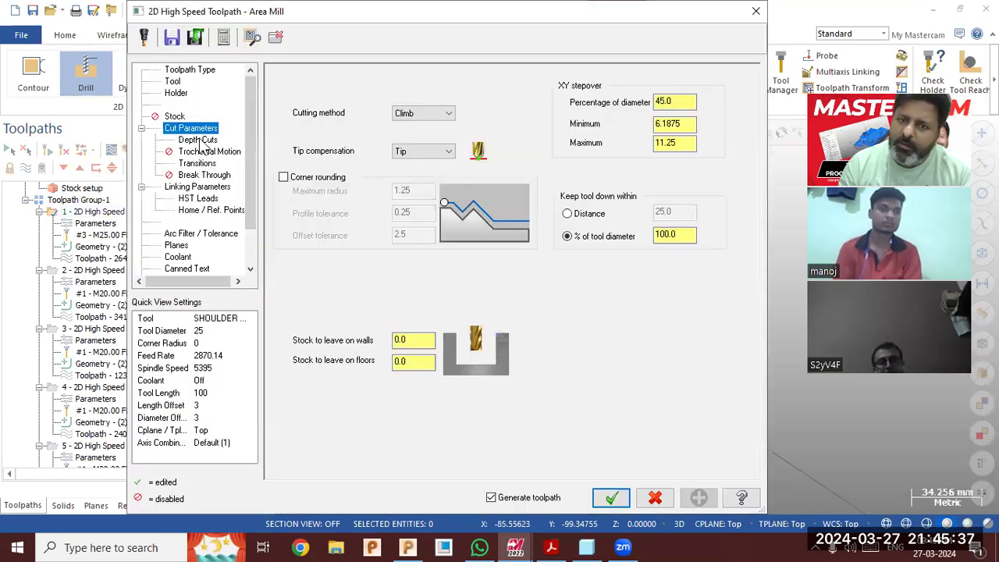
left_click(198, 141)
left_click(196, 130)
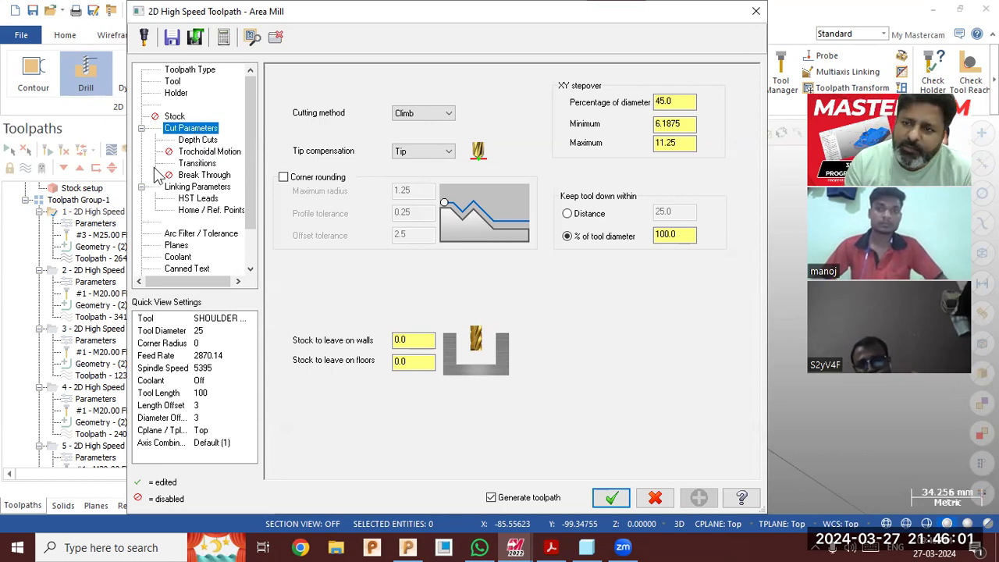
left_click(182, 130)
left_click(424, 340)
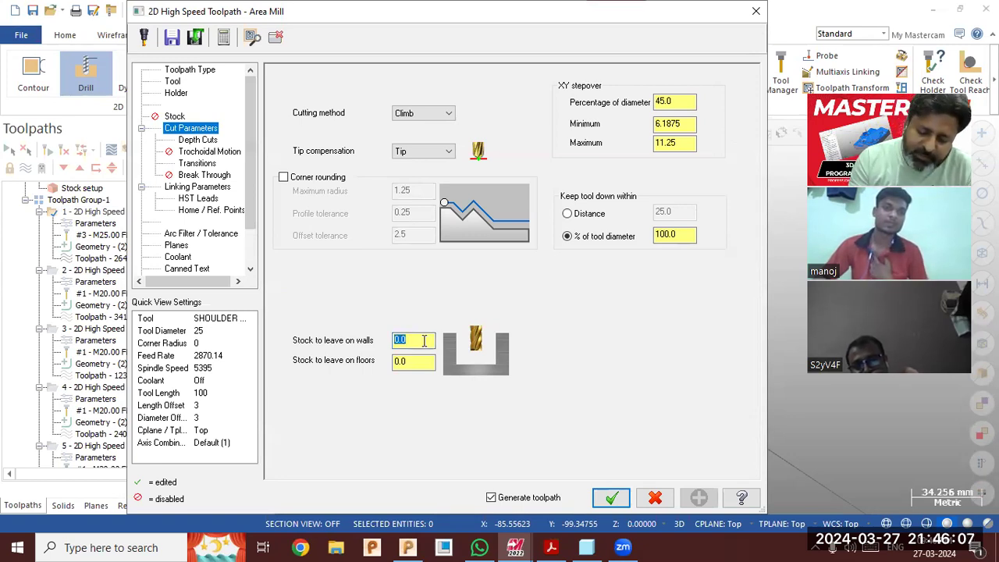
key("Return")
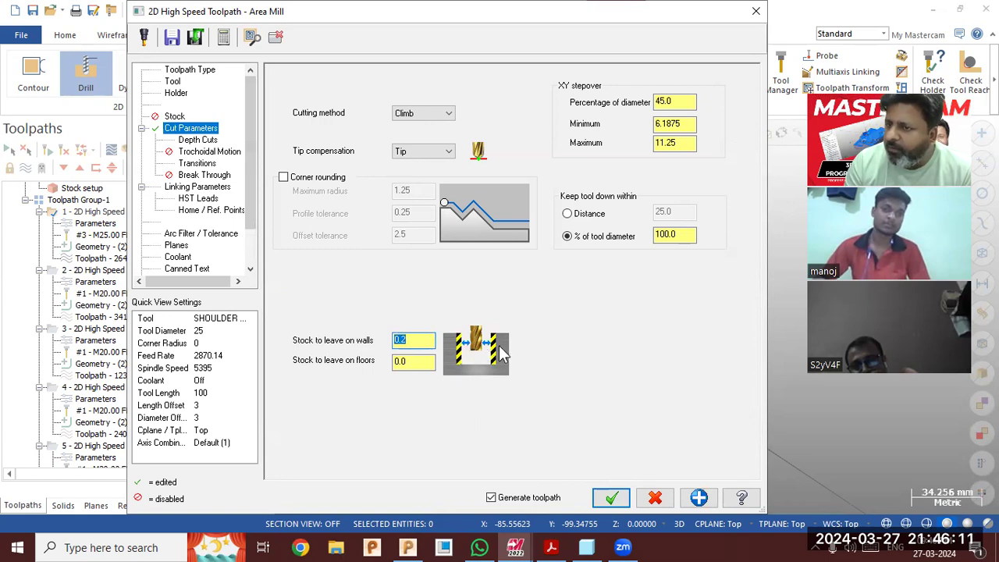
left_click(611, 497)
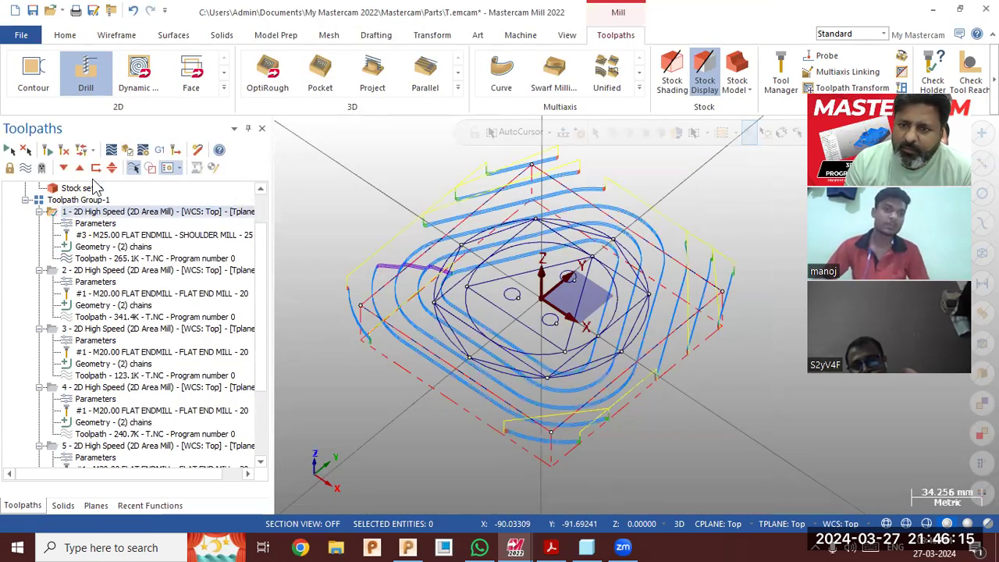
Verify the first area-mill operation with the wireframe overlaid, inspect the stock left along the triangle's walls, and close the simulator.
left_click(124, 154)
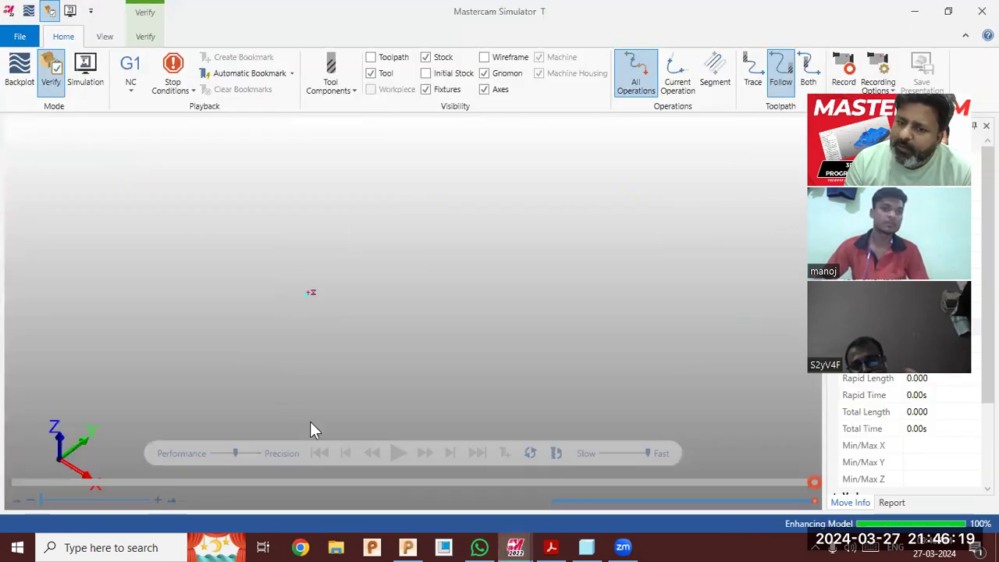
left_click(398, 455)
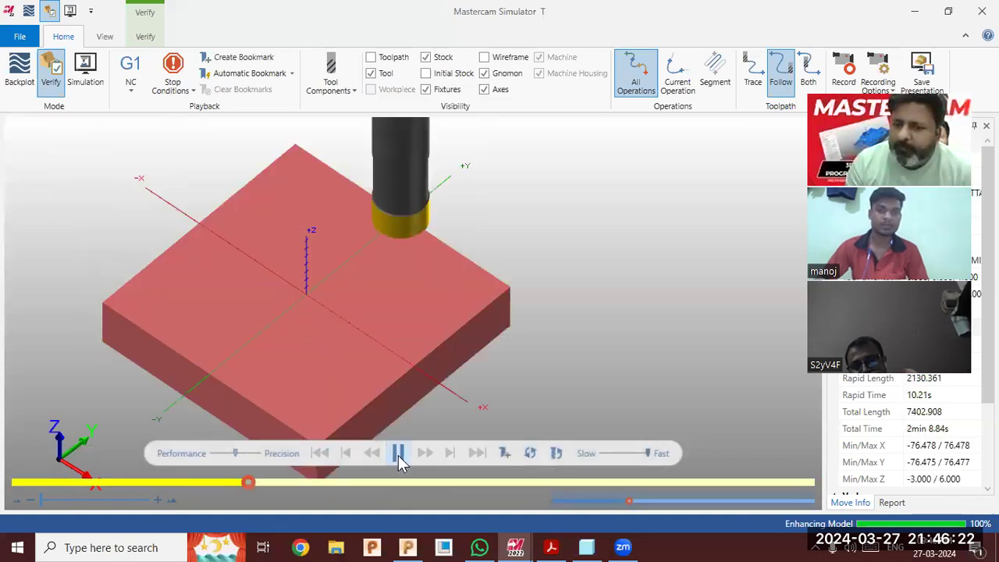
left_click(485, 57)
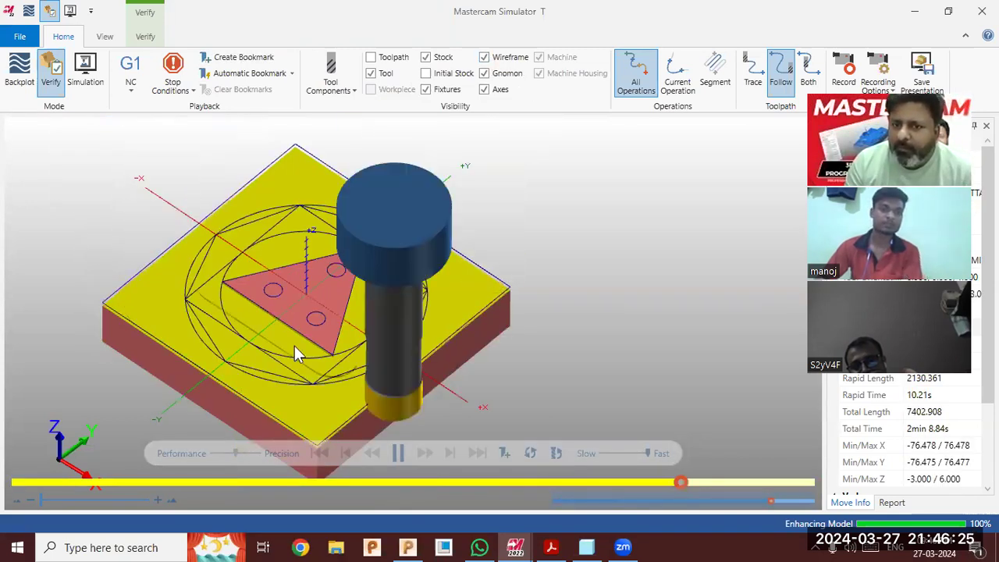
scroll(297, 346, "up", 6)
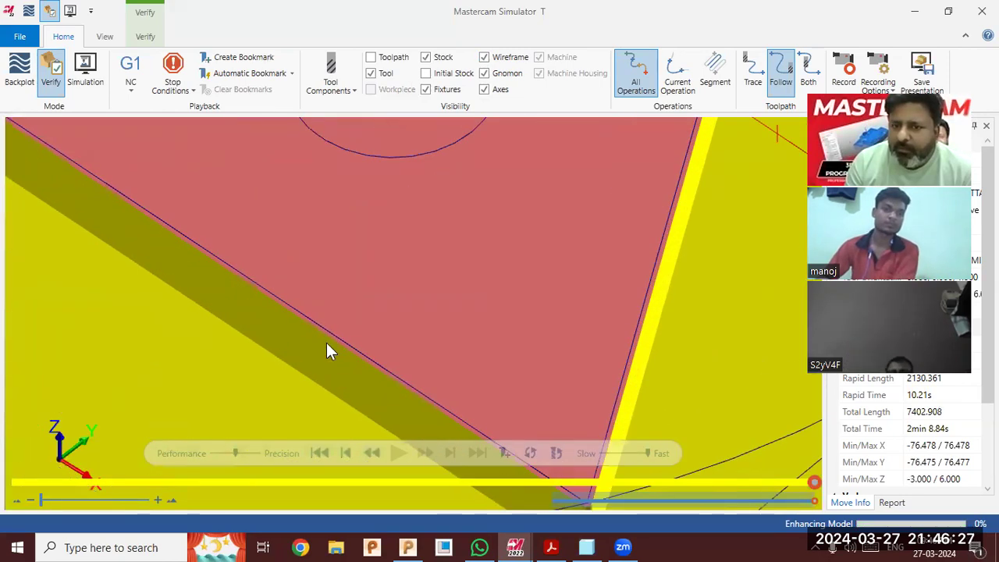
scroll(328, 344, "up", 2)
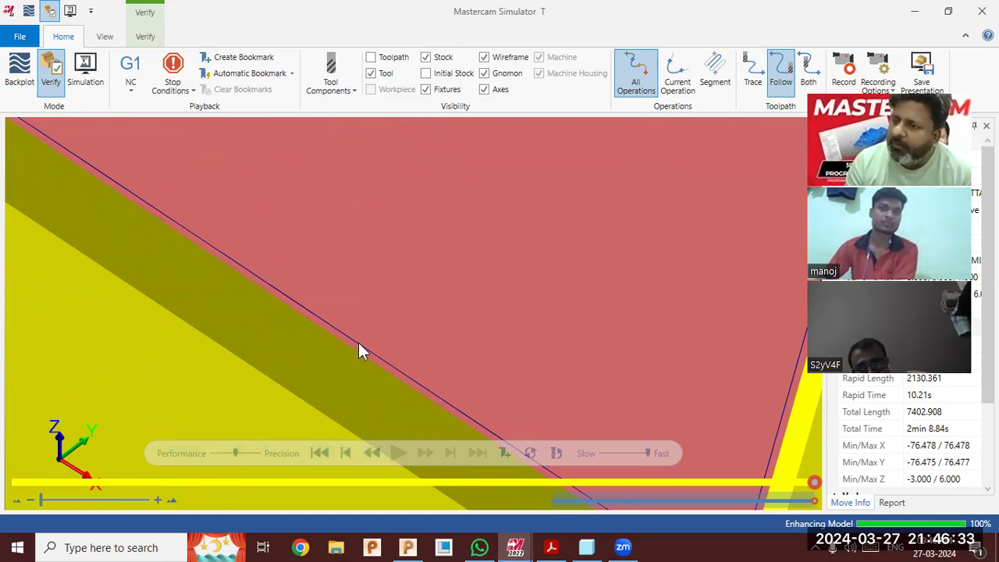
scroll(359, 344, "down", 5)
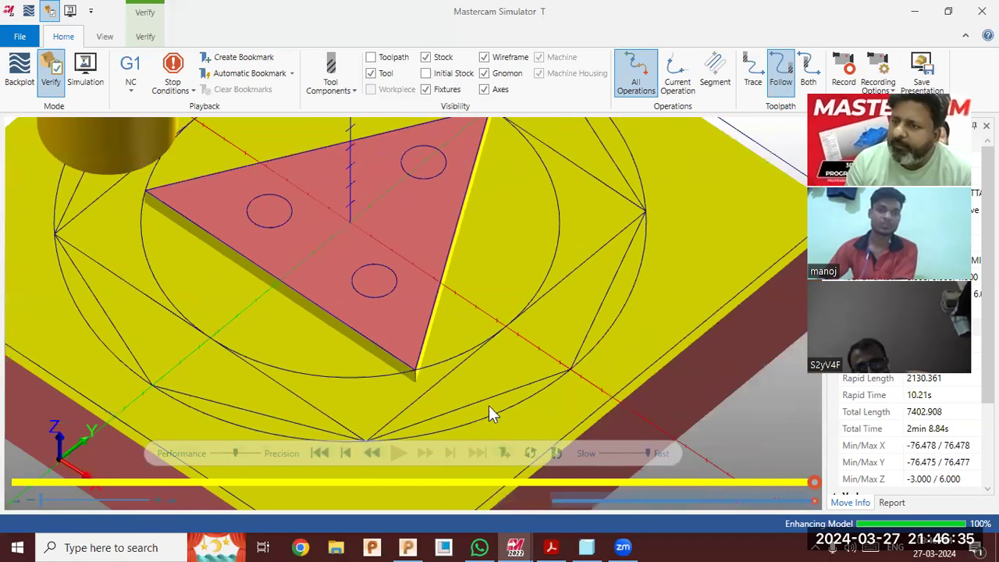
scroll(492, 398, "down", 3)
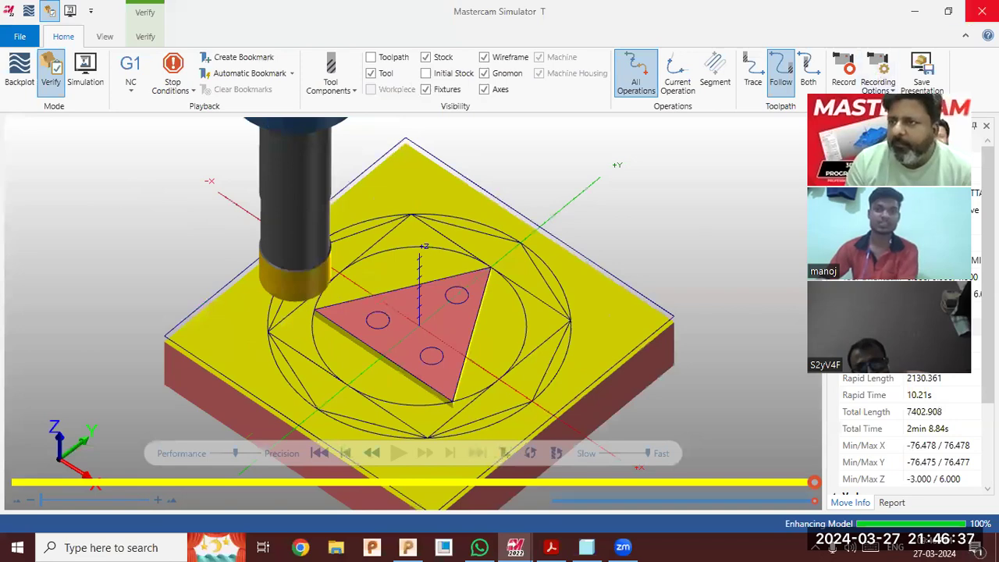
left_click(981, 11)
Hide the displayed toolpath and create a 2D Contour operation using the triangle as its chain.
scroll(544, 342, "up", 3)
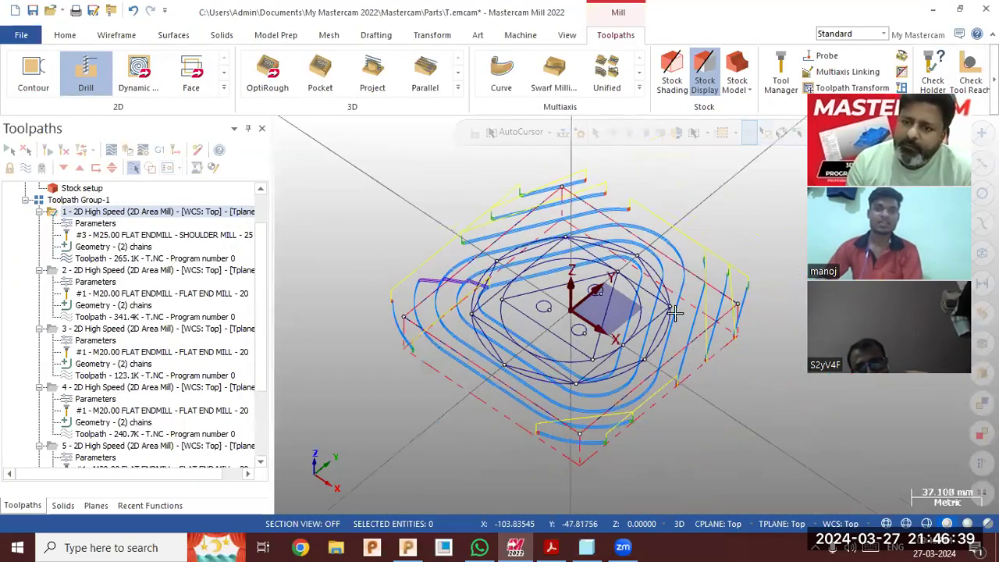
middle_click_drag(557, 337, 555, 337)
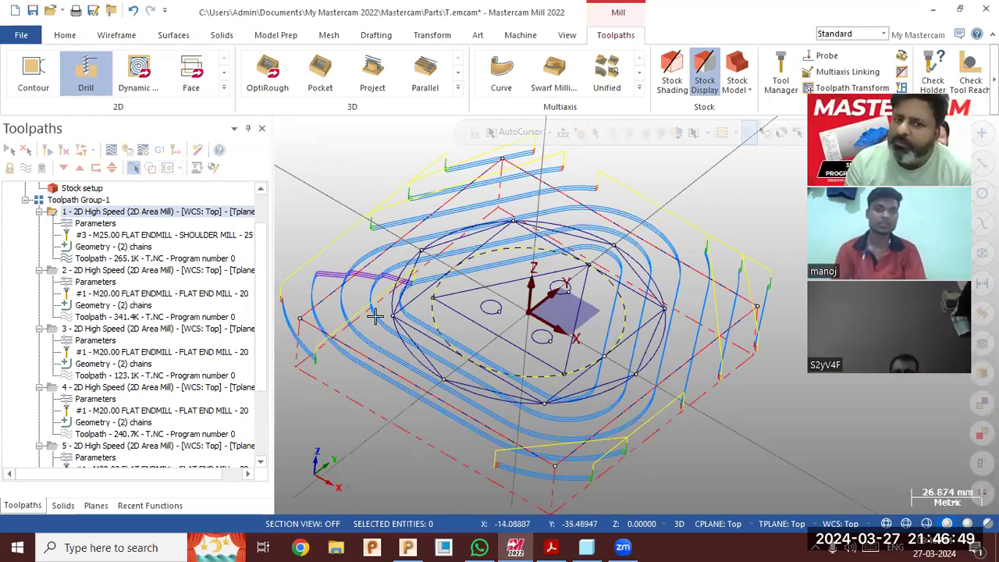
left_click(26, 167)
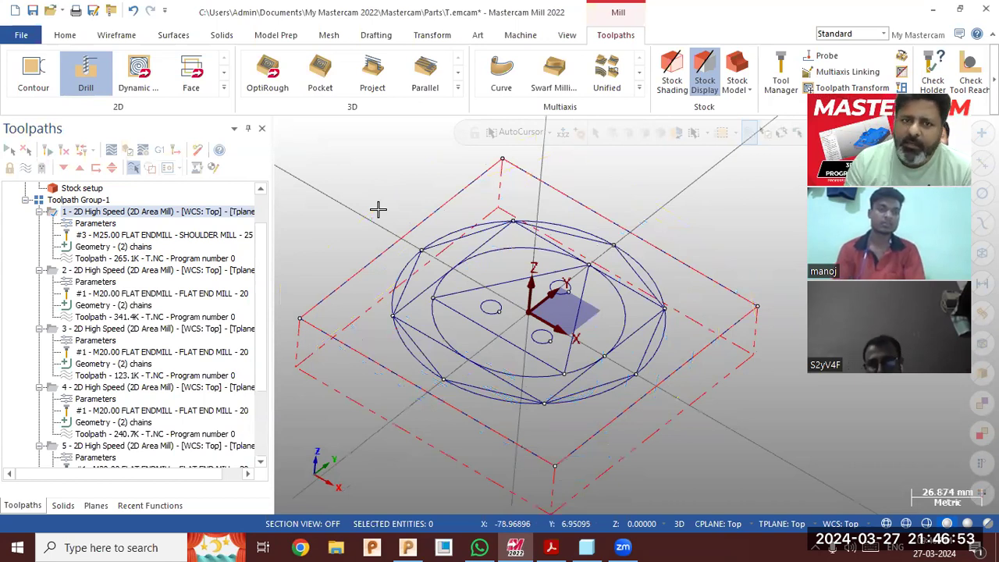
left_click(224, 87)
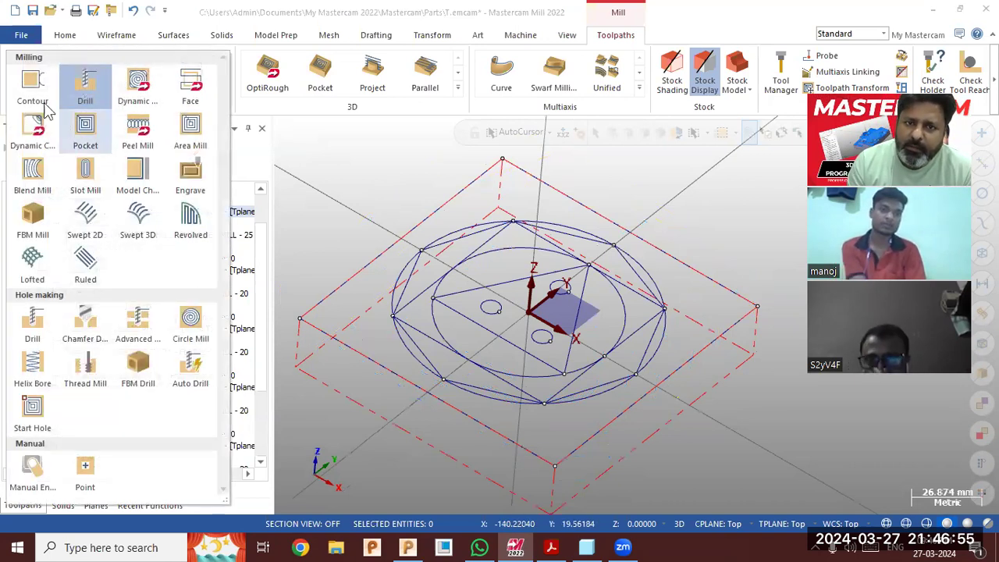
left_click(34, 99)
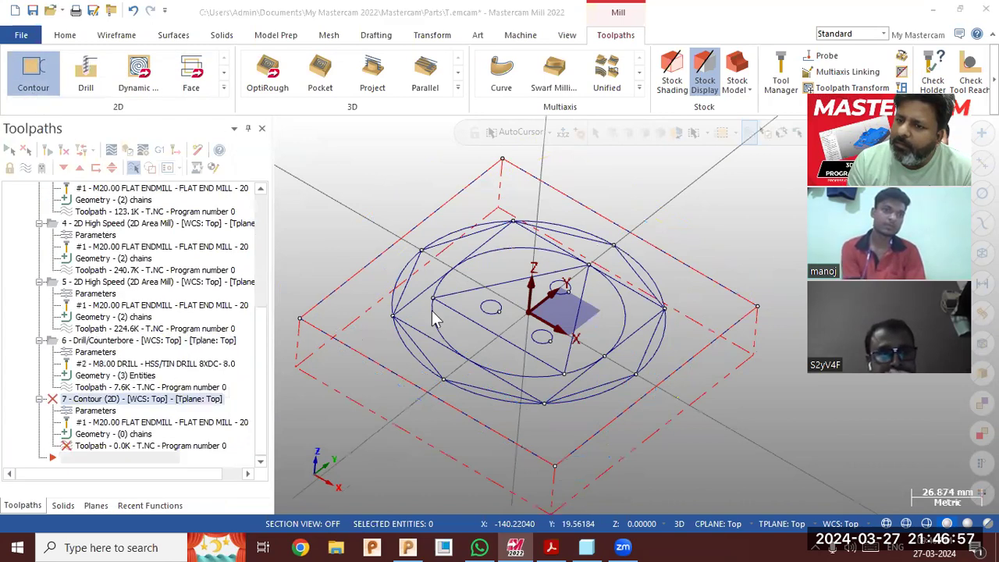
left_click(479, 321)
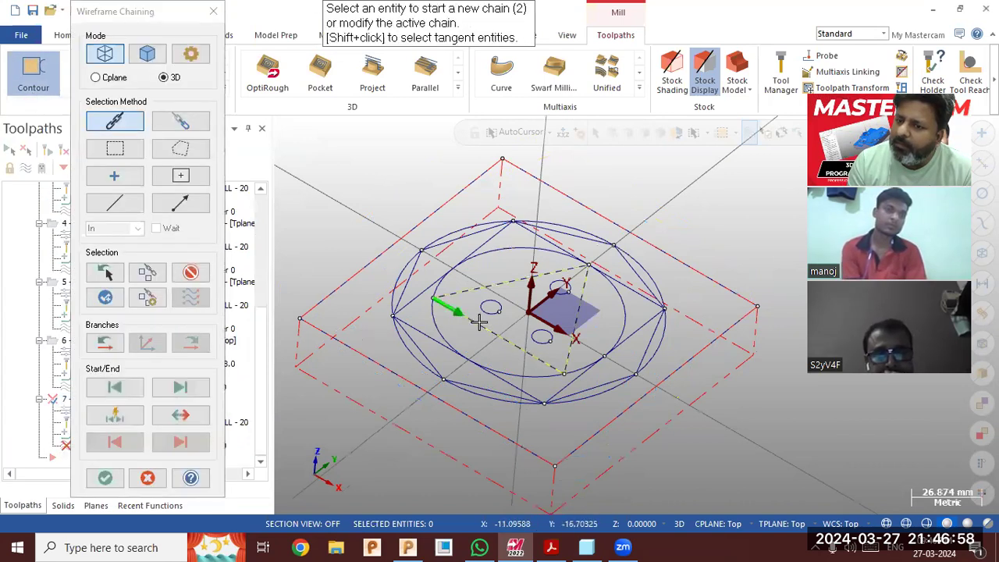
left_click(105, 478)
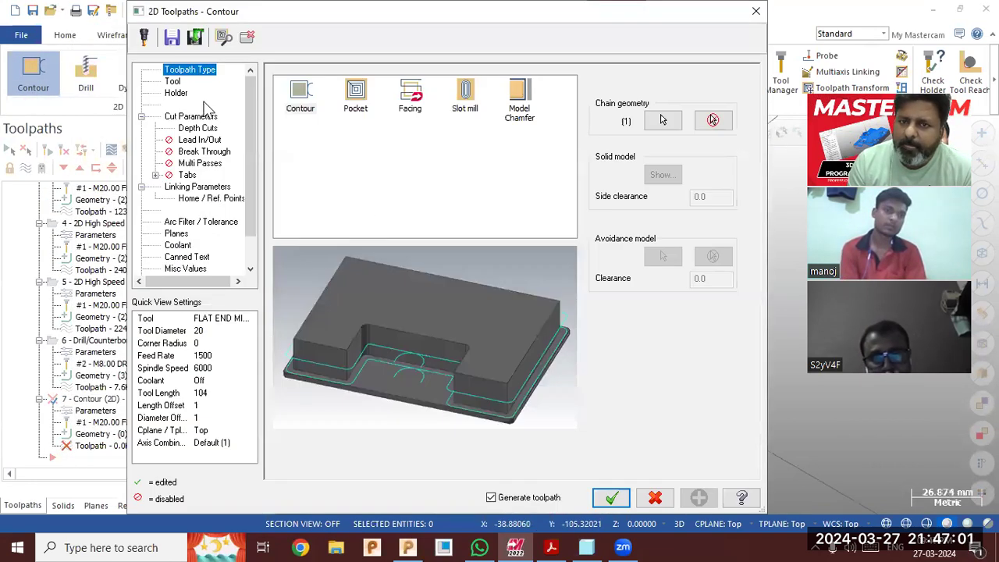
Assign FLAT END MILL - 6 from the tool library to the contour operation and set its tool number to 4.
left_click(173, 82)
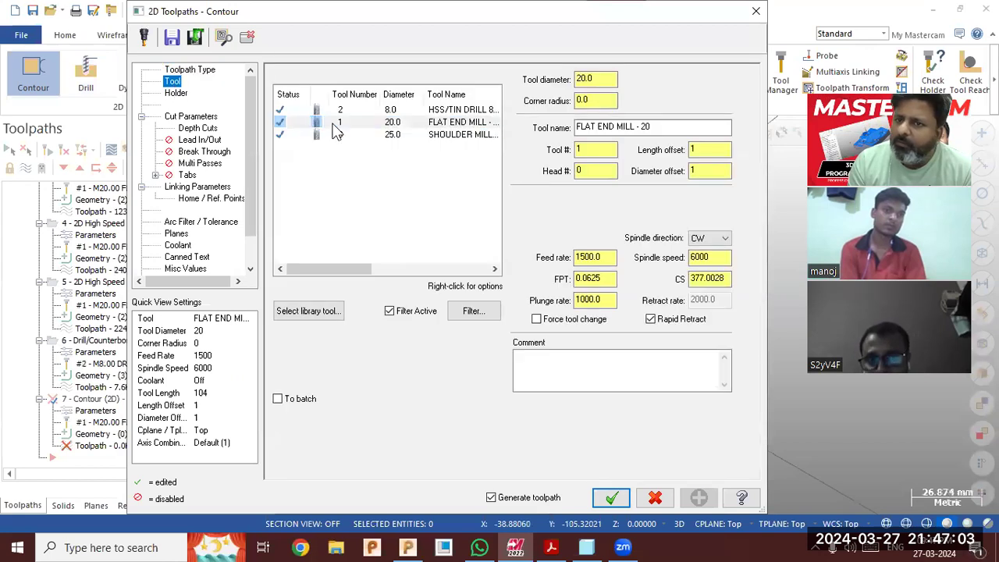
left_click(343, 110)
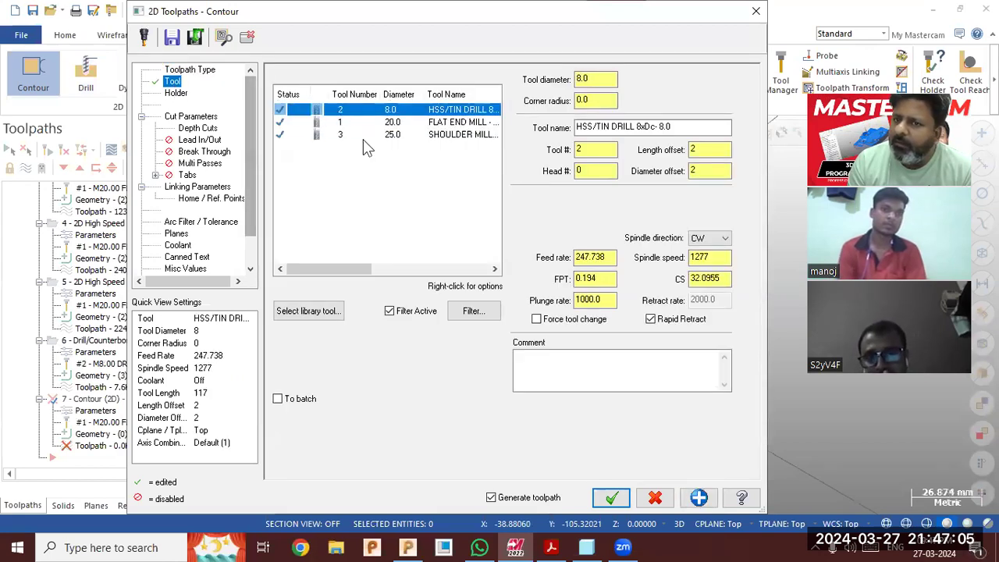
left_click(304, 310)
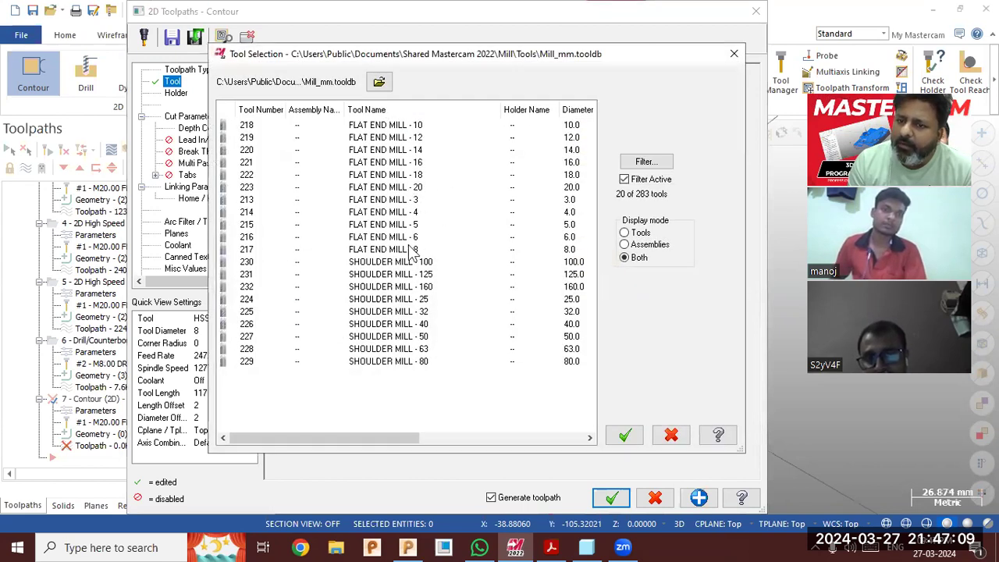
left_click(403, 238)
key("Return")
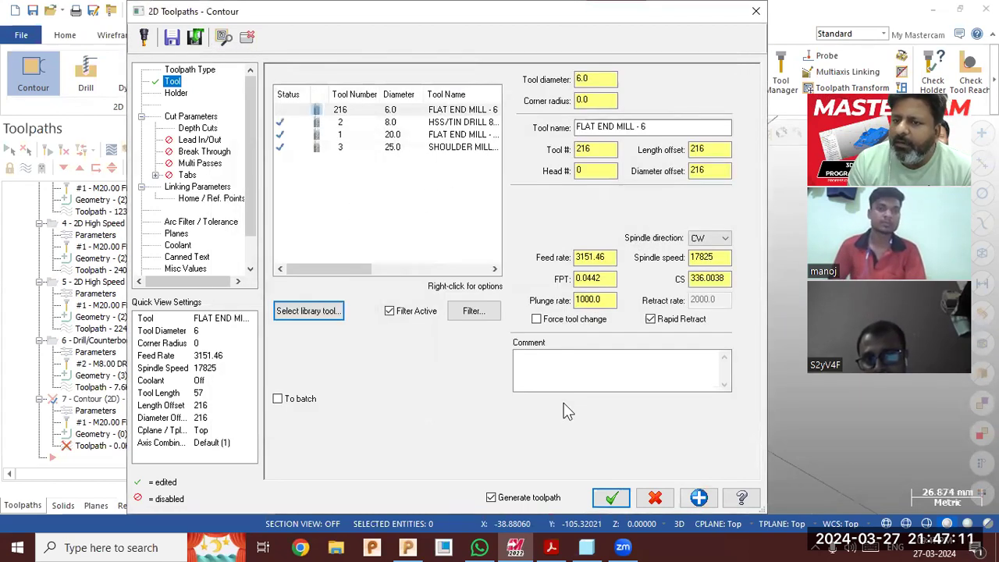
left_click(605, 149)
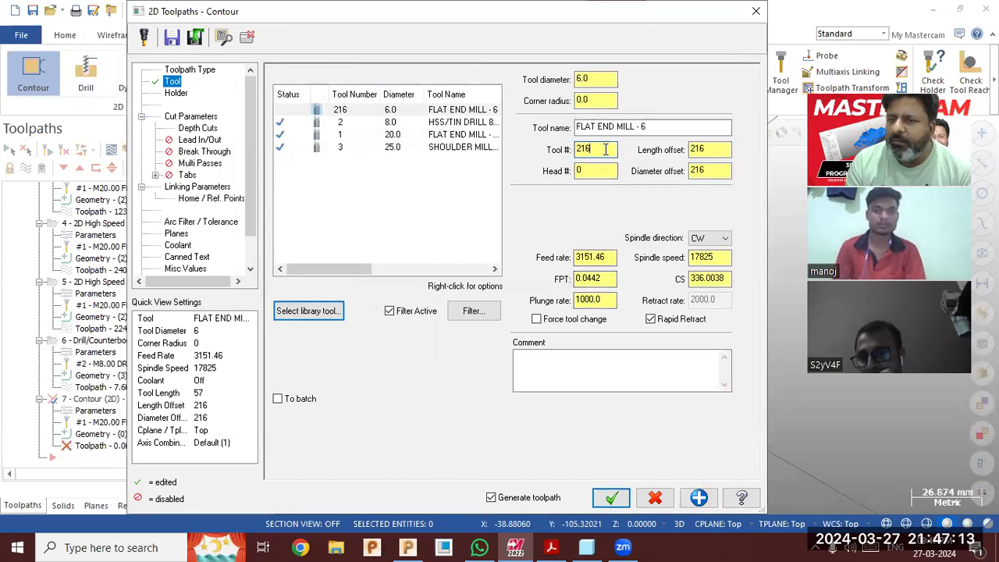
type("4")
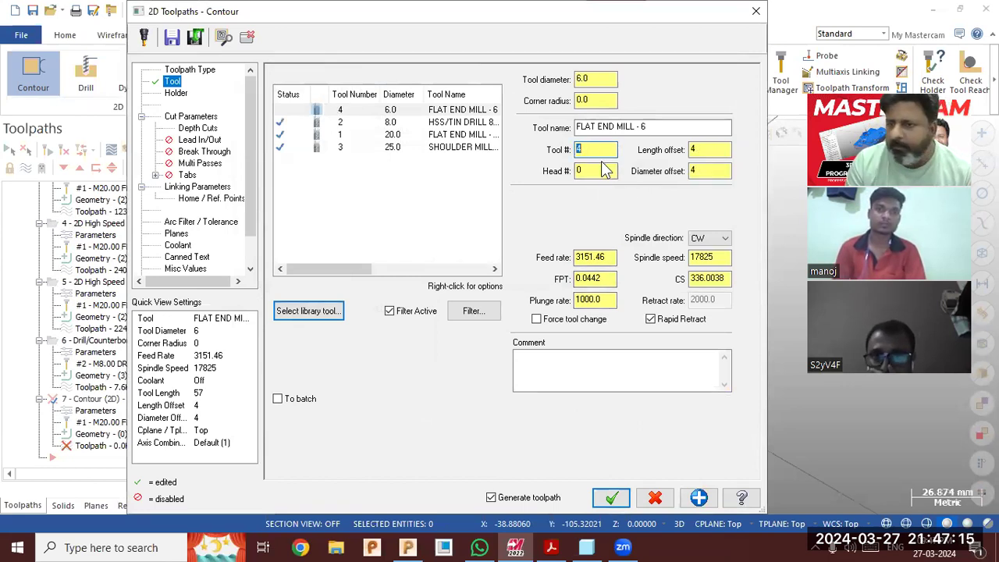
Set the contour's maximum rough step to 0.25 and its absolute depth to -3.0, and generate the toolpath.
left_click(188, 130)
double_click(451, 131)
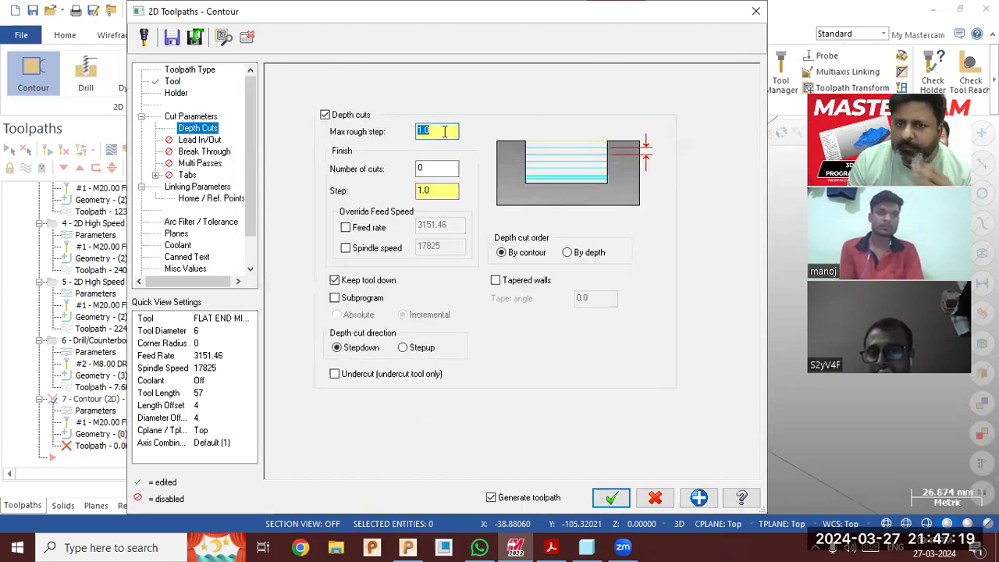
type(".25")
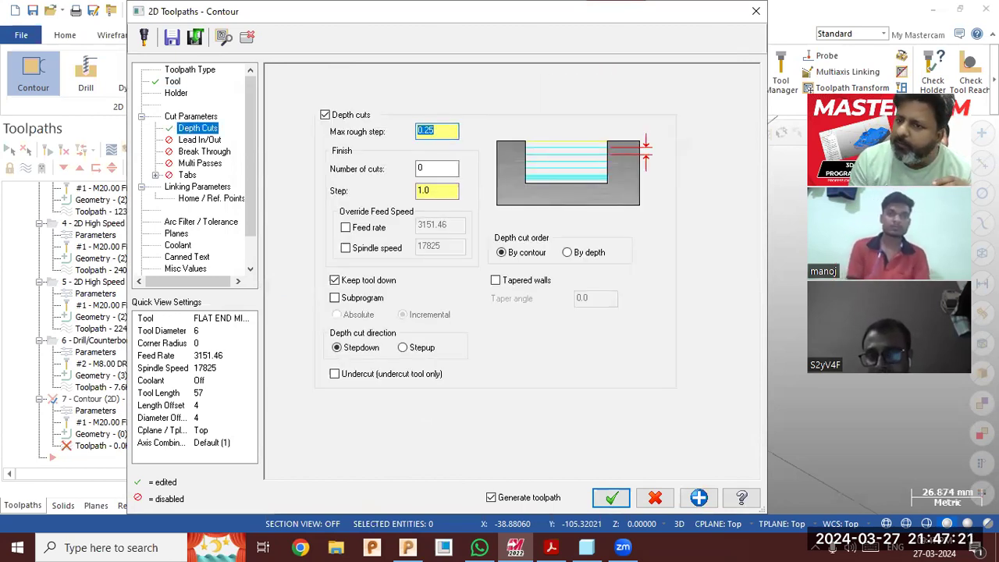
left_click(205, 188)
left_click(576, 364)
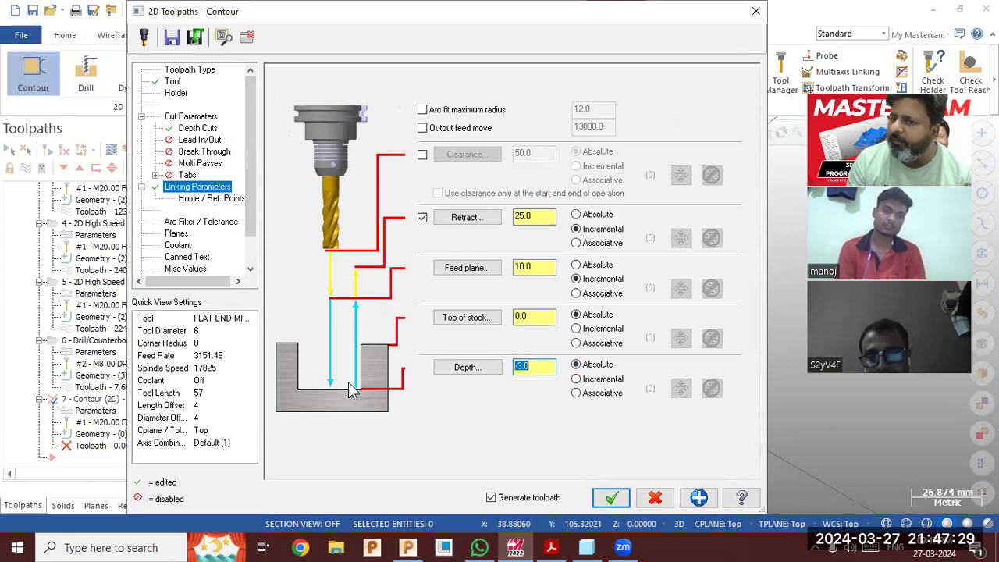
left_click(199, 129)
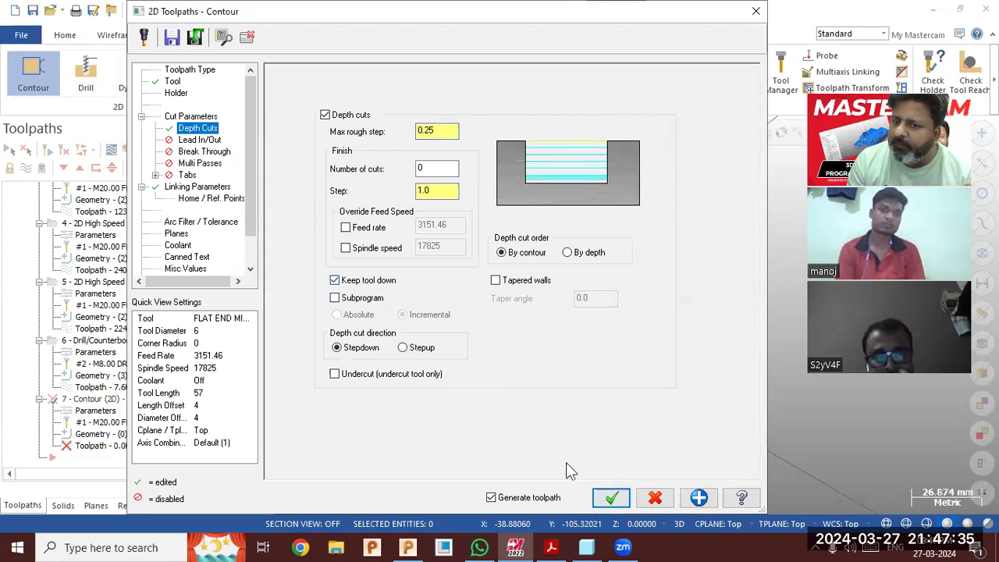
left_click(609, 497)
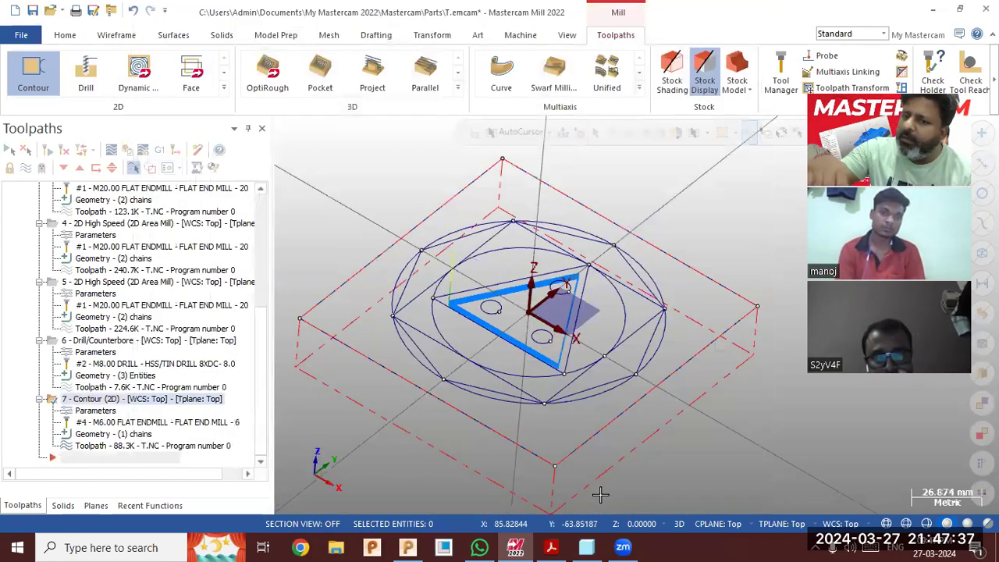
Change the contour operation's compensation direction to Right and set its stock to leave on walls to 0.
mouse_move(600, 345)
middle_mouse_down()
mouse_move(609, 382)
mouse_move(601, 344)
middle_mouse_up()
left_click(87, 410)
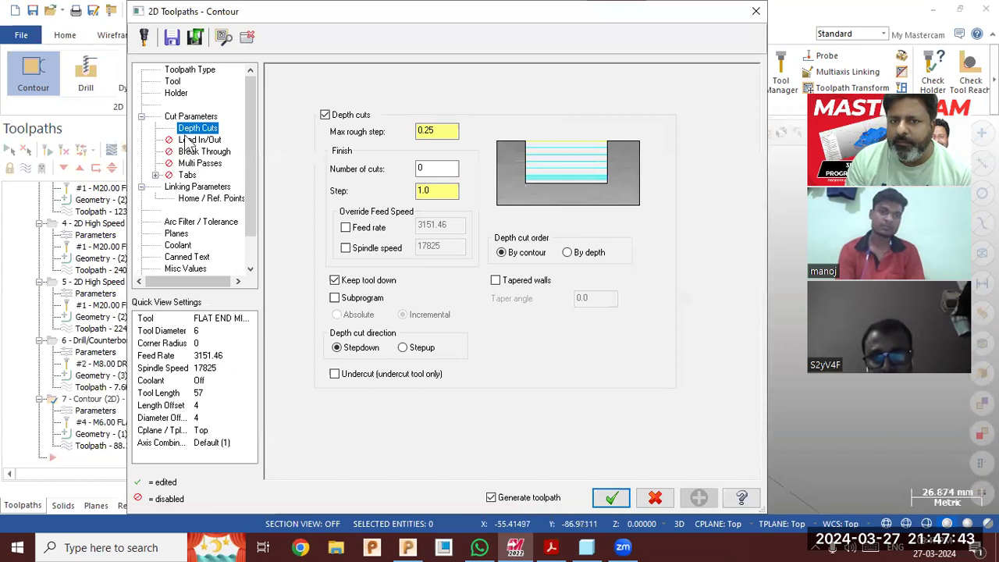
left_click(185, 119)
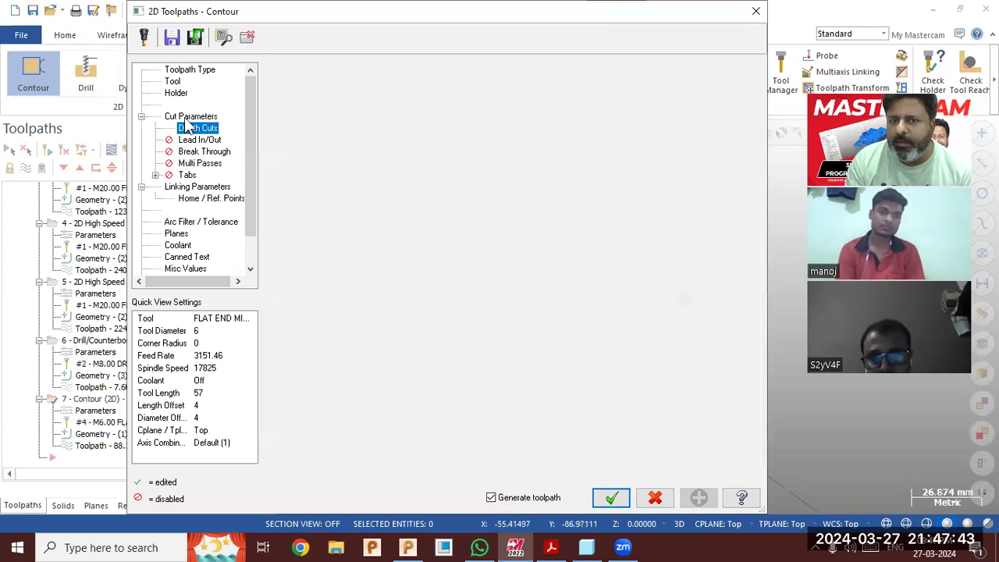
left_click(419, 124)
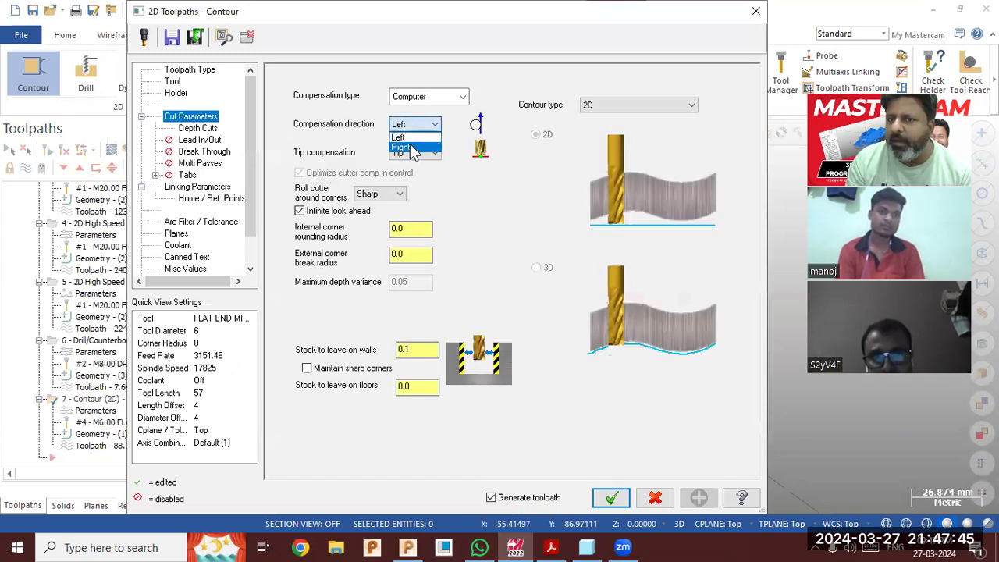
left_click(414, 147)
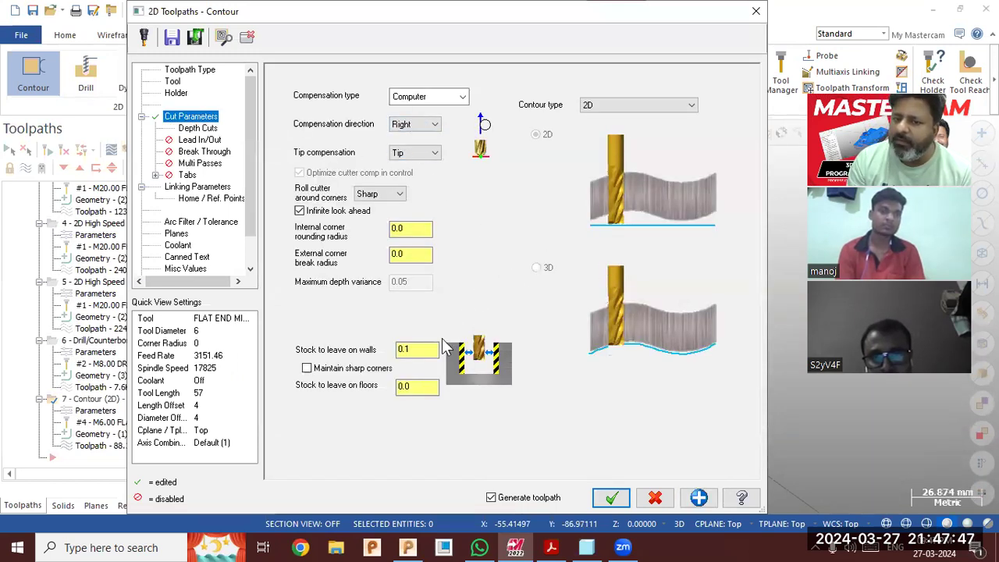
left_click_drag(430, 346, 275, 373)
type("0")
key("Return")
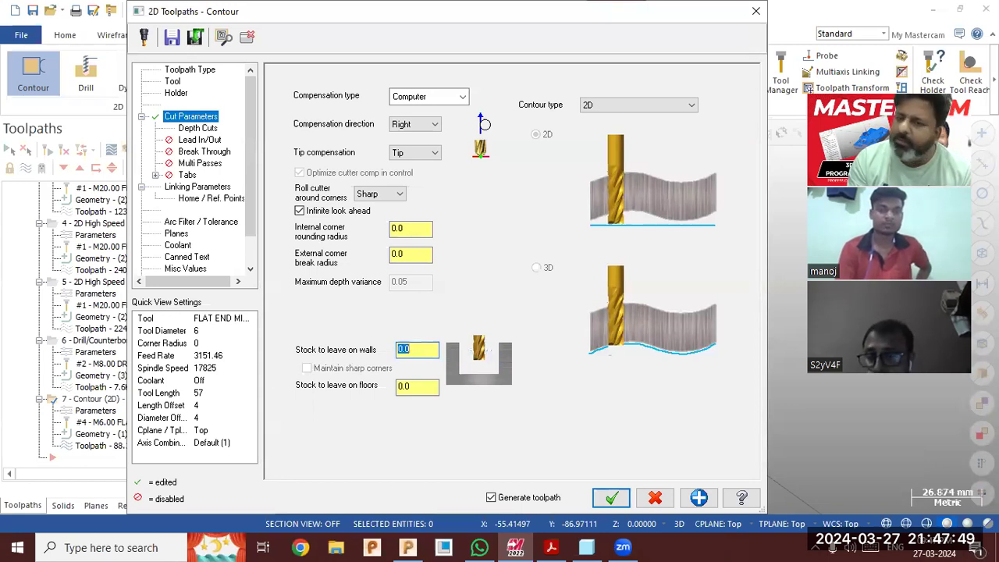
Accept the contour parameters and move the 2D Contour operation to directly after the first 2D Area Mill operation.
left_click(599, 505)
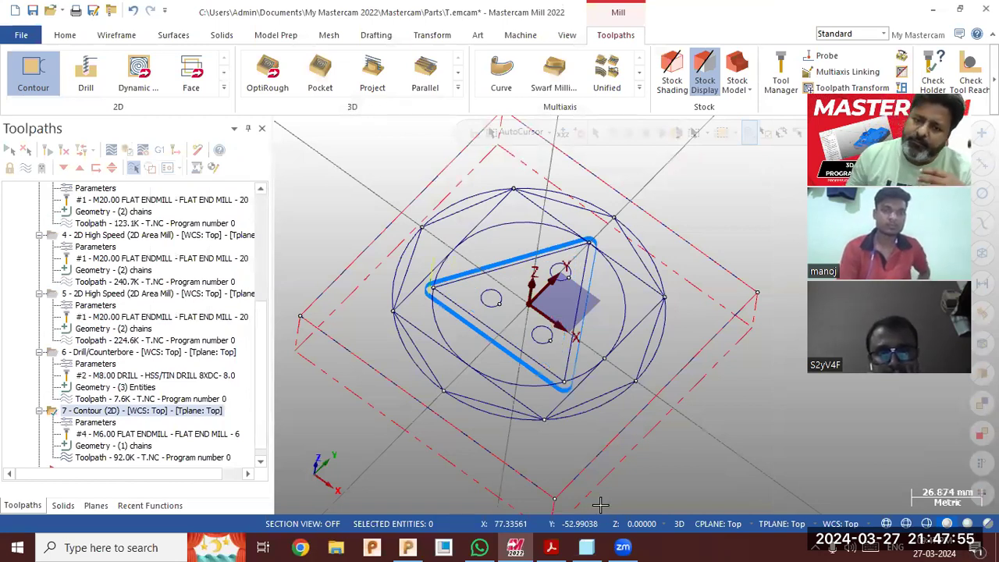
scroll(262, 233, "up", 6)
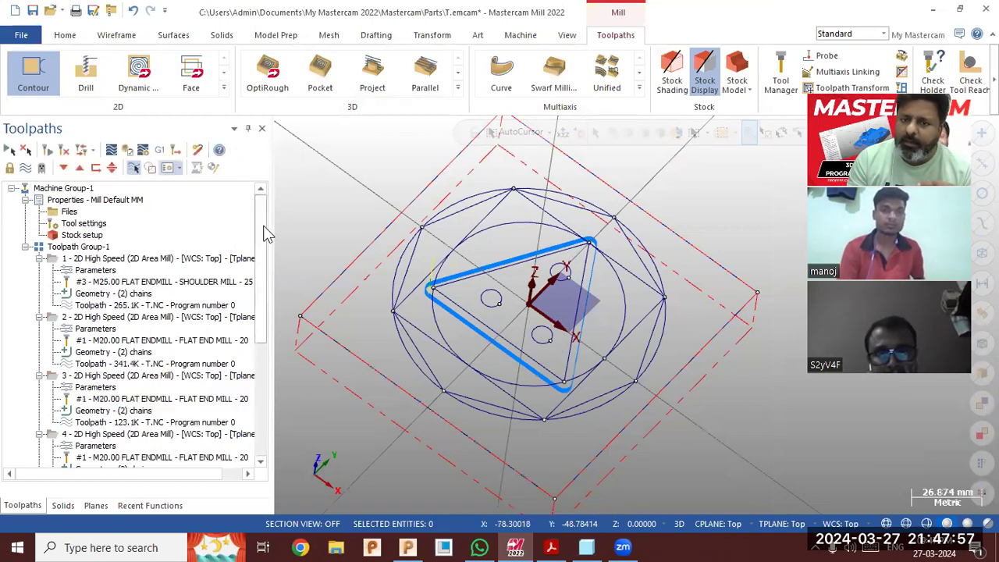
scroll(263, 312, "down", 6)
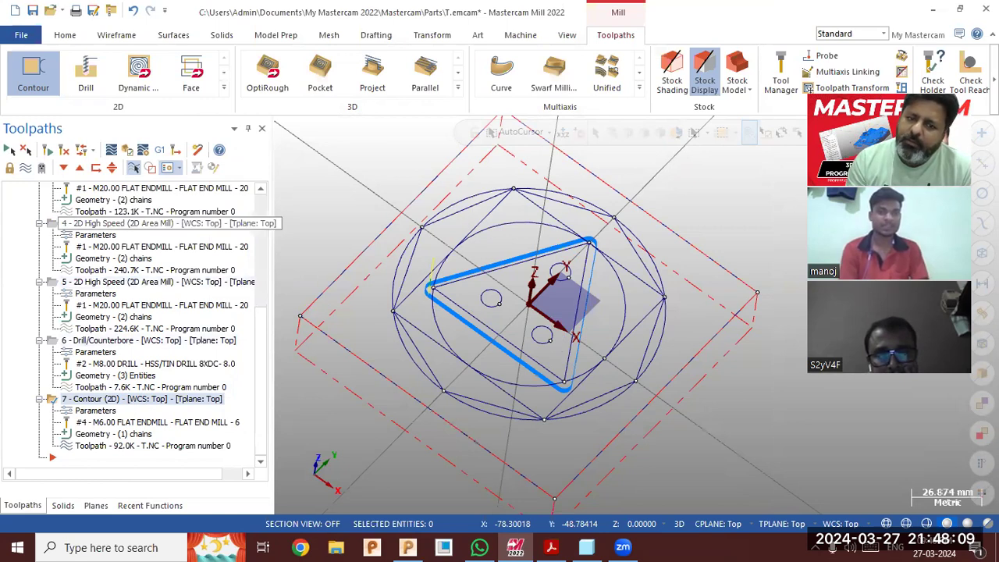
scroll(73, 197, "up", 2)
scroll(95, 221, "up", 3)
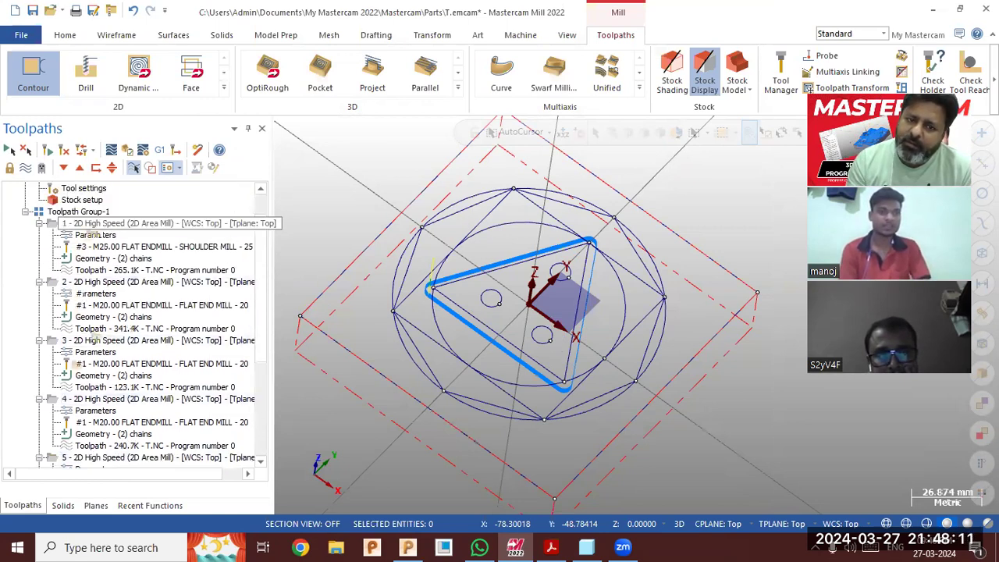
scroll(132, 274, "down", 5)
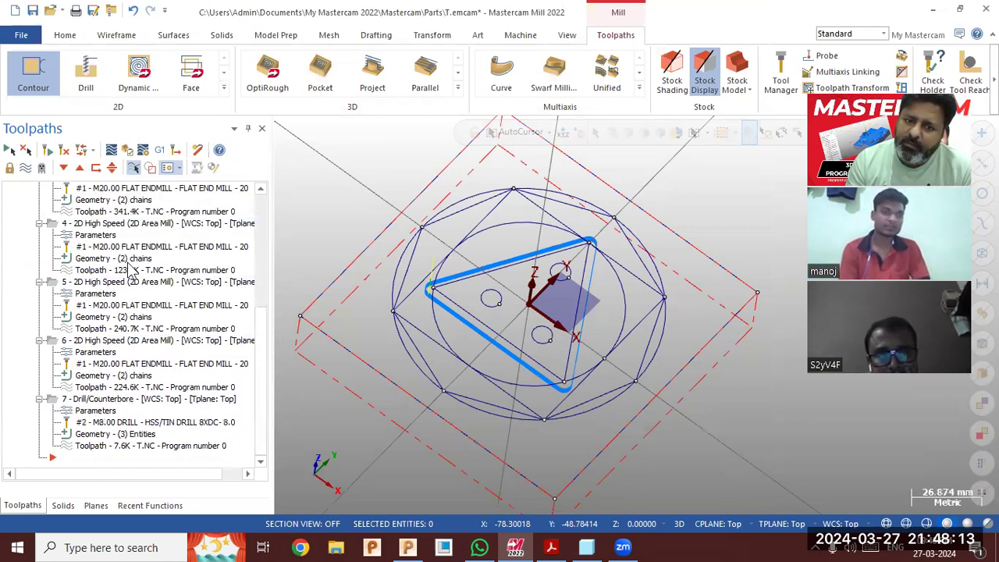
scroll(140, 375, "up", 5)
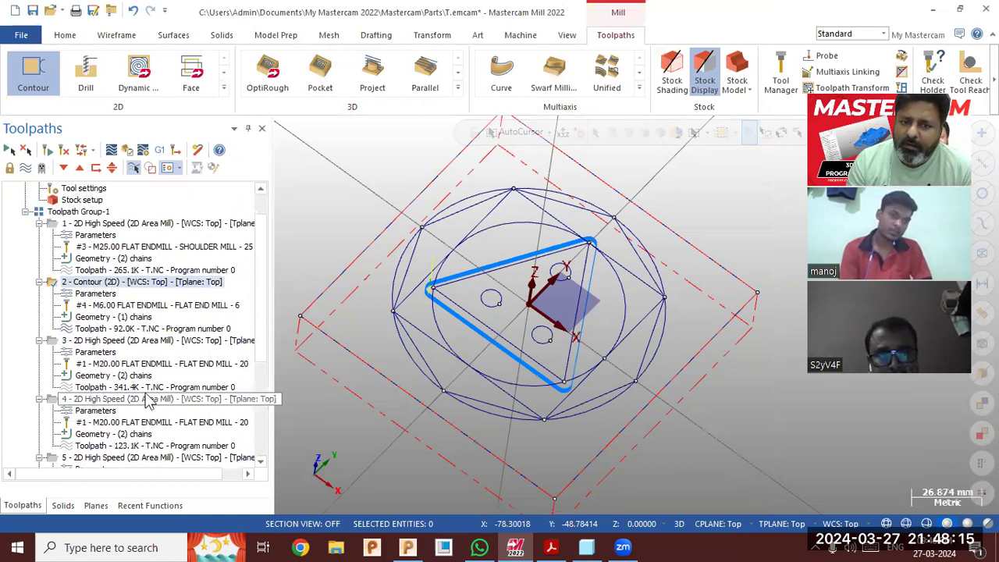
left_click(101, 225)
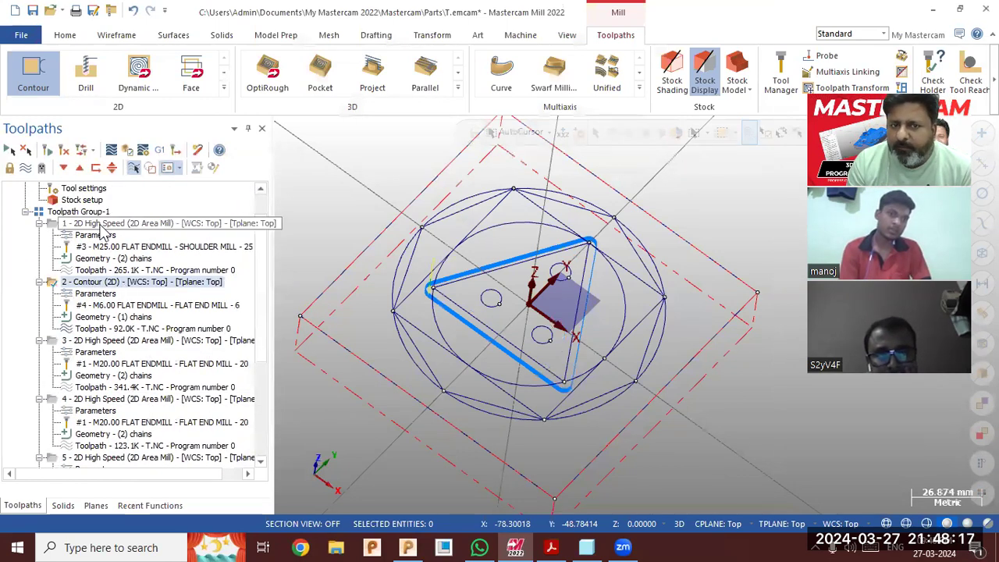
left_click(118, 283)
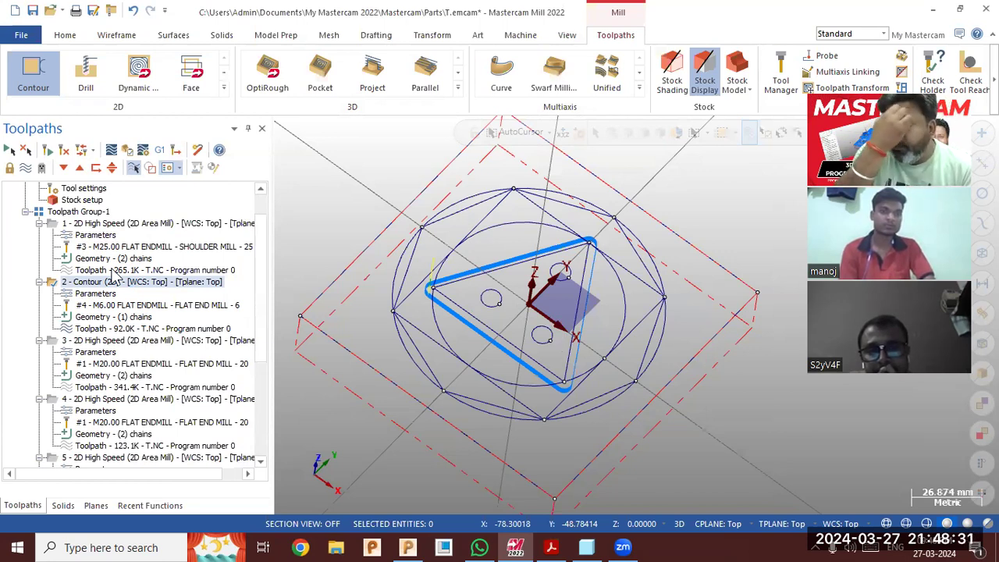
scroll(113, 277, "up", 2)
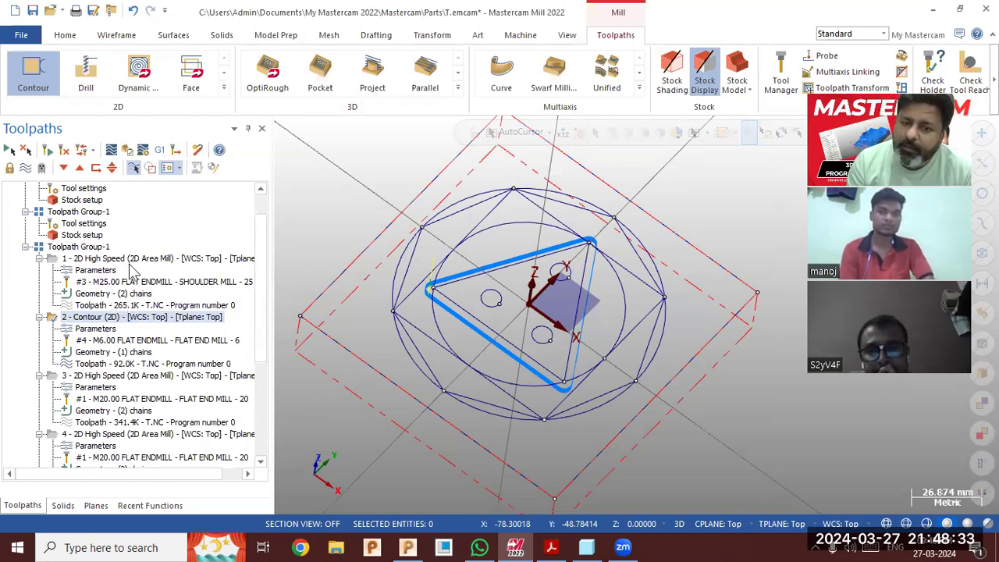
scroll(419, 204, "down", 1)
Replace the machine group's machine definition with Siemens 840D_828D 3x VMC Mill MM.mcam-mmd.
mouse_move(456, 266)
middle_mouse_down()
mouse_move(455, 257)
mouse_move(441, 259)
middle_mouse_up()
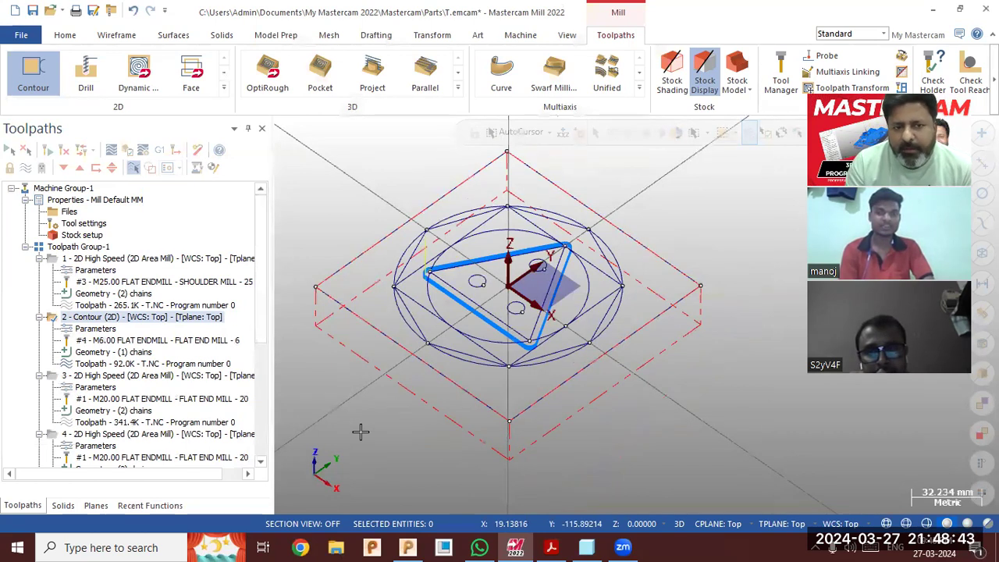
left_click(69, 213)
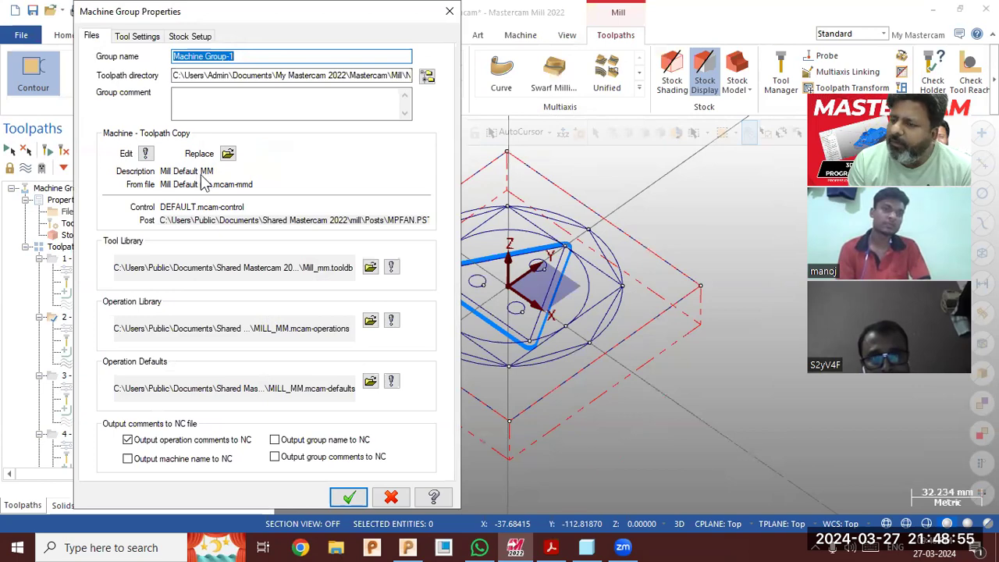
left_click(227, 154)
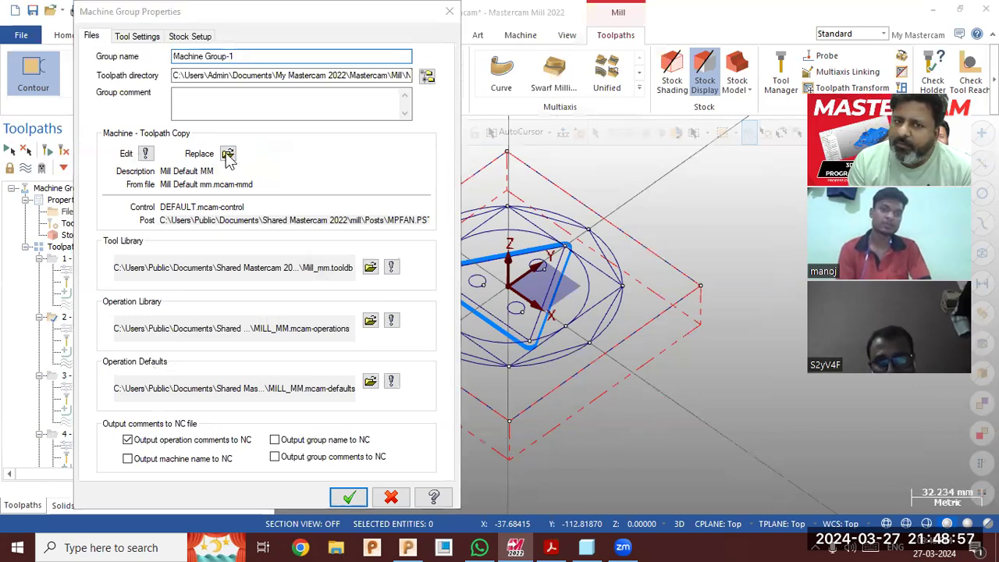
scroll(227, 224, "down", 9)
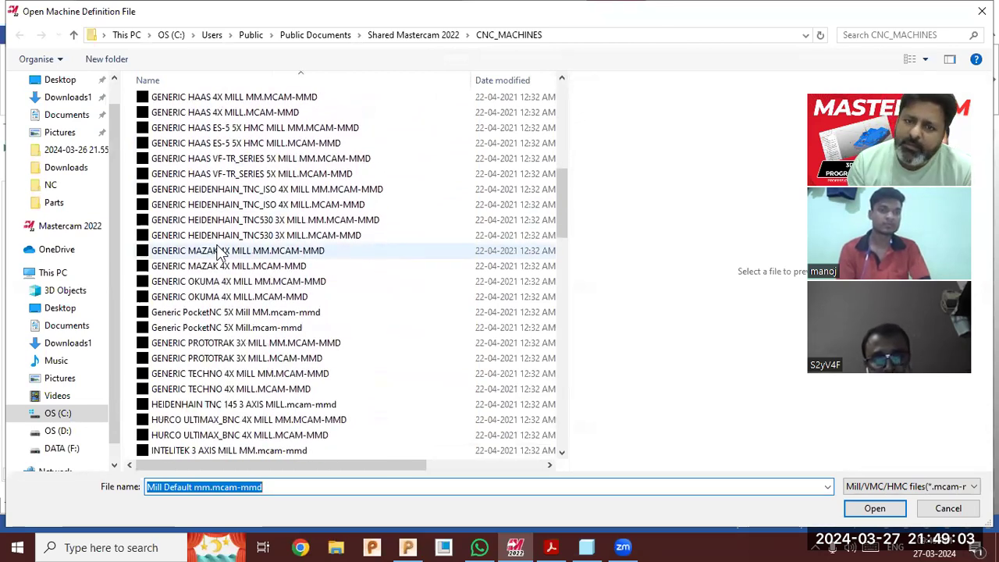
scroll(222, 256, "down", 10)
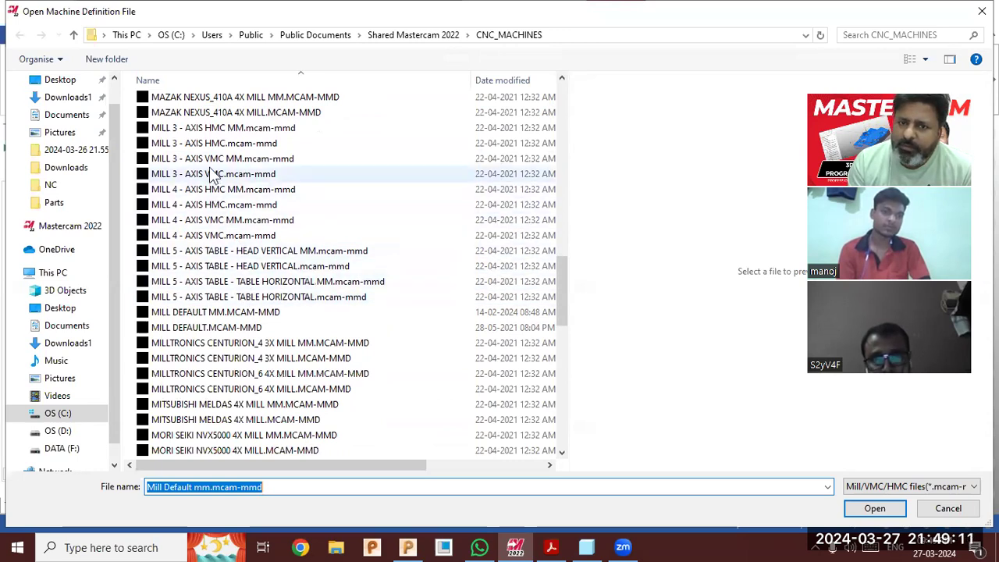
scroll(235, 257, "down", 9)
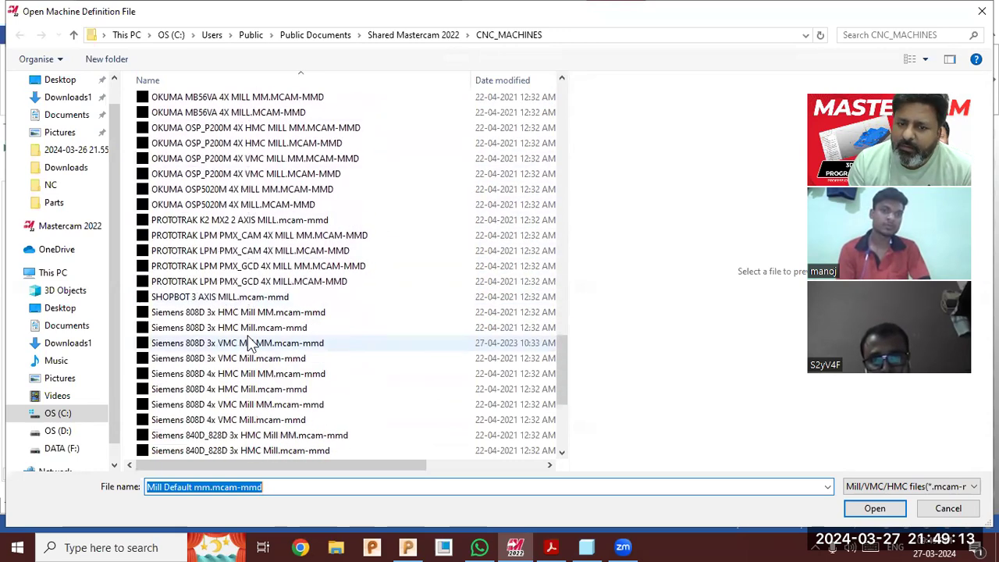
scroll(250, 344, "down", 1)
left_click(236, 393)
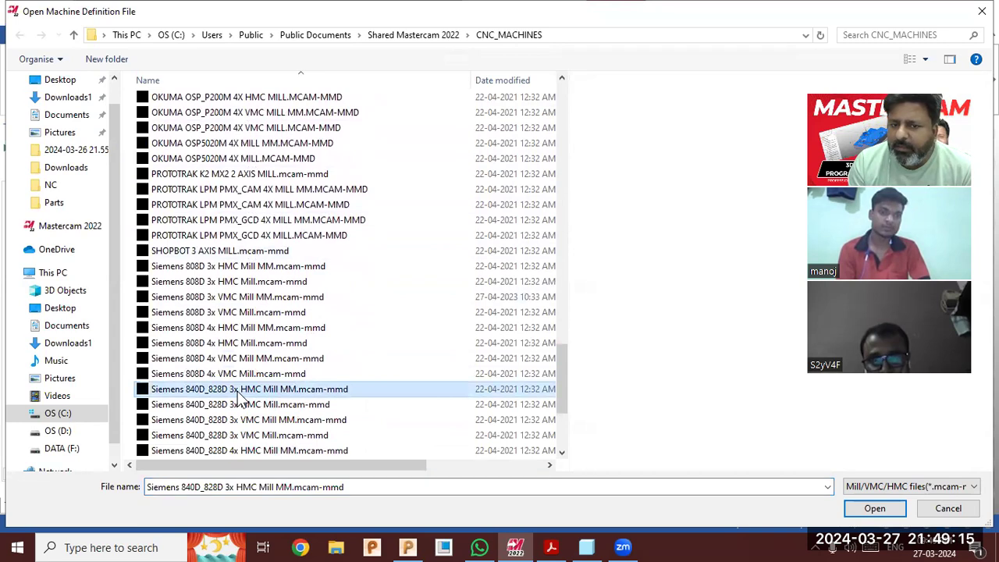
scroll(238, 398, "down", 2)
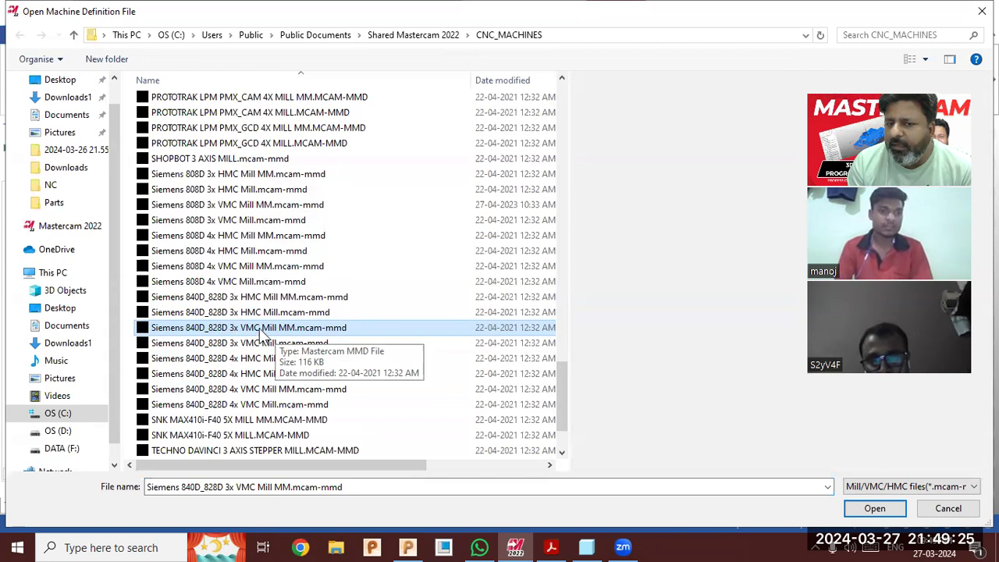
left_click(846, 508)
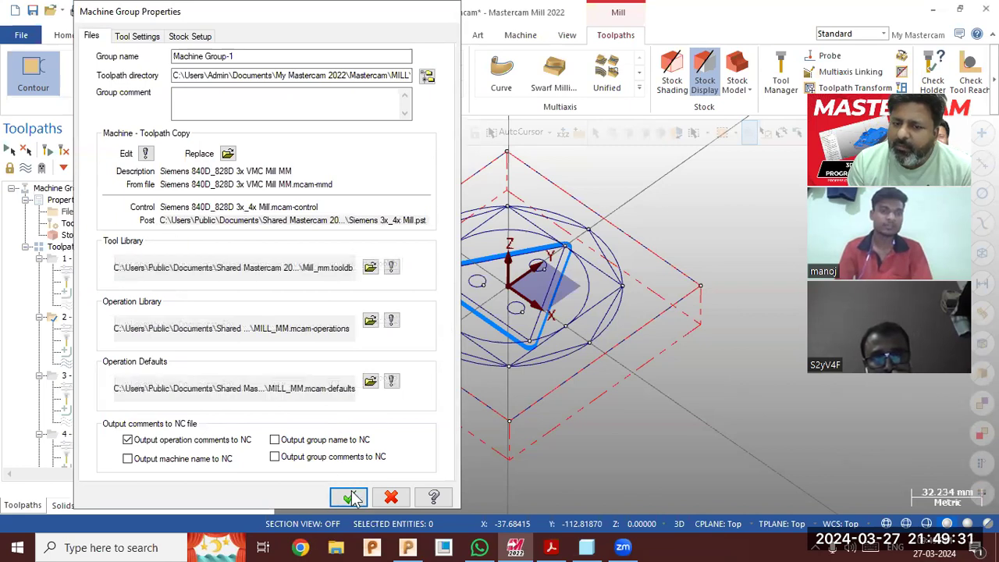
left_click(348, 495)
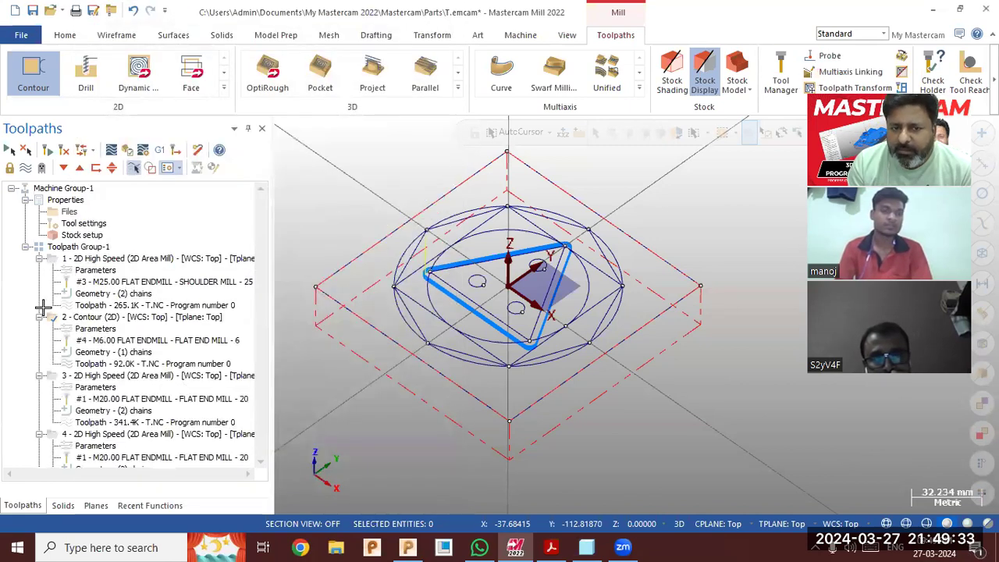
Post-process the first 2D Area Mill operation to an NC file named 23 with the .mpf extension.
scroll(125, 318, "up", 2)
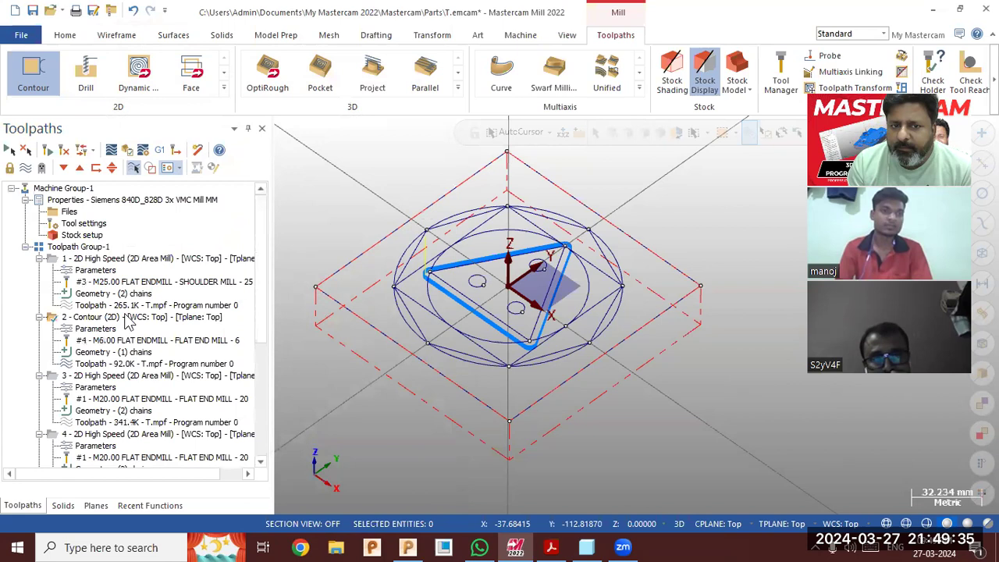
left_click(131, 260)
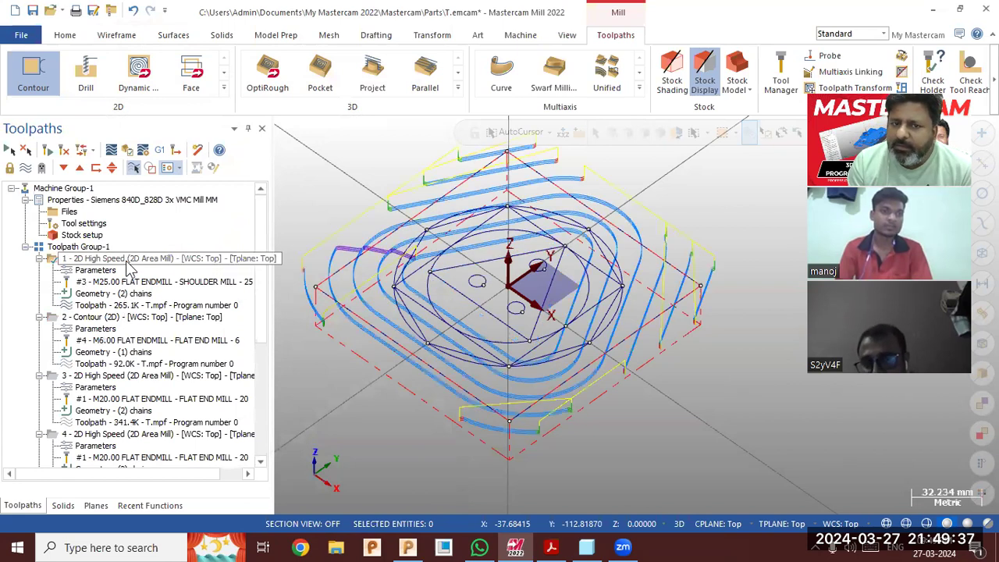
left_click(159, 149)
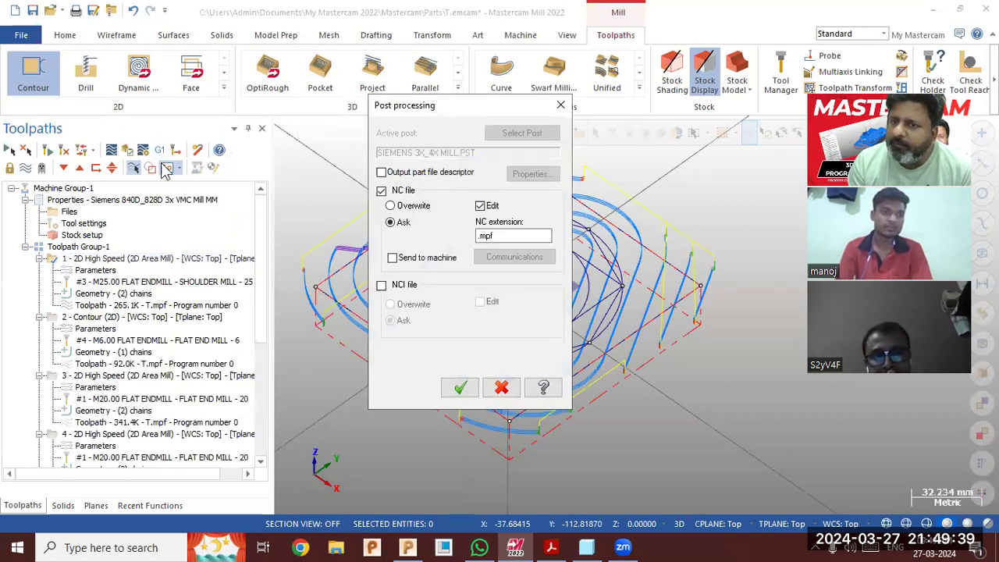
double_click(495, 234)
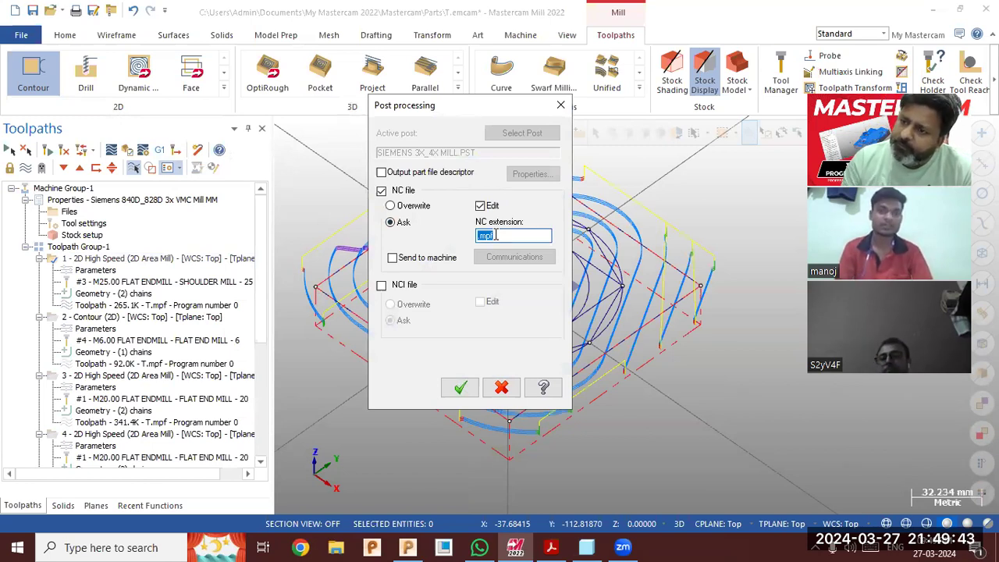
left_click(459, 387)
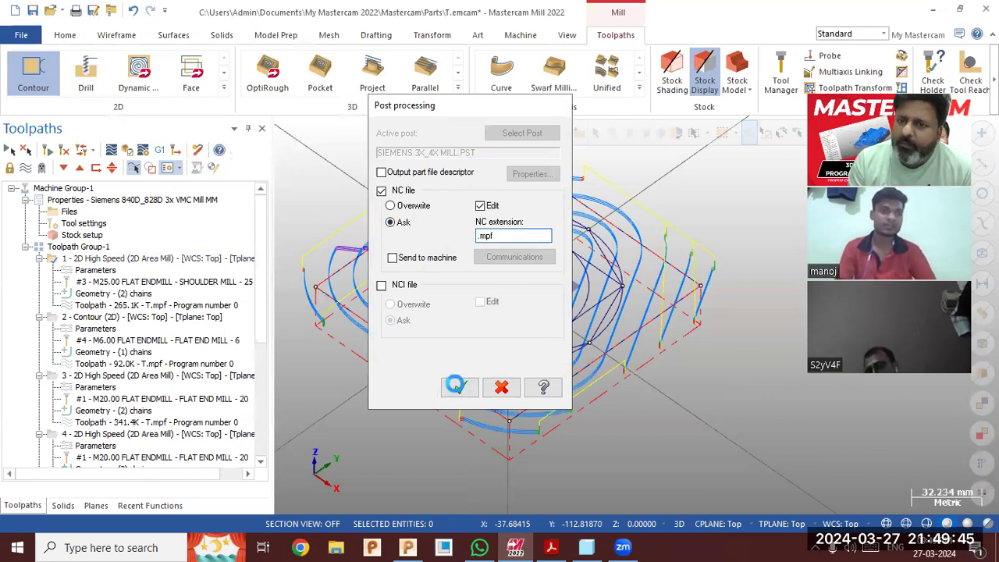
left_click(552, 305)
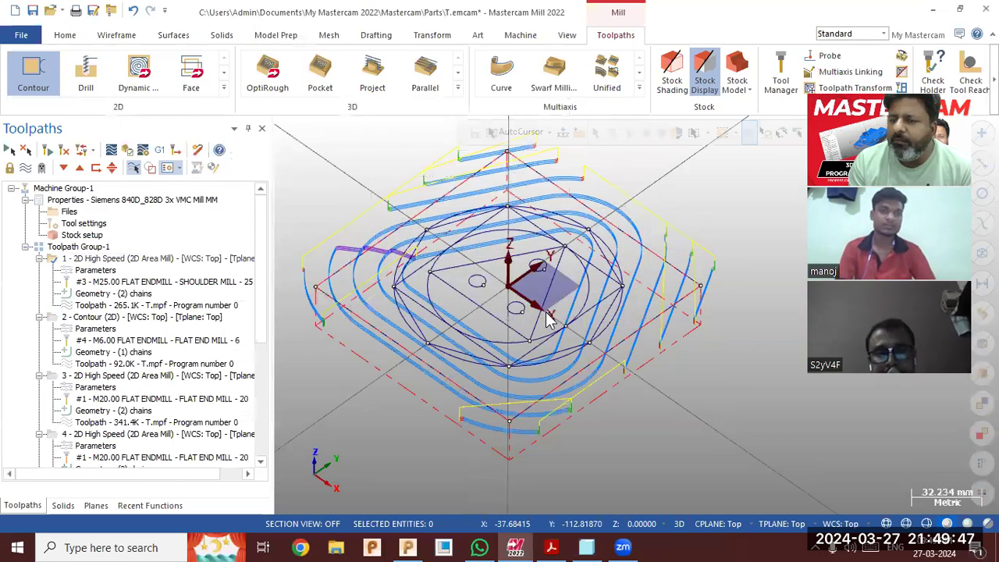
type("18")
key("Return")
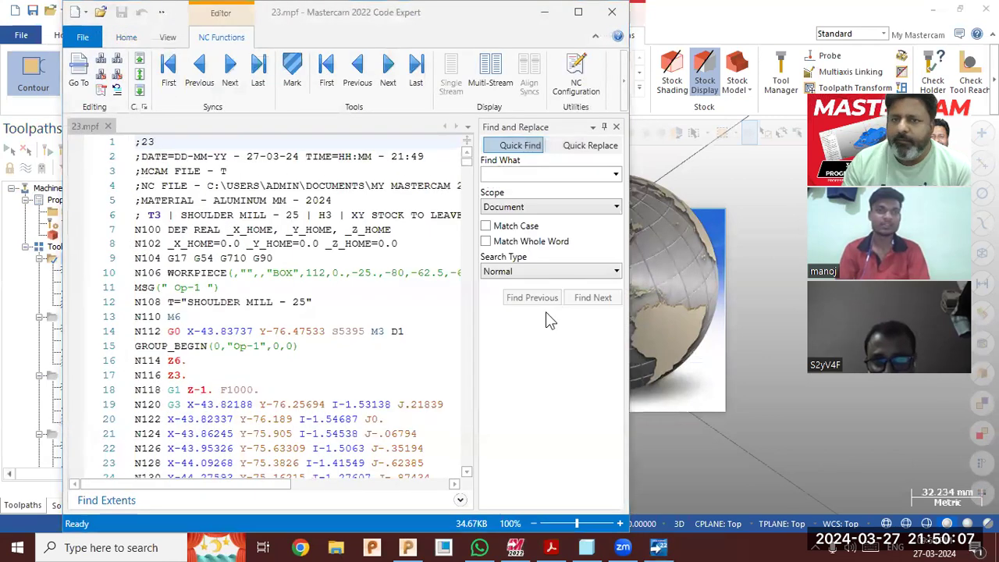
Examine the posted NC program's header, tool call and first cutting moves, and close the code editor.
scroll(358, 402, "down", 4)
scroll(358, 402, "up", 4)
scroll(358, 402, "down", 3)
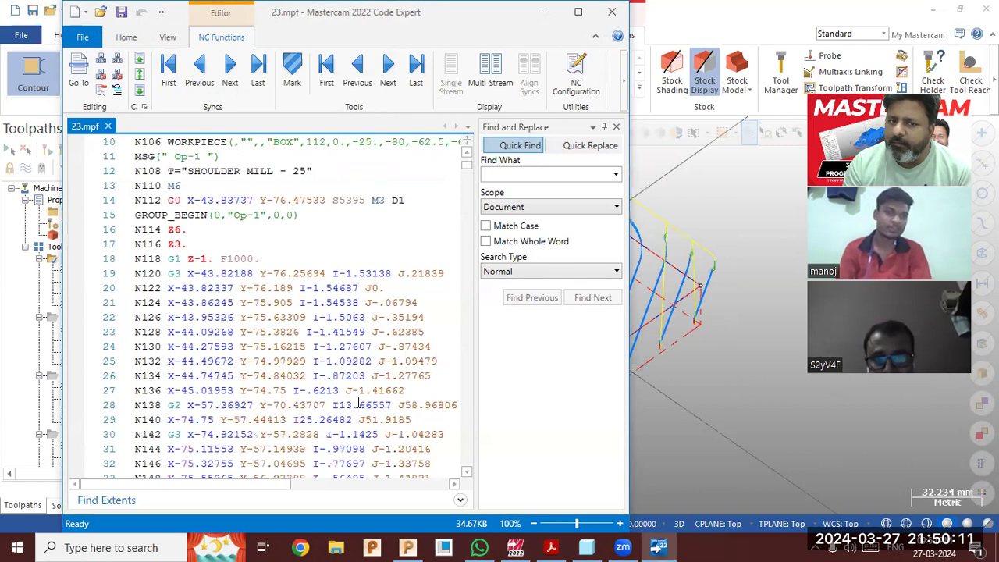
scroll(358, 402, "up", 1)
left_click(201, 262)
left_click(241, 261)
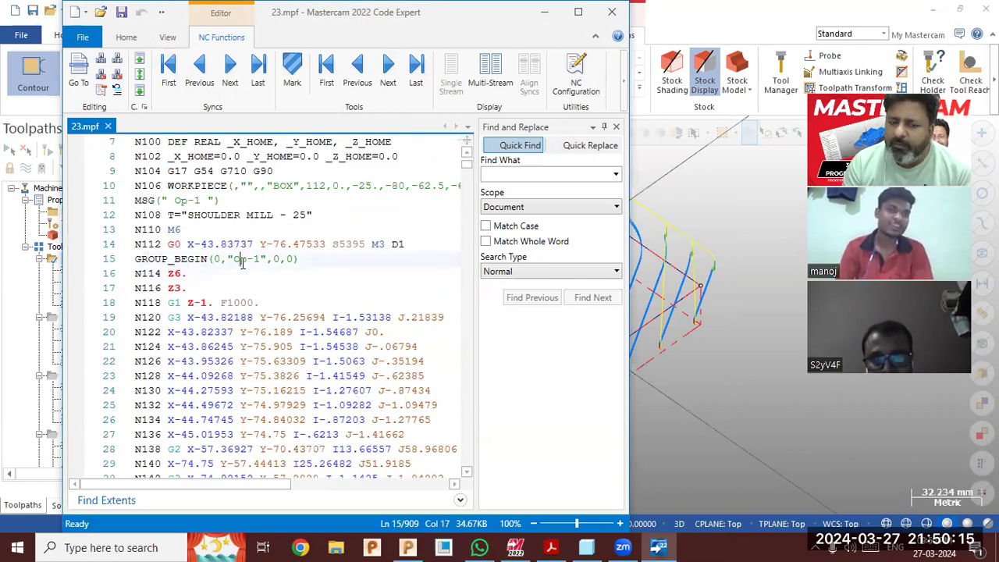
scroll(231, 328, "down", 4)
scroll(231, 328, "down", 12)
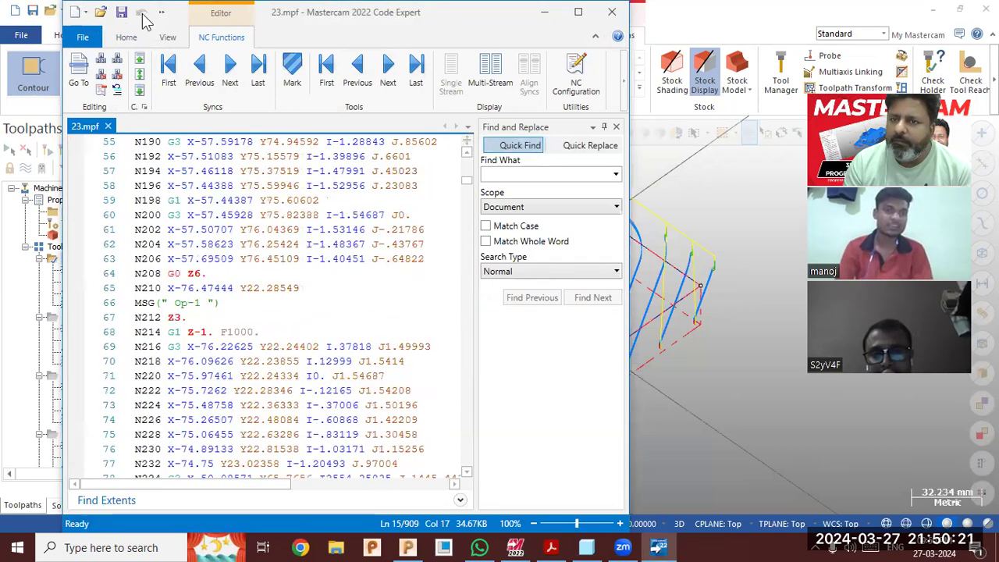
left_click(612, 12)
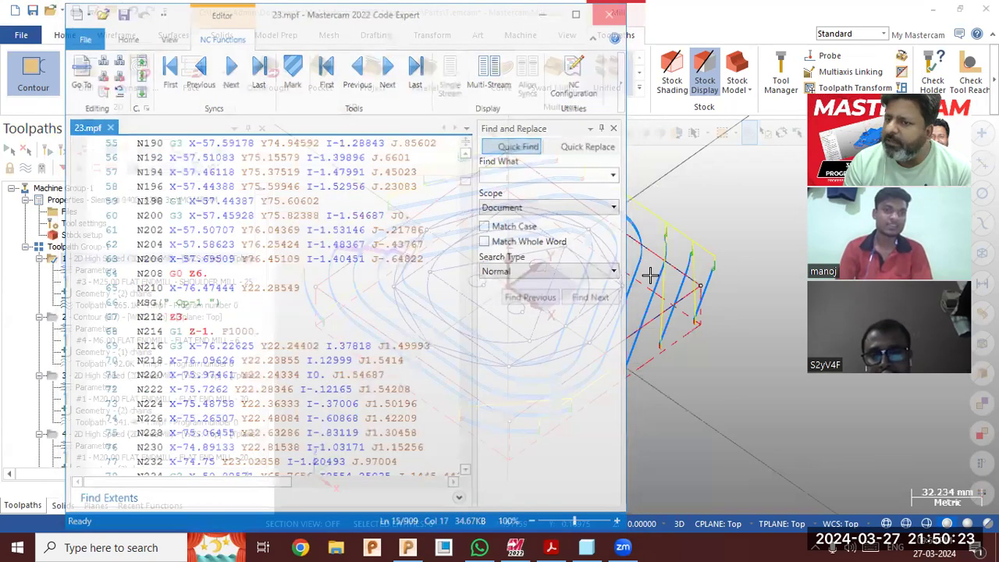
Hide the displayed toolpath of the first 2D Area Mill operation.
scroll(600, 236, "up", 2)
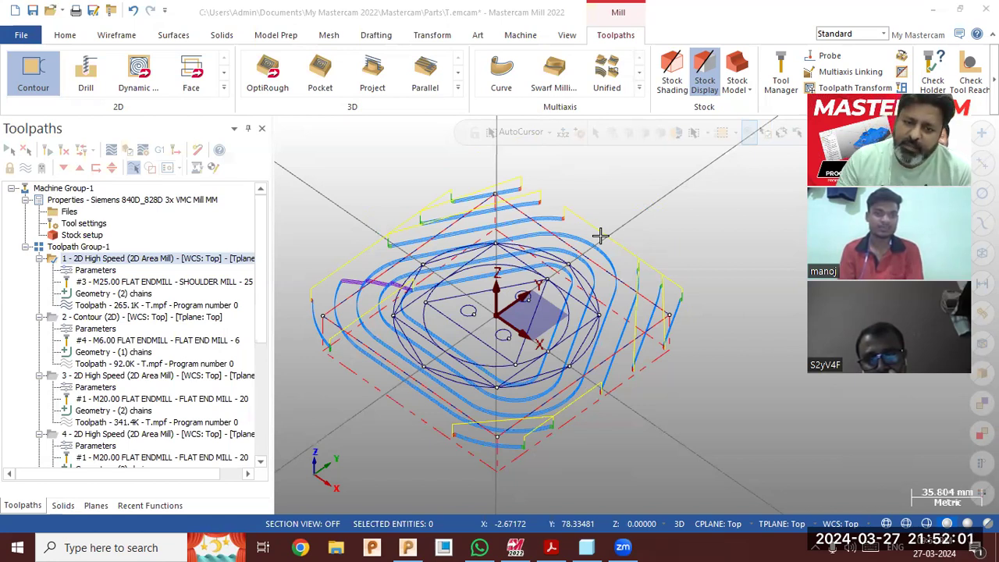
middle_click_drag(540, 332, 414, 316)
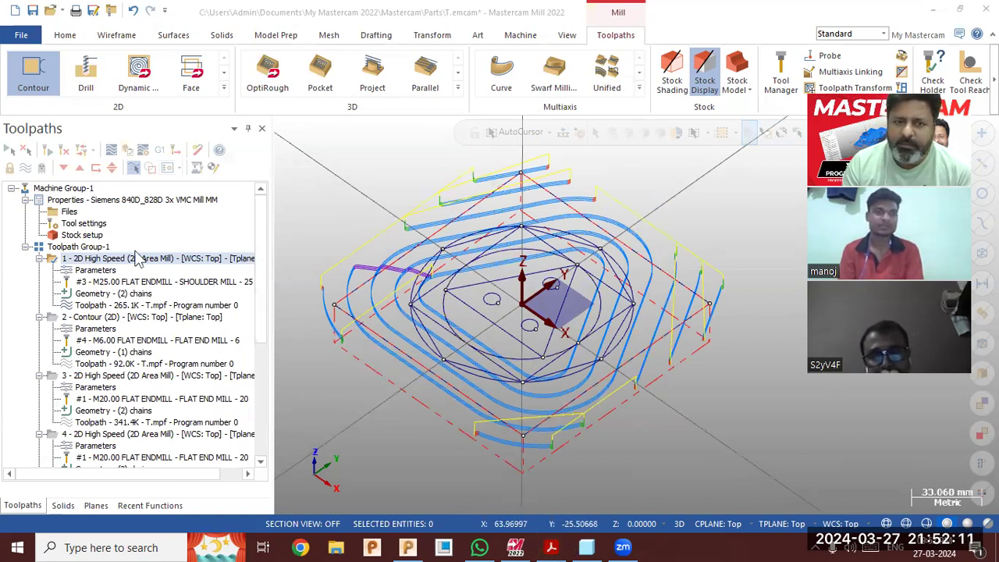
left_click(26, 169)
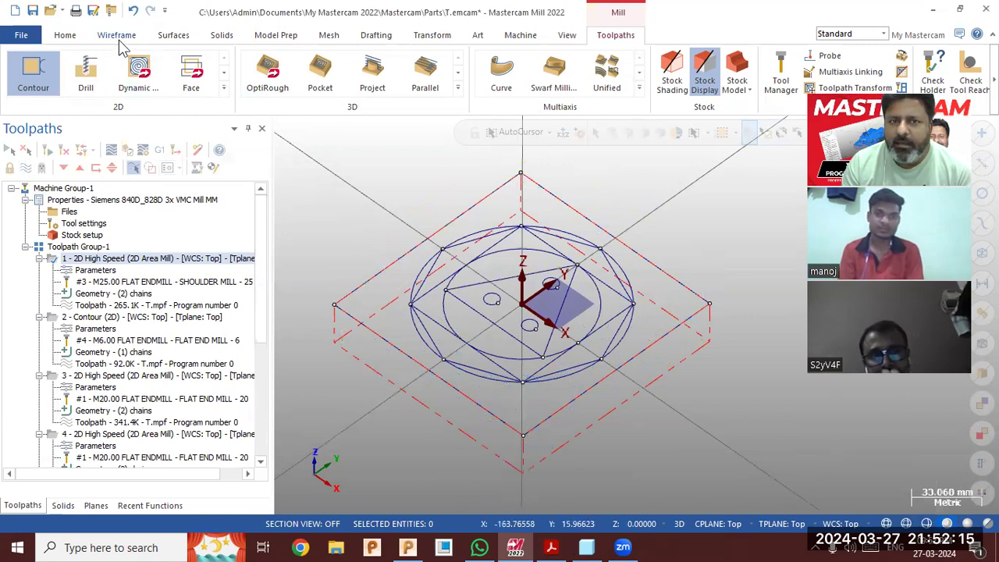
Extrude the outer square chain 25 mm downward, with the direction reversed, as a new solid body.
left_click(219, 36)
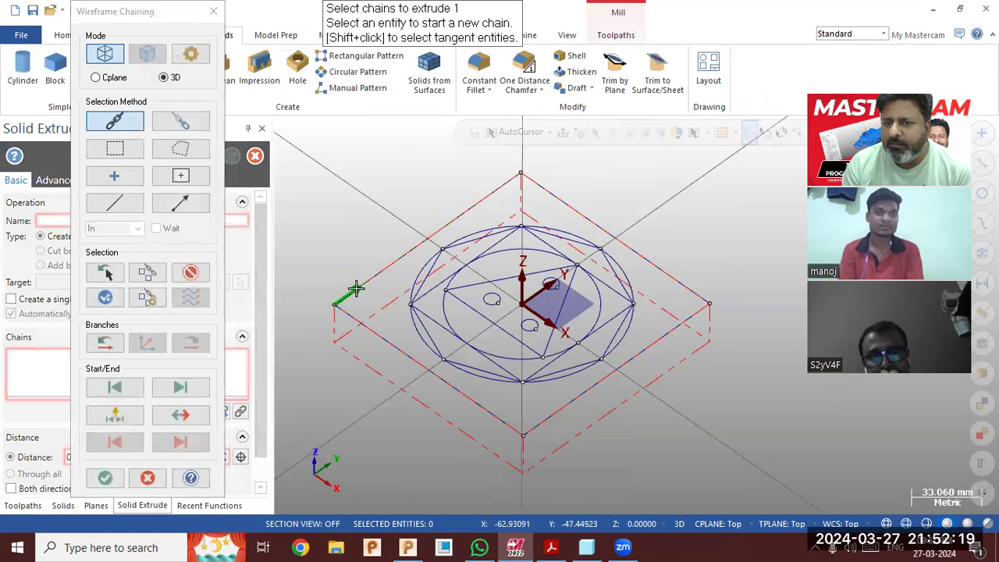
left_click(104, 478)
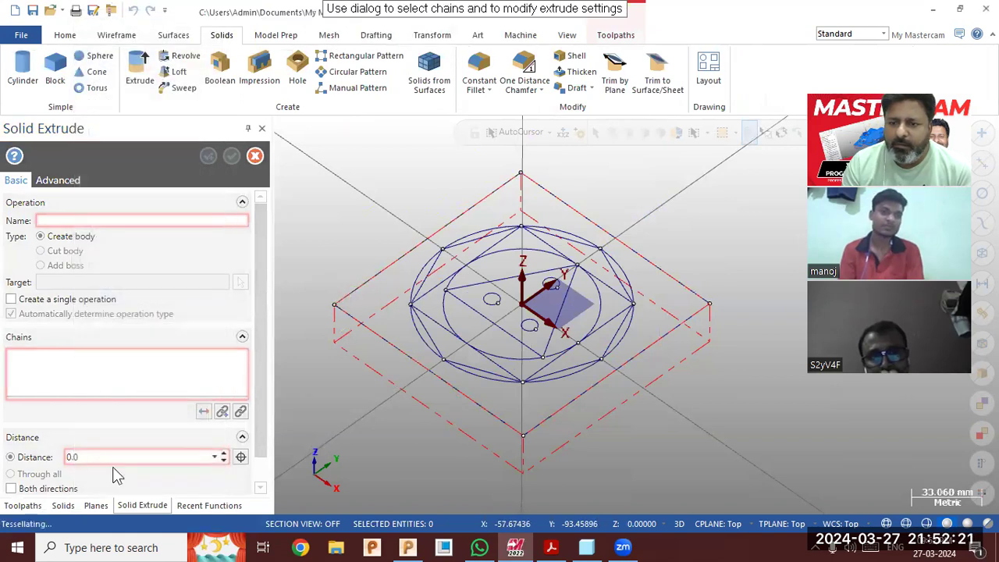
left_click(203, 410)
double_click(127, 461)
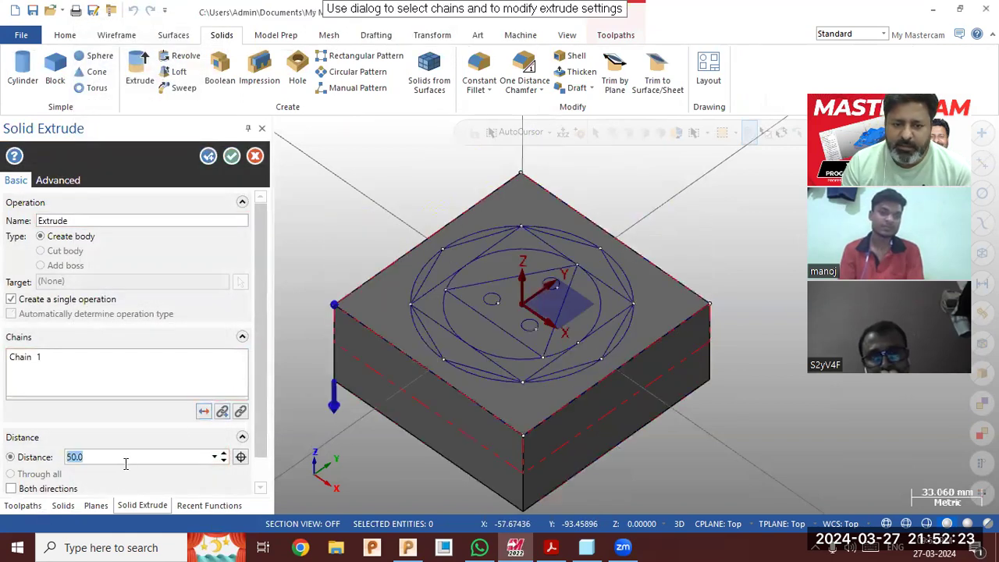
type("25")
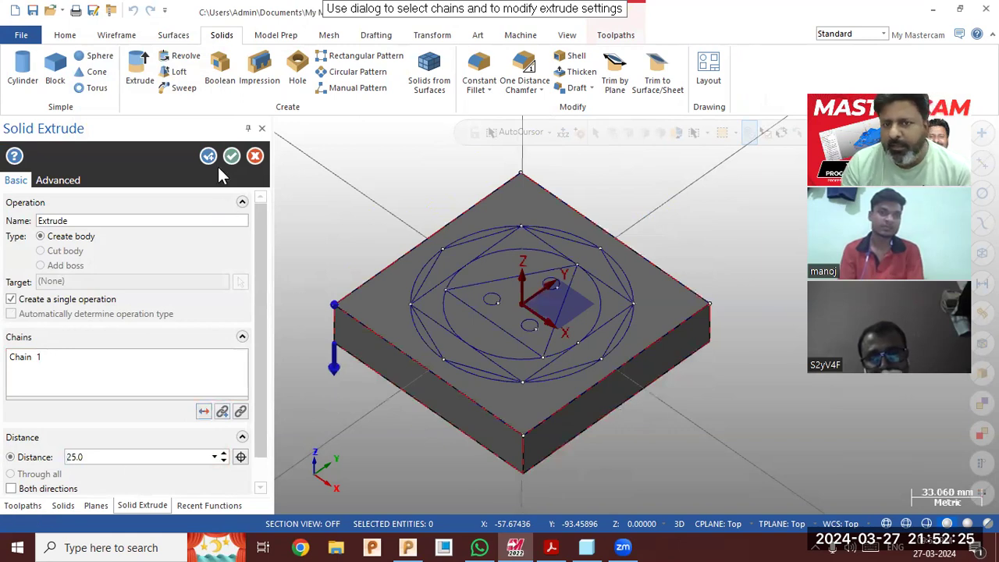
left_click(231, 156)
scroll(522, 173, "down", 4)
scroll(453, 319, "up", 4)
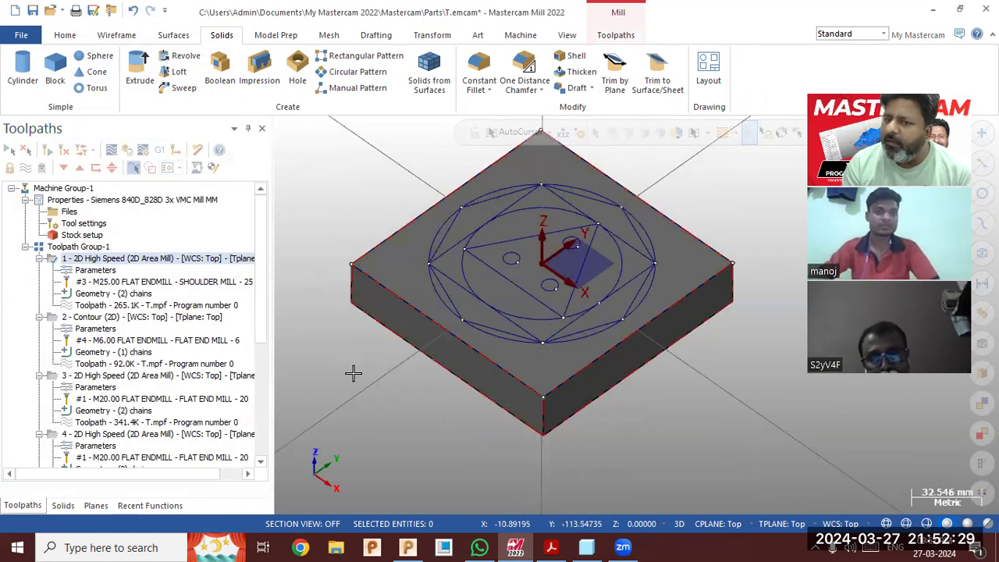
Cut the solid 3 mm deep between the outer square and the triangle chains with an Extrude cut.
left_click(140, 70)
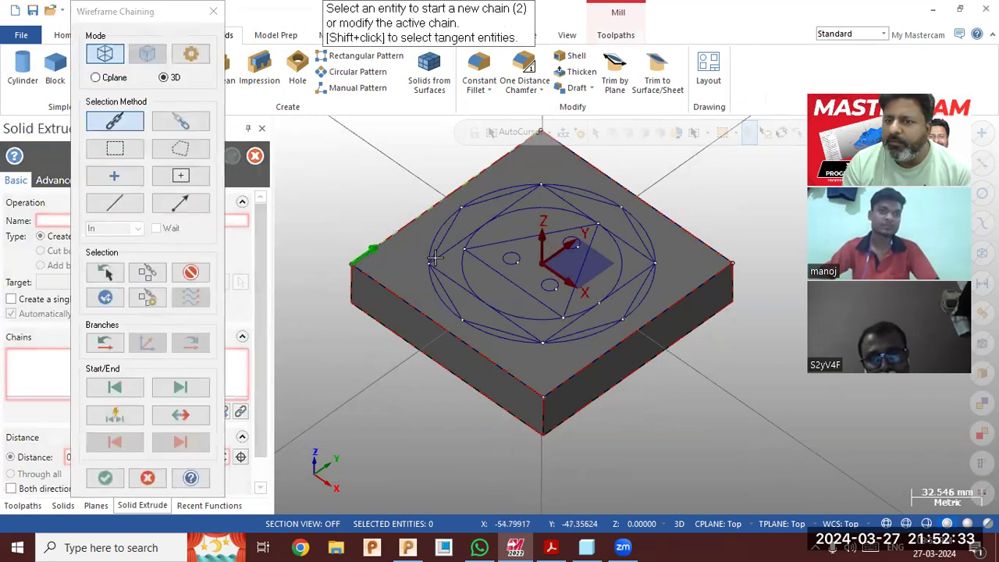
left_click(486, 244)
left_click(106, 477)
left_click(63, 253)
double_click(104, 456)
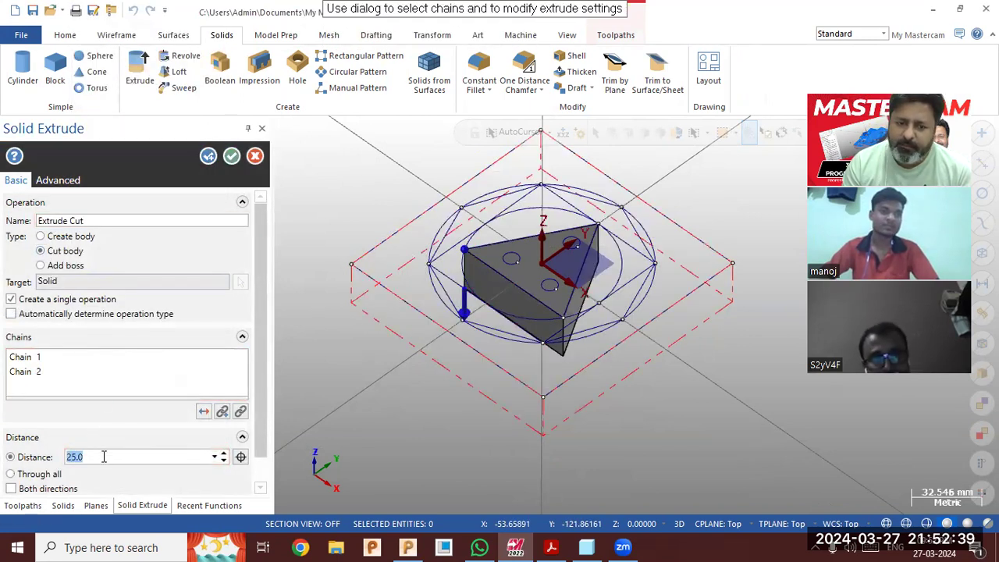
type("3")
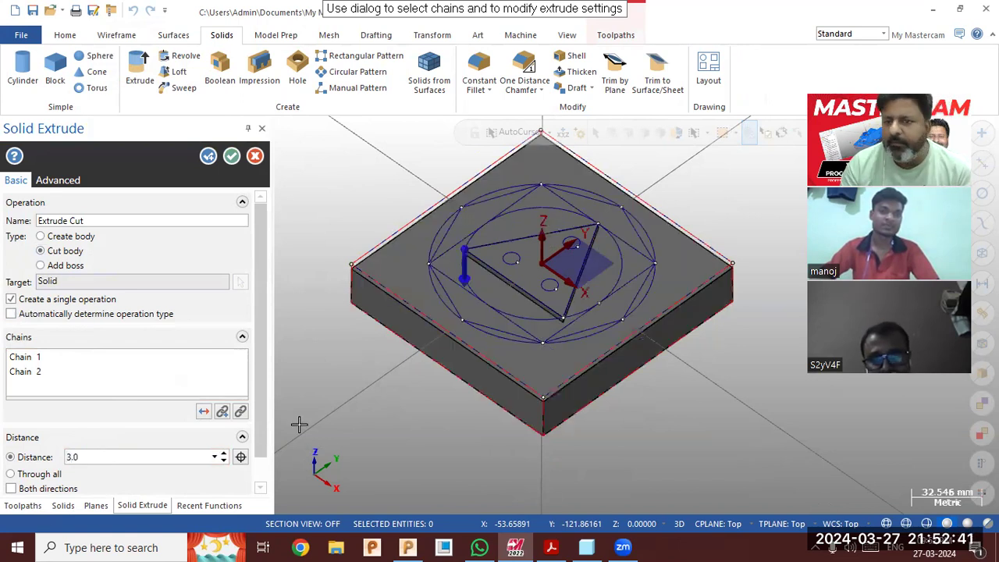
middle_click_drag(366, 363, 363, 351)
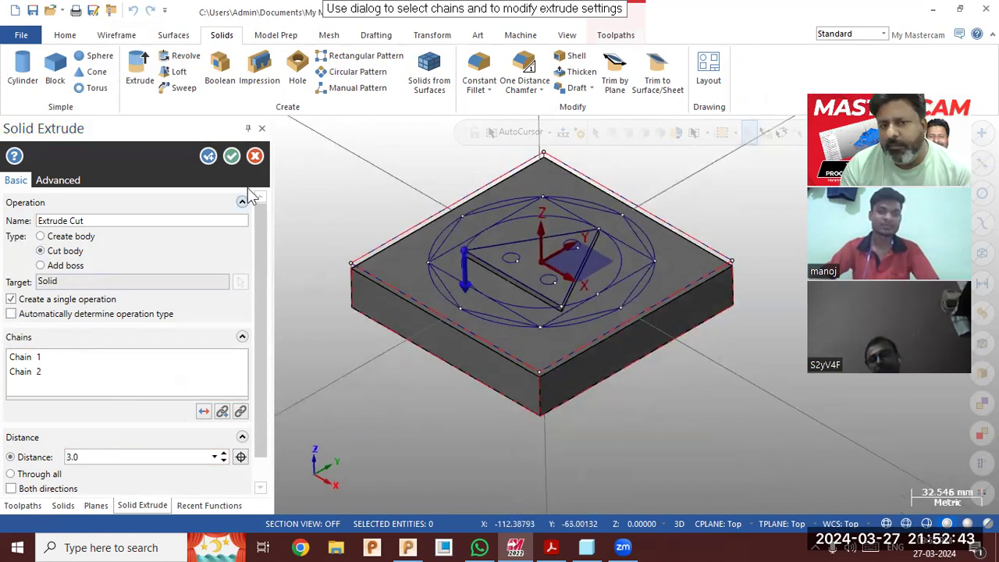
left_click(232, 157)
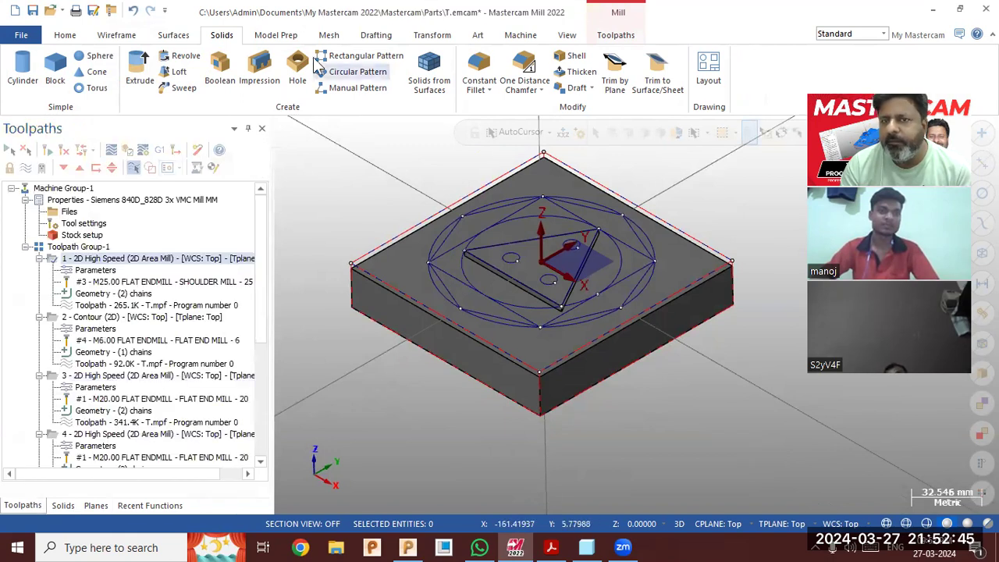
Cut the solid 6 mm deep between the outer square and the circle around the triangle.
left_click(153, 82)
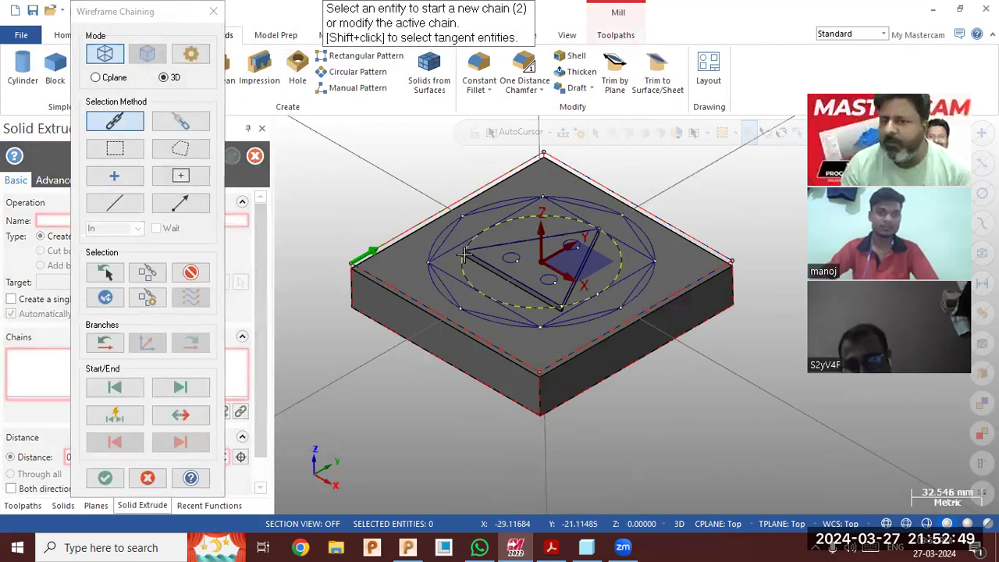
left_click(582, 303)
left_click(105, 477)
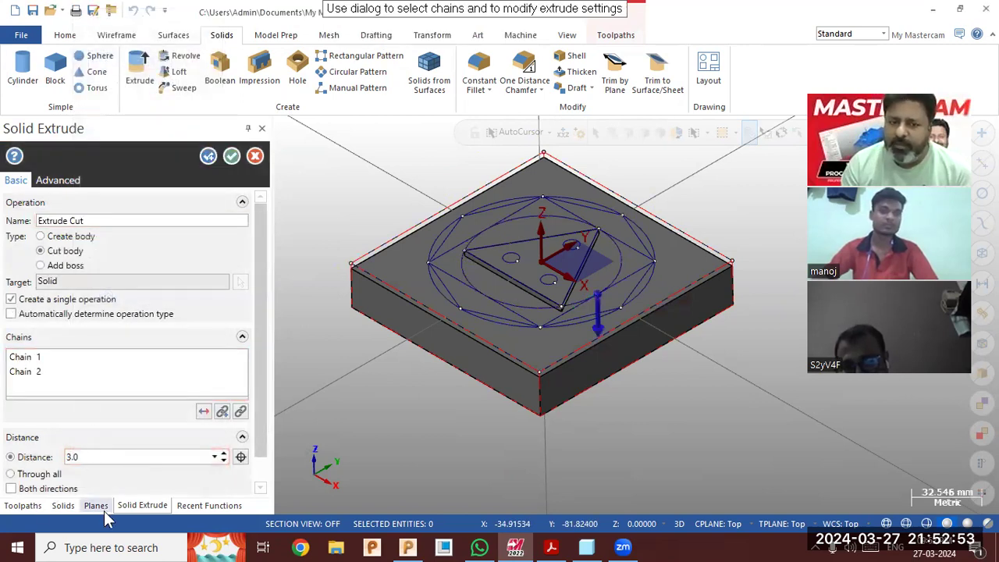
type("6")
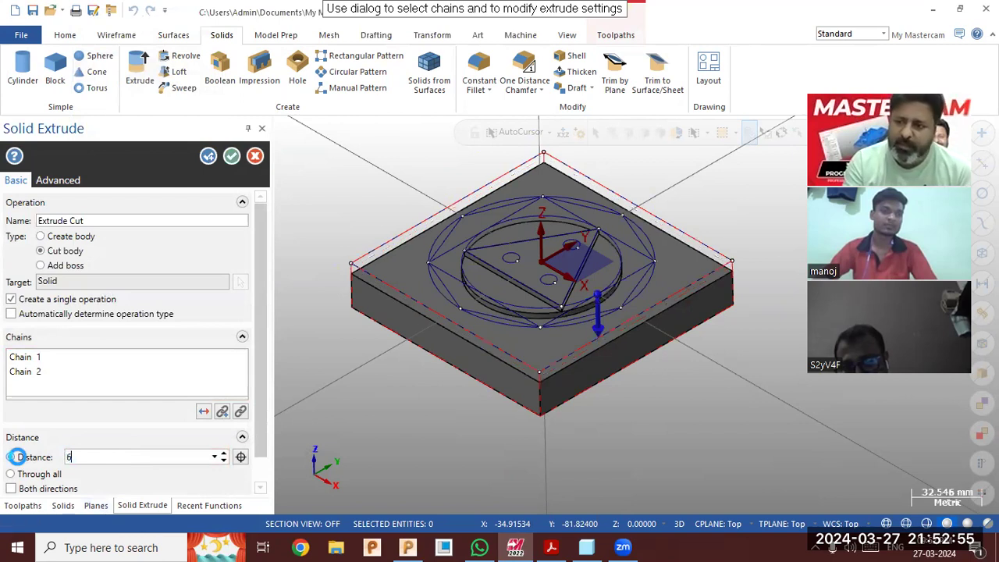
left_click(232, 157)
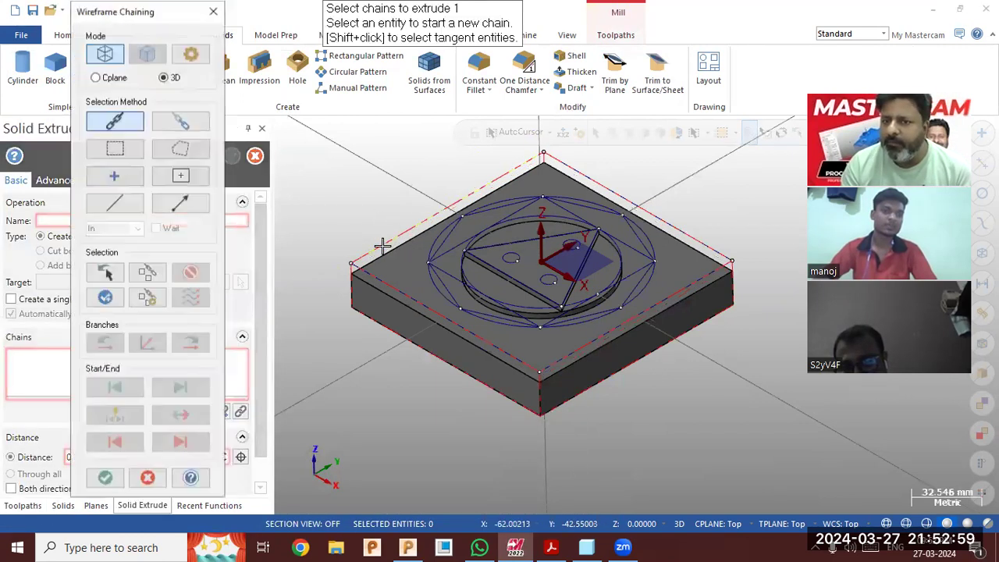
Cut the solid 9 mm deep between the outer square and the inner square, chaining the inner square through its branch points.
left_click(441, 254)
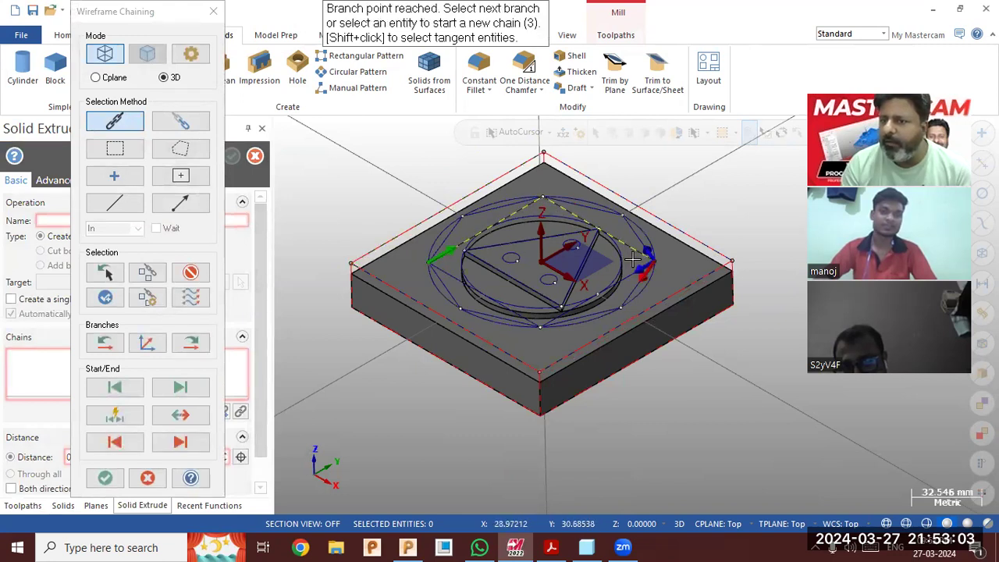
left_click(528, 309)
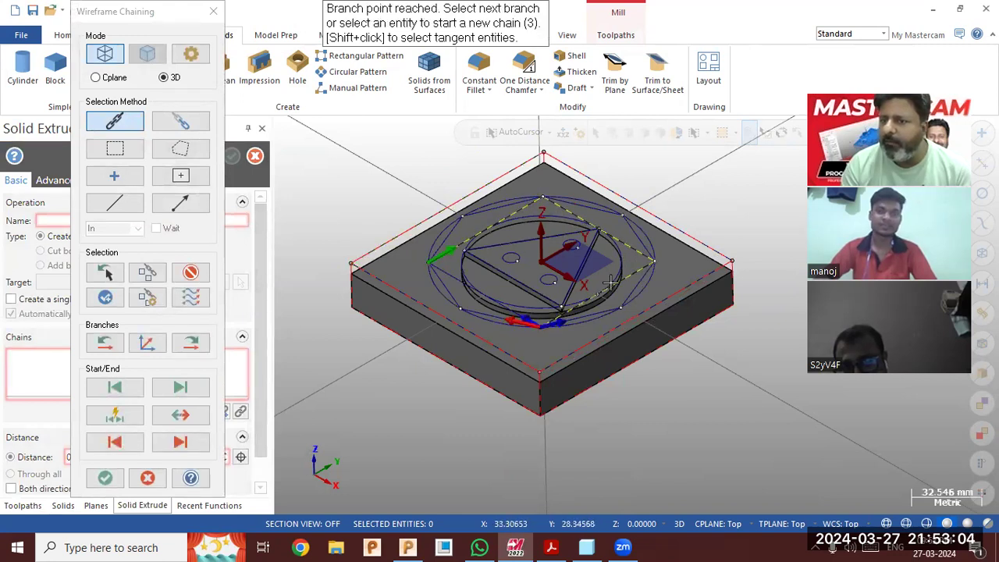
left_click(521, 327)
left_click(107, 476)
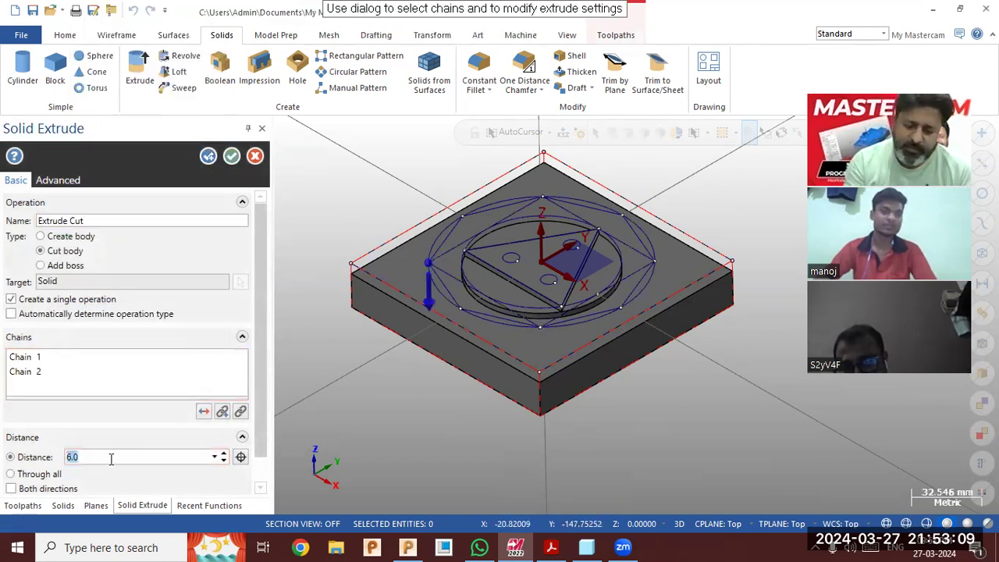
key("Return")
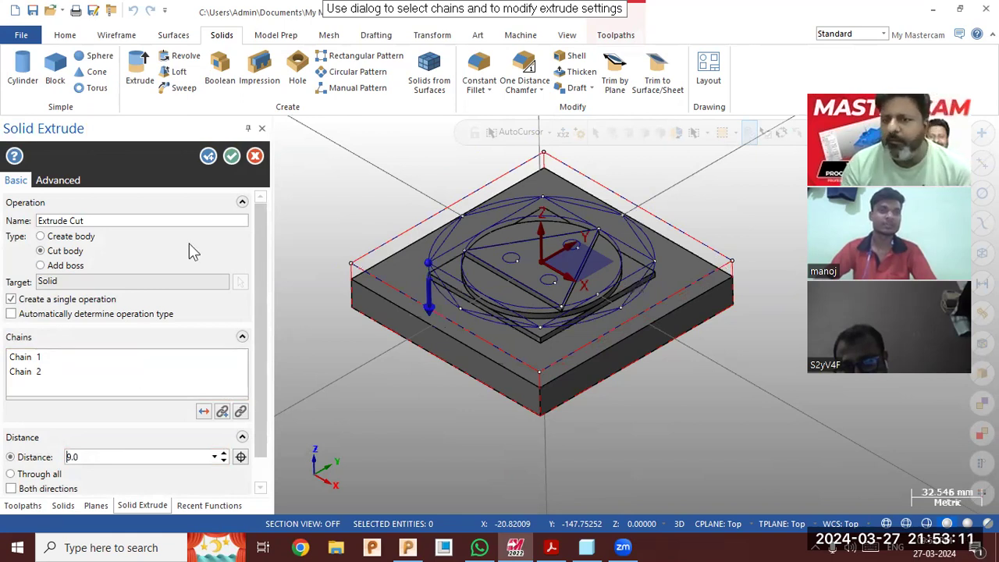
mouse_move(500, 318)
middle_mouse_down()
mouse_move(501, 261)
mouse_move(499, 332)
middle_mouse_up()
left_click(226, 150)
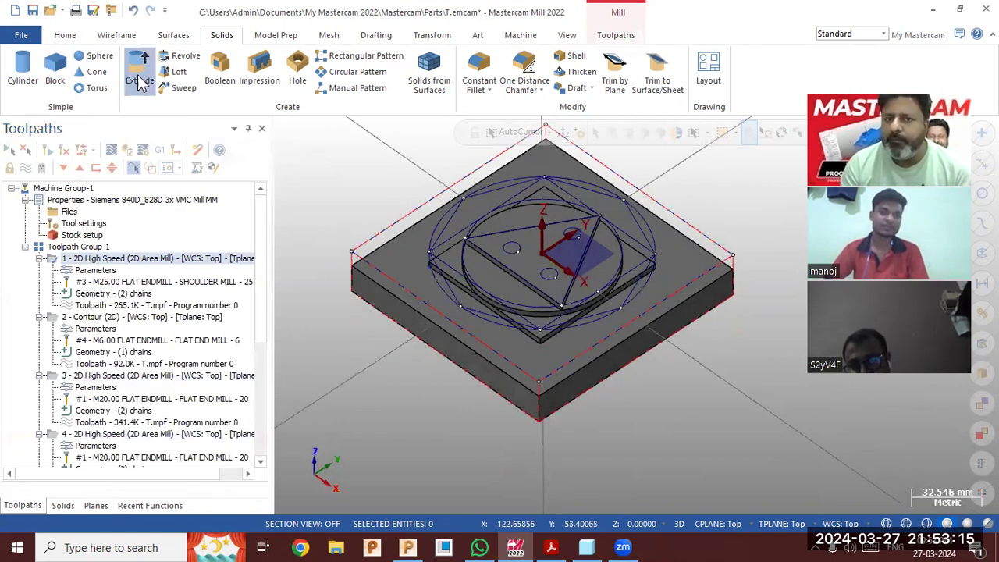
Cut the solid 12 mm deep between the outer square and the octagon, chaining the octagon through its branch points.
left_click(140, 70)
left_click(410, 213)
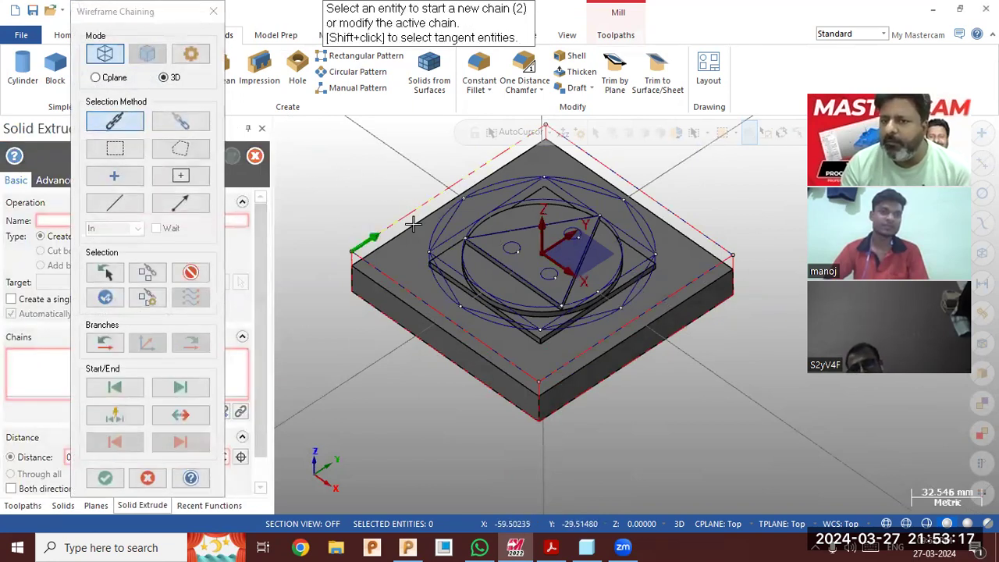
left_click(442, 227)
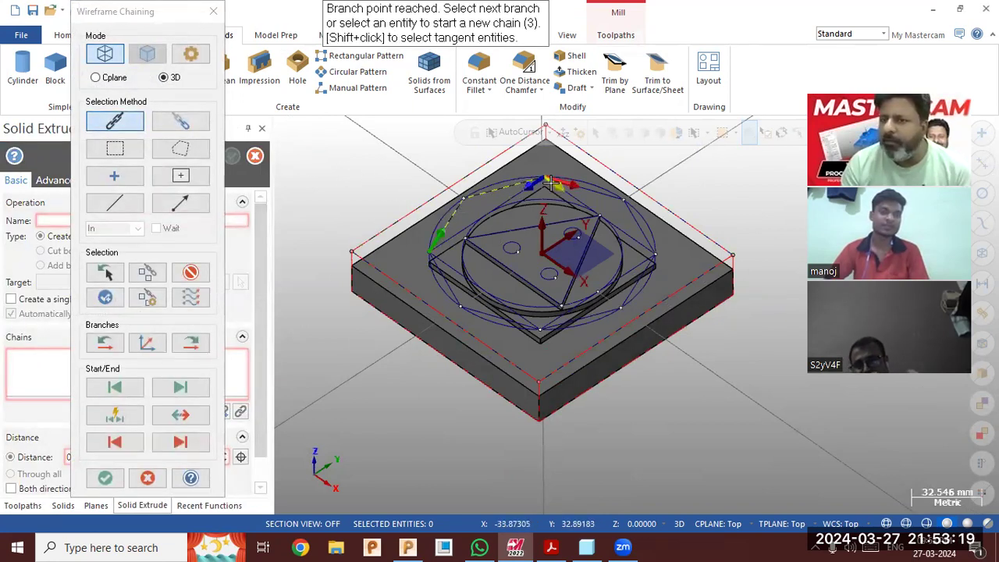
left_click(653, 252)
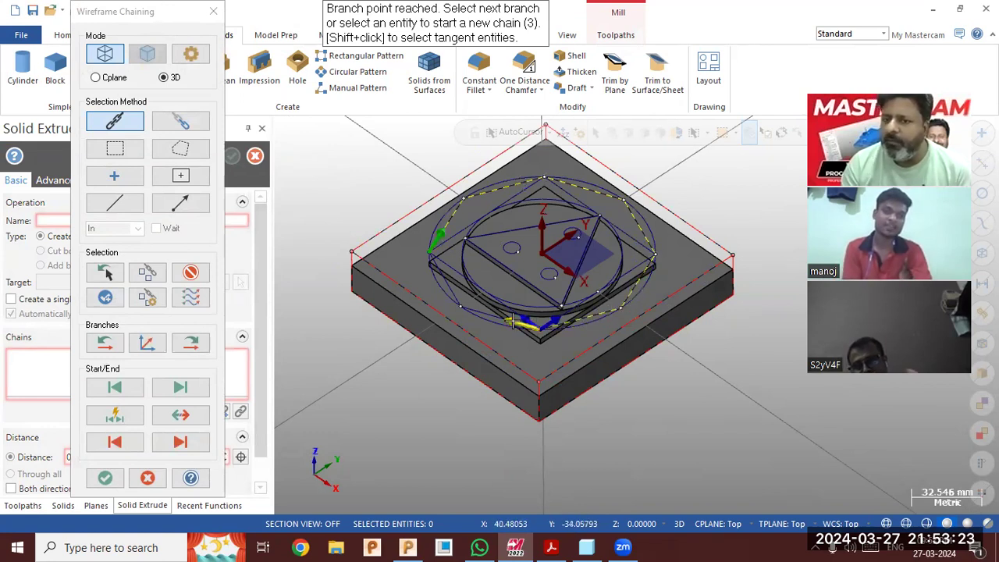
scroll(540, 328, "up", 3)
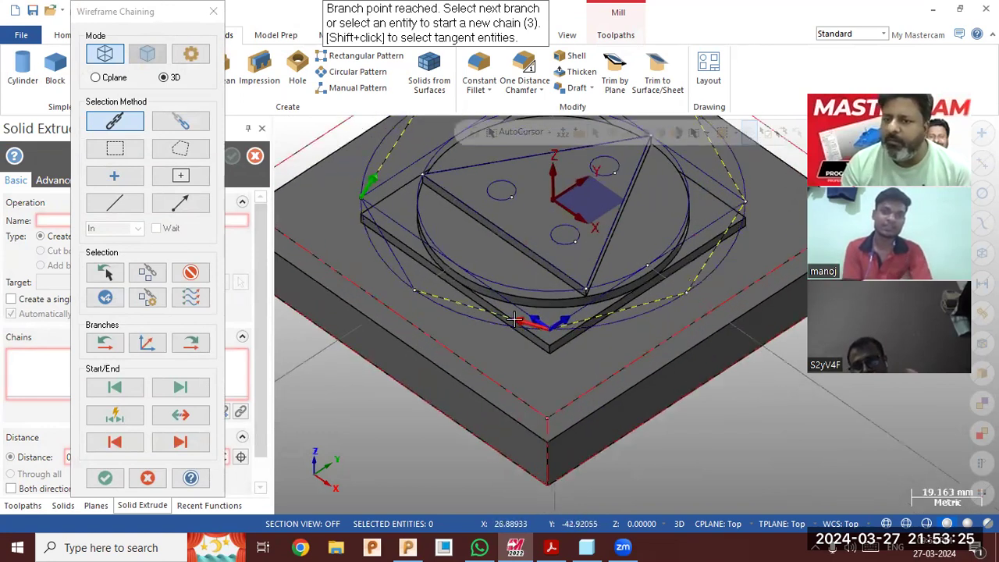
left_click(104, 477)
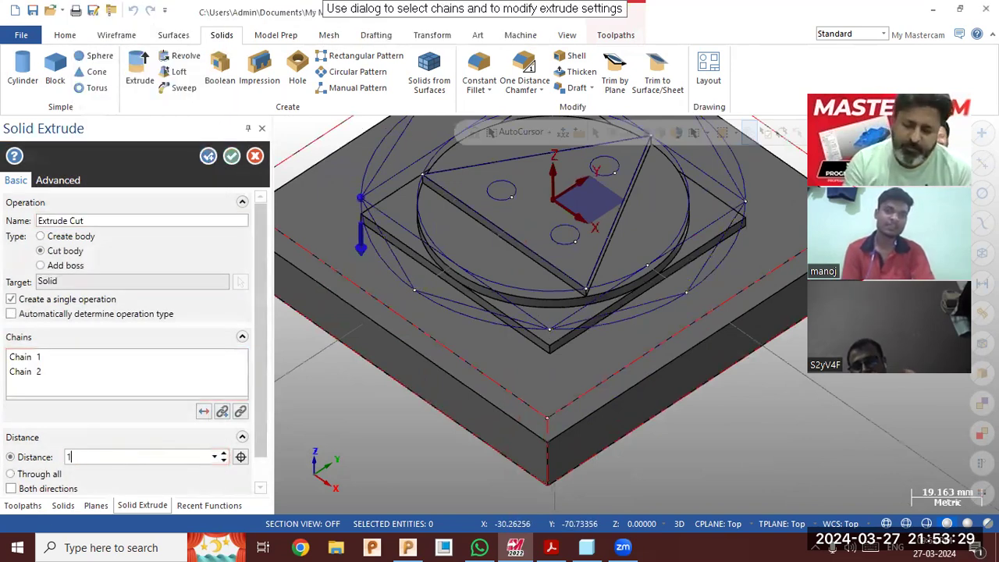
type("12")
key("Return")
left_click(231, 156)
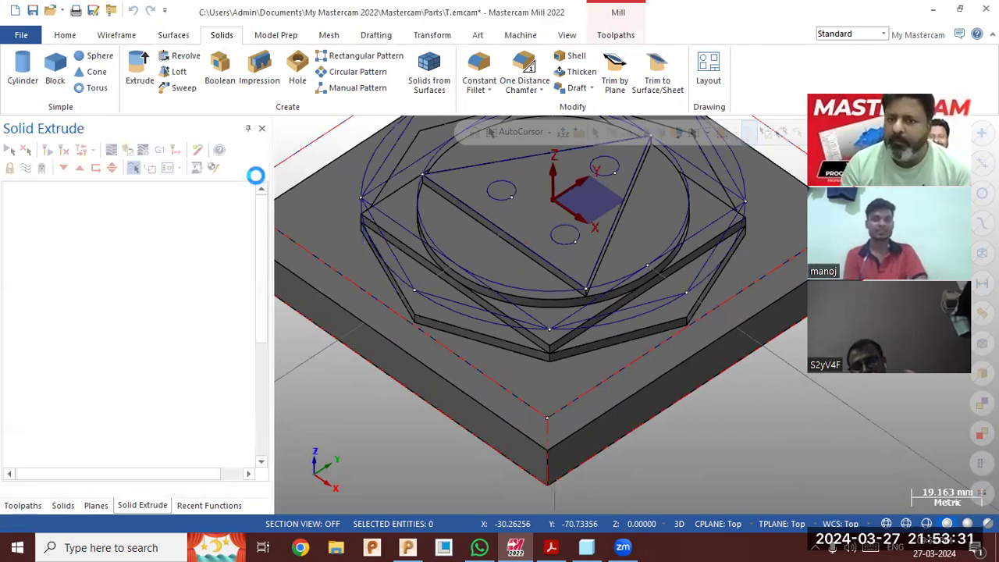
scroll(550, 379, "down", 5)
middle_click_drag(541, 372, 543, 371)
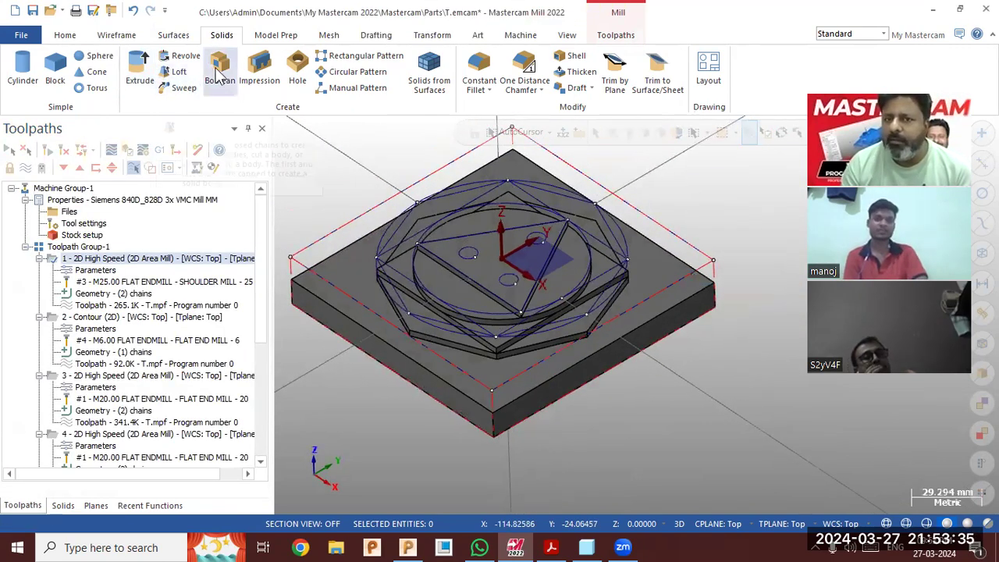
Create simple holes 8 mm in diameter and 20 mm deep at the three small circles' centres on the triangular boss.
left_click(291, 71)
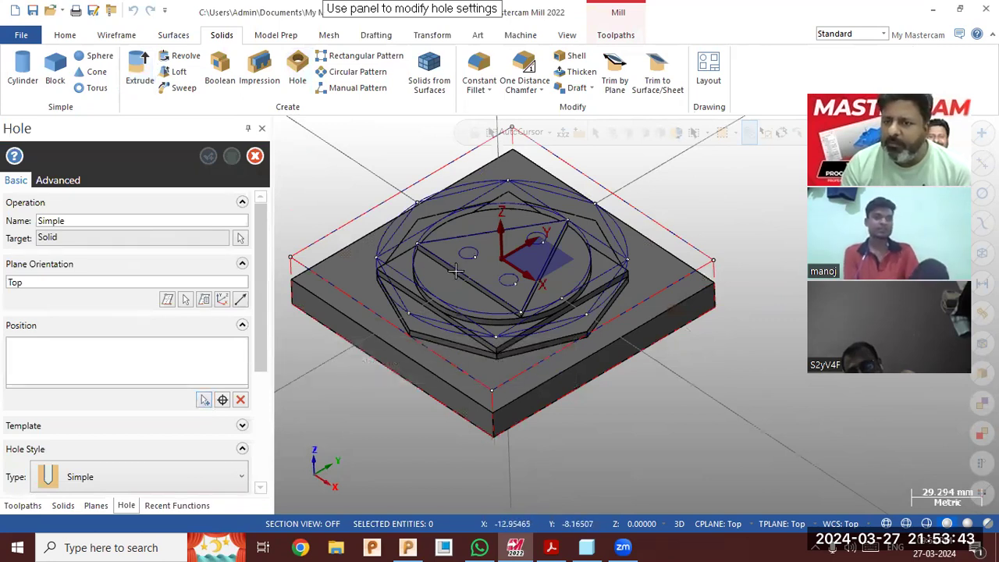
left_click(203, 401)
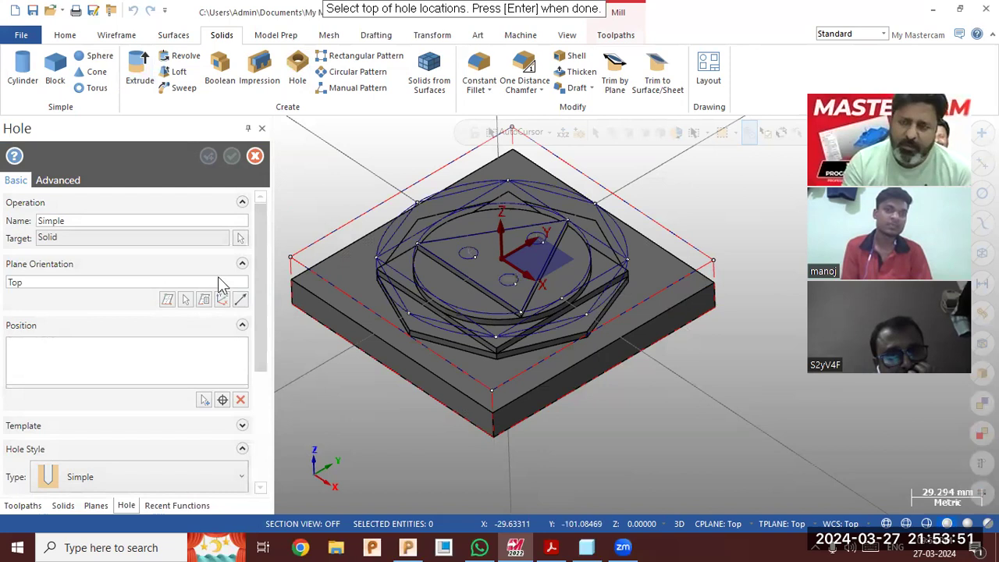
key("Return")
middle_click_drag(514, 229, 513, 249)
left_click_drag(263, 266, 254, 356)
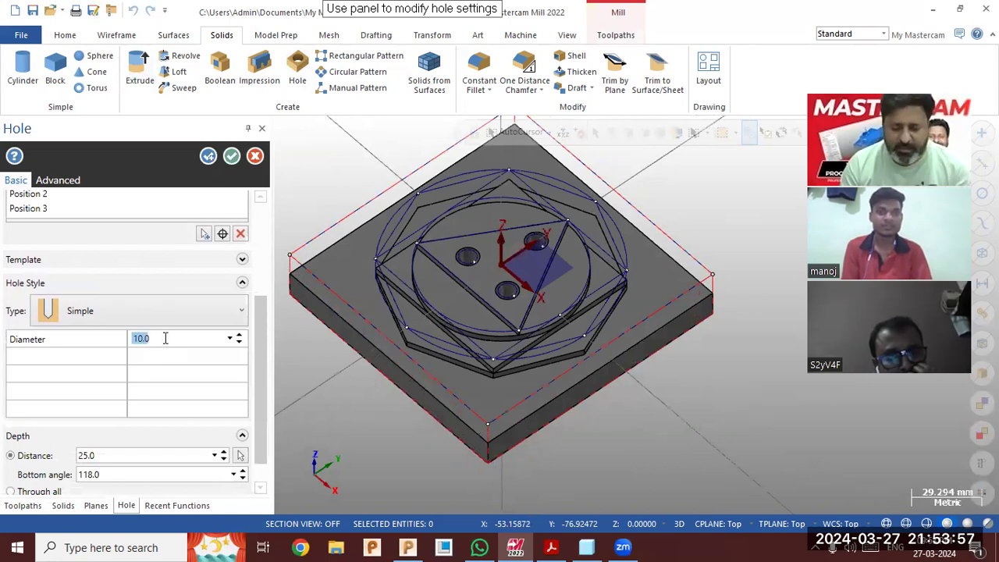
key("Return")
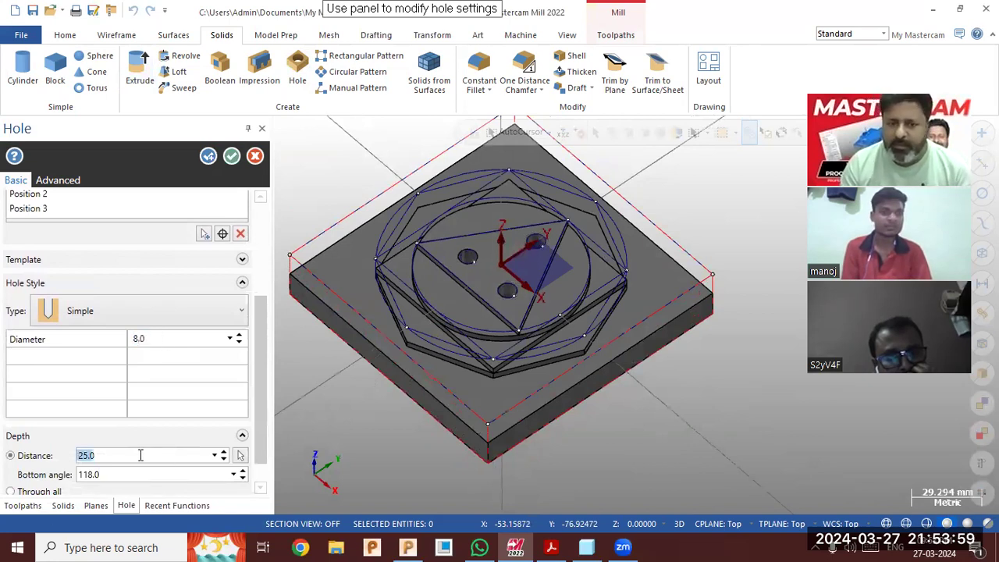
type("20")
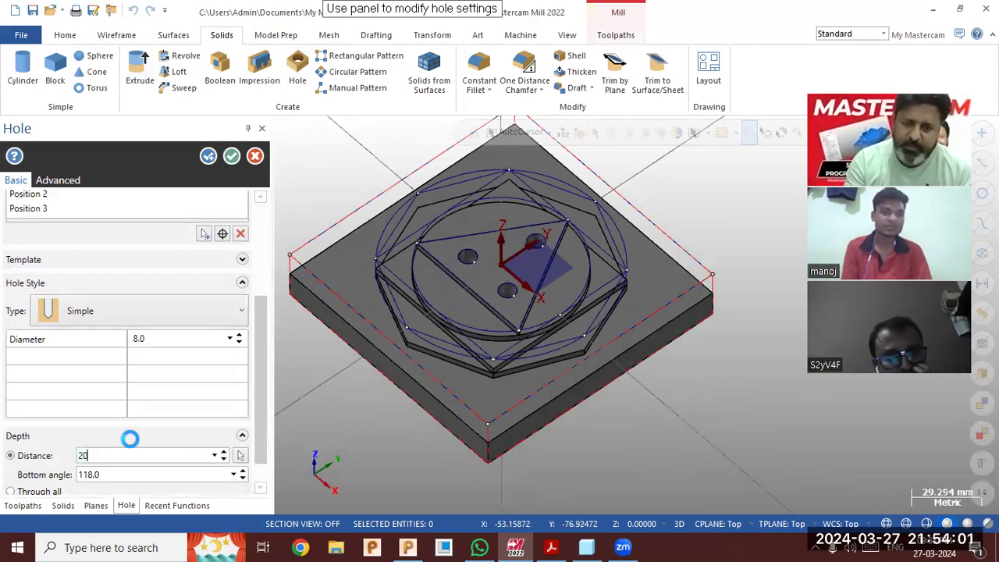
mouse_move(598, 270)
middle_mouse_down()
mouse_move(600, 282)
mouse_move(599, 258)
middle_mouse_up()
left_click(231, 156)
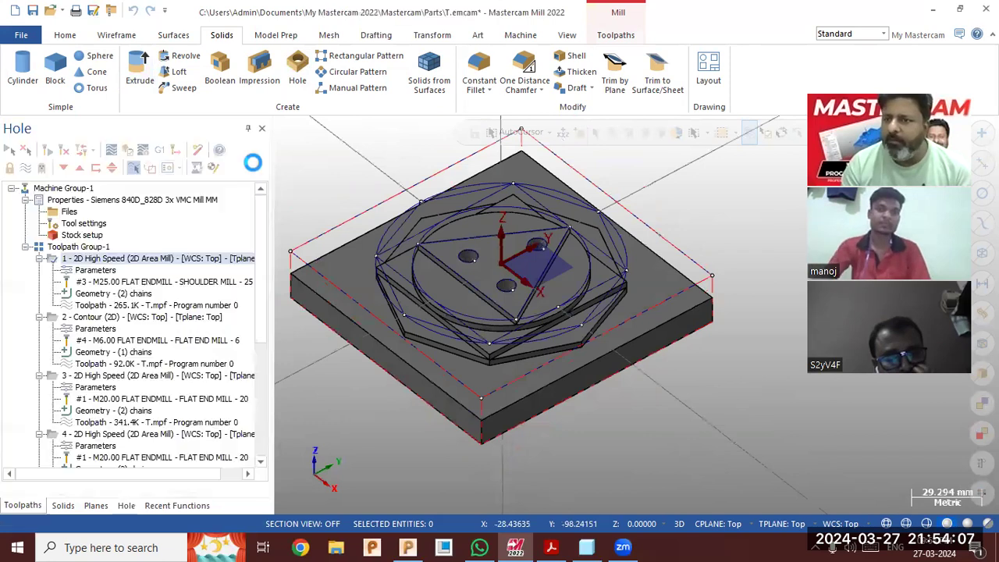
scroll(747, 256, "down", 1)
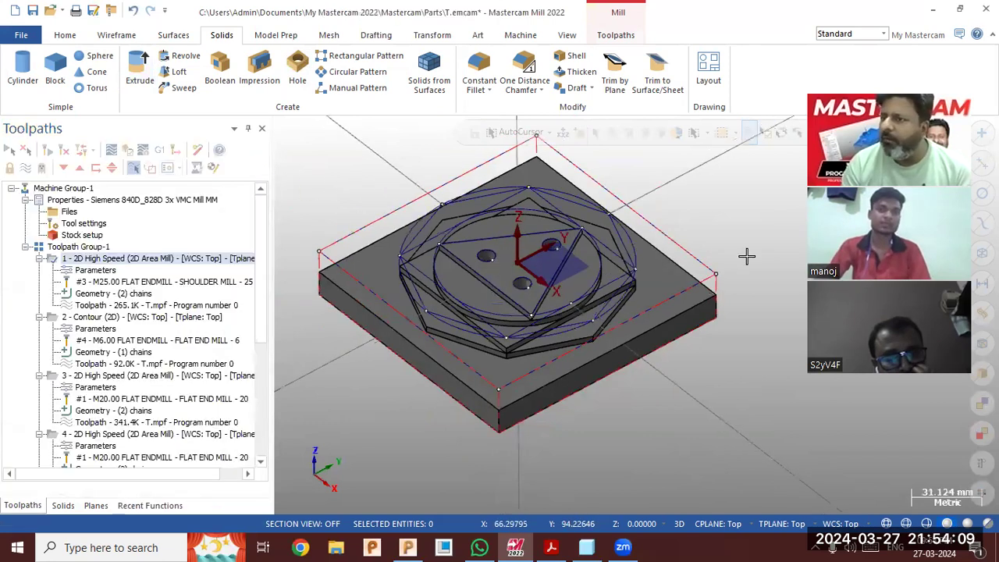
Select all wireframe entities and blank them, leaving the solid displayed.
left_click(979, 254)
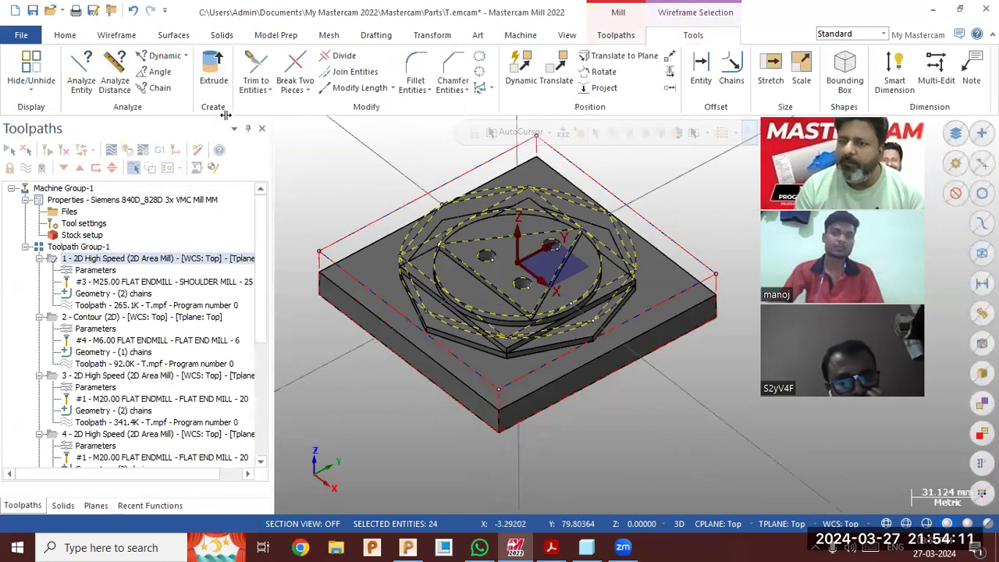
left_click(65, 35)
left_click(570, 87)
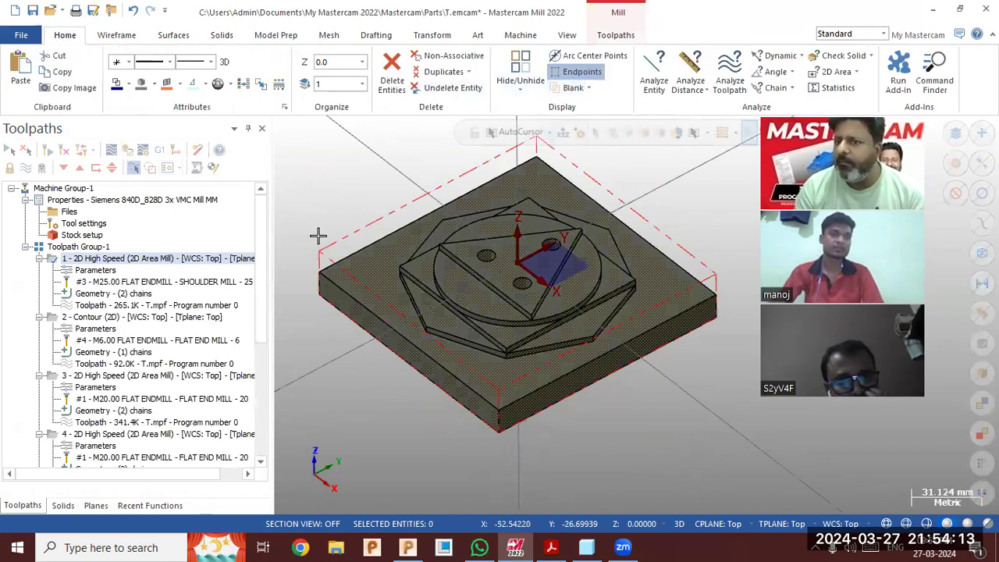
Start a 3D Area Roughing toolpath with the whole solid as machining geometry and wall and floor stock set to 0.
mouse_move(348, 230)
middle_mouse_down()
mouse_move(337, 245)
mouse_move(344, 238)
middle_mouse_up()
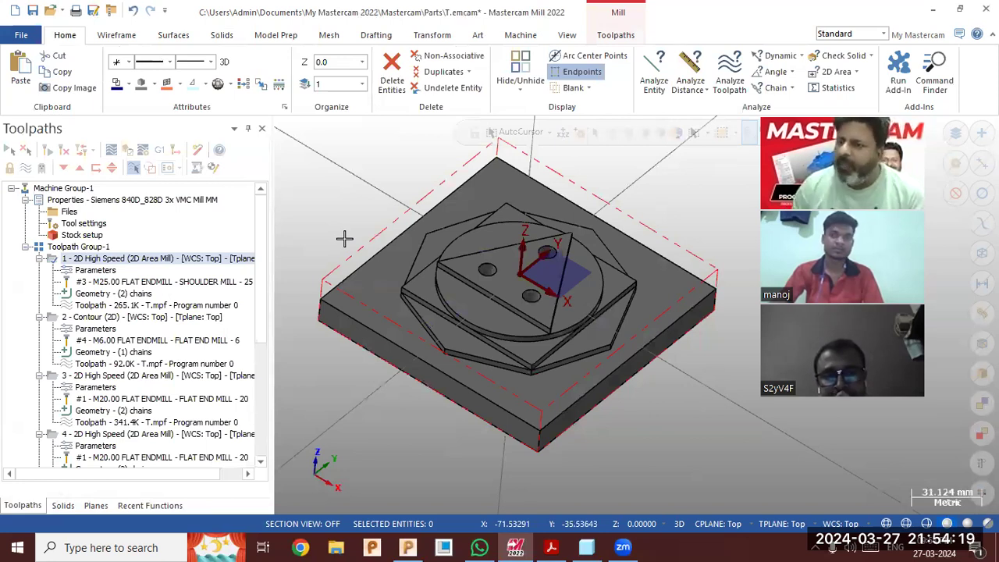
left_click(616, 35)
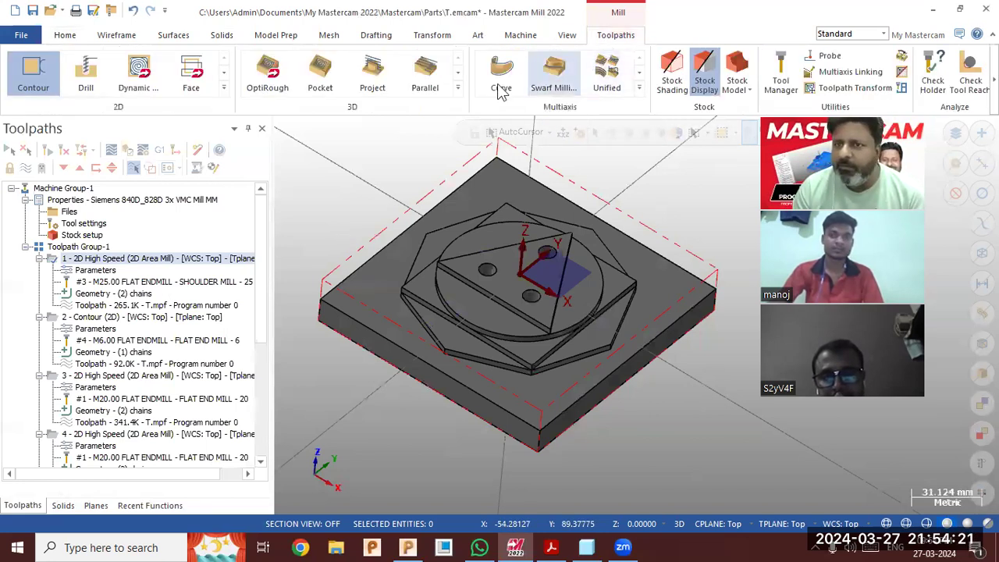
left_click(458, 90)
left_click(372, 132)
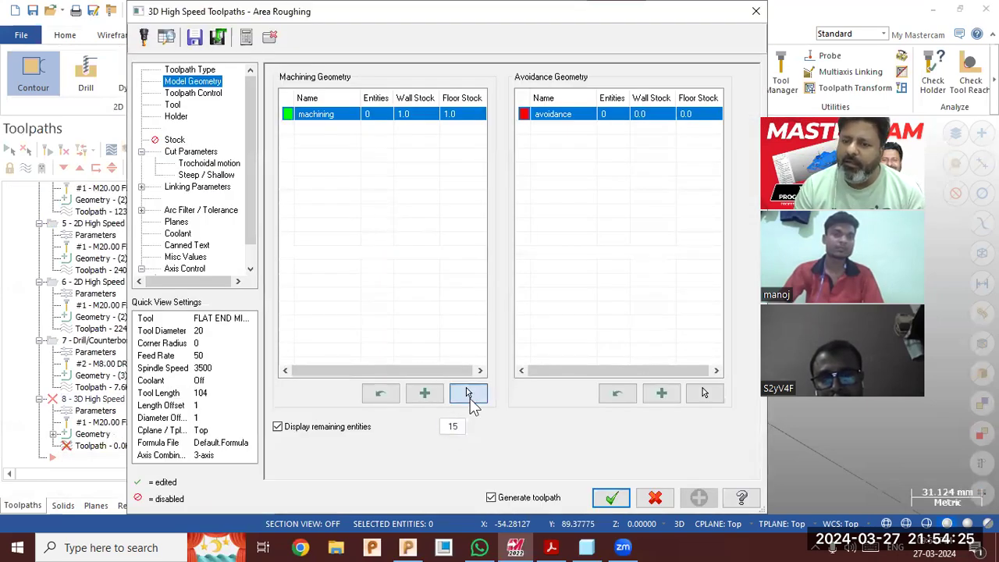
left_click(469, 394)
left_click(595, 371)
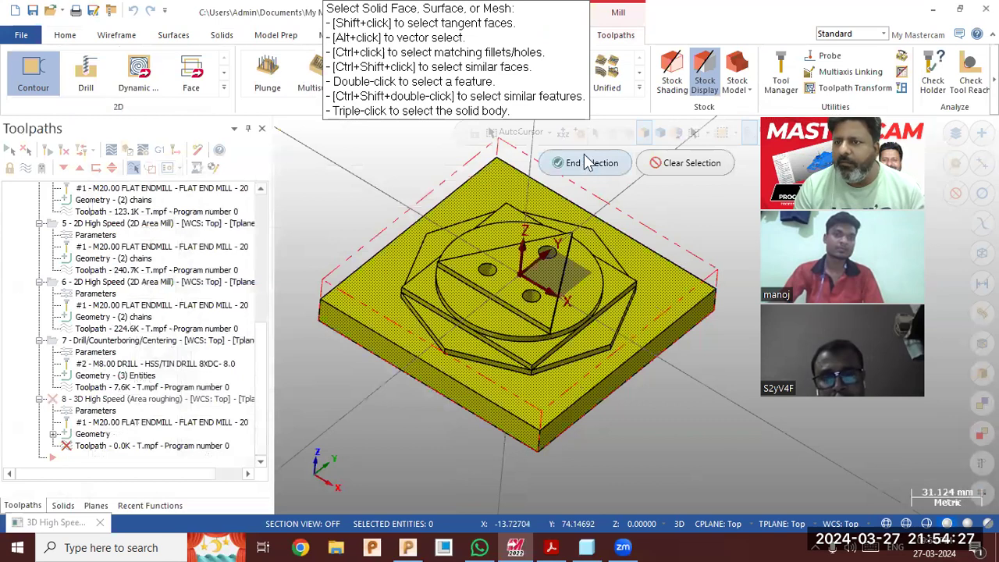
left_click(585, 162)
type("0")
left_click(476, 116)
type("0")
Assign the 20 mm flat end mill to the area roughing operation, check its cut parameters and generate the toolpath.
left_click(175, 106)
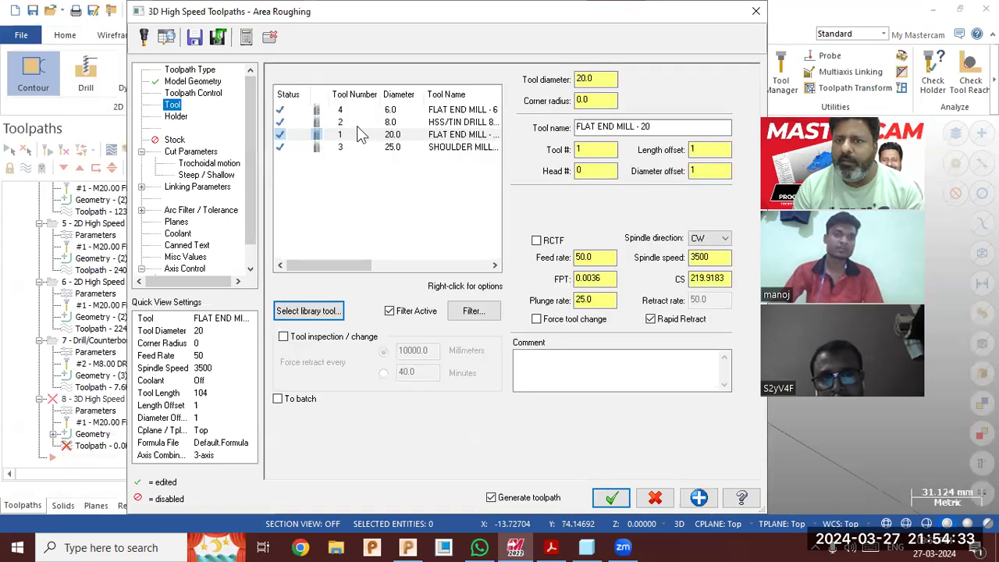
left_click(361, 135)
left_click(190, 152)
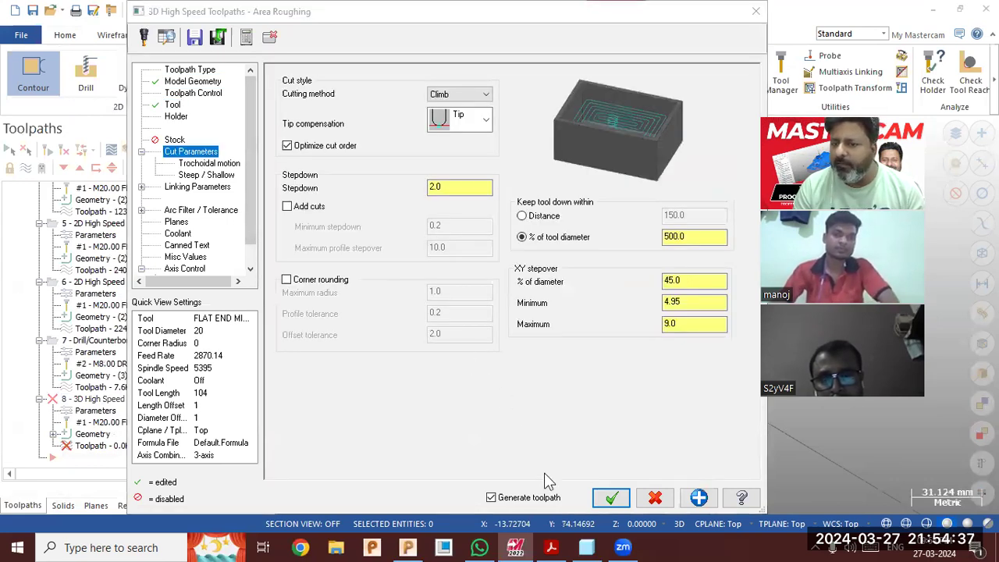
left_click(609, 497)
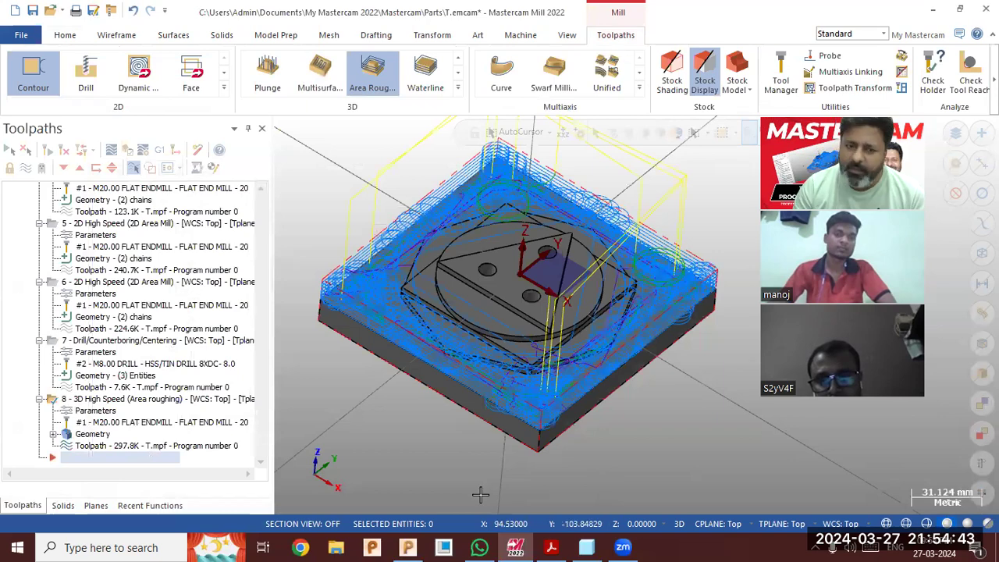
Reopen the parameters of the 3D area roughing operation.
left_click(86, 411)
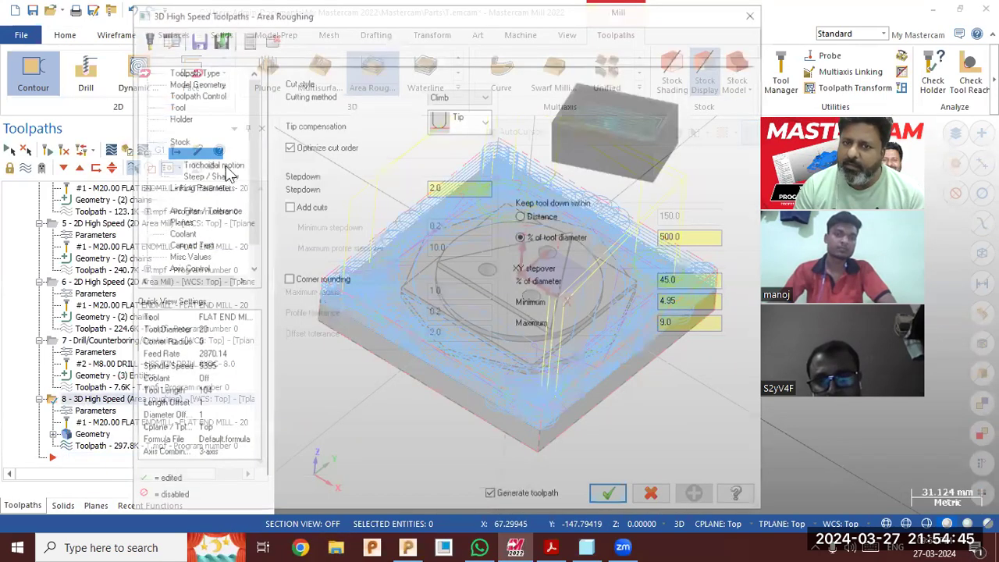